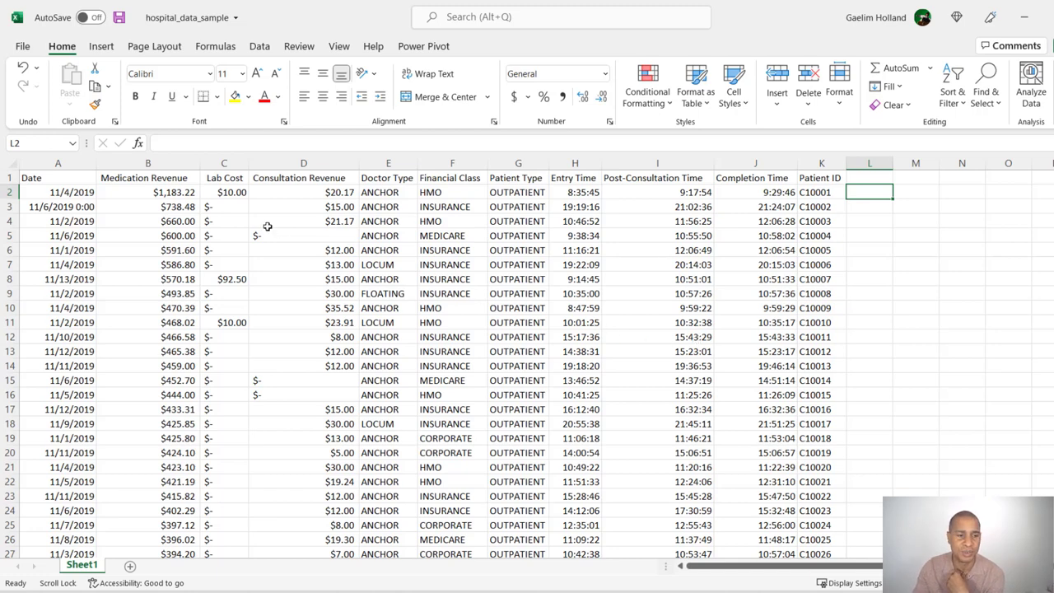
Inspect the Date entries, comparing plain dates with the one showing a 0:00 time.
click(80, 192)
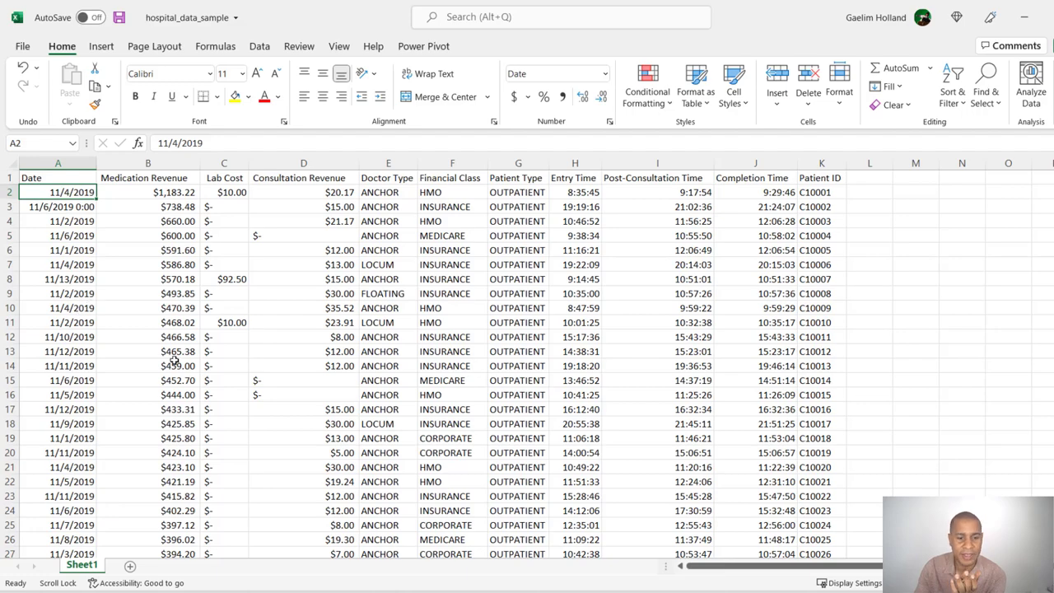
scroll(145, 404, down, 6)
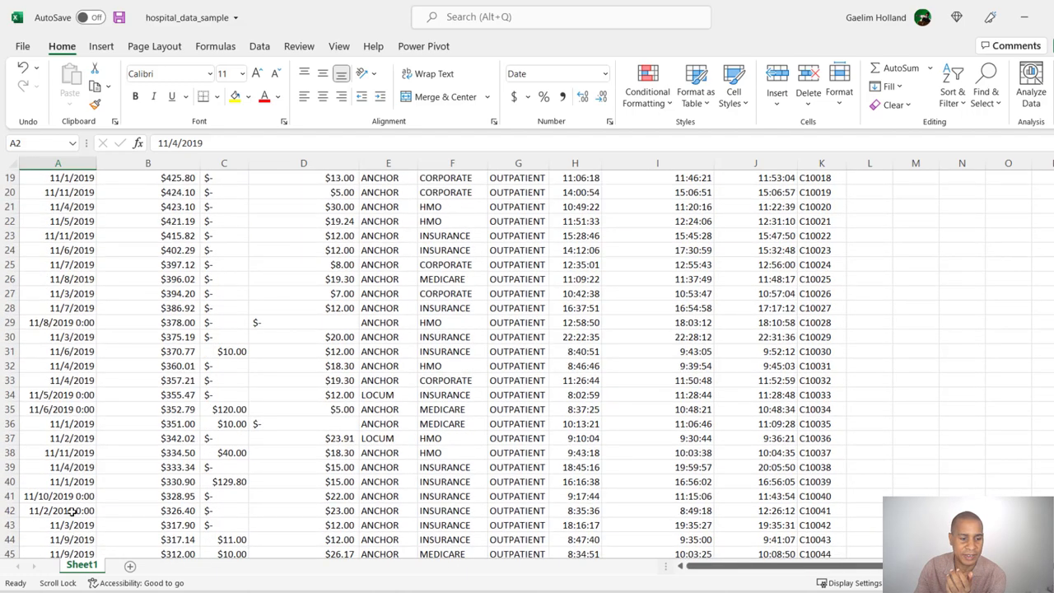
scroll(72, 512, up, 2)
scroll(72, 513, down, 10)
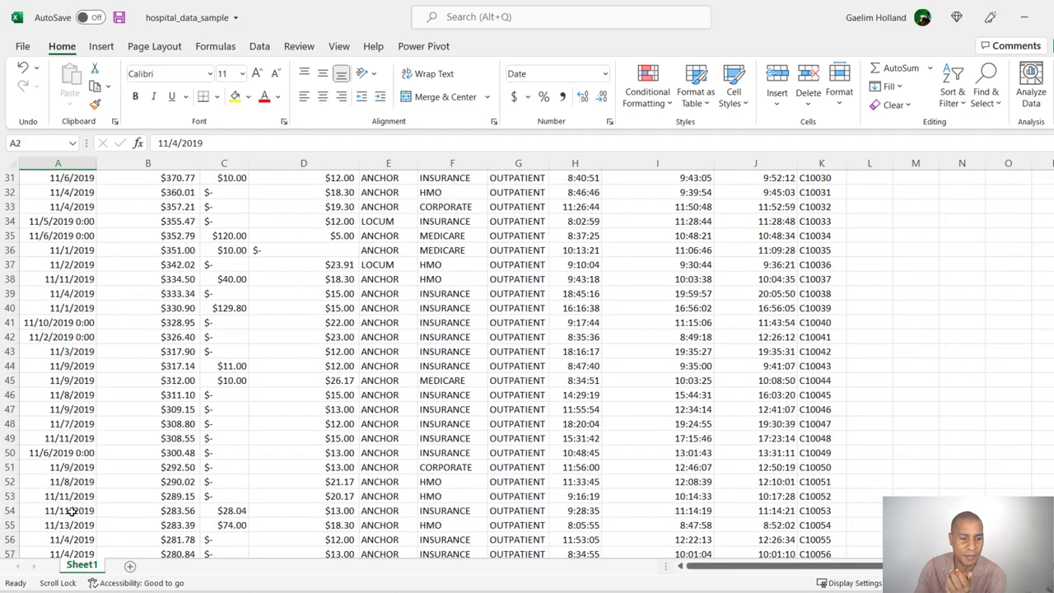
scroll(72, 511, up, 10)
scroll(72, 510, up, 6)
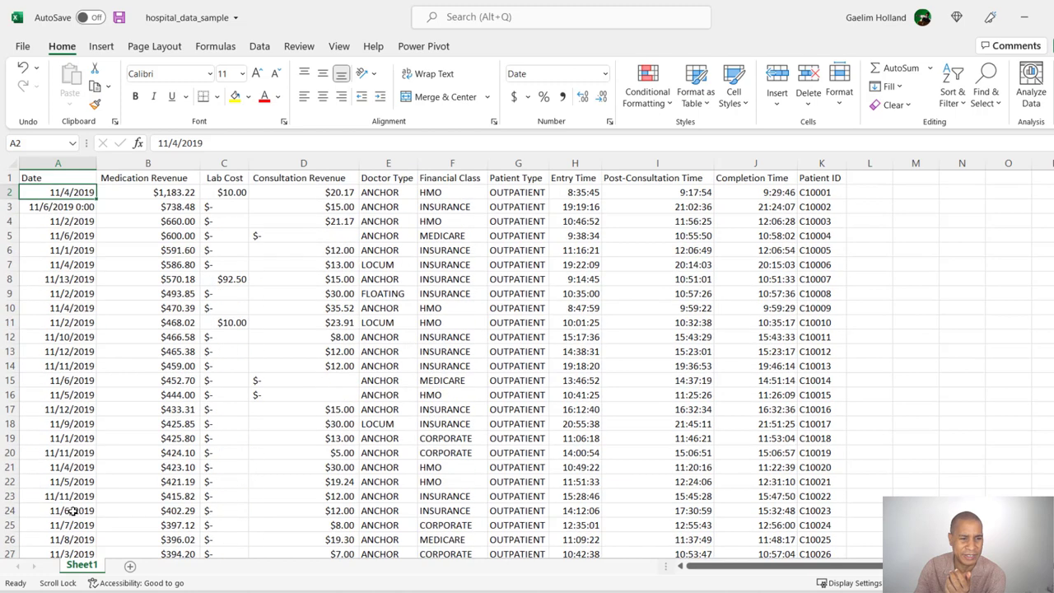
click(82, 209)
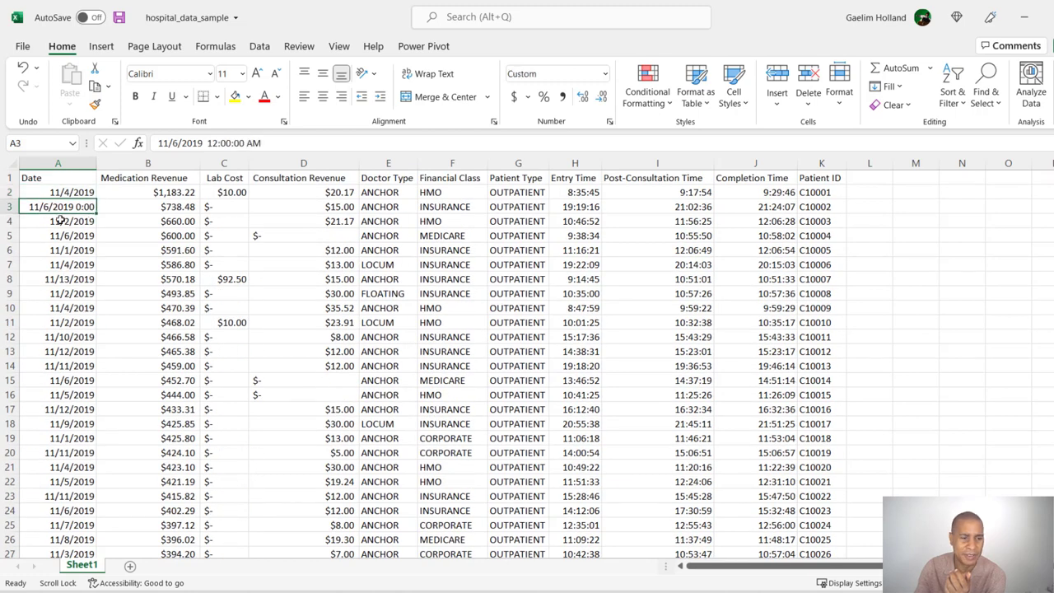
click(51, 262)
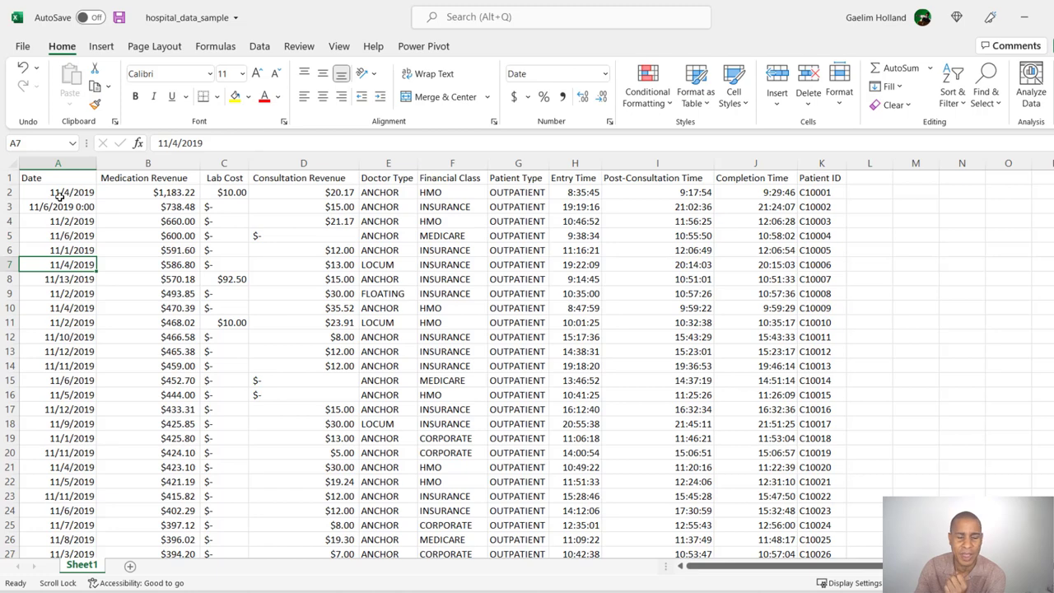
click(62, 195)
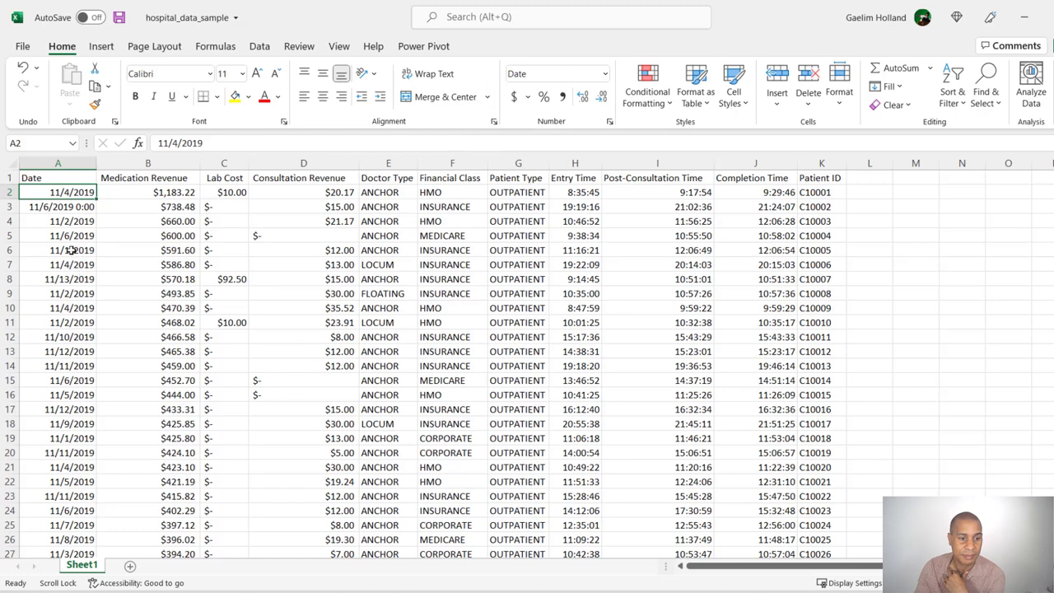
click(70, 206)
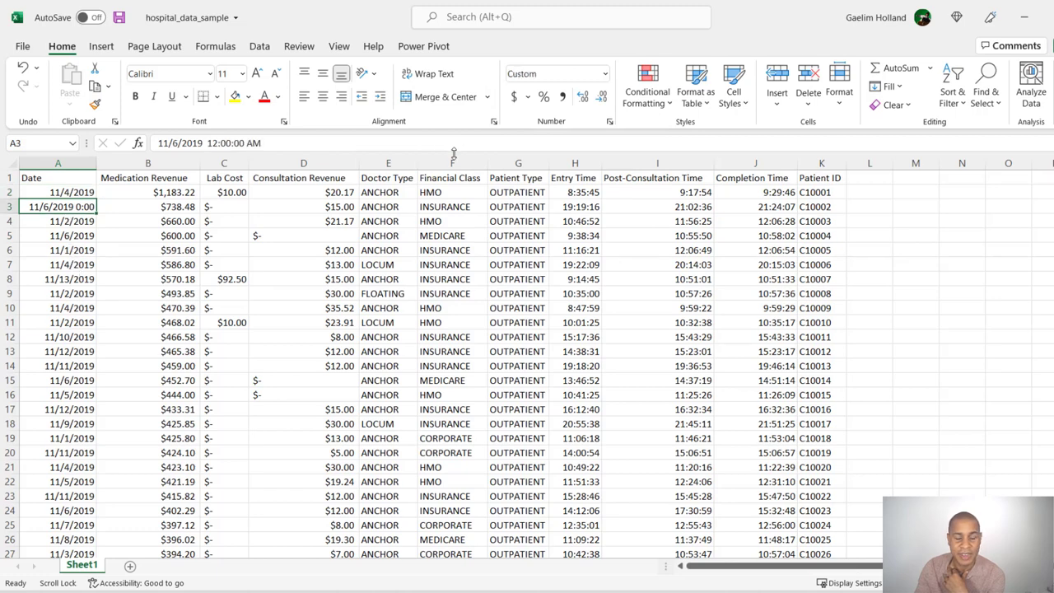
Apply the Short Date number format to the whole Date column A.
click(60, 162)
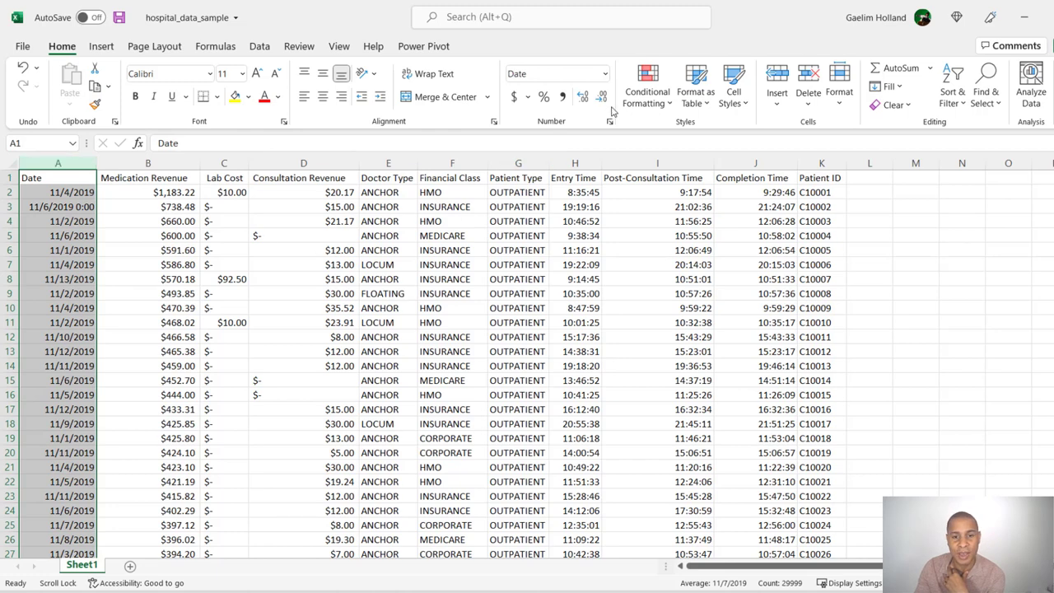
click(605, 75)
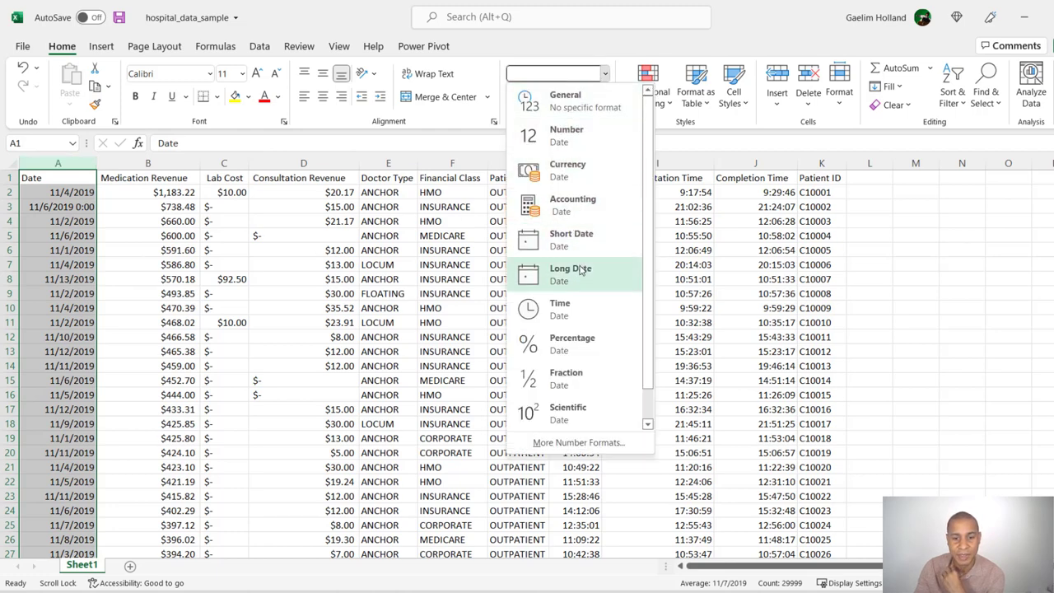
click(577, 239)
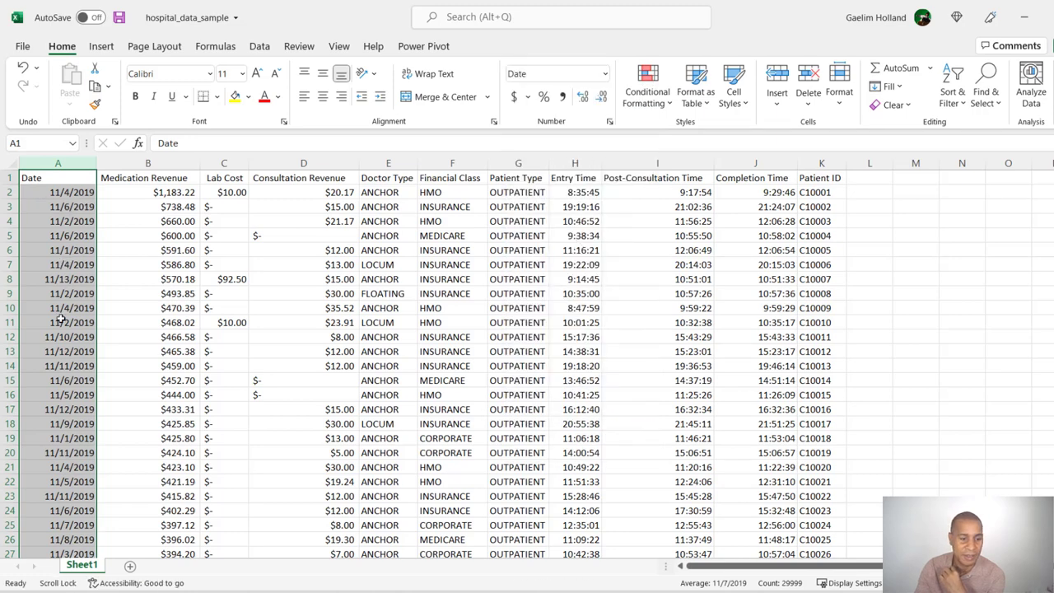
scroll(57, 354, down, 2)
scroll(56, 383, down, 4)
scroll(56, 389, up, 6)
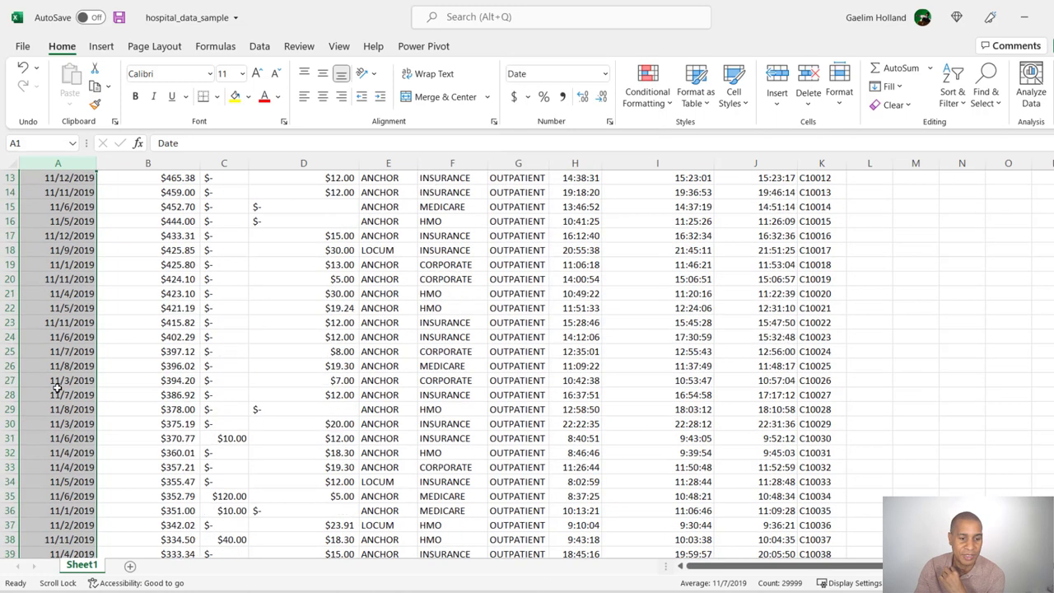
click(160, 352)
click(175, 192)
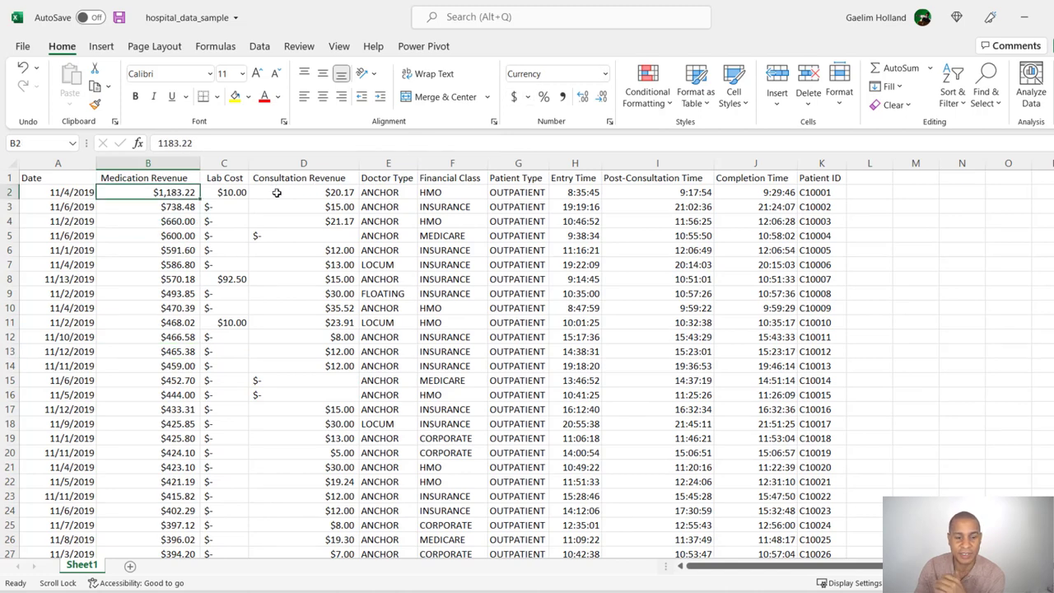
click(234, 192)
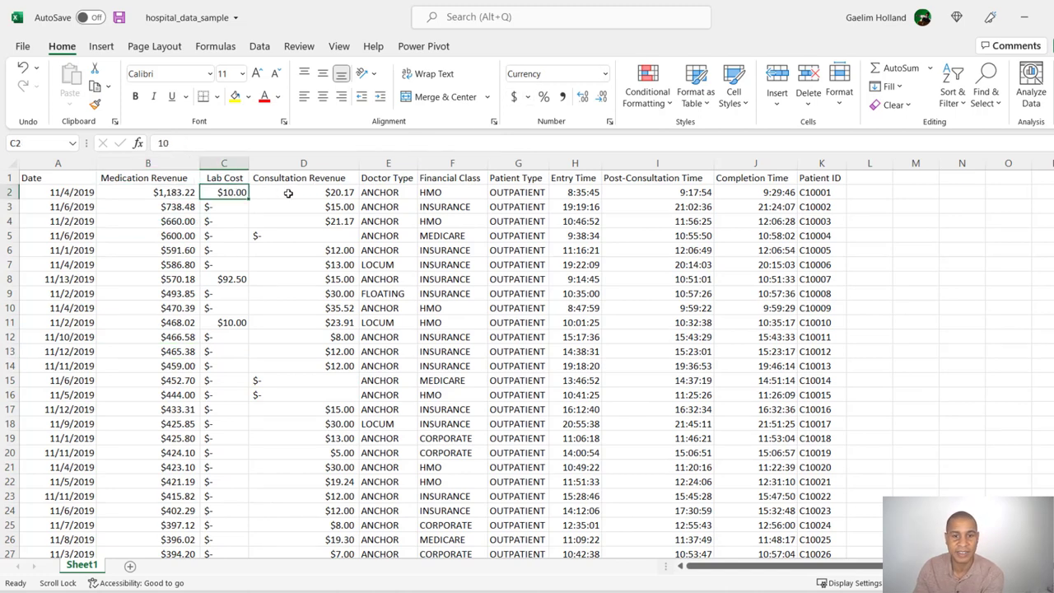
click(288, 193)
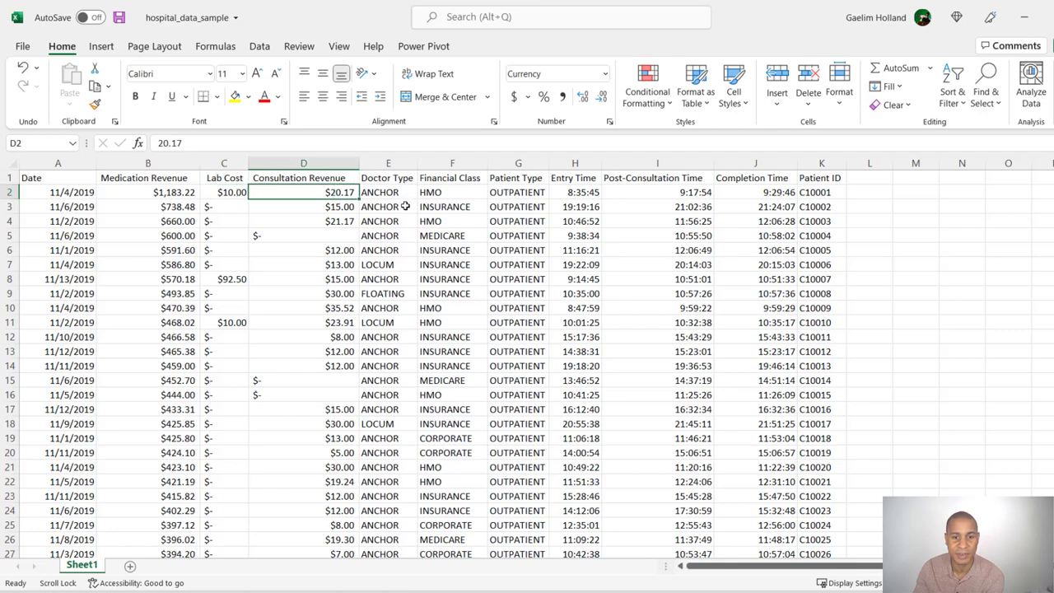
click(396, 194)
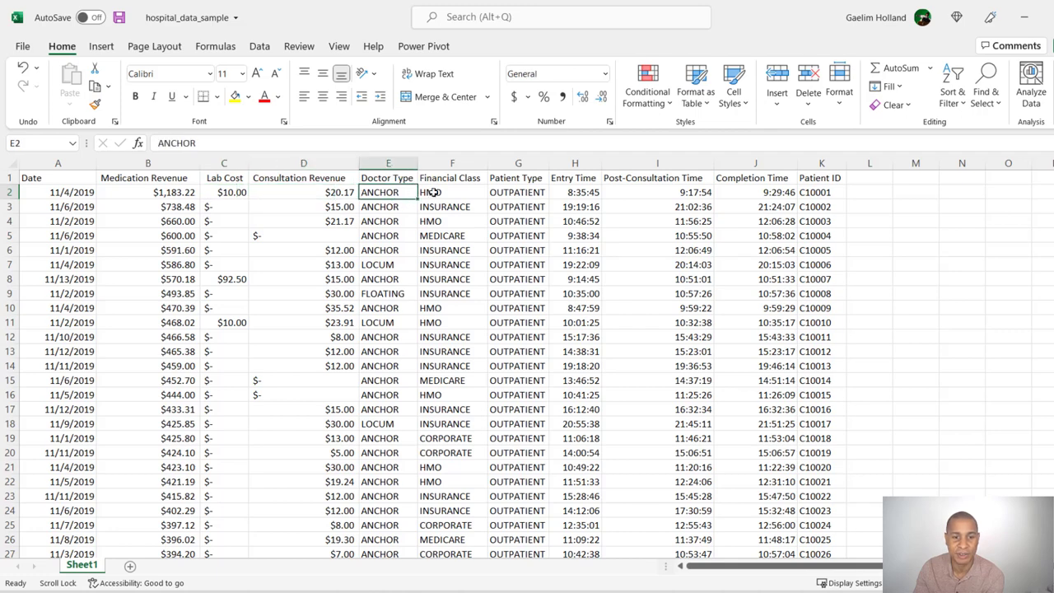
click(433, 193)
click(517, 192)
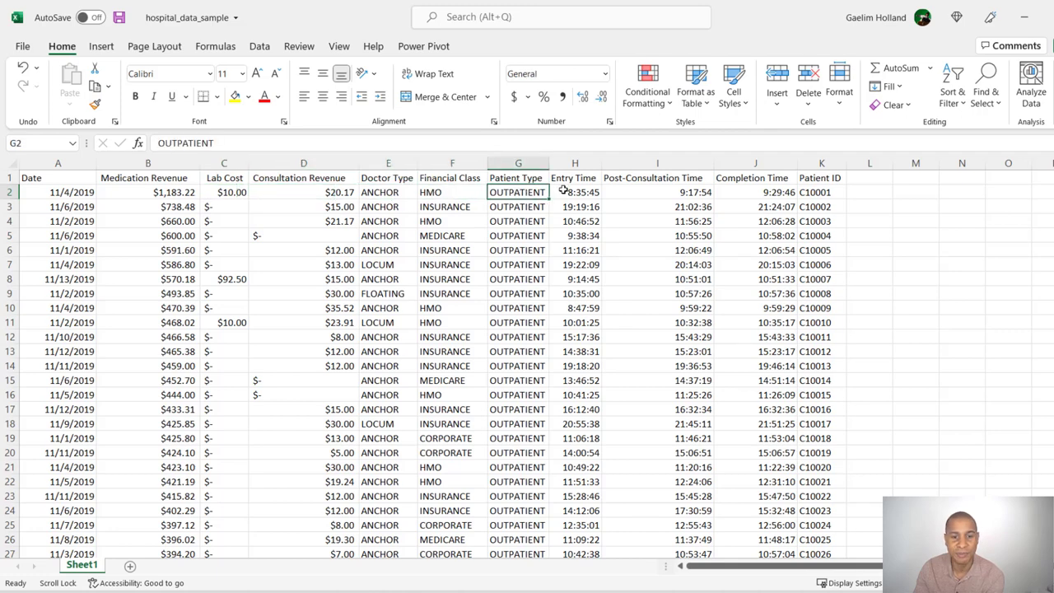
click(570, 191)
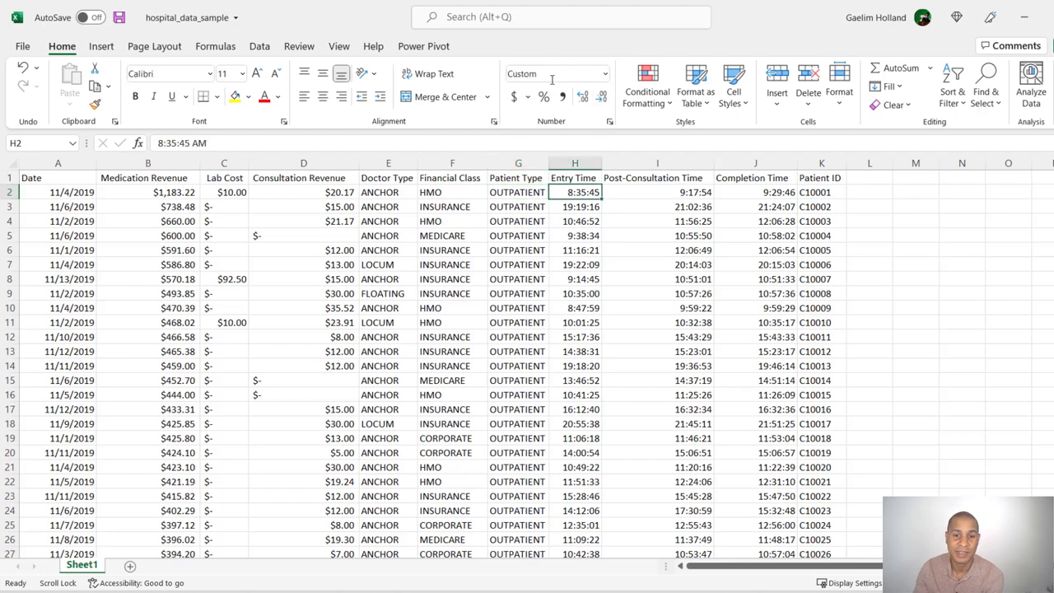
click(605, 74)
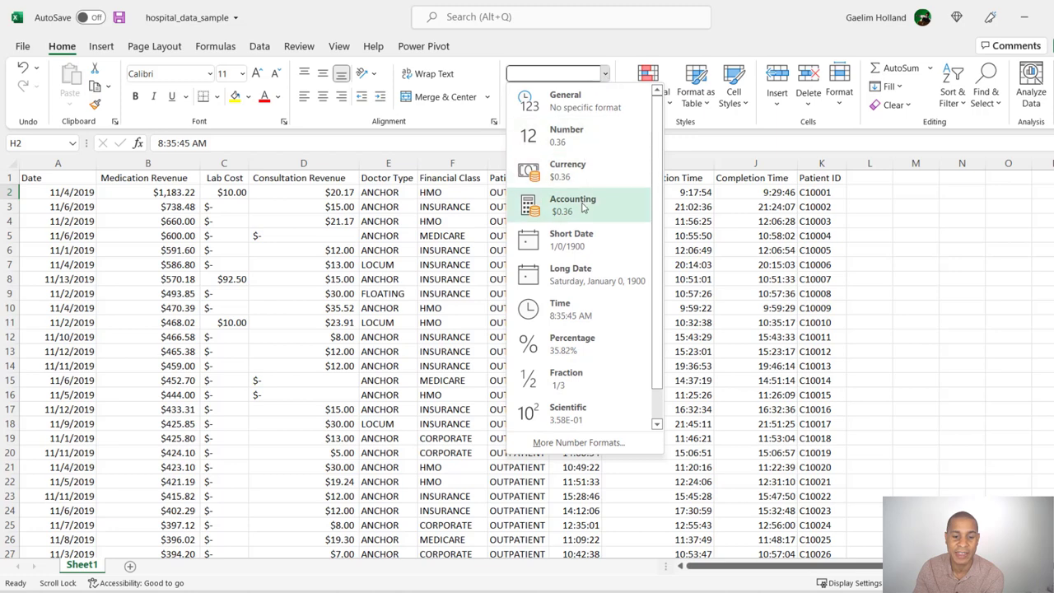
click(578, 443)
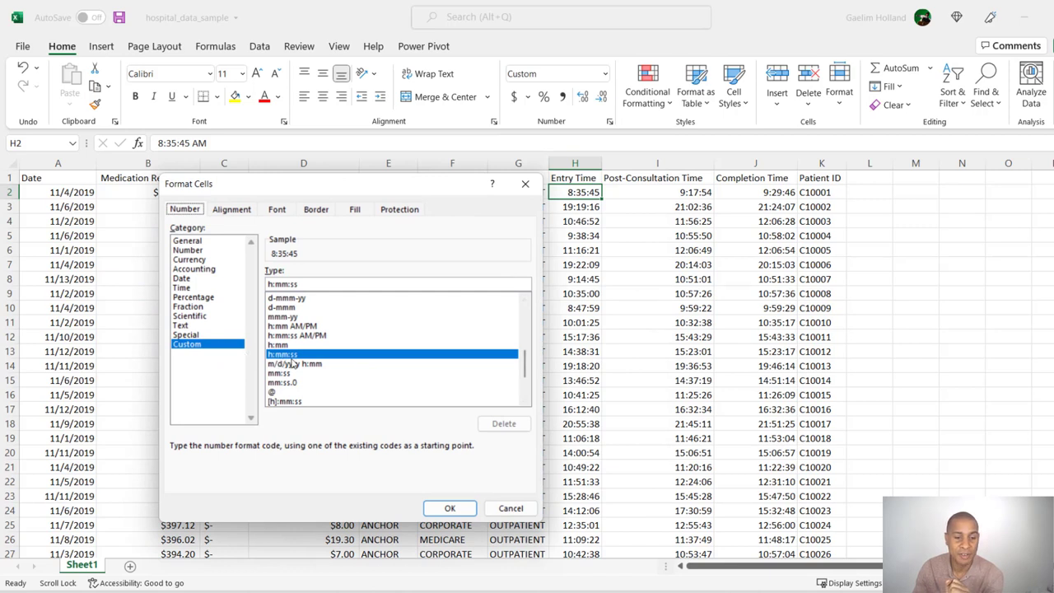
click(511, 508)
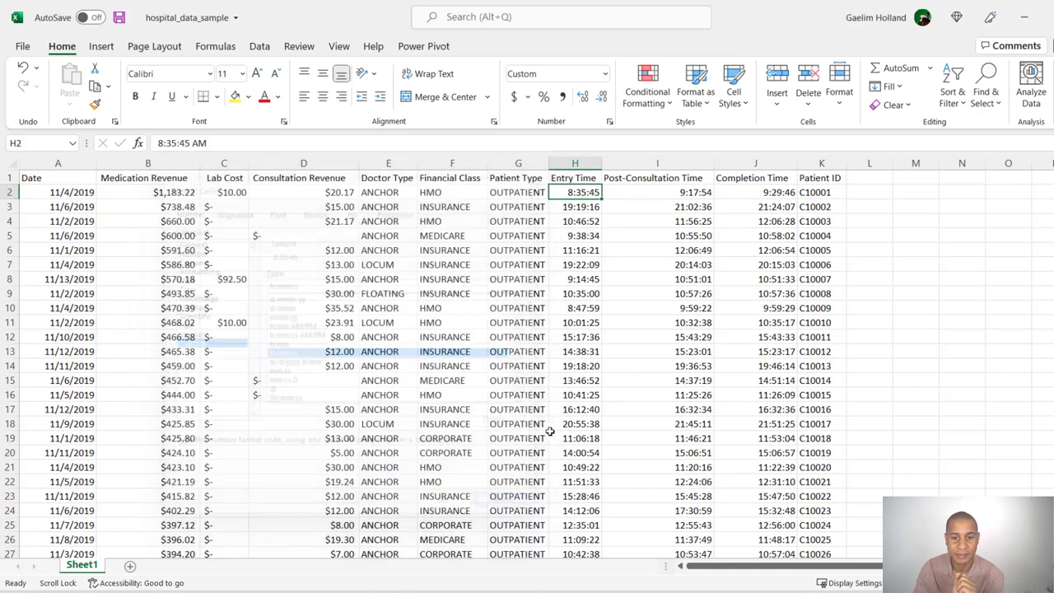
click(656, 190)
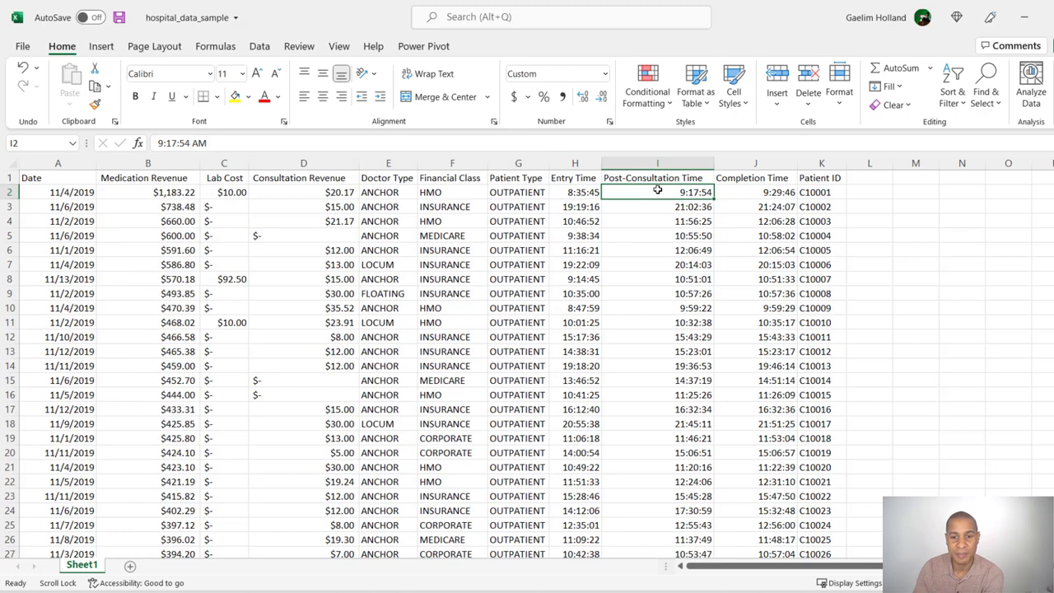
click(749, 189)
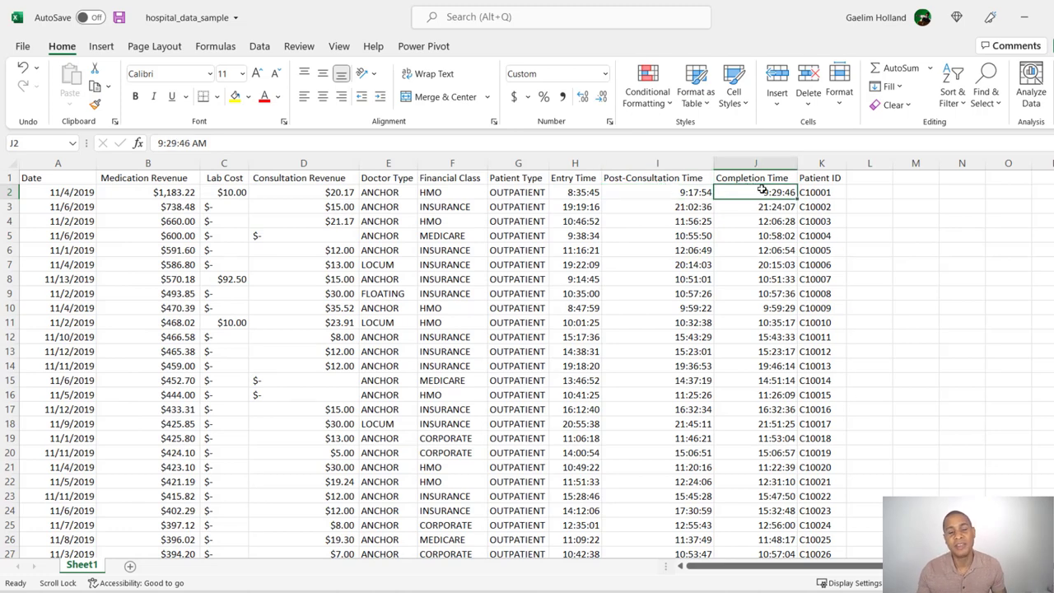
Add a 'Wait Time' header in L1 and enter =J2-H2 in L2.
click(874, 179)
text(Wa)
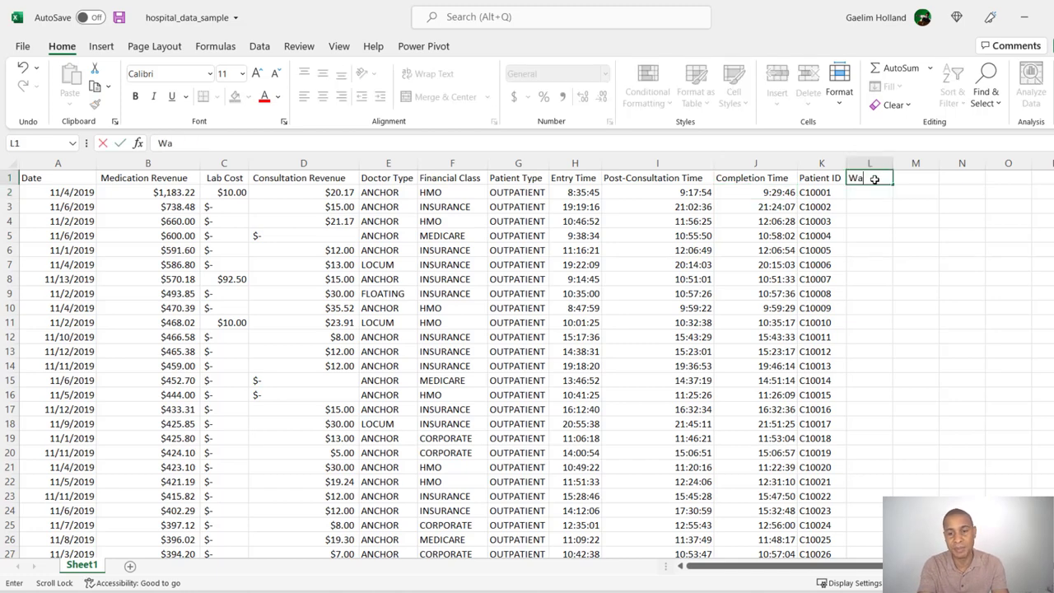
text(it Time)
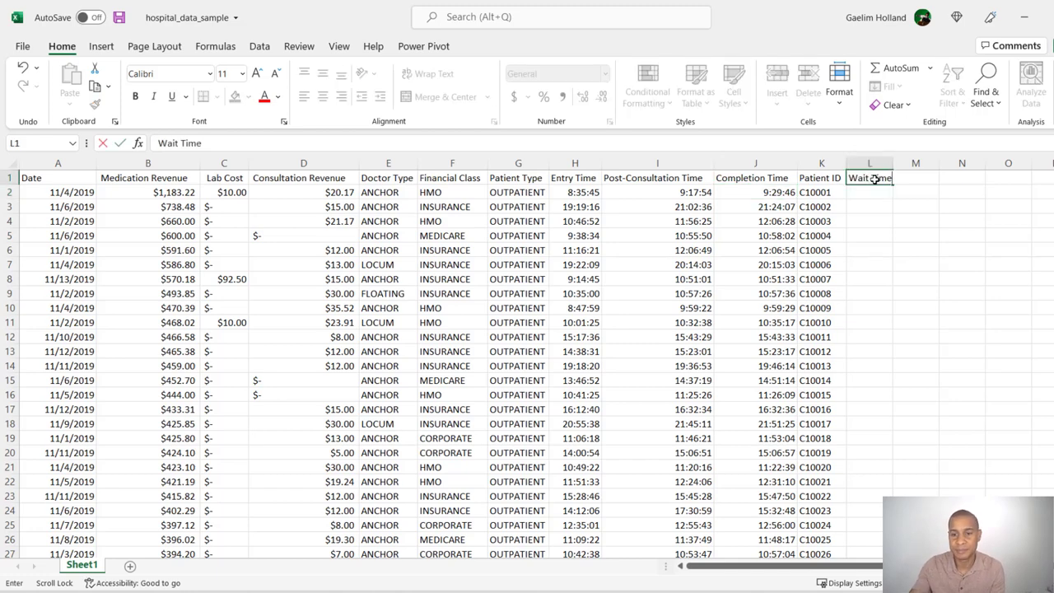
click(871, 264)
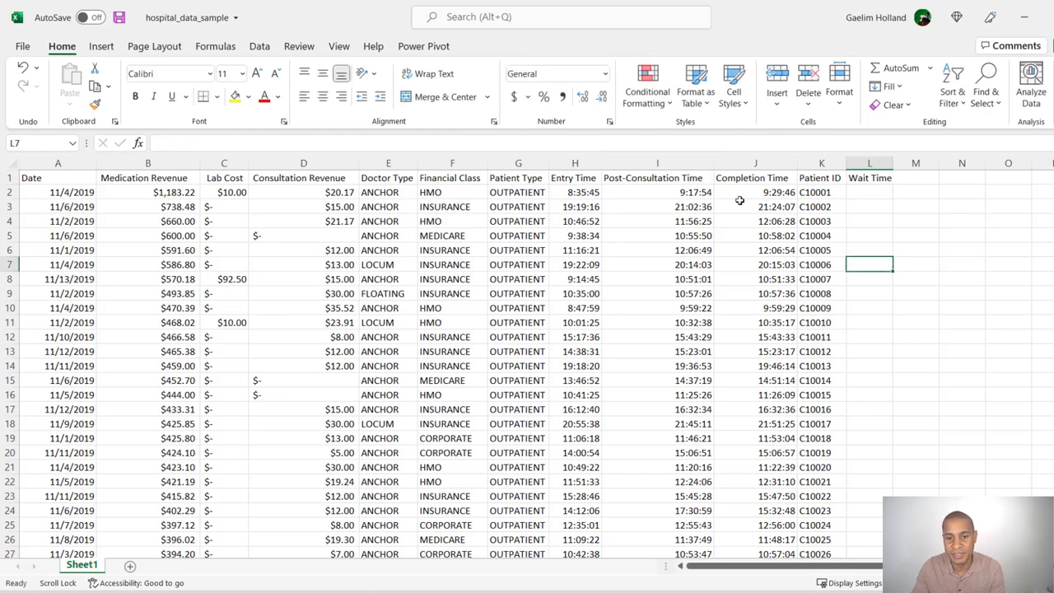
click(860, 196)
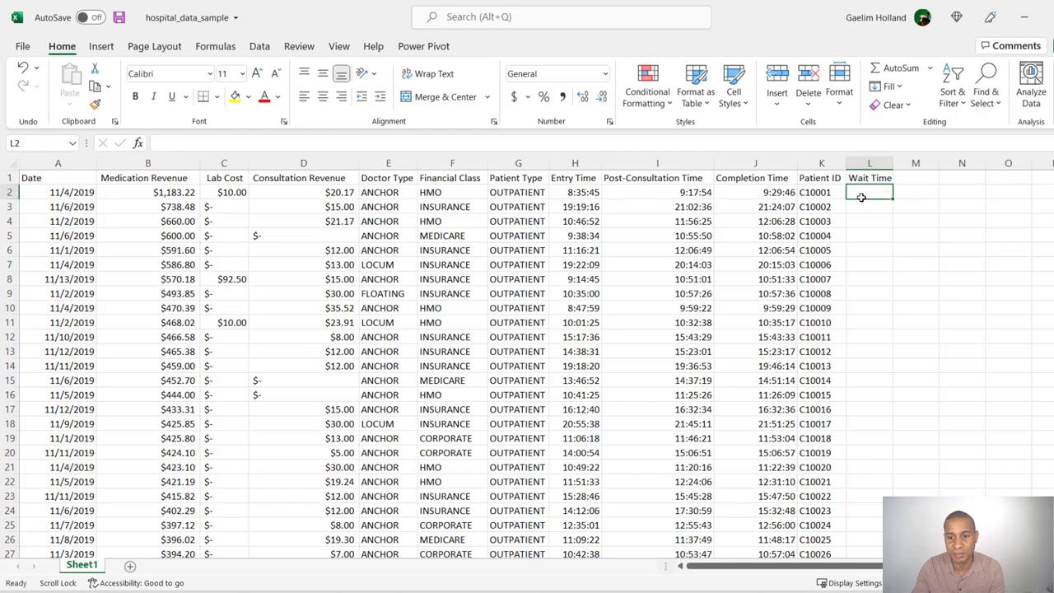
text(=)
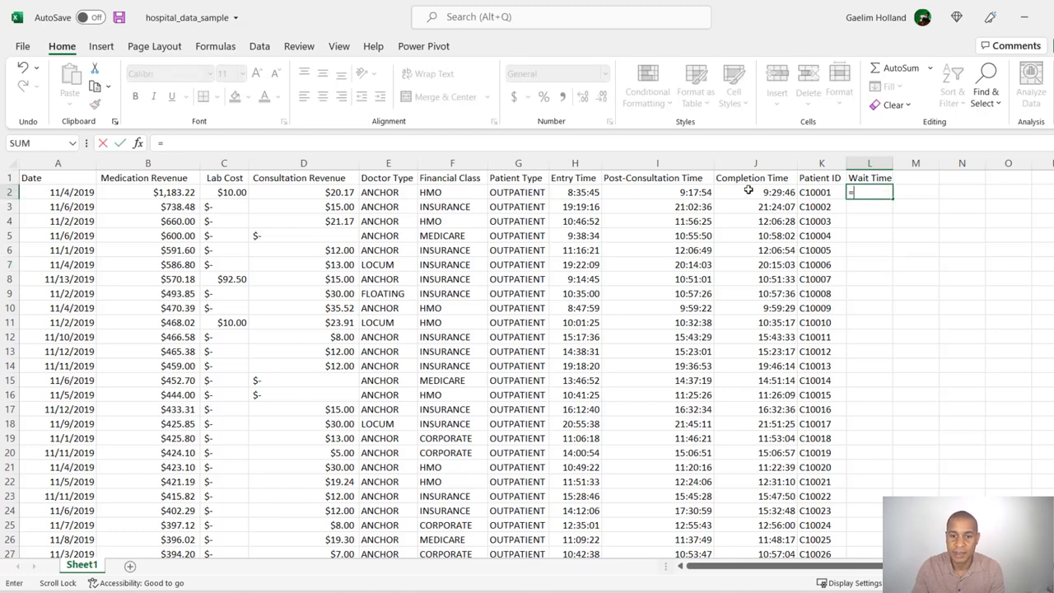
click(733, 192)
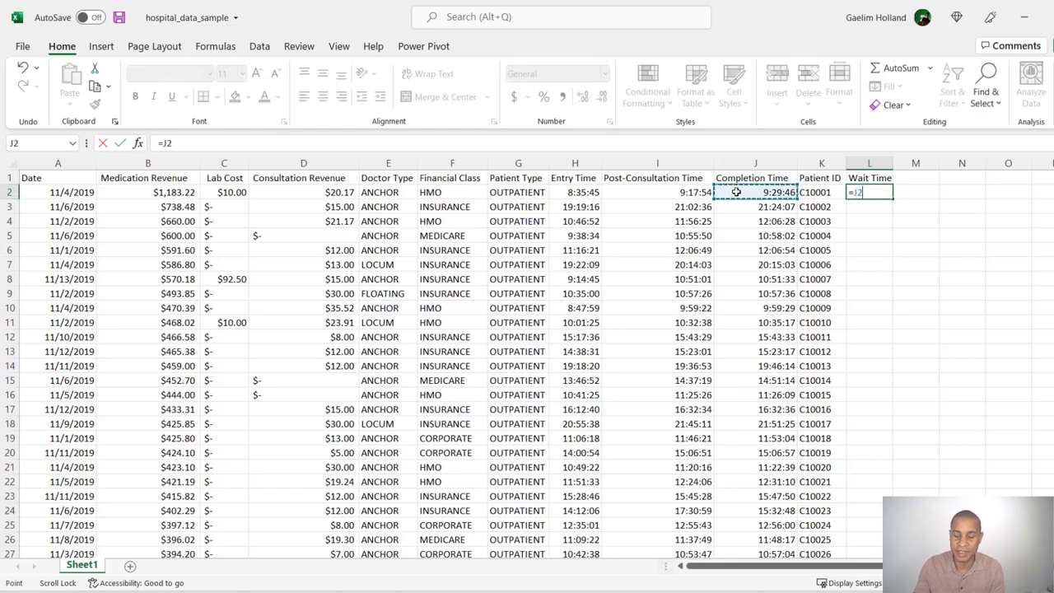
text(-)
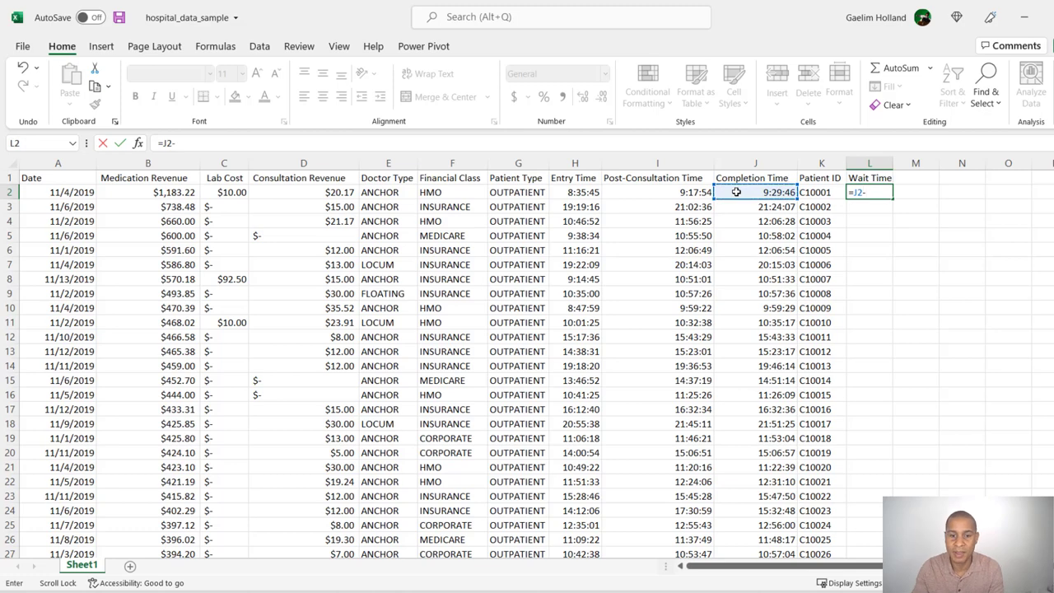
click(575, 192)
key(Return)
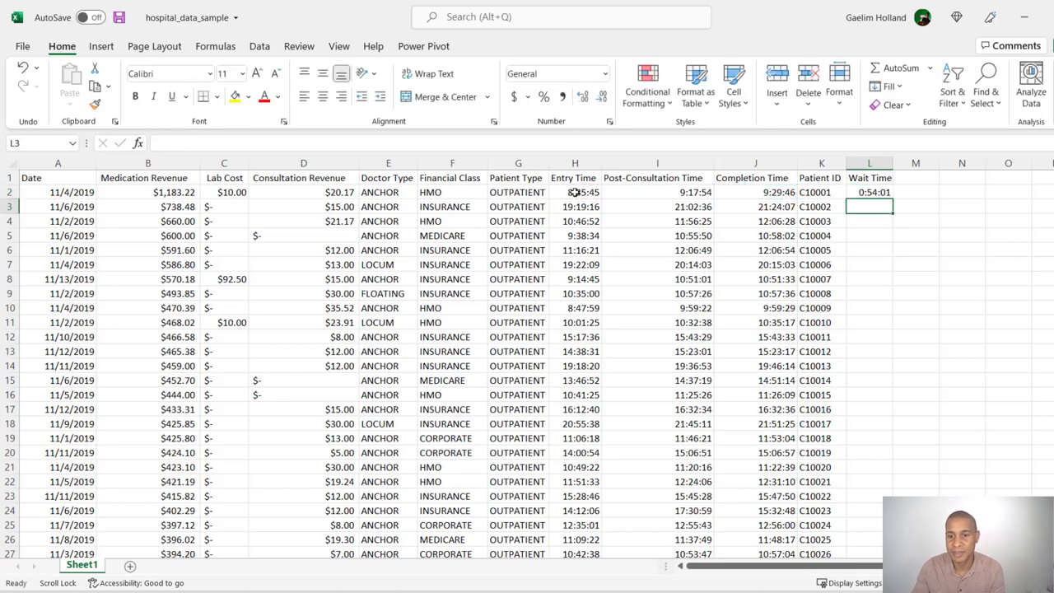
Fill the =J2-H2 wait time formula down column L, then select the column.
click(875, 192)
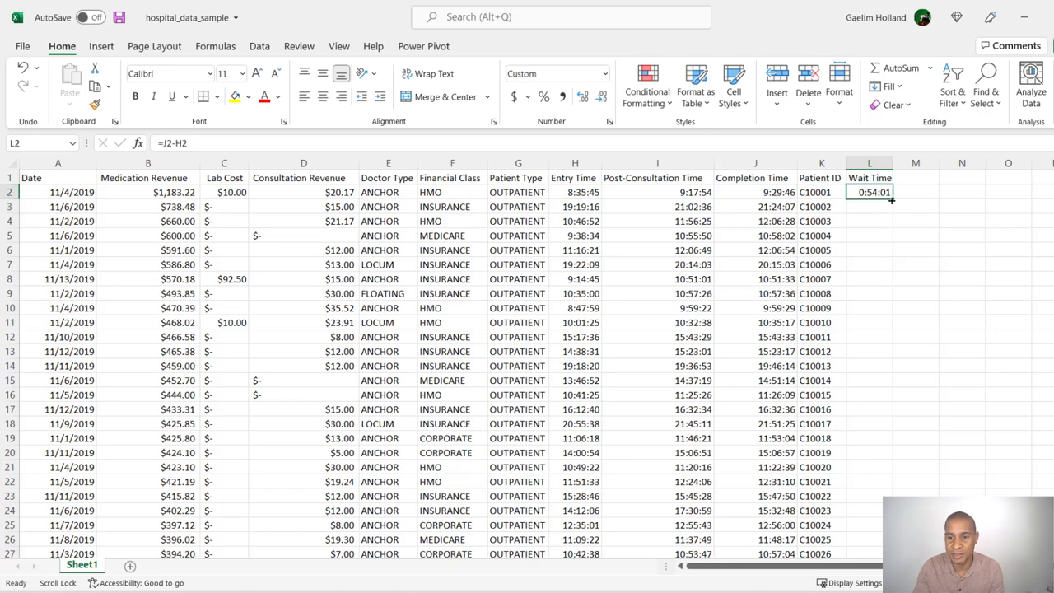
double_click(891, 198)
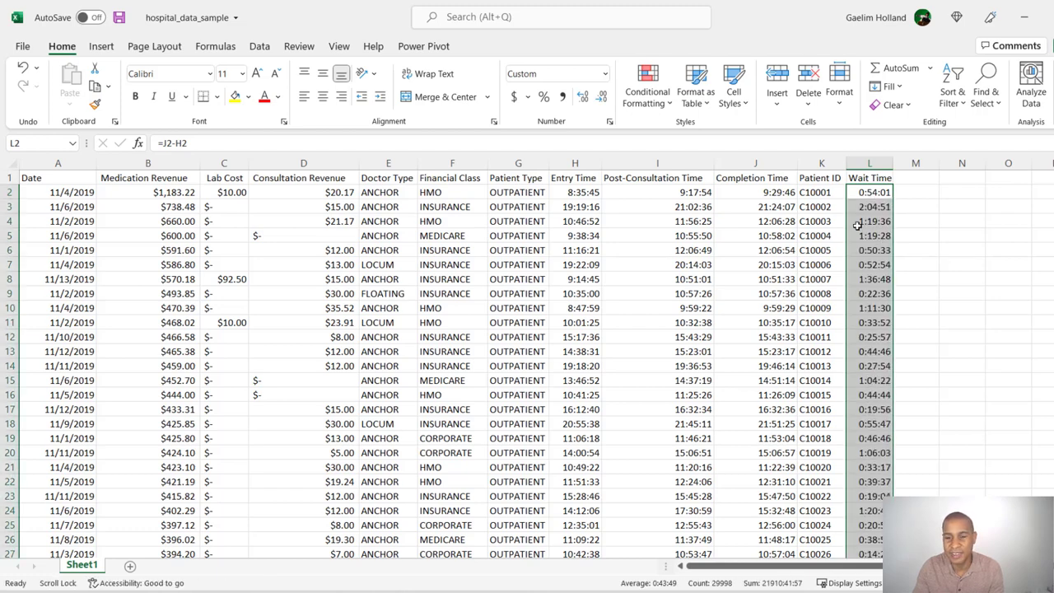
click(864, 347)
click(858, 194)
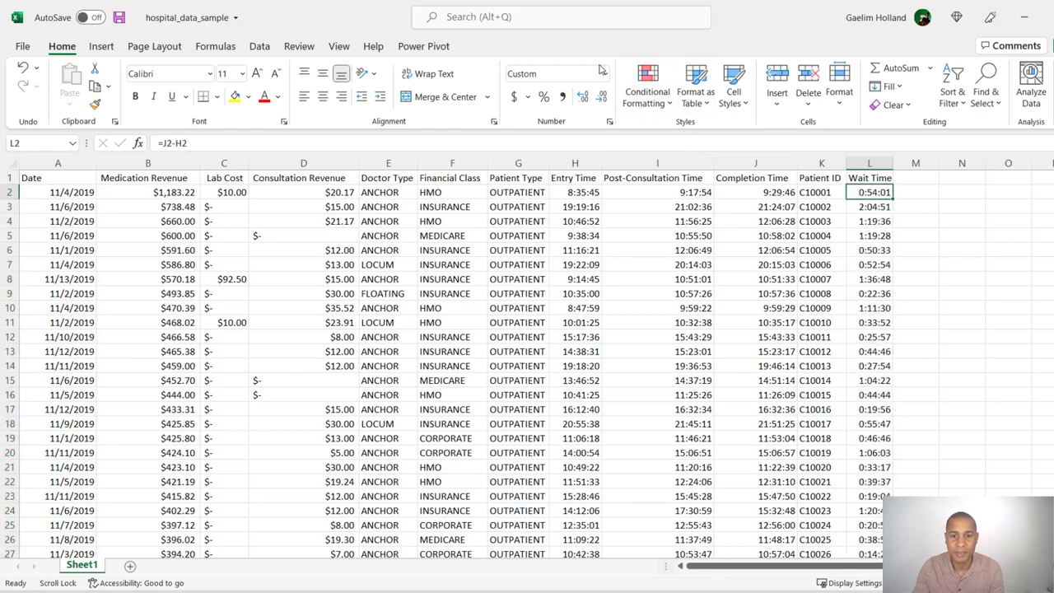
click(858, 163)
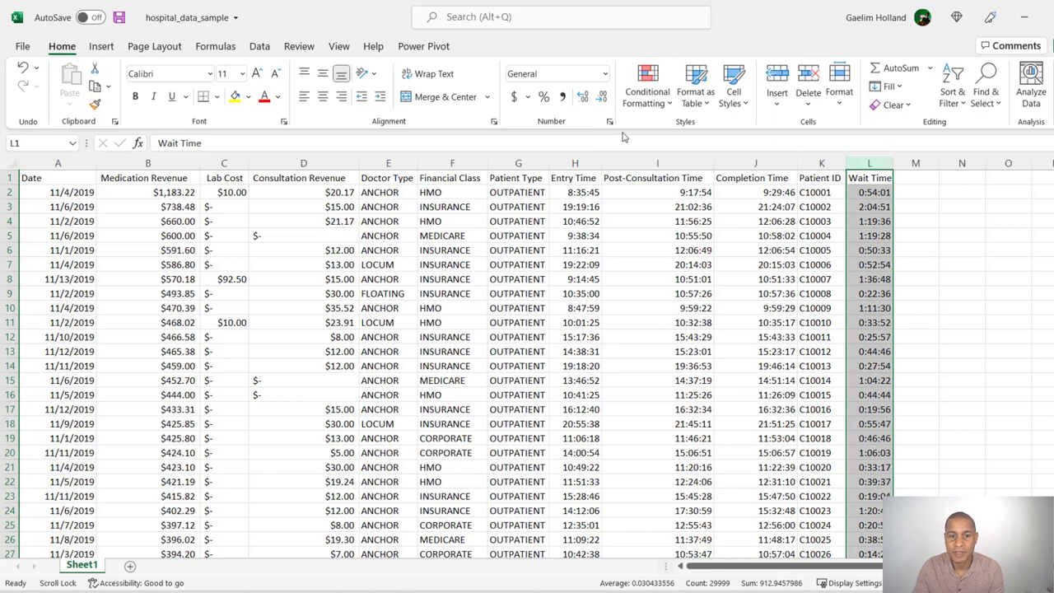
Give the Wait Time column the custom h:mm format so waits show as 0:54, 2:04.
click(605, 75)
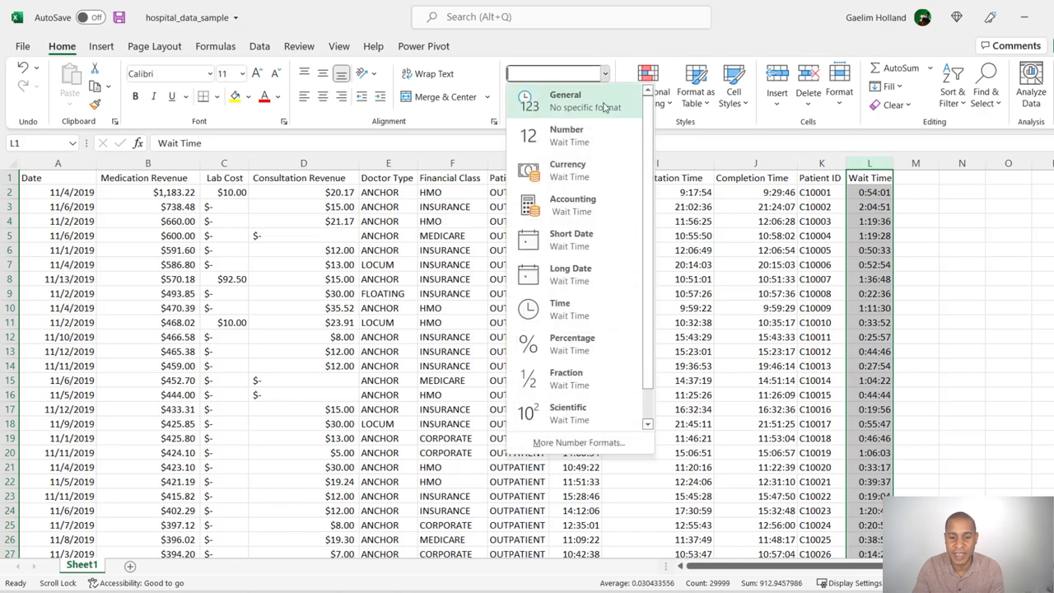
click(579, 442)
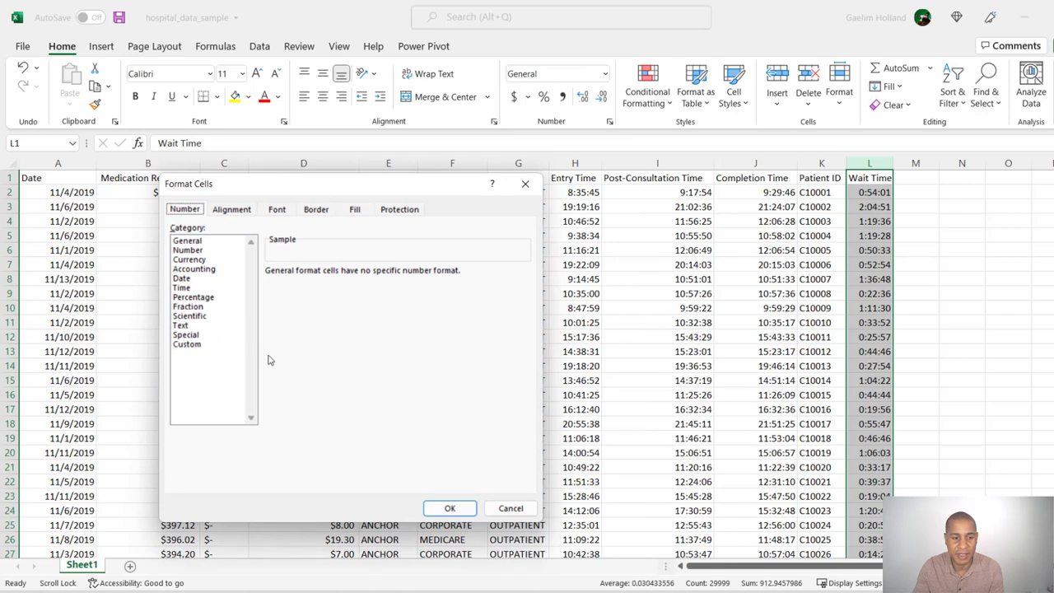
click(200, 346)
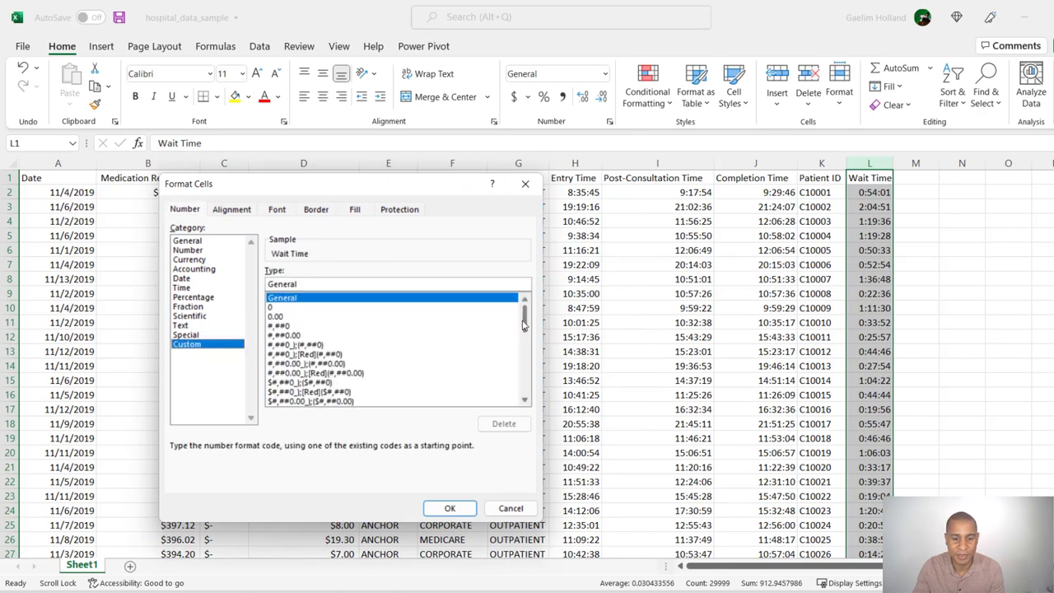
drag(524, 324, 517, 368)
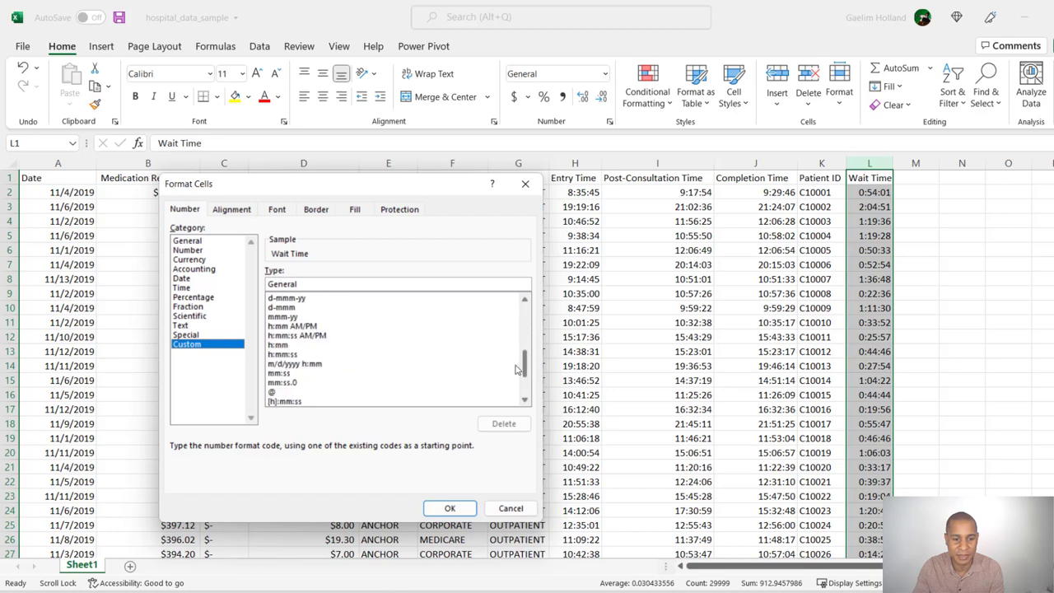
click(281, 345)
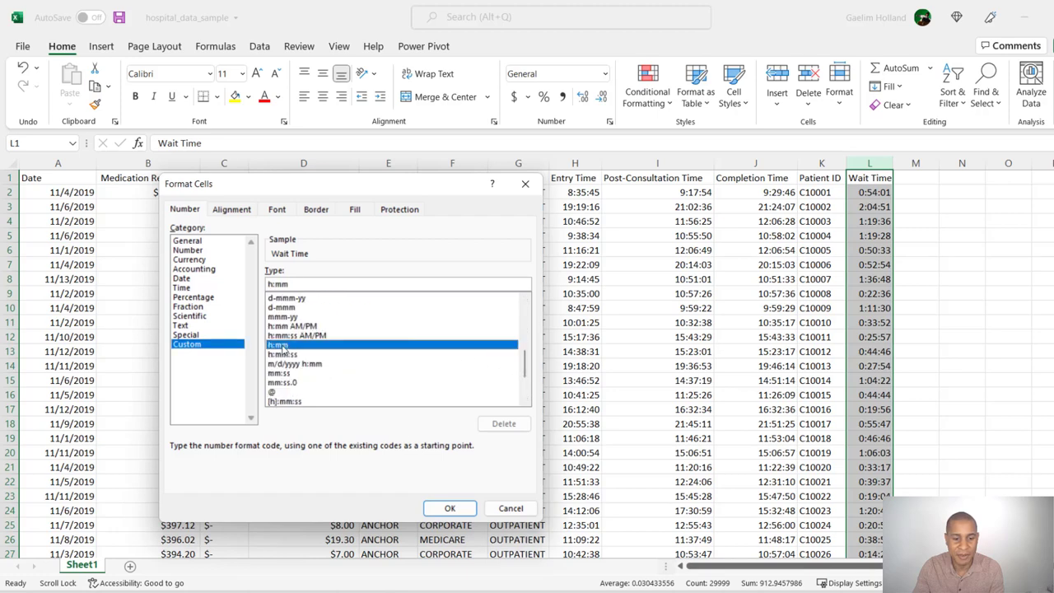
click(452, 508)
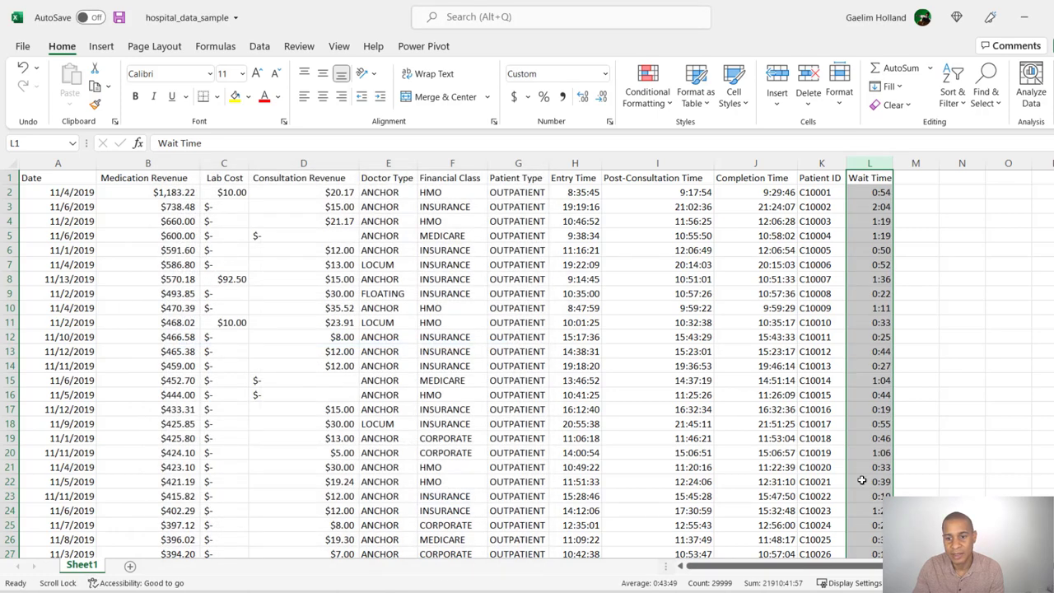
click(867, 351)
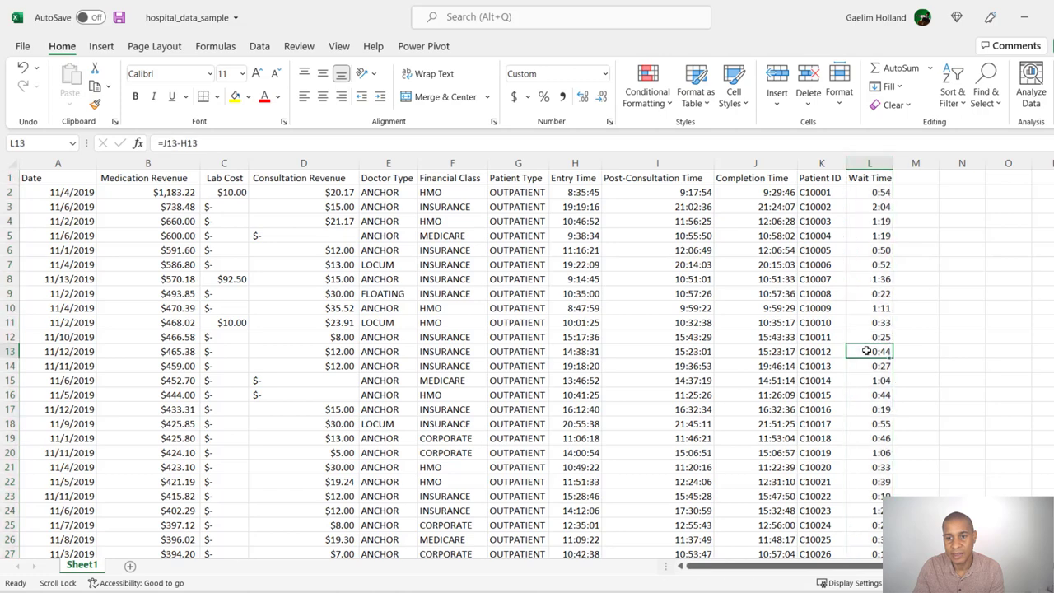
click(866, 206)
Enter =1440*L2 in M2 to convert the wait time to minutes.
click(865, 192)
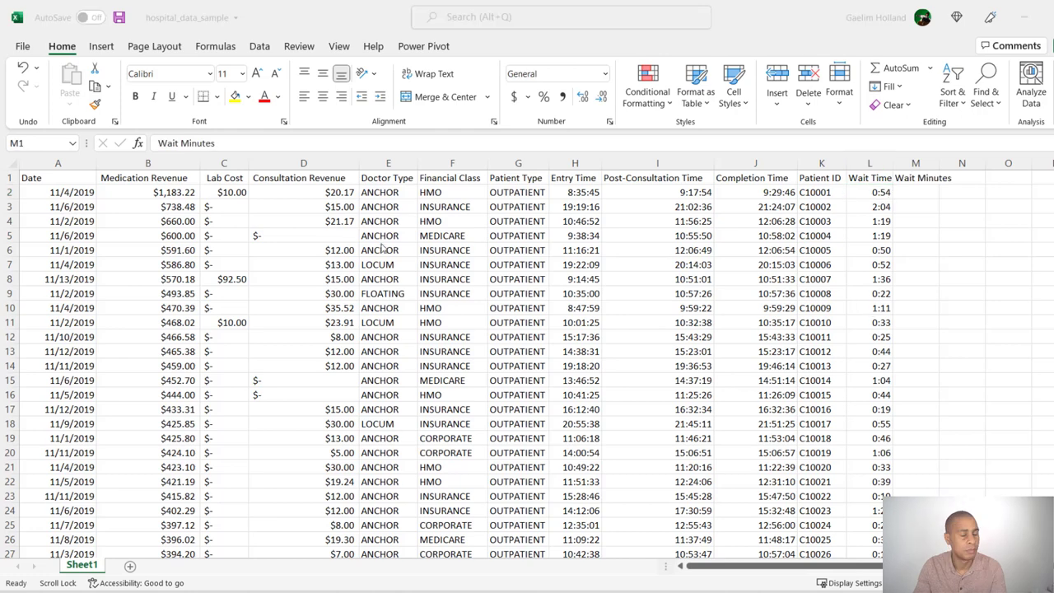
click(913, 190)
click(912, 190)
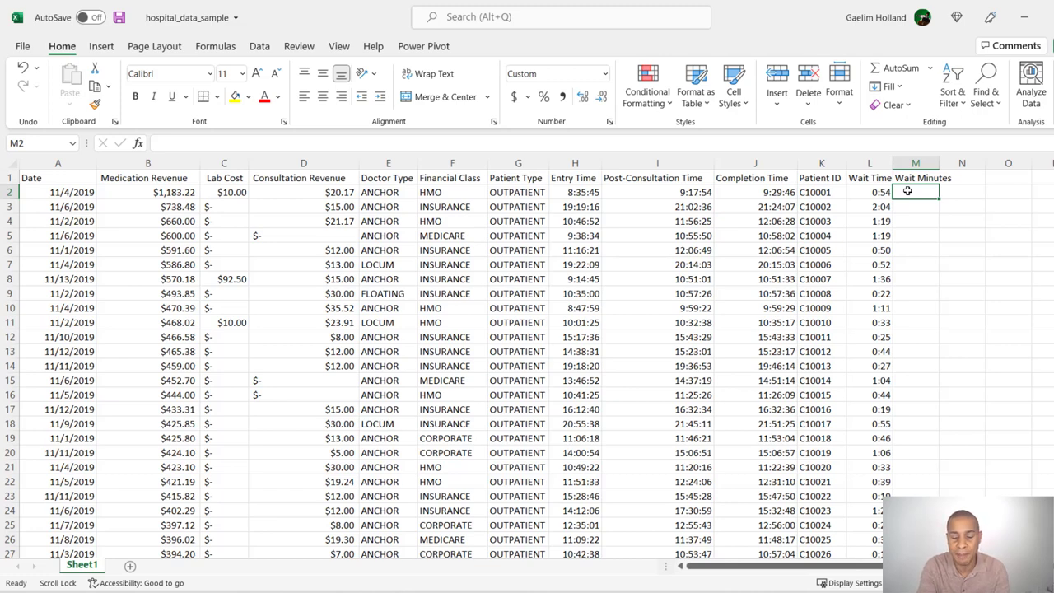
text(=1)
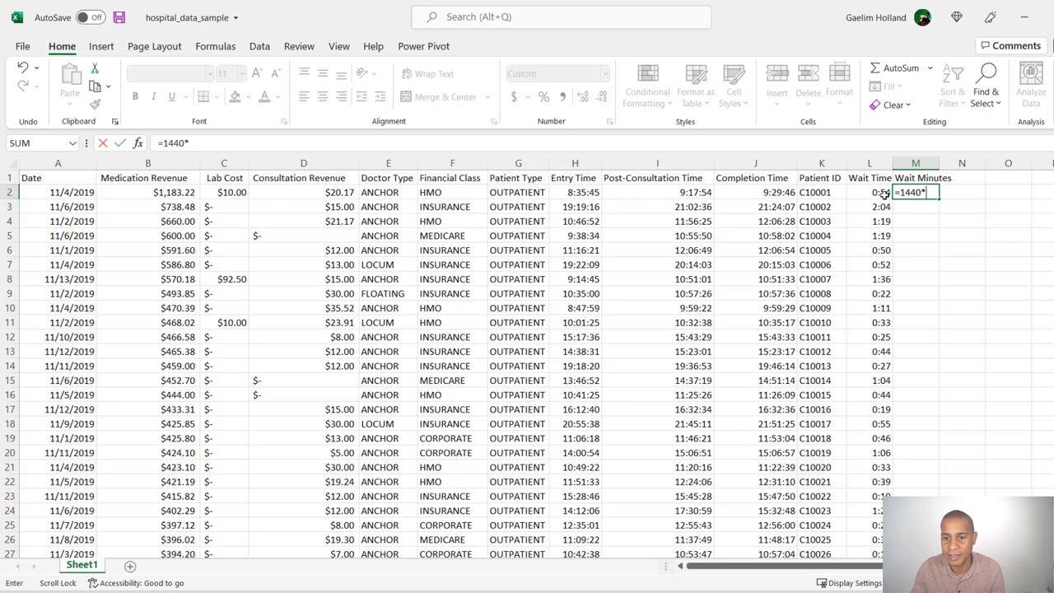
text(440*)
click(882, 192)
key(ctrl+Return)
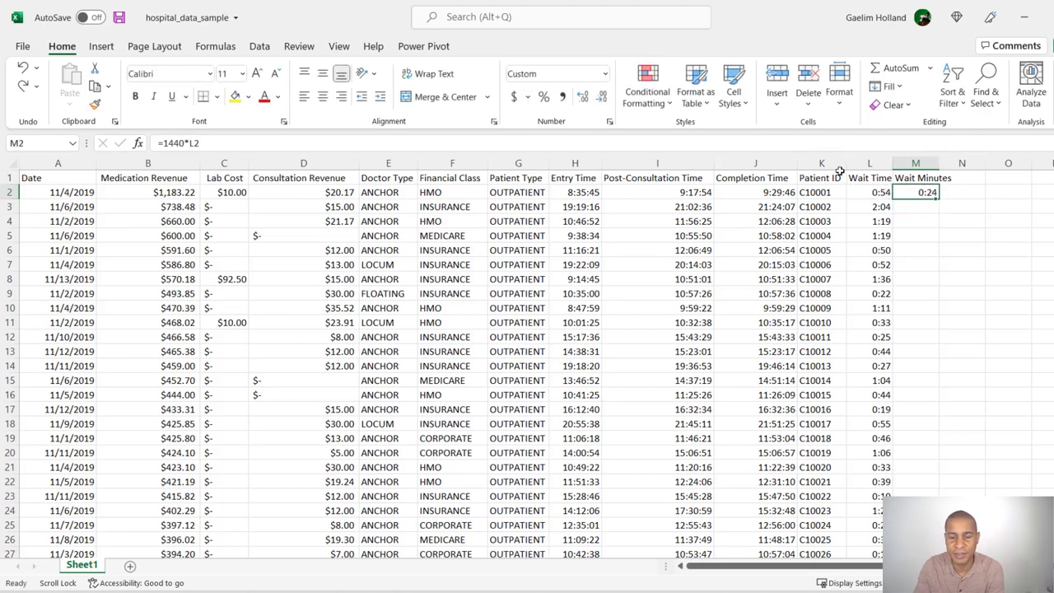
Format M2 as Number with no decimal places, showing whole minutes.
click(605, 73)
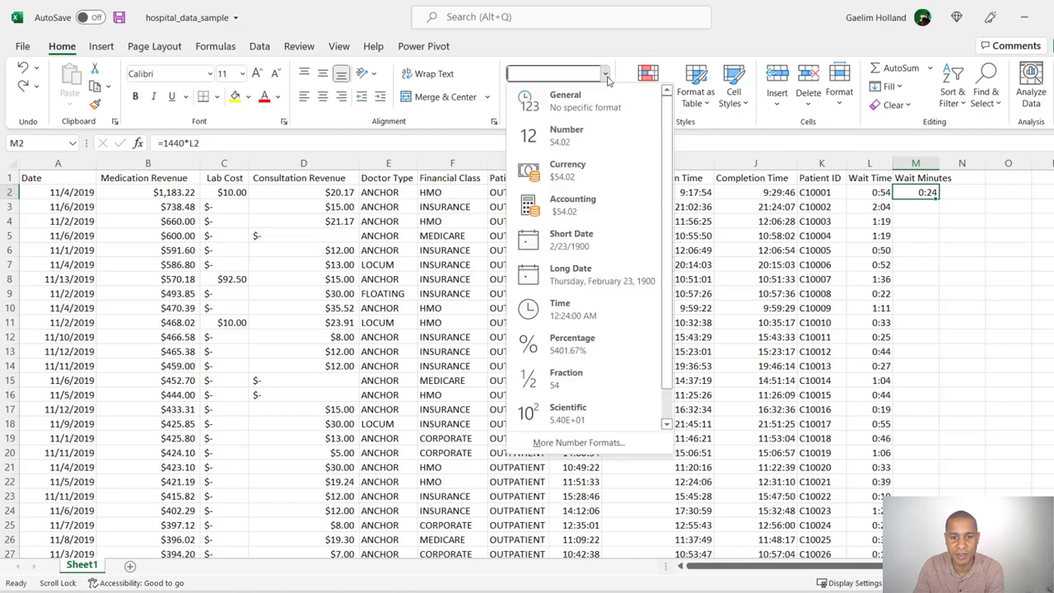
click(585, 136)
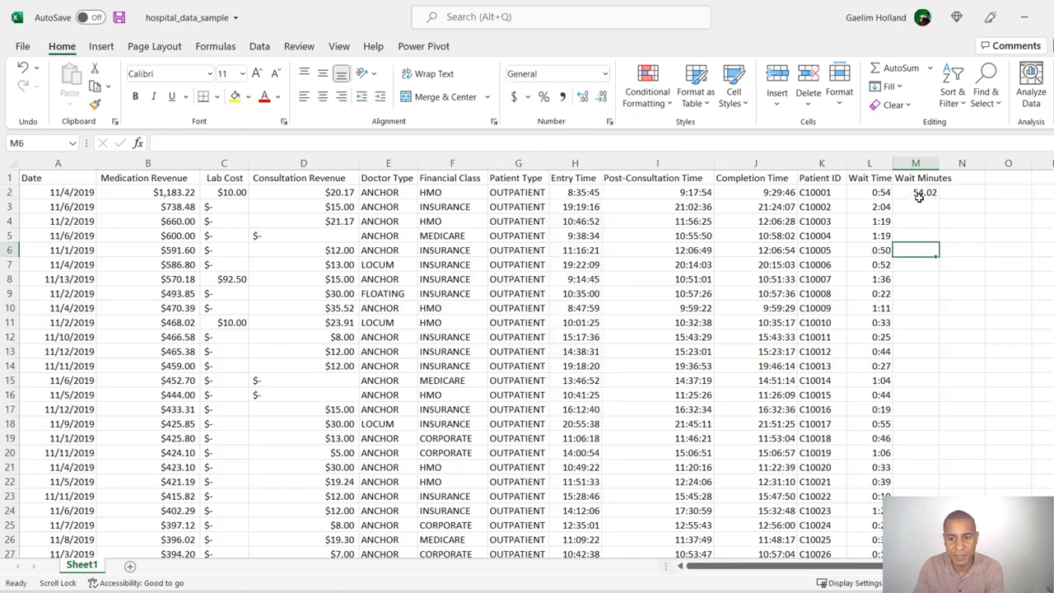
click(917, 192)
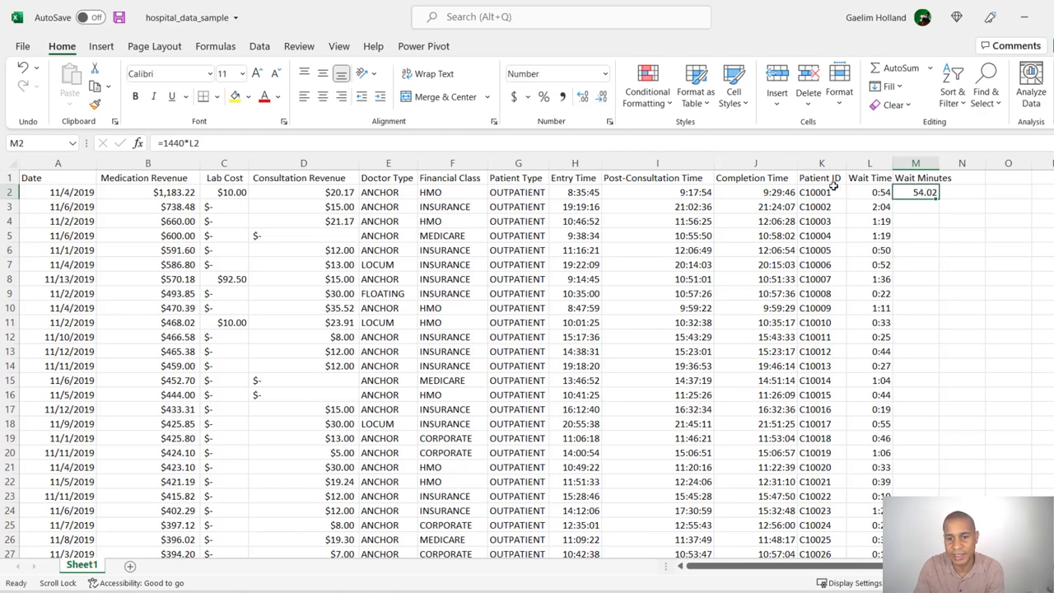
click(604, 98)
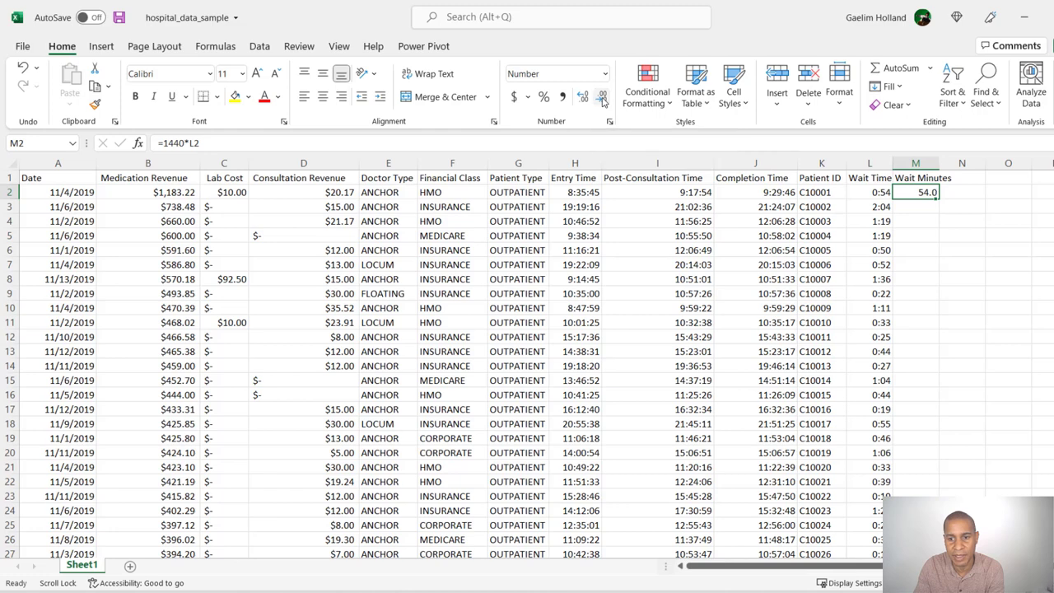
click(604, 98)
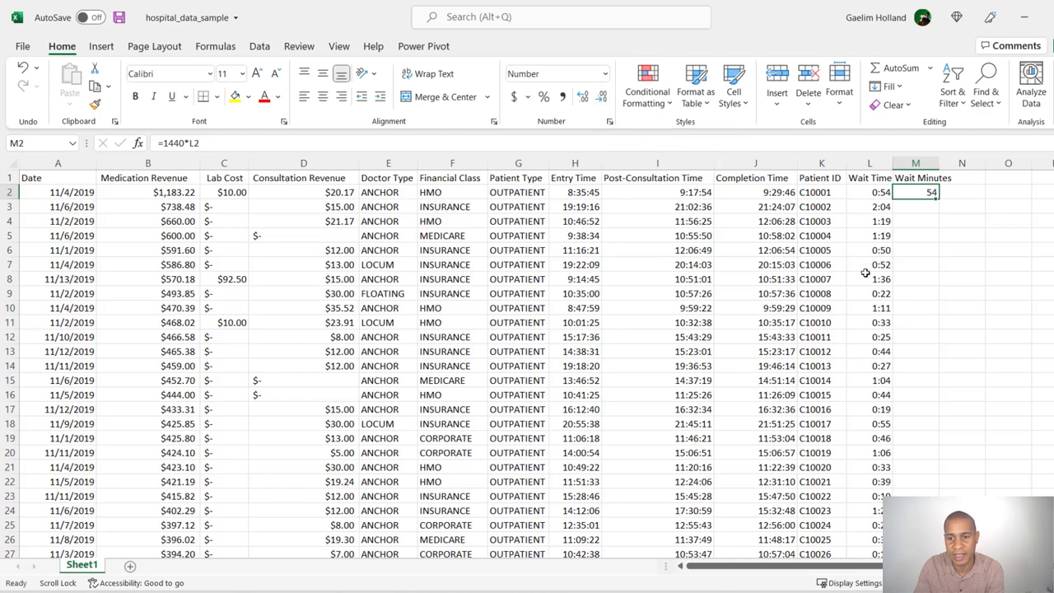
click(920, 284)
Fill the minutes formula down column M to get values like 54, 125, 80.
click(923, 192)
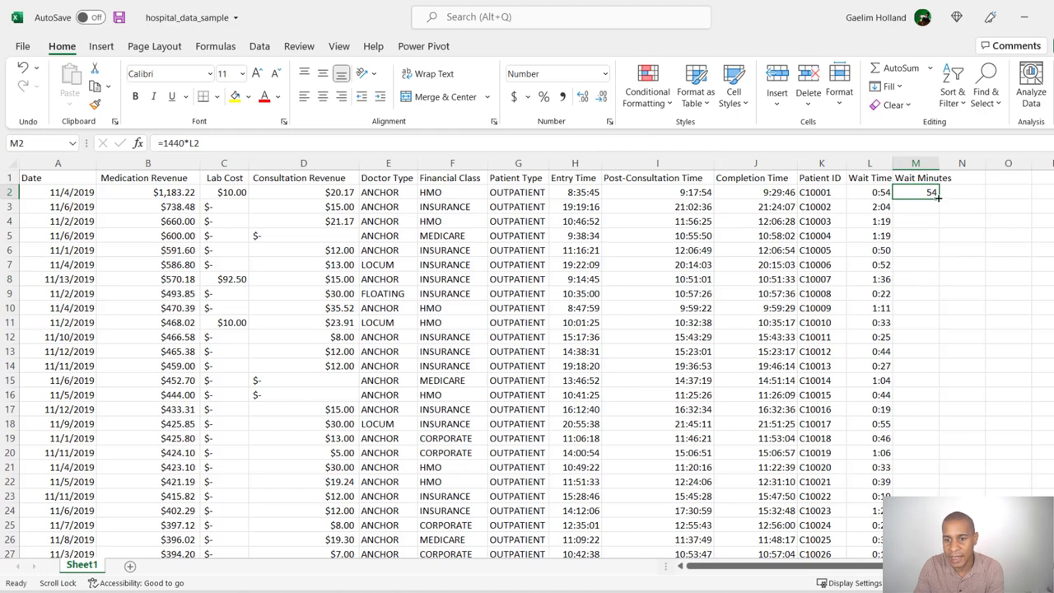
double_click(938, 198)
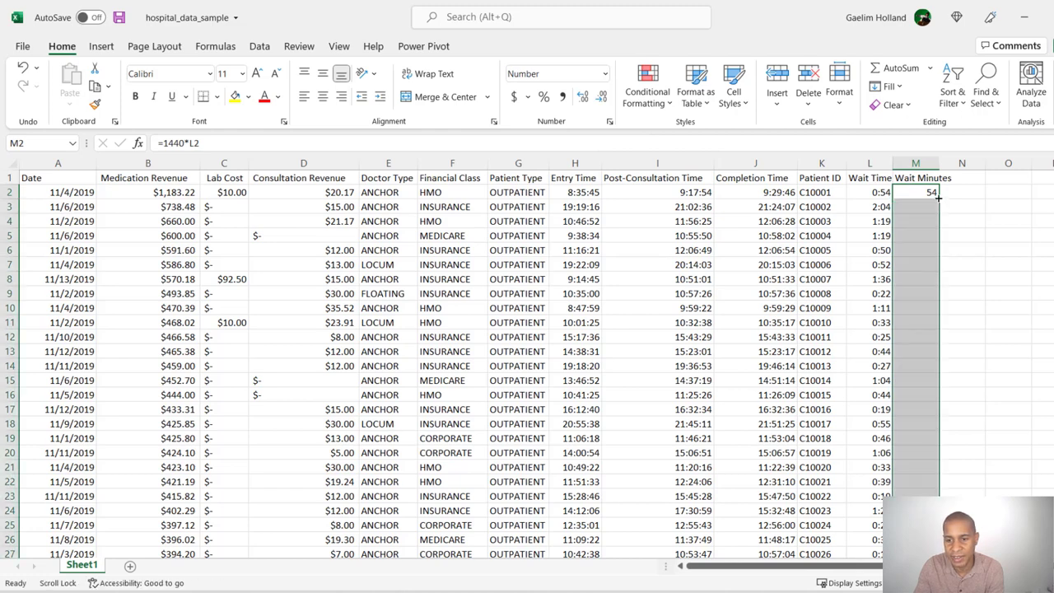
click(916, 378)
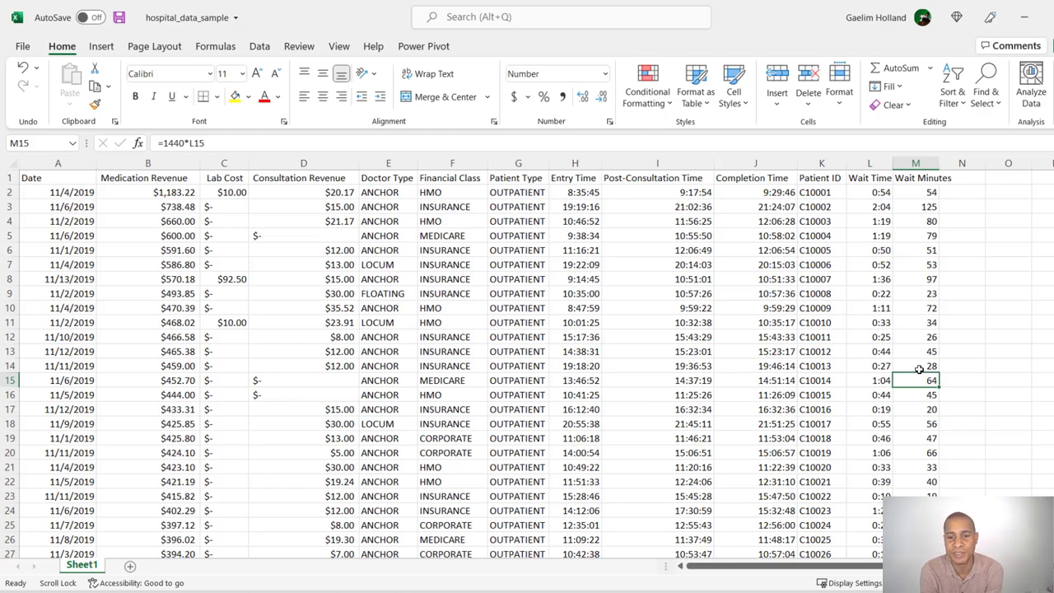
Enter =WEEKDAY(A2) in N2 for the first date.
click(958, 190)
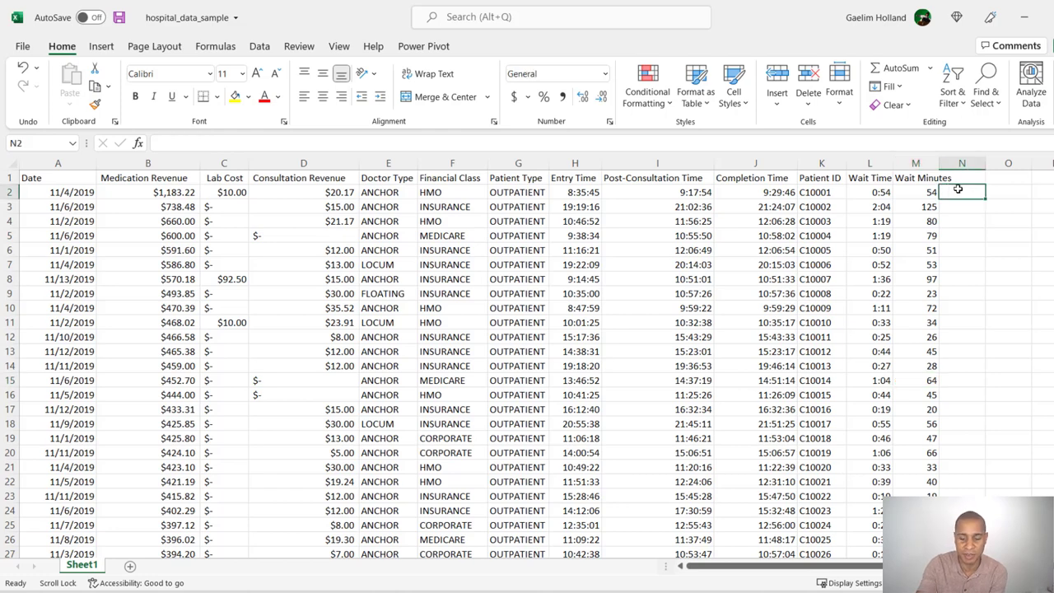
text(=)
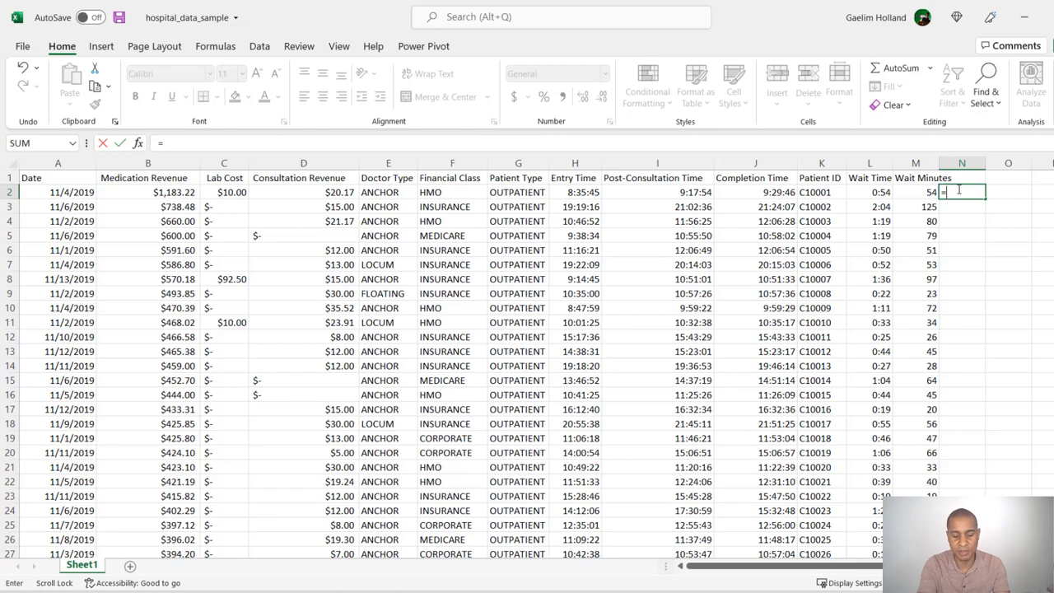
text(dayo)
key(BackSpace)
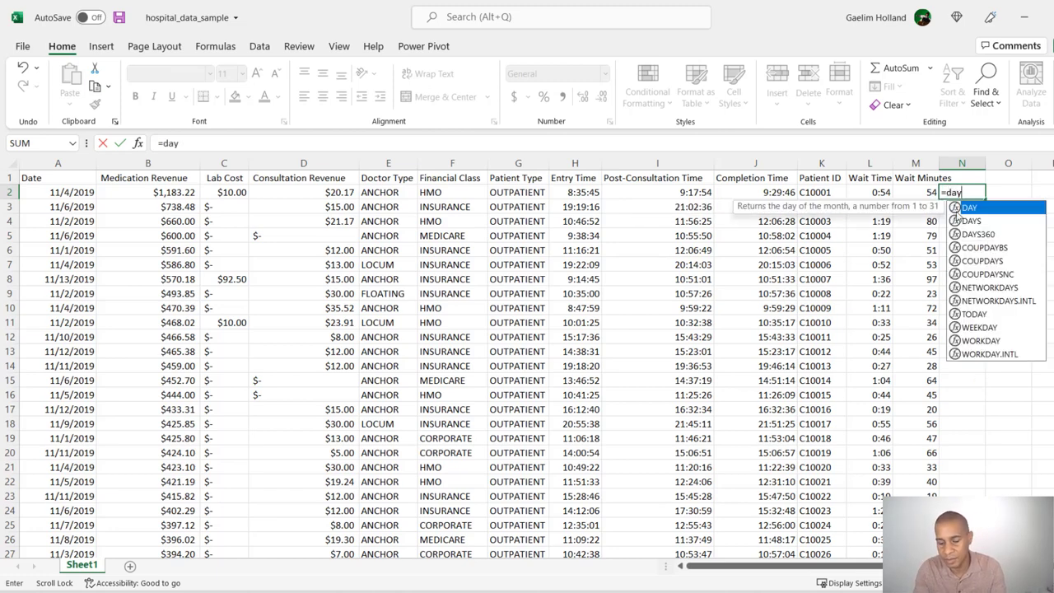
key(BackSpace)
key(BackSpace)
key(BackSpace)
text(wee)
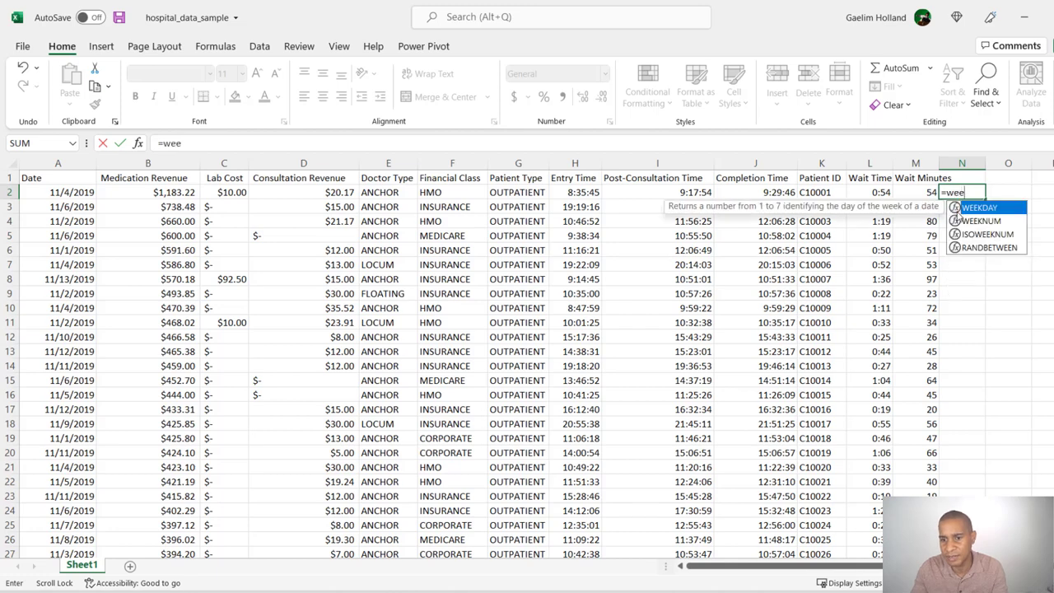
double_click(980, 208)
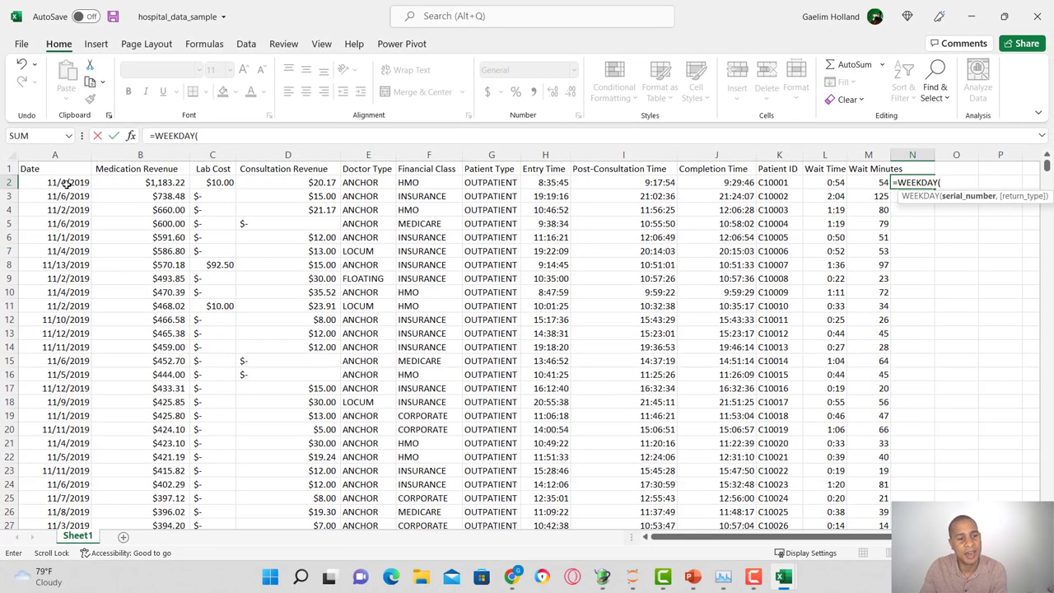
click(66, 185)
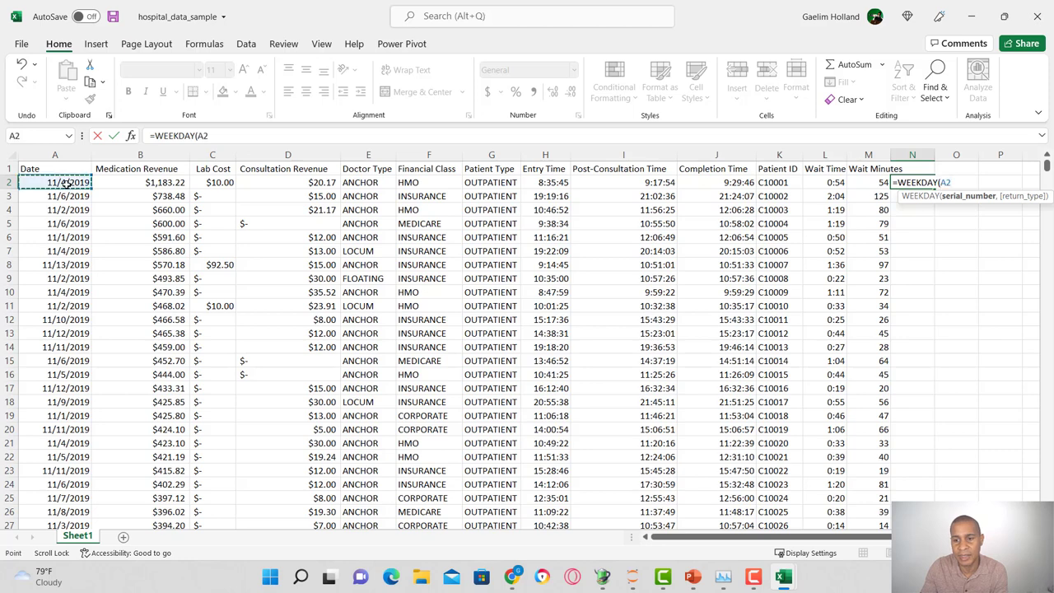
key(Return)
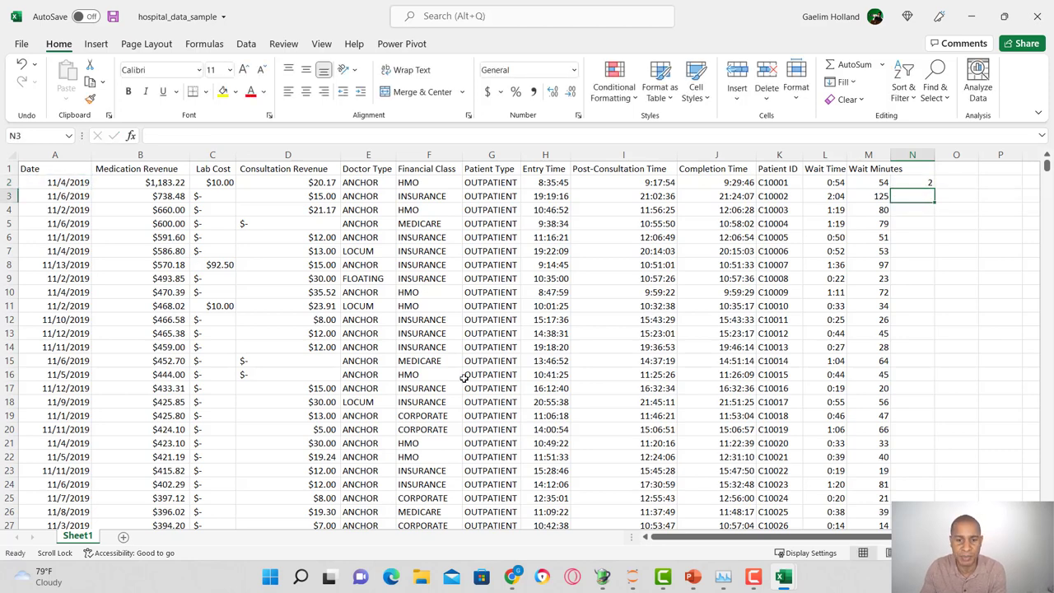
Add return type 1 to the WEEKDAY formula in N2, giving 2.
click(907, 180)
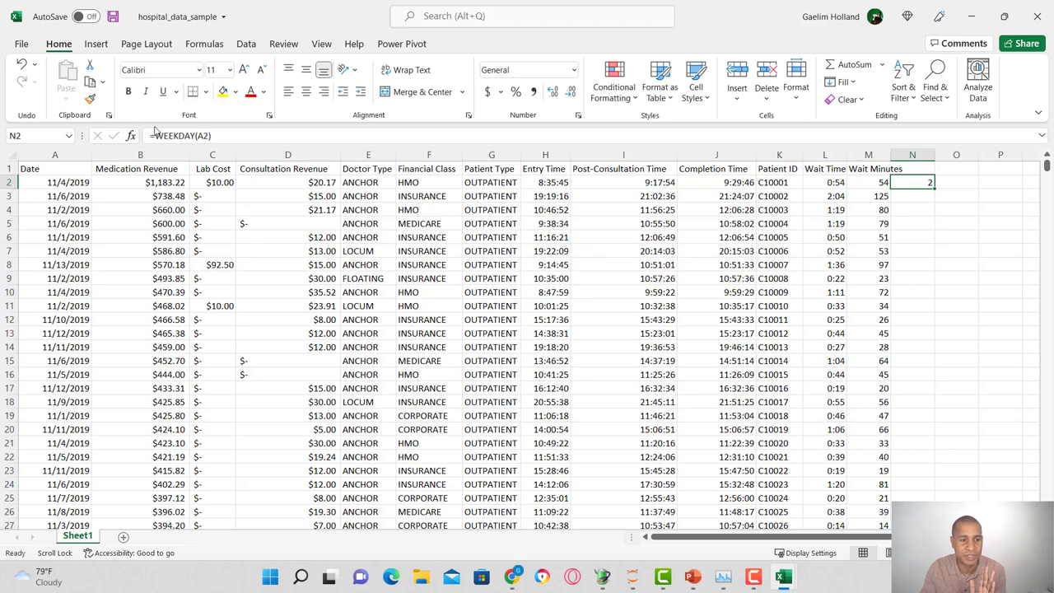
click(208, 135)
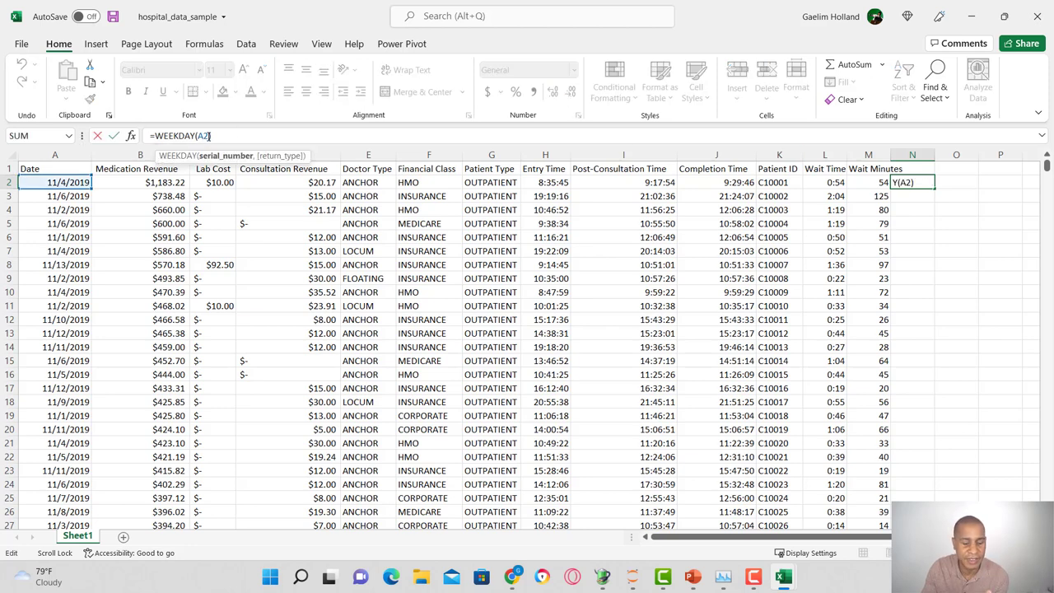
text(,)
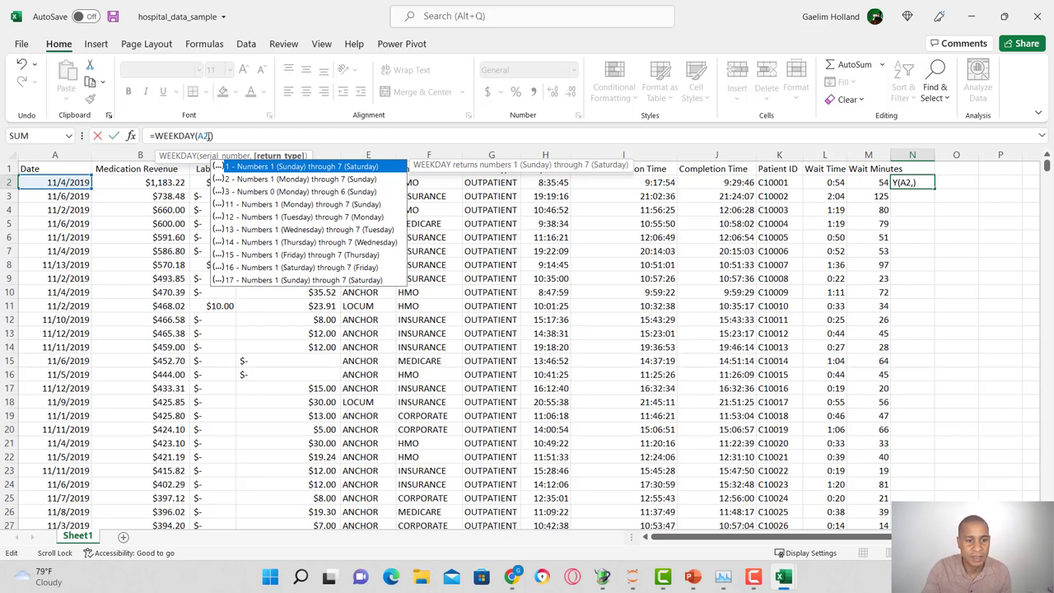
text(1)
key(Return)
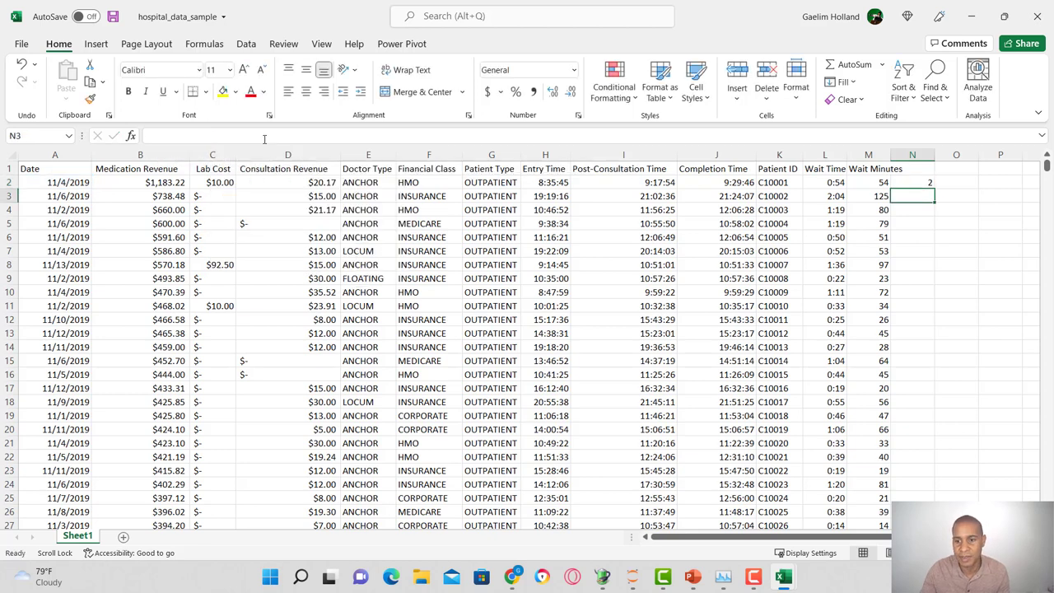
Type the header 'Day of Week' into N1.
click(918, 172)
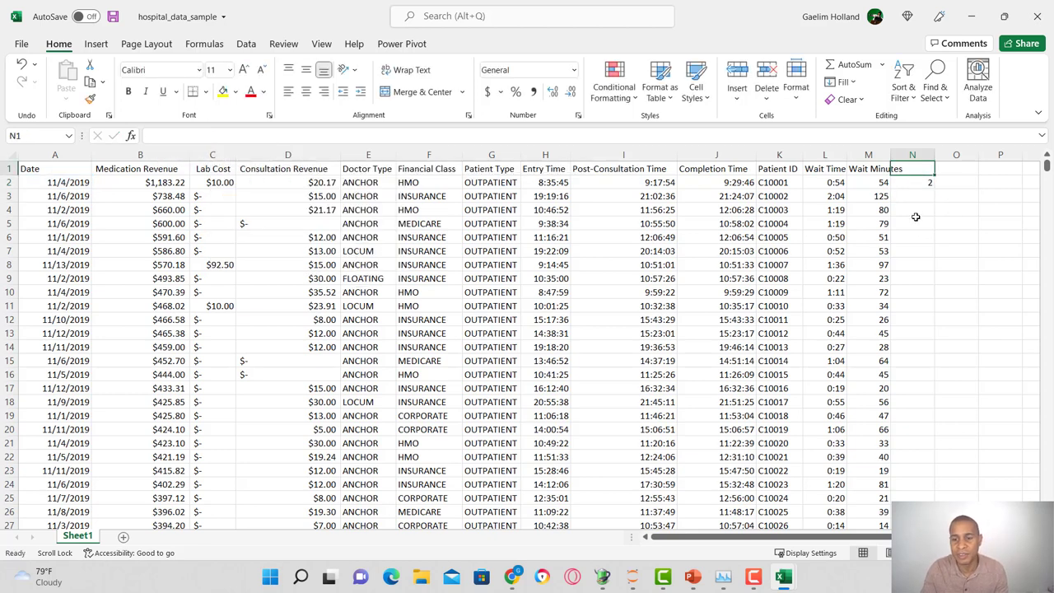
click(918, 183)
click(915, 168)
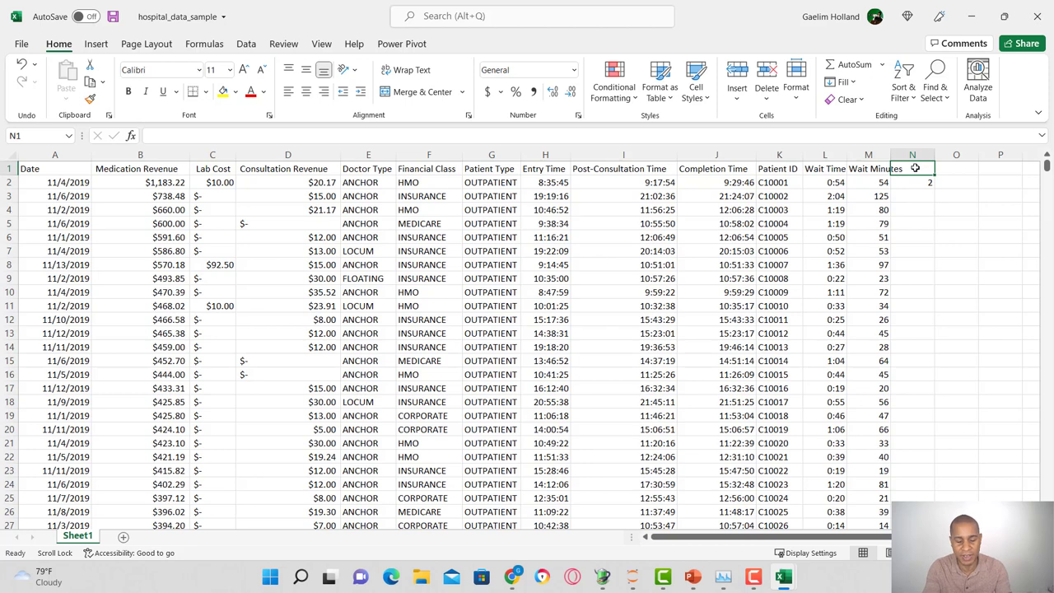
text(Week)
key(BackSpace)
key(BackSpace)
key(BackSpace)
key(BackSpace)
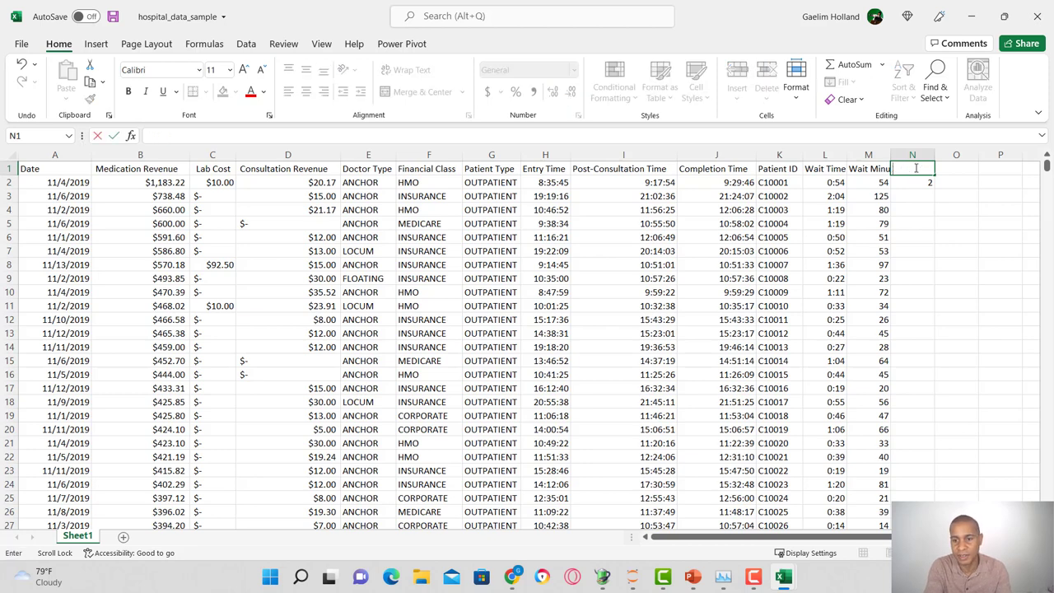
text(Day of WE)
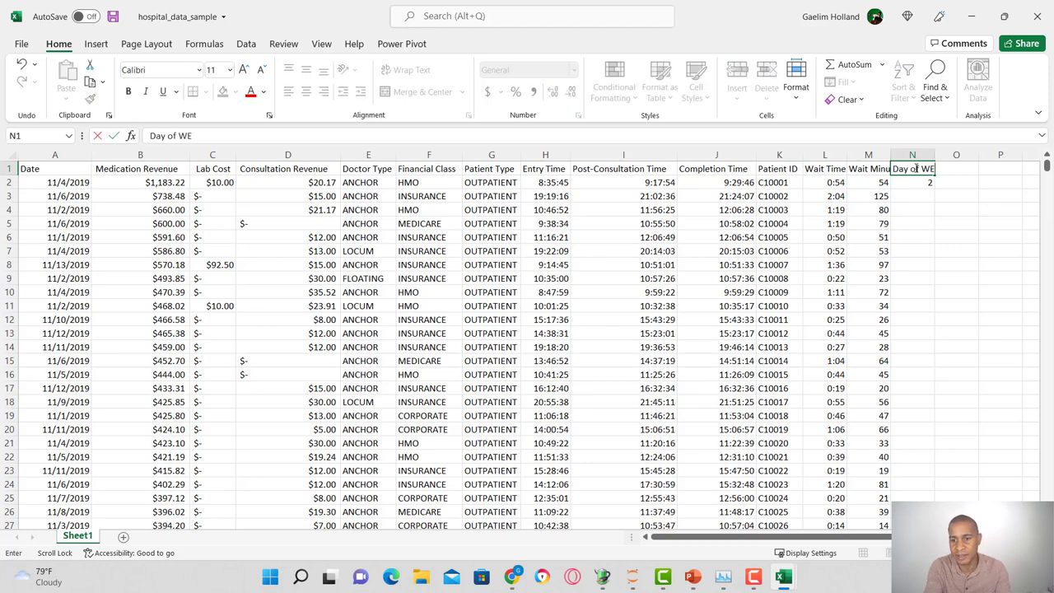
key(BackSpace)
text(eek)
key(Return)
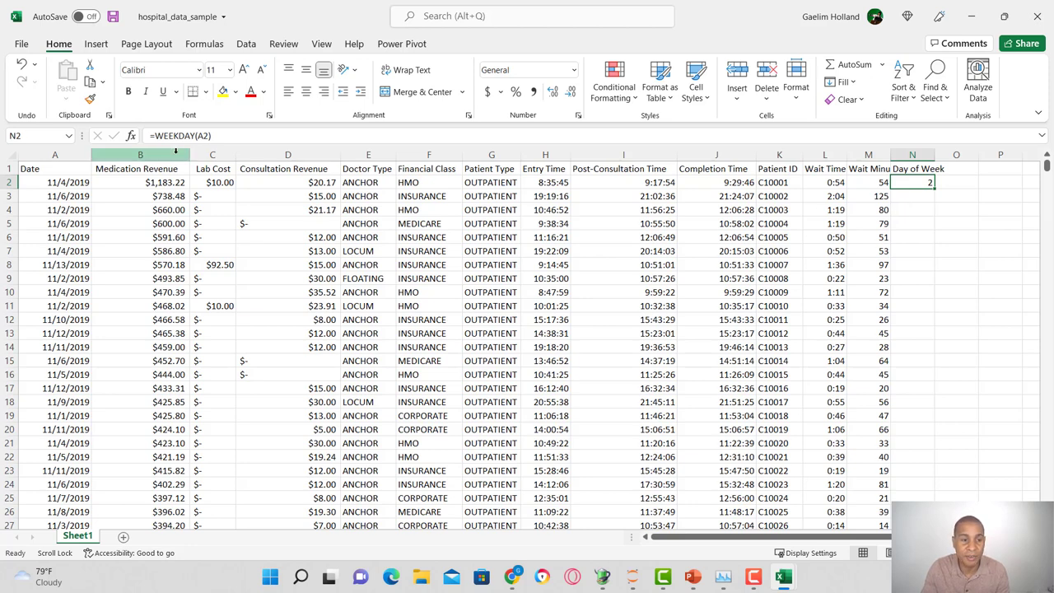
Change N2 to =TEXT(WEEKDAY(A2),"dddd") and fill it down so rows show names like Monday.
click(156, 135)
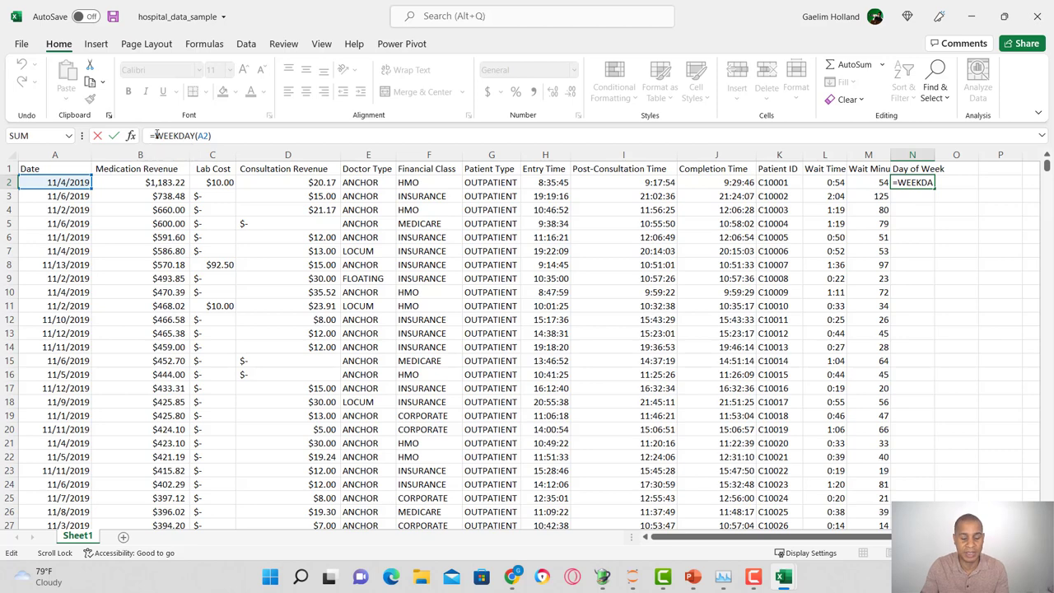
text(TEXT)
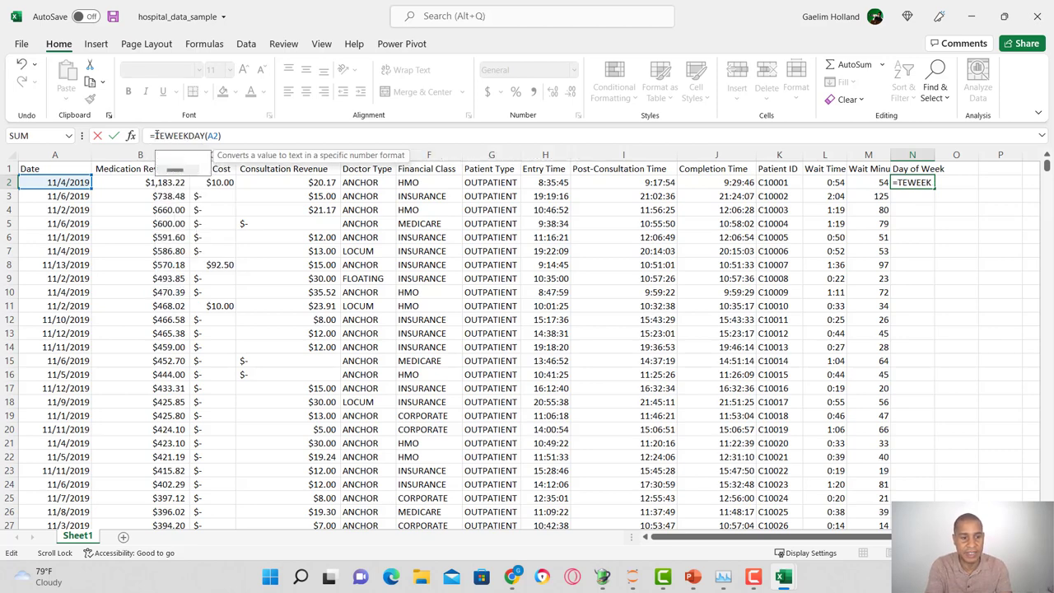
text(()
click(242, 138)
text(,))
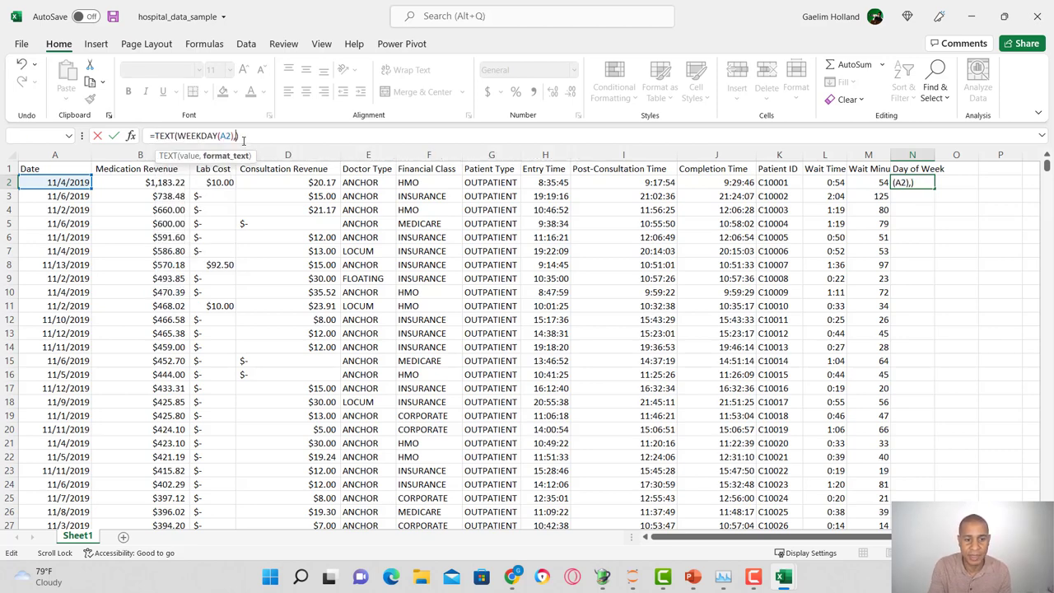
text(")
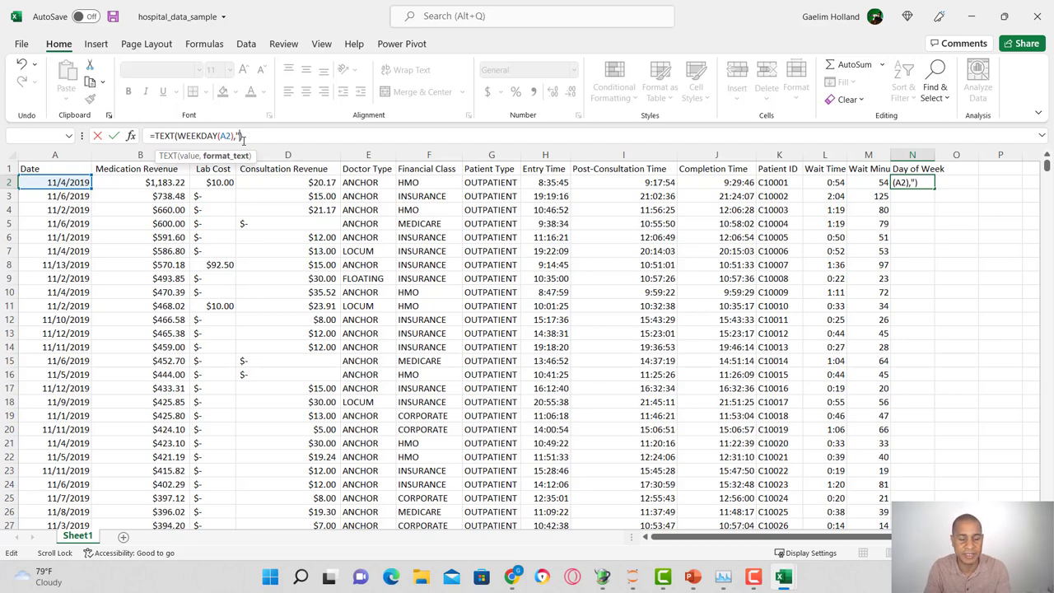
text(dddd)
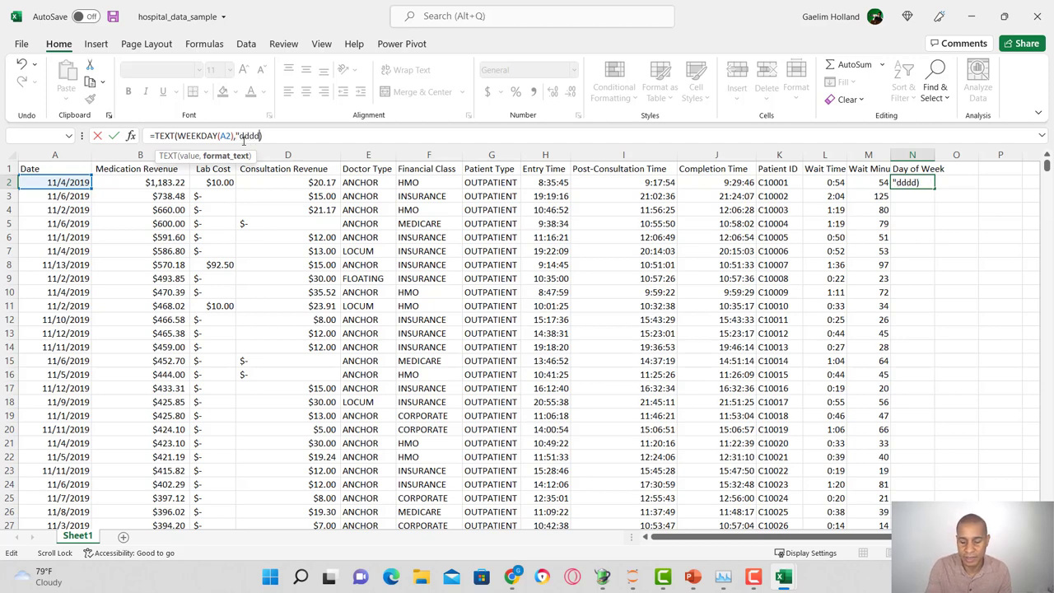
text(")
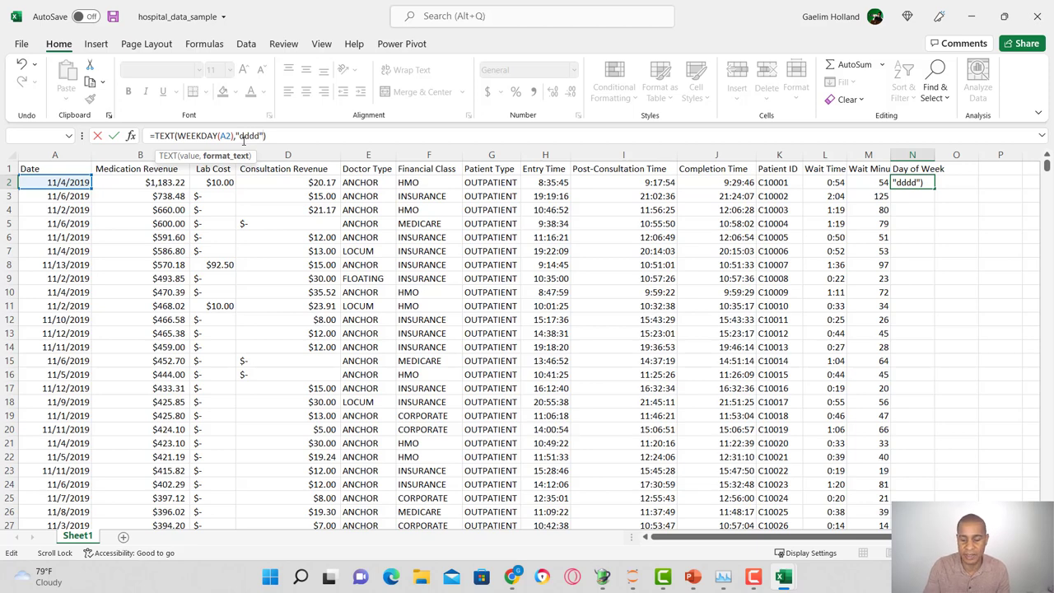
text())
key(Return)
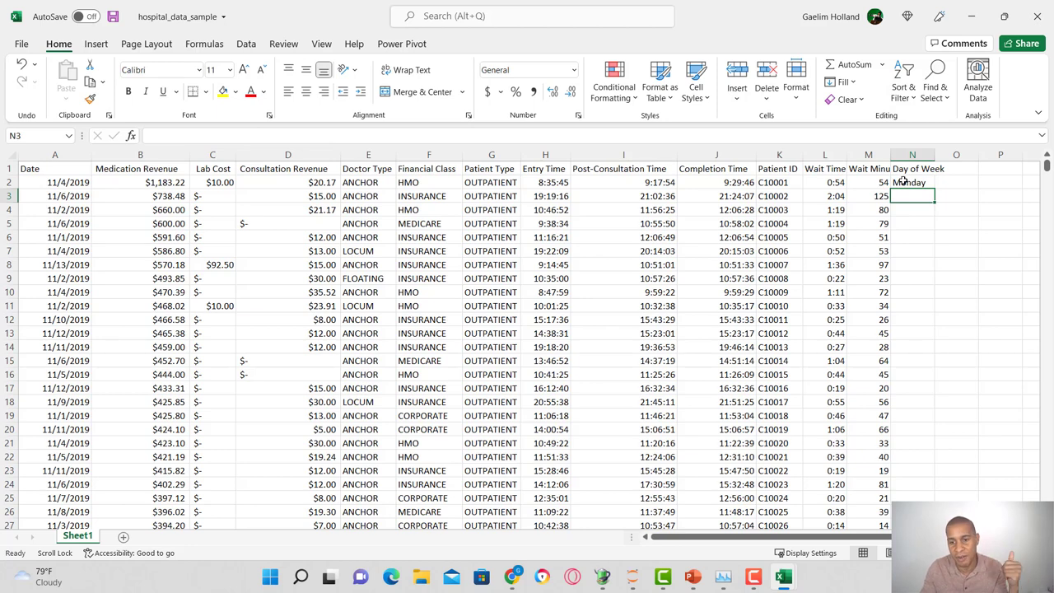
click(905, 182)
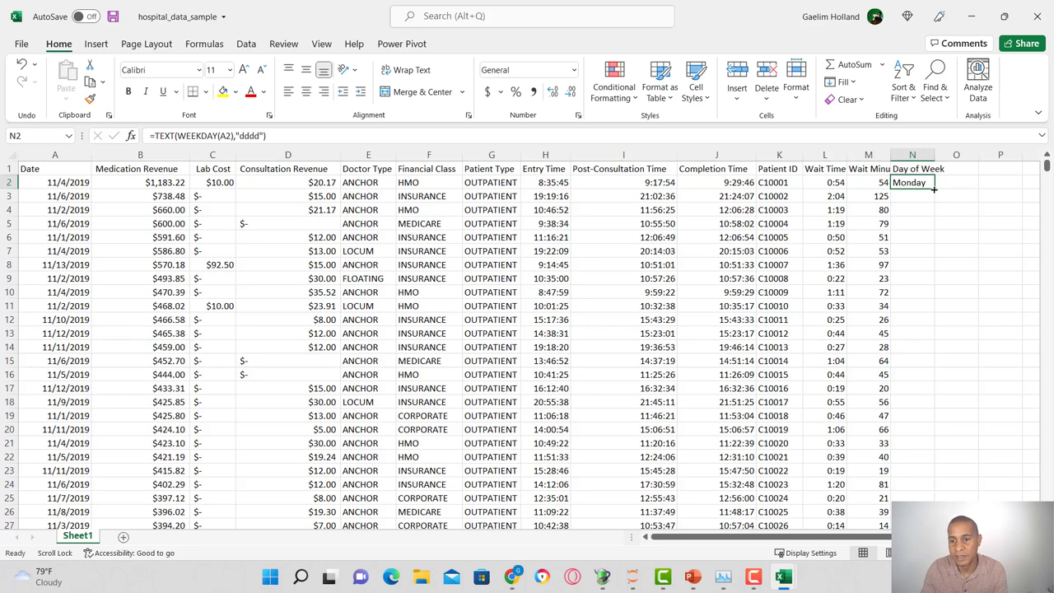
double_click(934, 188)
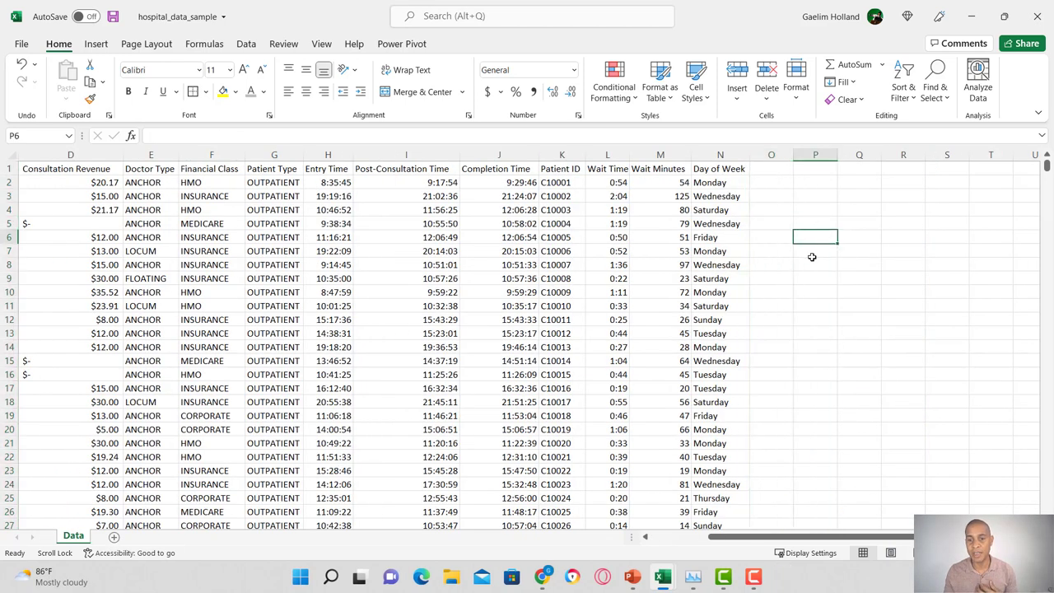
Add an 'Hour' header in O1 with =HOUR(H2) in O2, filled down the column.
click(772, 171)
text(Hour)
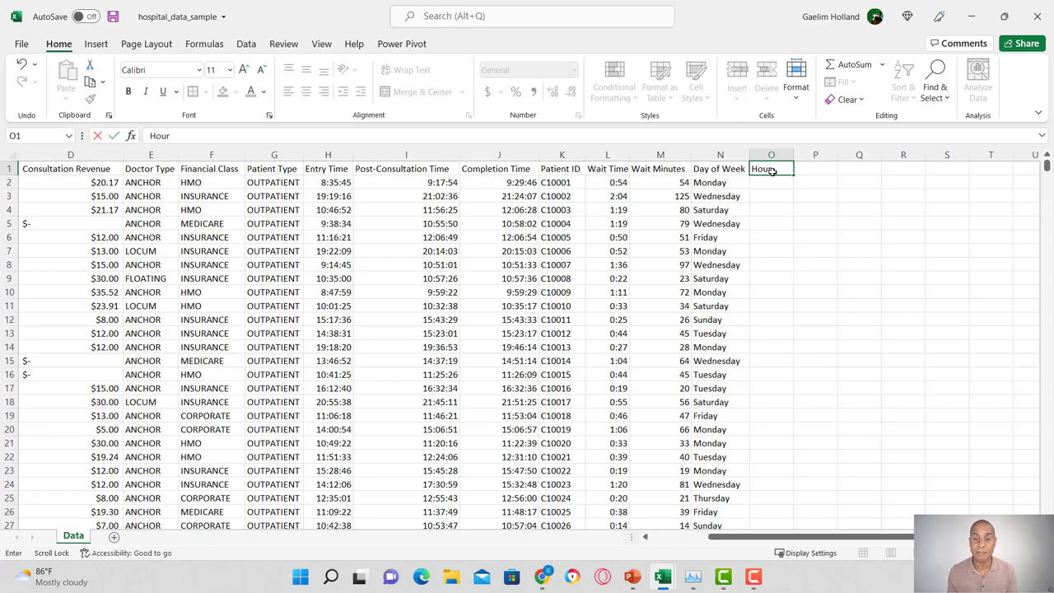
click(789, 182)
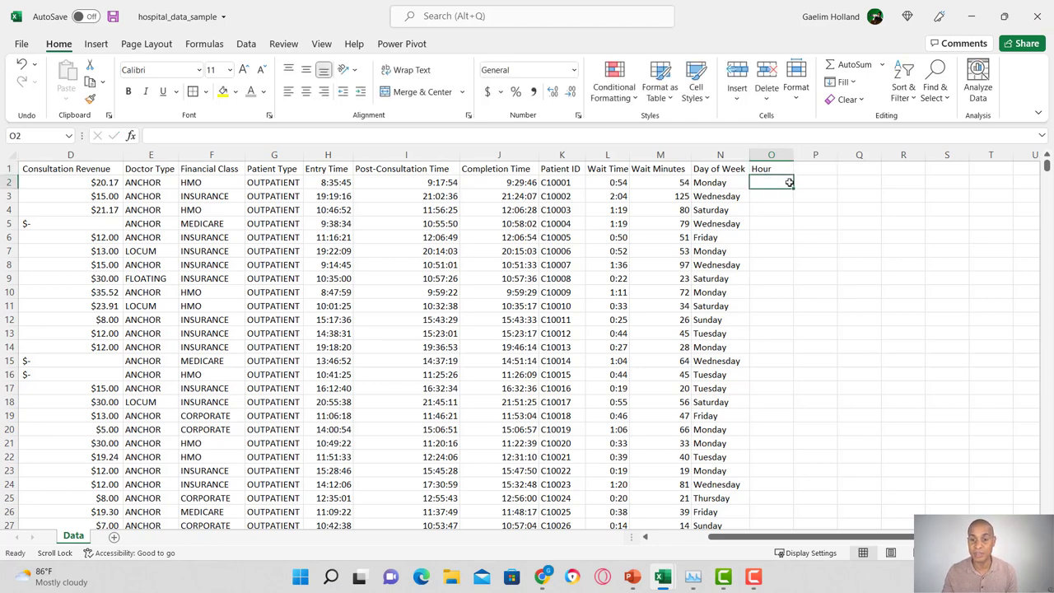
text(=)
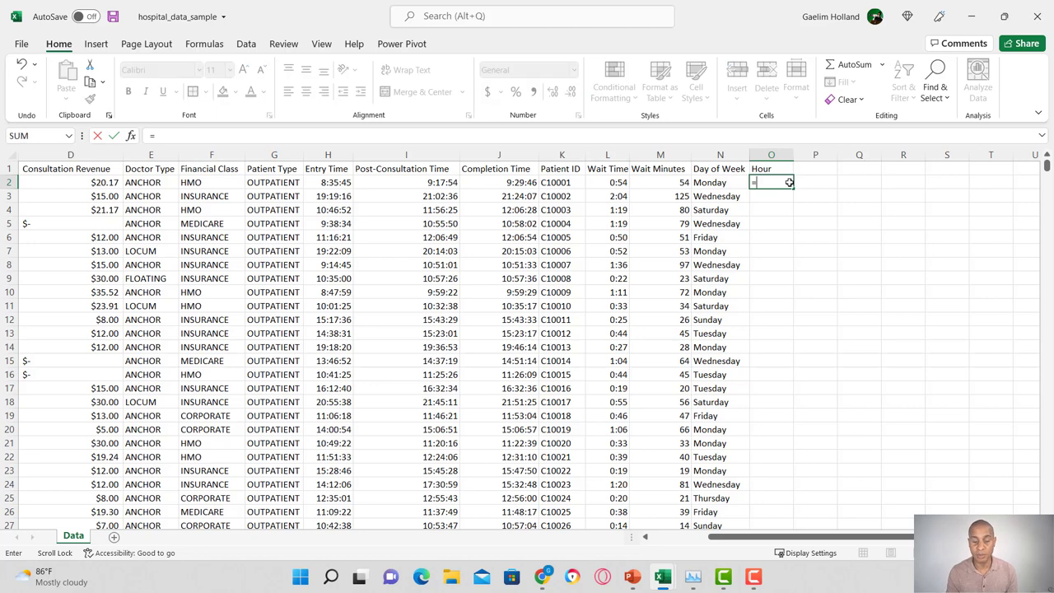
text(Hour)
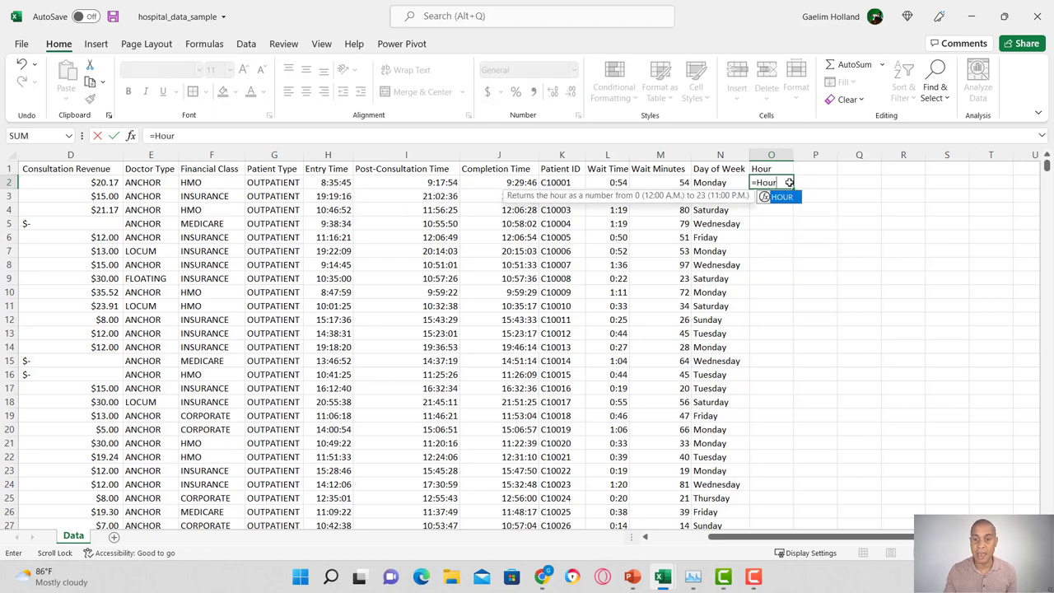
key(Tab)
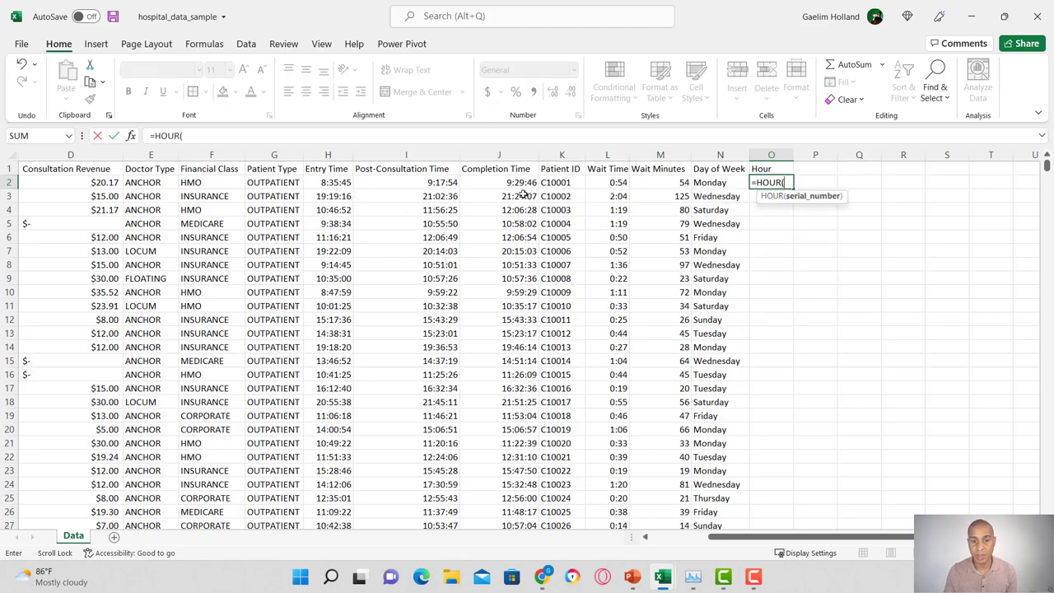
click(338, 184)
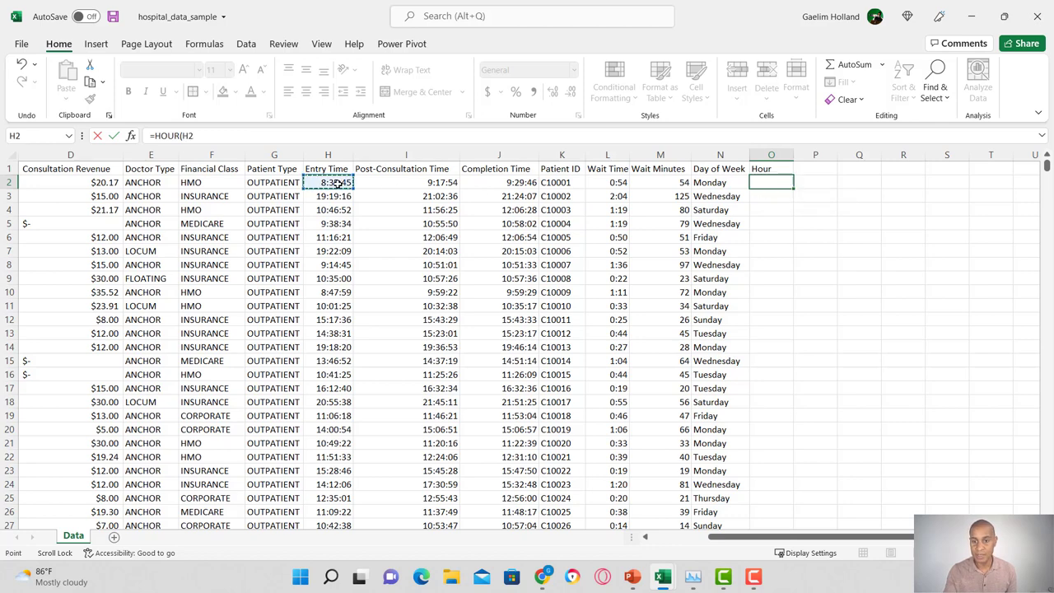
key(Return)
click(764, 185)
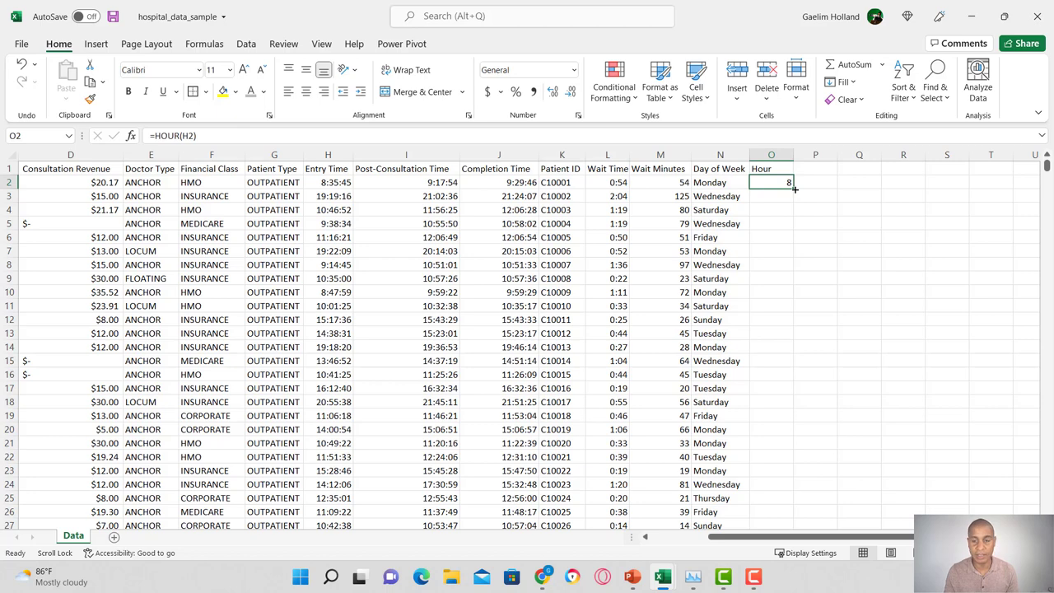
double_click(794, 188)
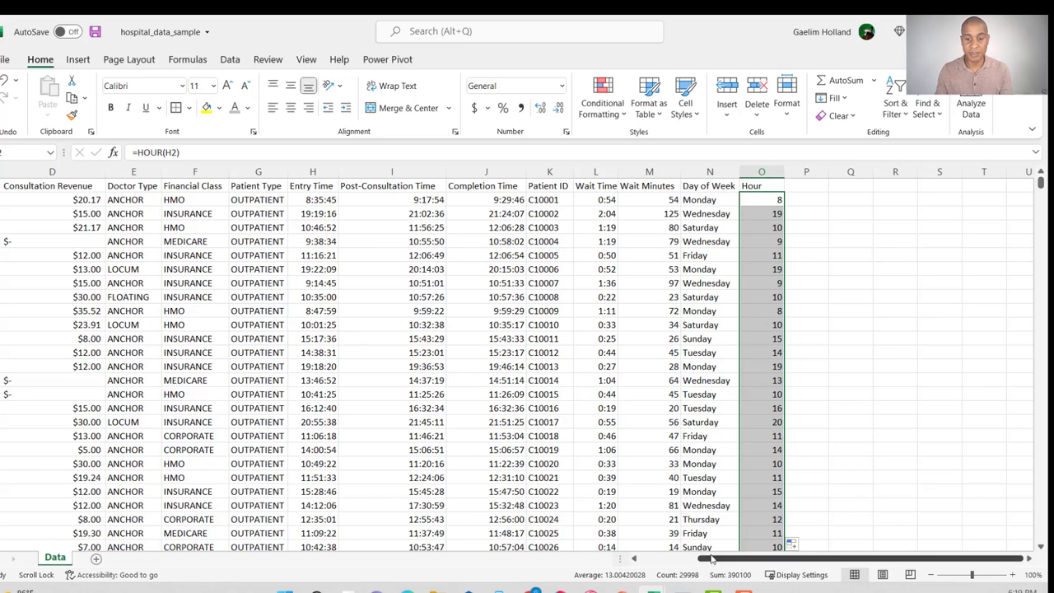
Start a PivotTable from the Data range A1:O29999, placed on a new worksheet.
scroll(713, 558, left, 3)
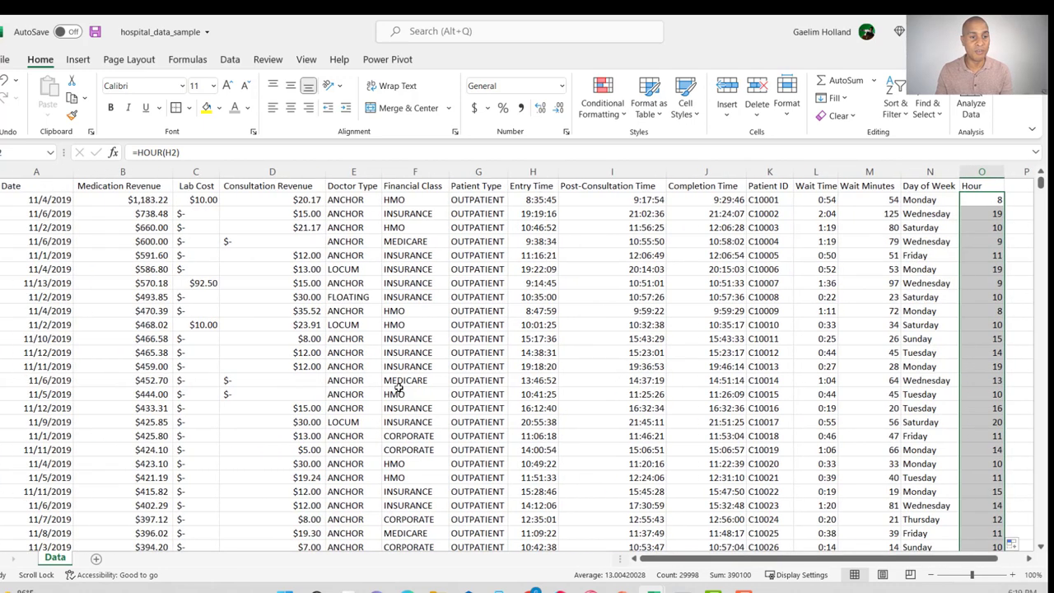
click(72, 60)
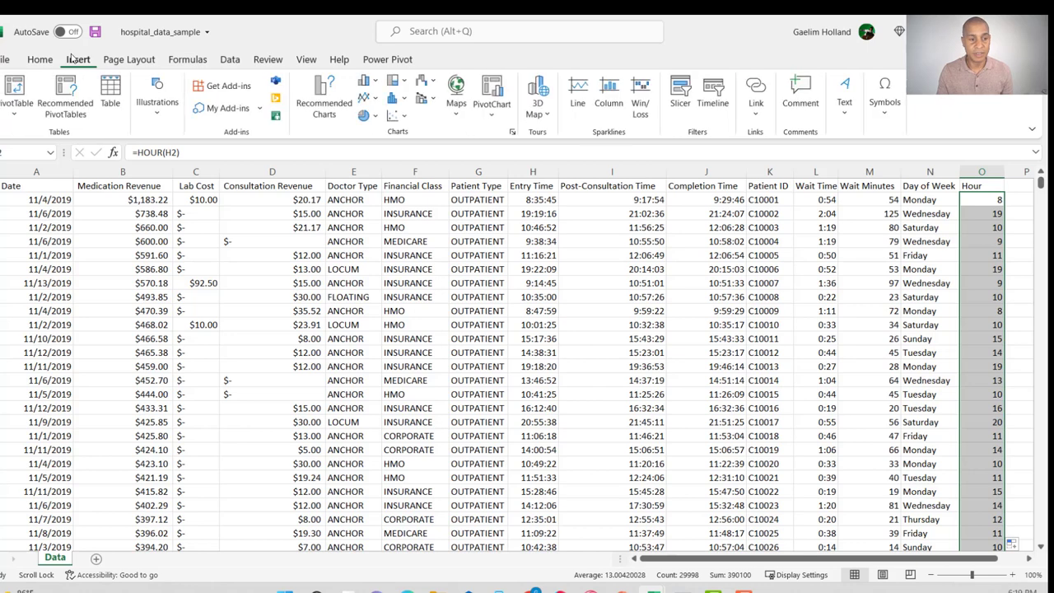
click(16, 92)
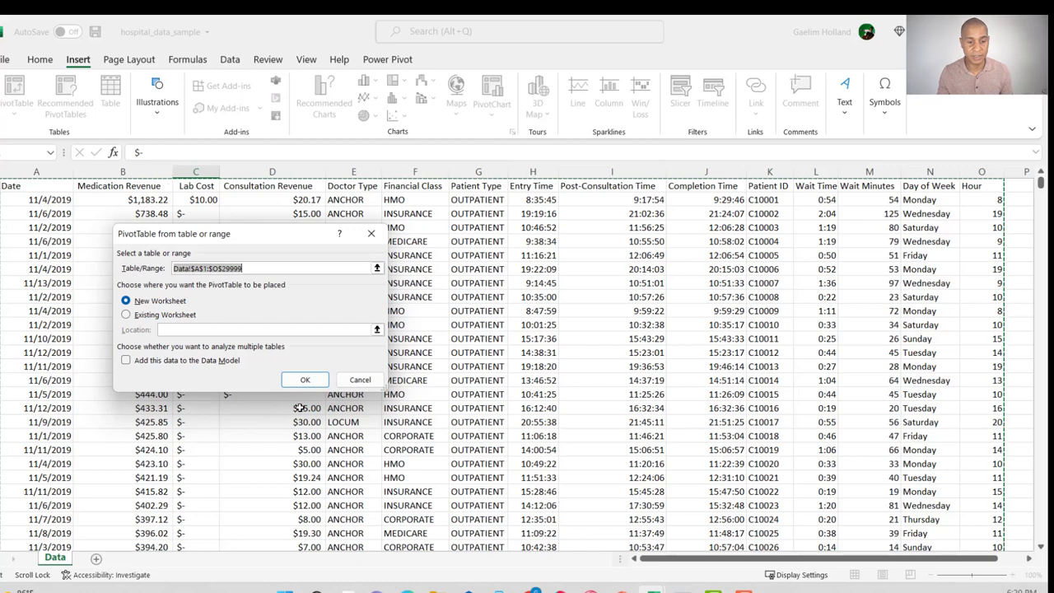
click(309, 381)
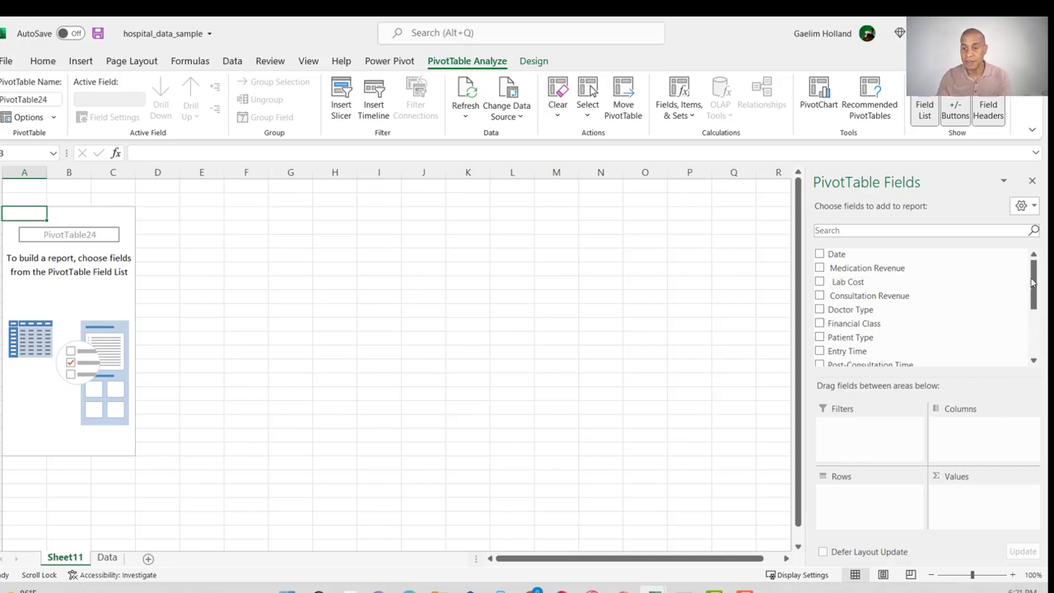
Adjust the PivotTable Fields pane to view the hospital data fields.
mouse_move(1033, 283)
mouse_down()
mouse_move(1024, 322)
mouse_move(1017, 296)
mouse_up()
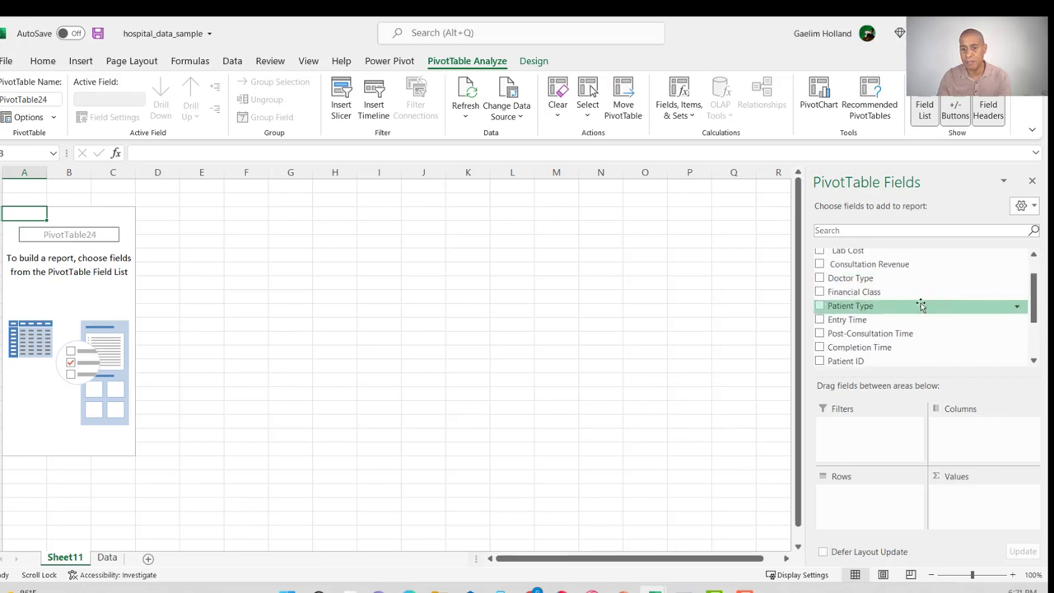
Set the pivot rows to Financial Class and its values to Sum of Wait Minutes.
drag(921, 306, 863, 499)
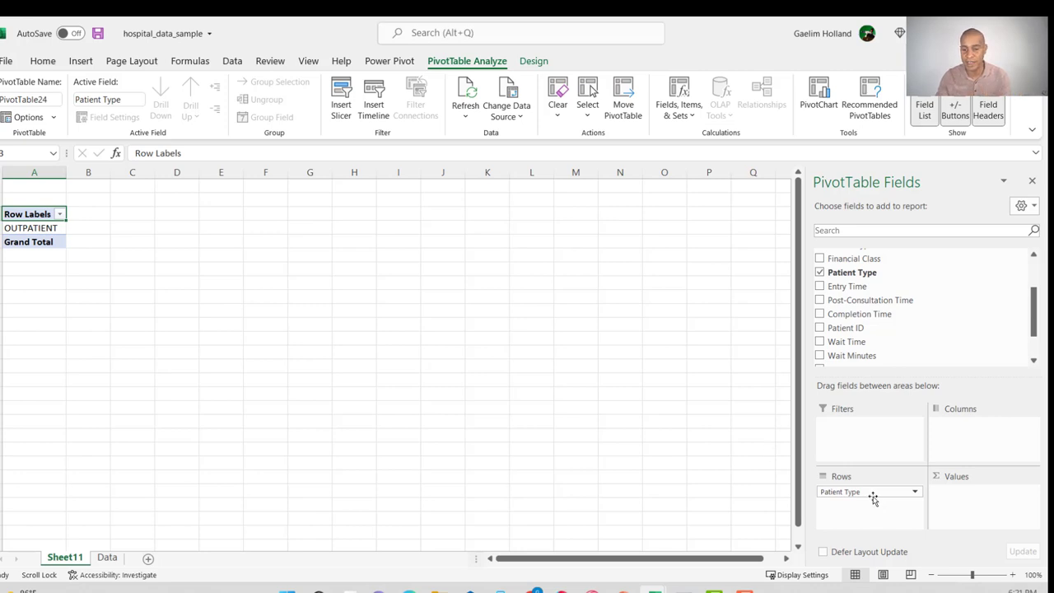
drag(872, 494, 585, 351)
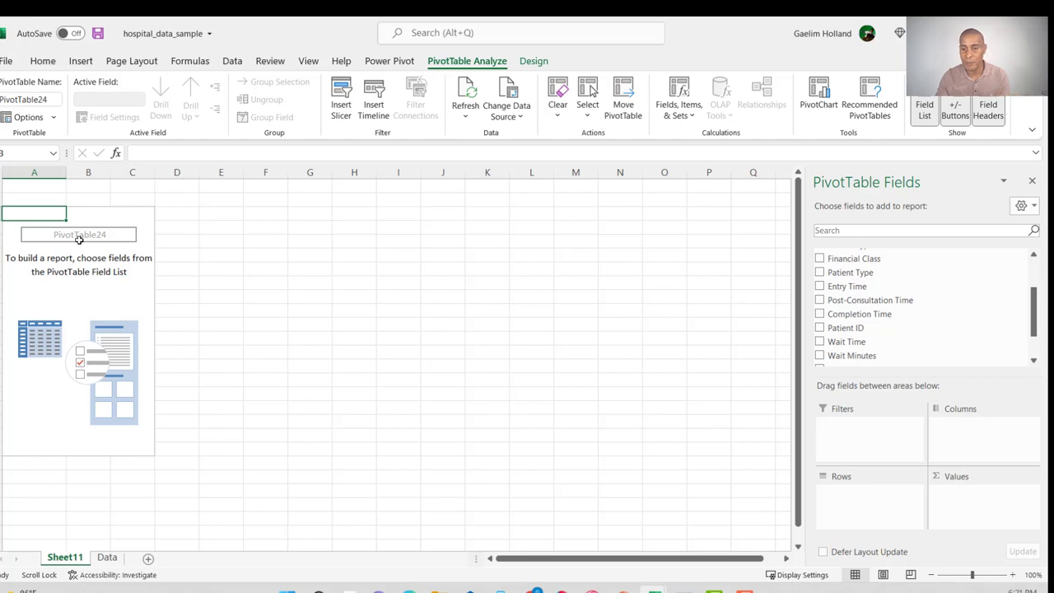
click(825, 260)
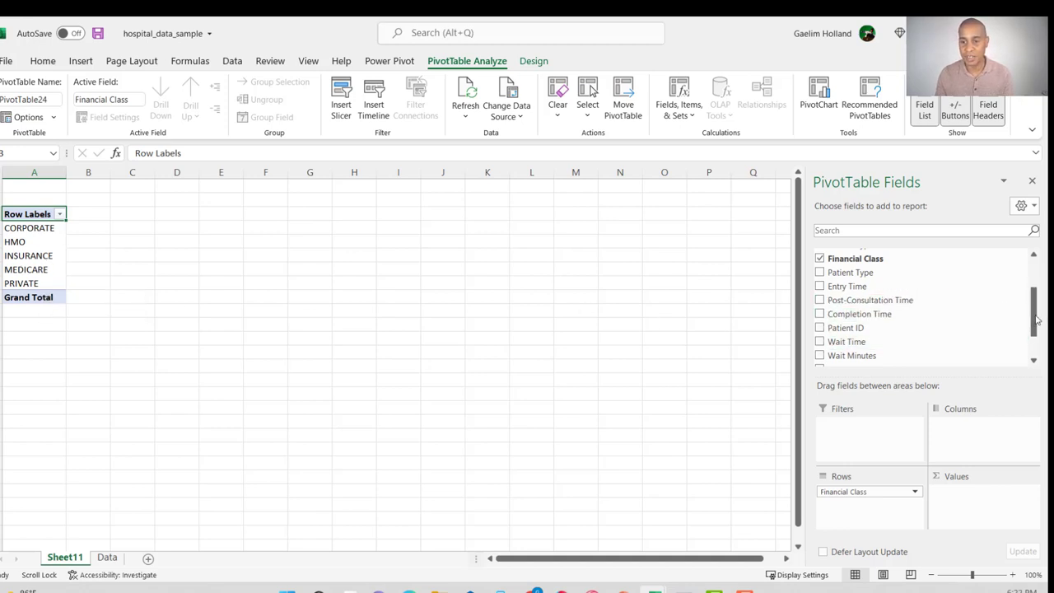
drag(1036, 320, 1033, 334)
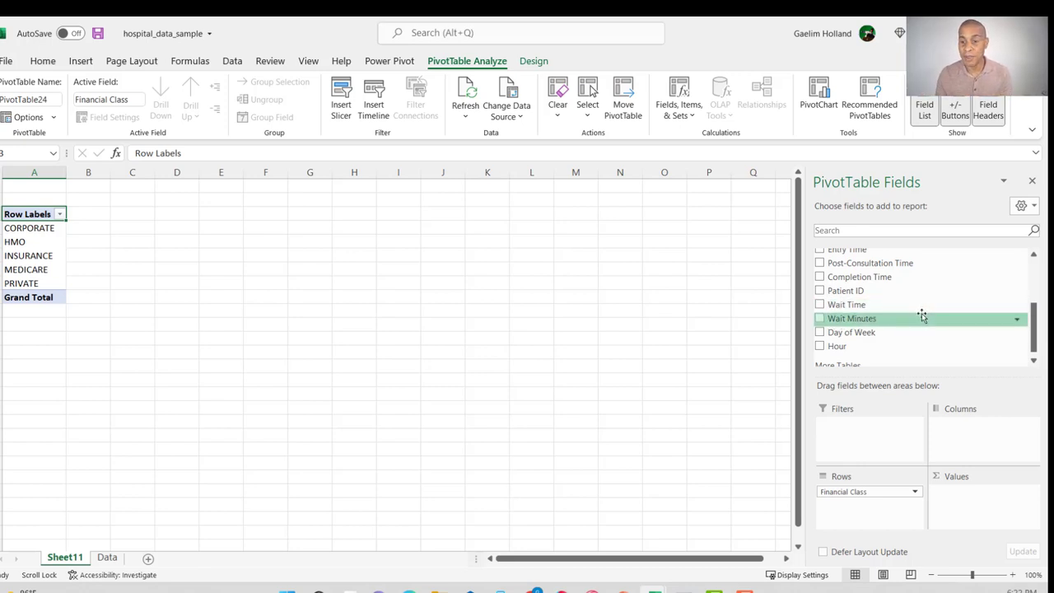
drag(914, 313, 991, 508)
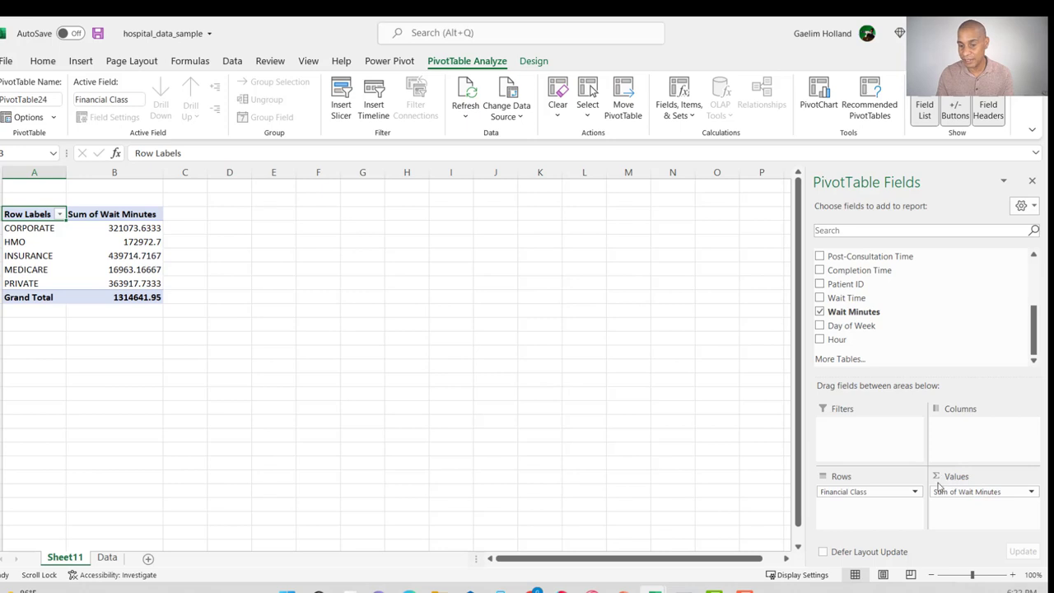
Change the Wait Minutes value field from Sum to Average.
click(1030, 491)
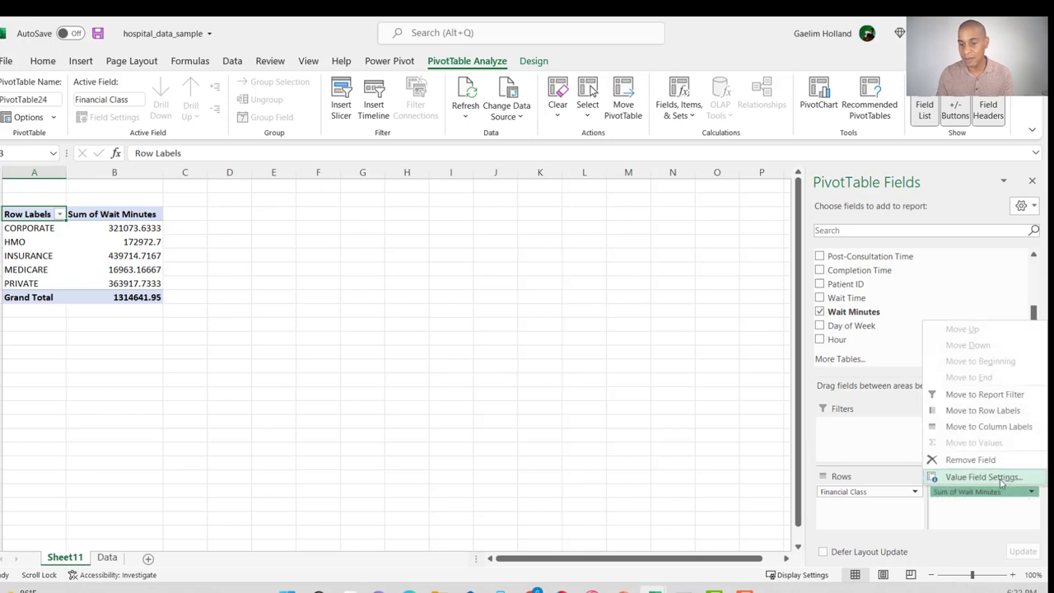
click(984, 478)
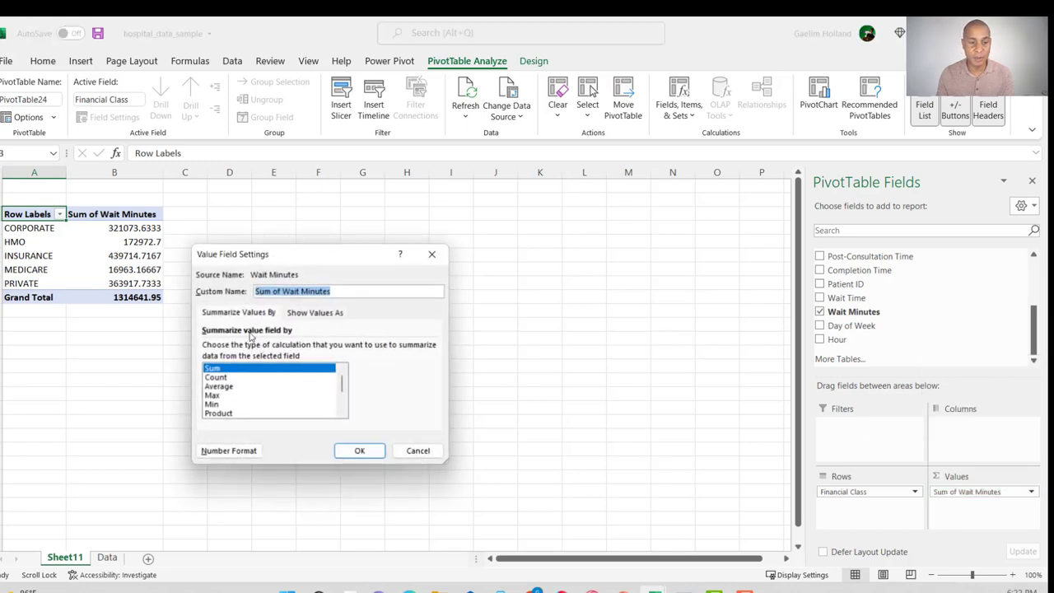
click(227, 388)
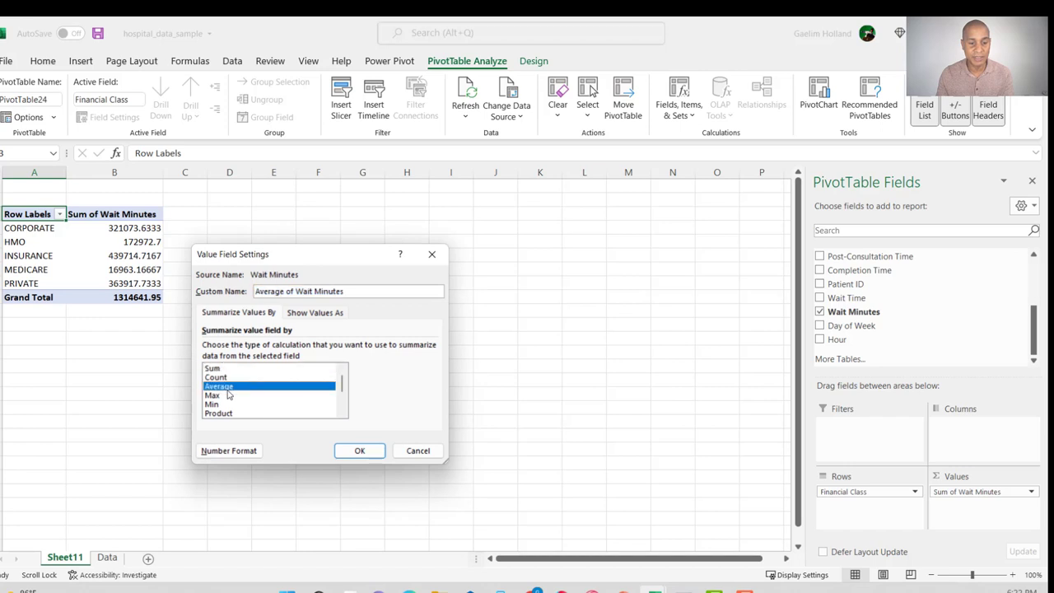
click(359, 450)
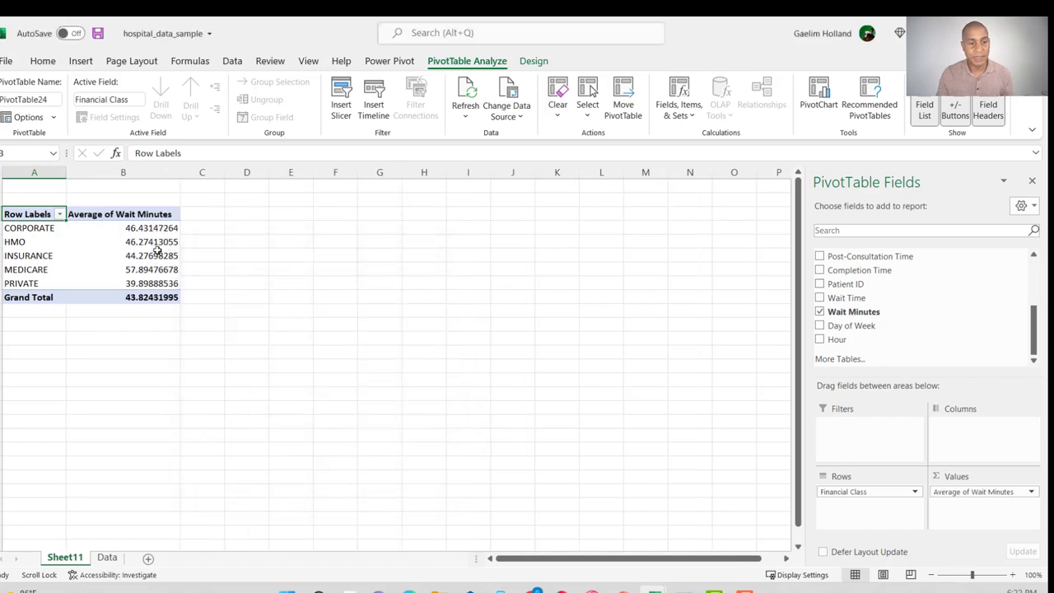
Round the five average wait values to whole numbers with Decrease Decimal.
mouse_move(134, 228)
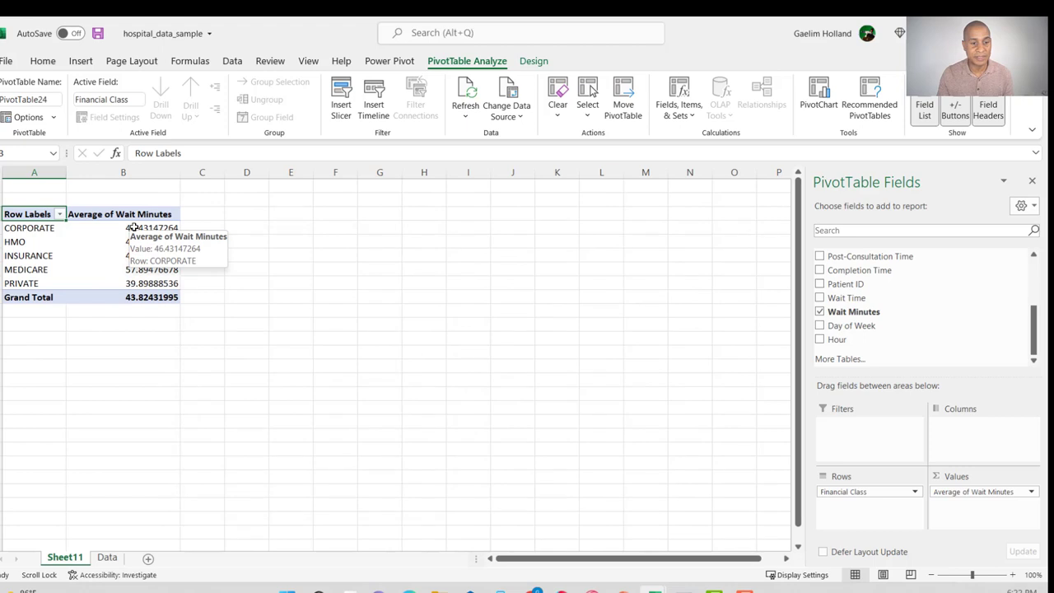
drag(133, 228, 134, 280)
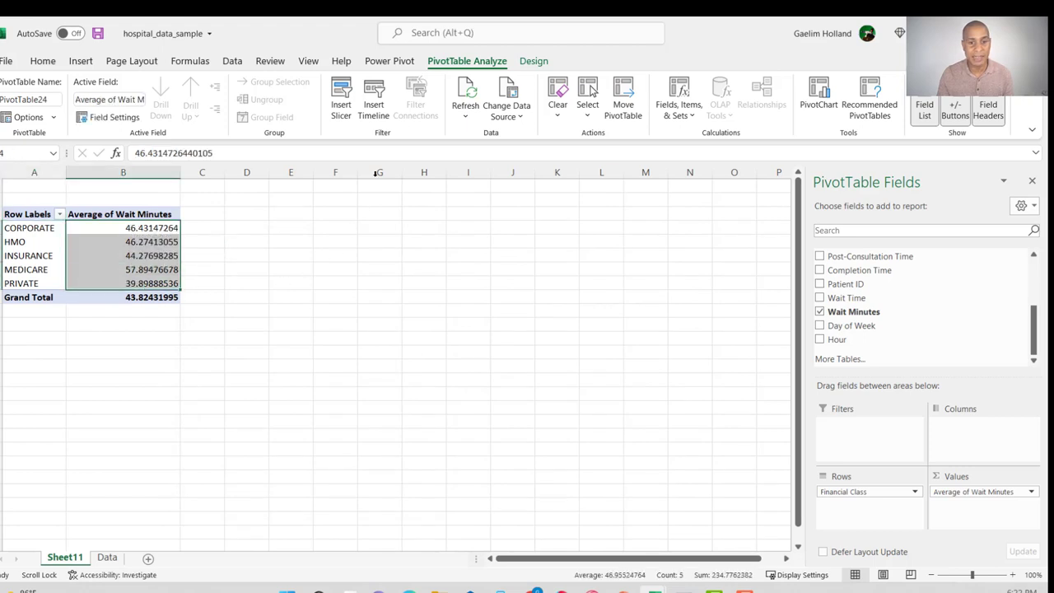
click(47, 64)
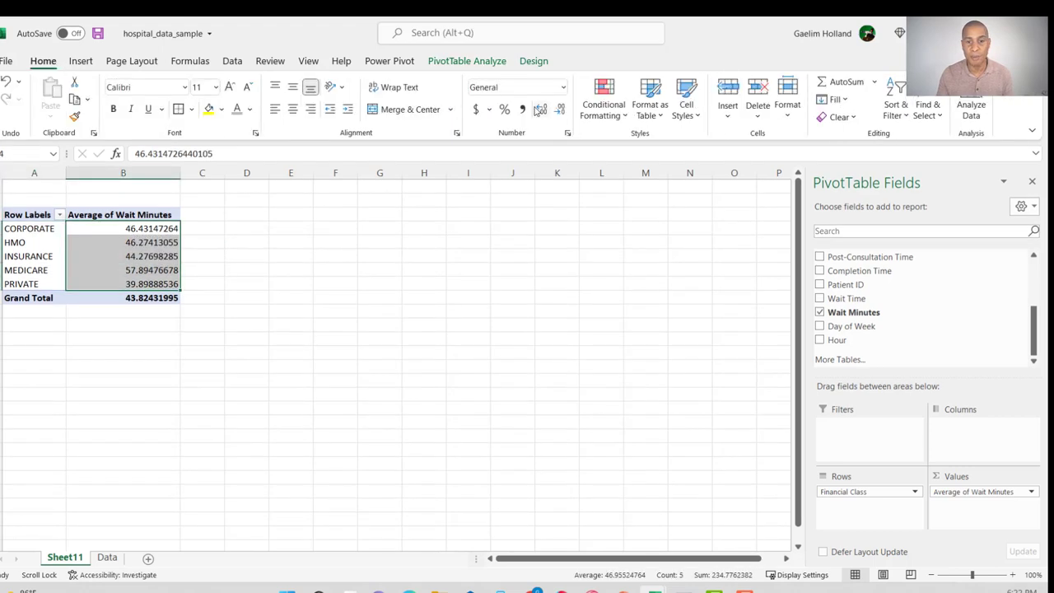
click(560, 112)
click(560, 112)
click(560, 112)
click(560, 112)
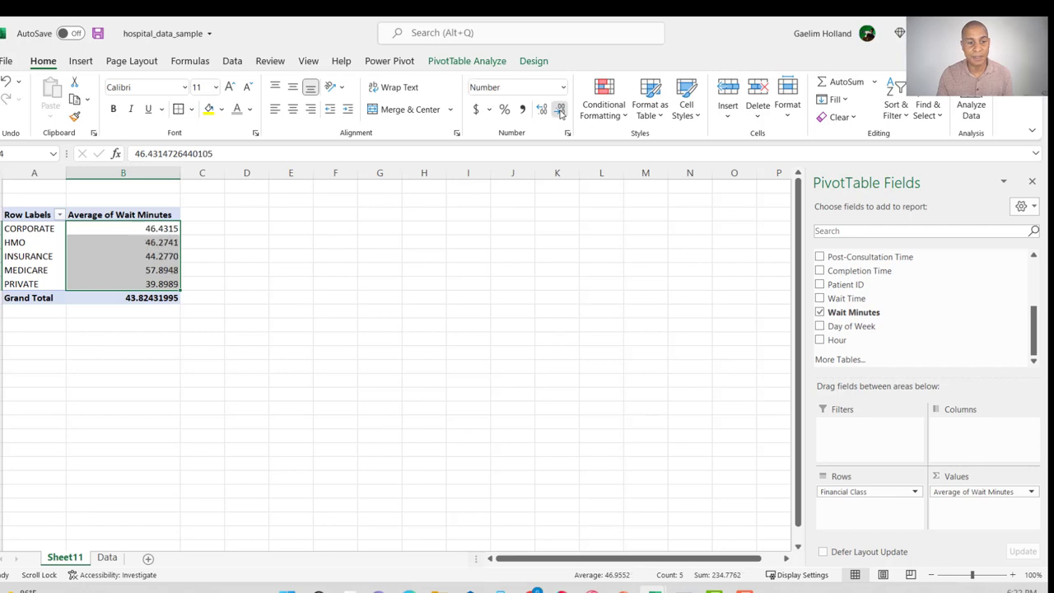
click(560, 112)
click(560, 112)
click(560, 112)
click(560, 112)
click(315, 336)
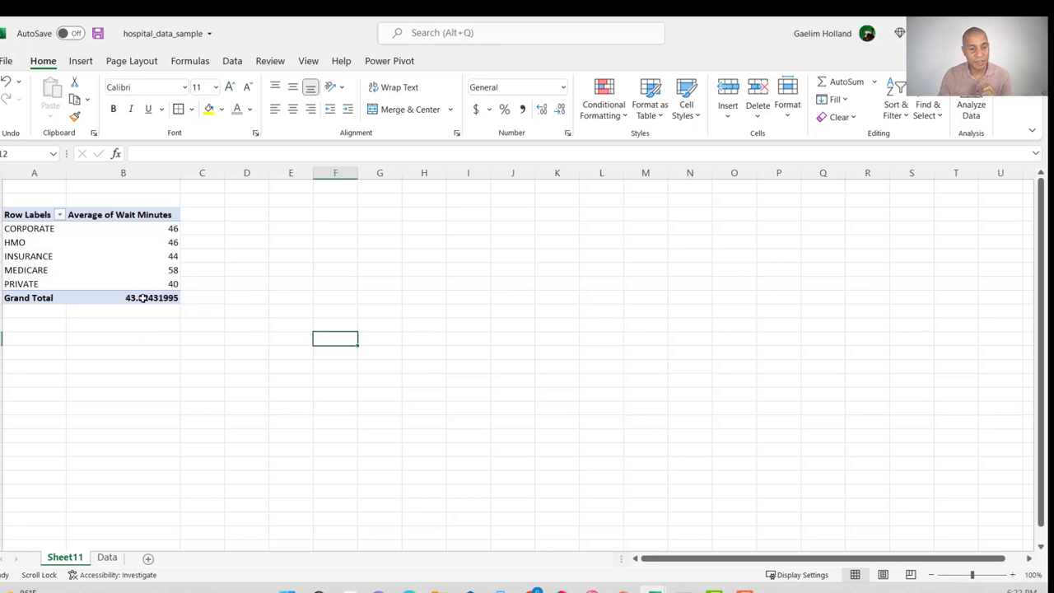
mouse_move(142, 298)
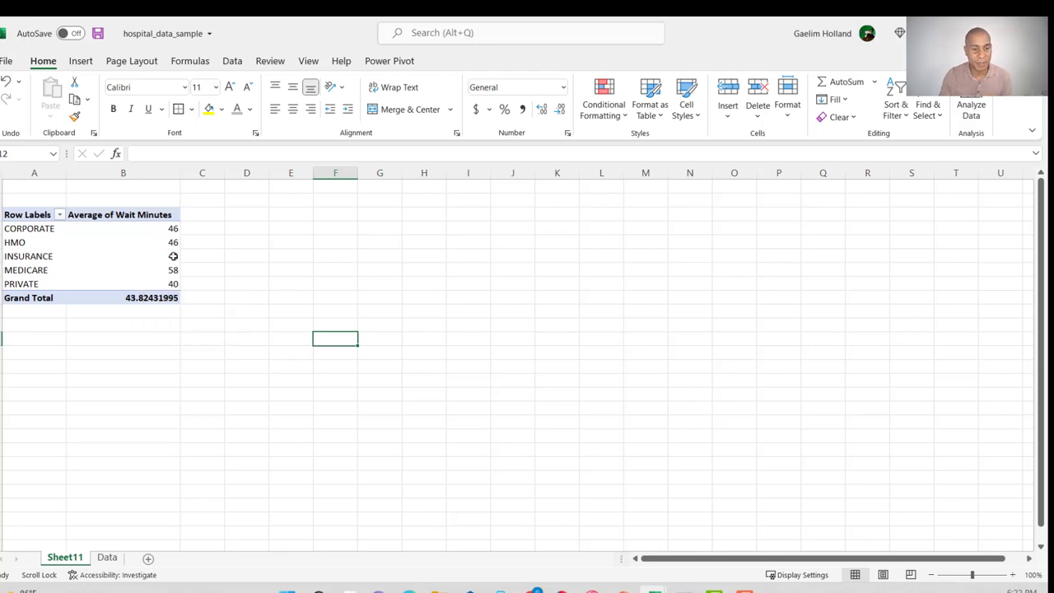
mouse_move(173, 271)
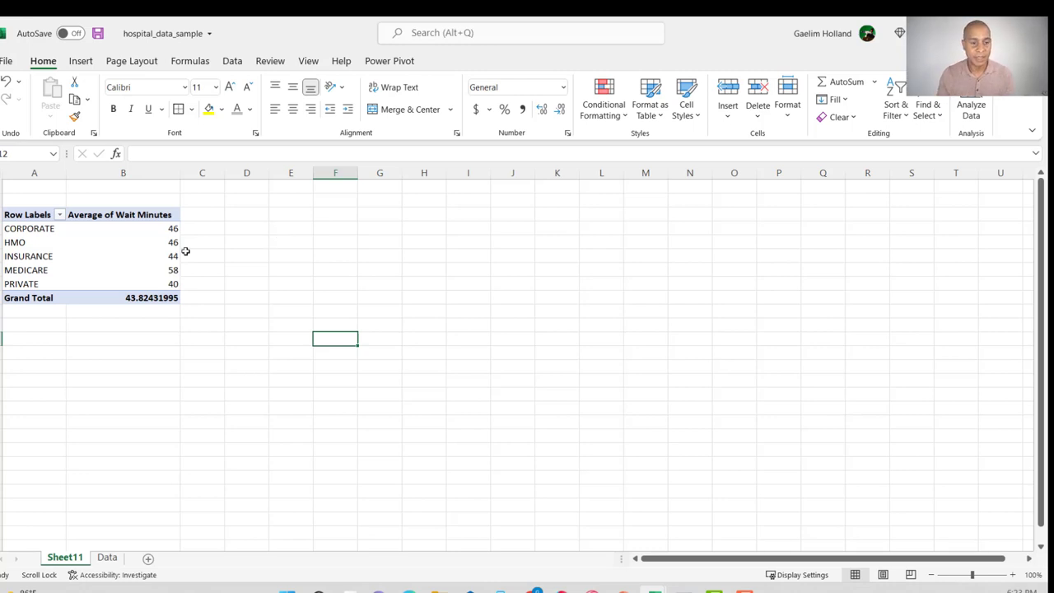
click(160, 253)
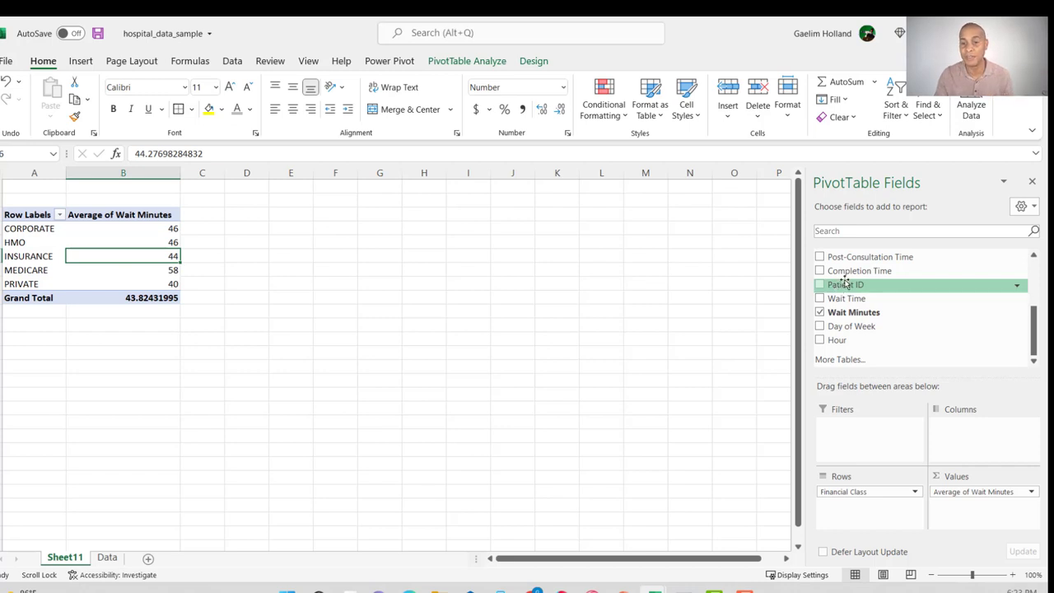
Drag Patient ID into the Values area to add a Count of Patient ID column.
drag(845, 282, 1013, 511)
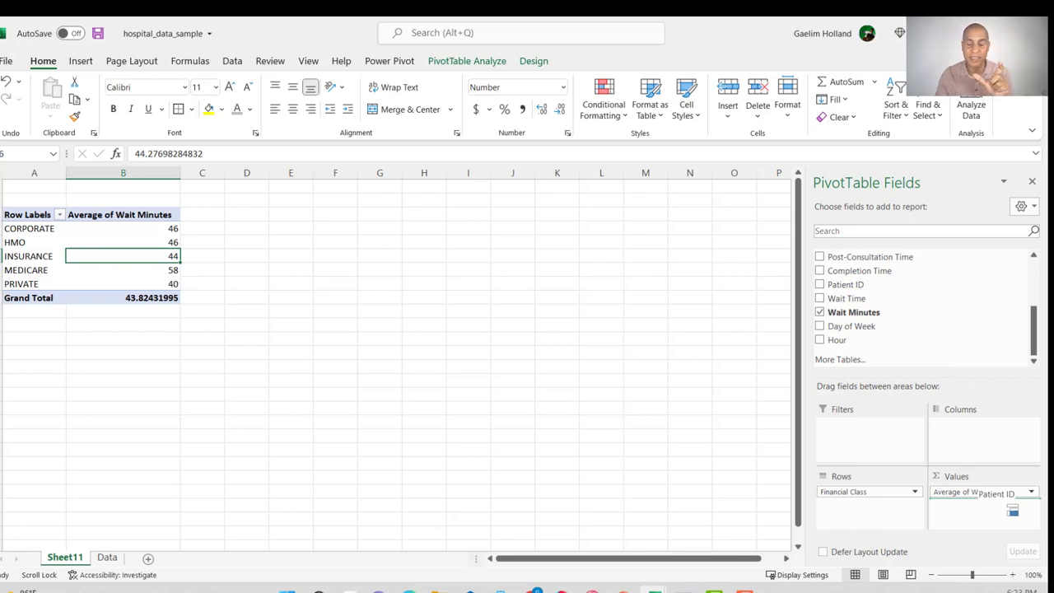
drag(1011, 505, 1012, 504)
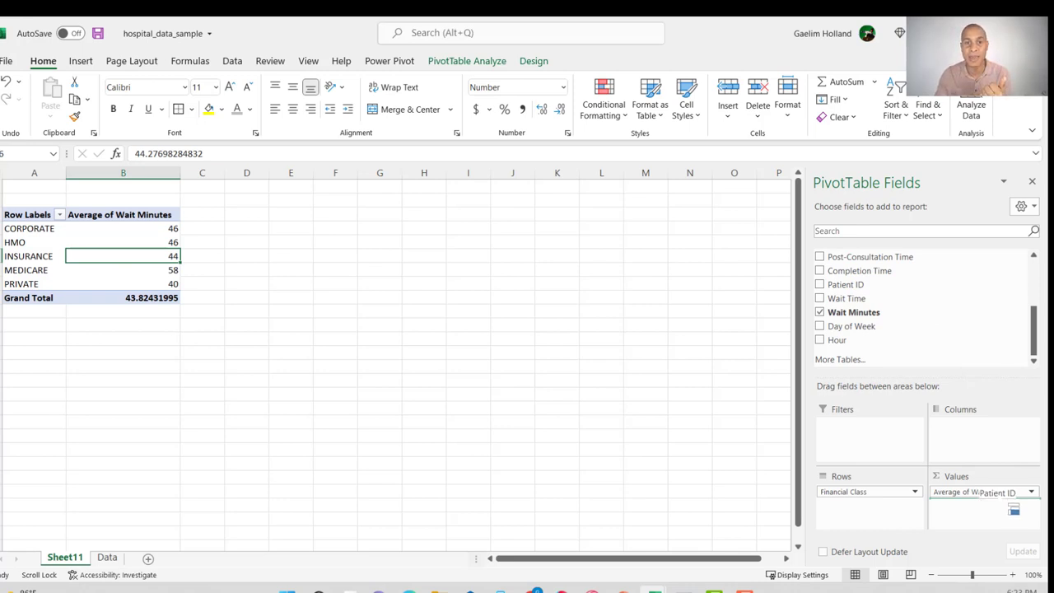
drag(1013, 504, 1015, 504)
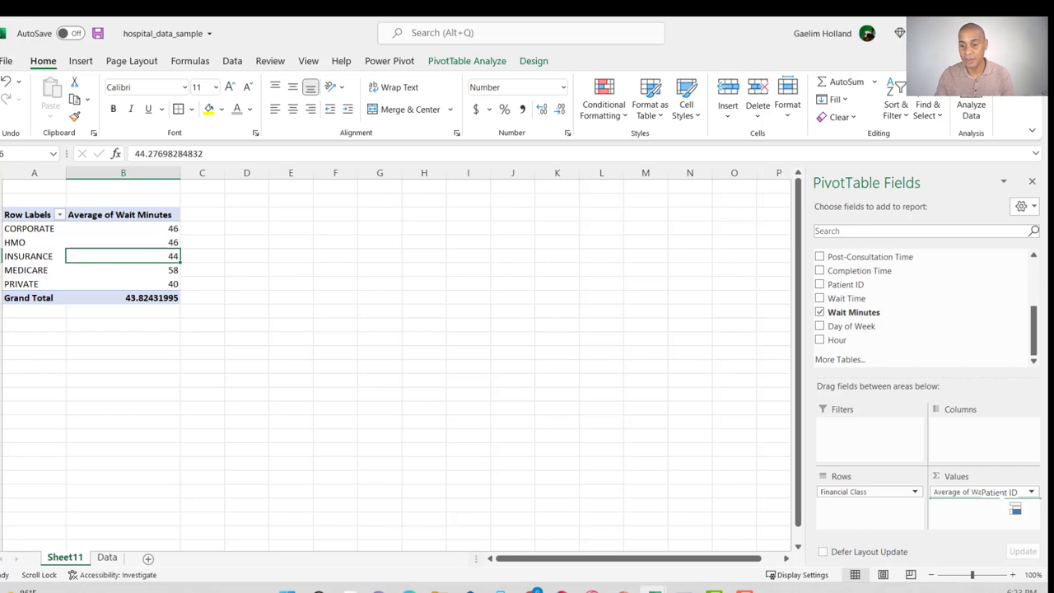
drag(1014, 504, 1010, 499)
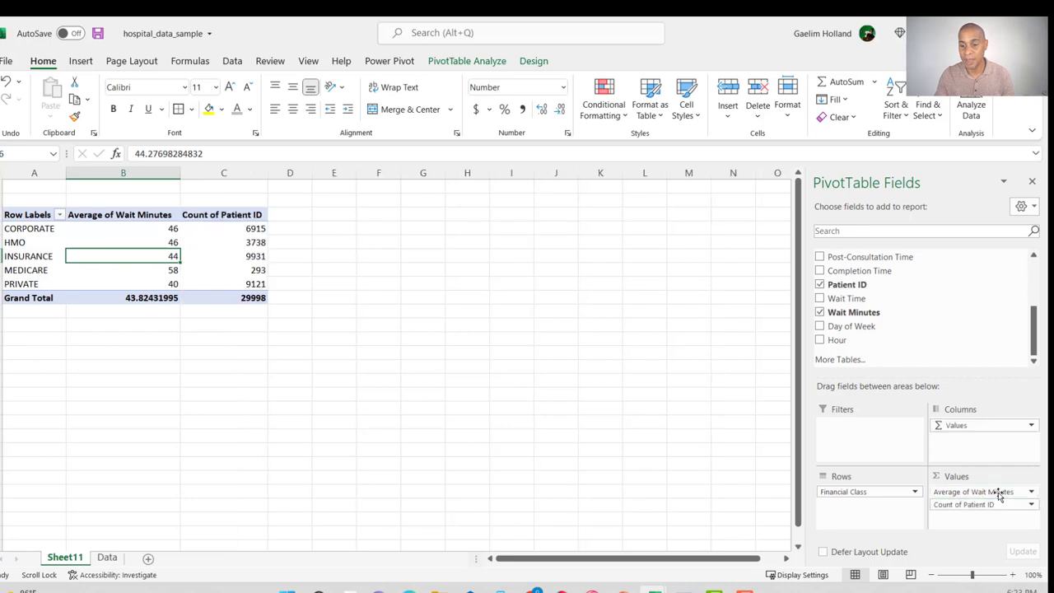
click(258, 351)
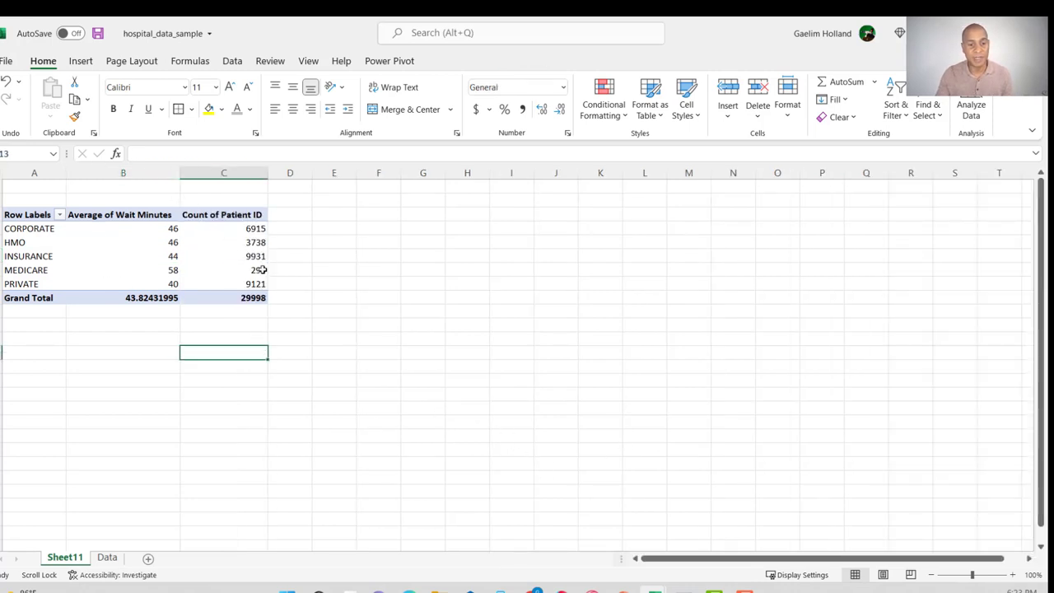
Select the five patient counts, e.g. 293 for MEDICARE and 3738 for HMO.
click(235, 269)
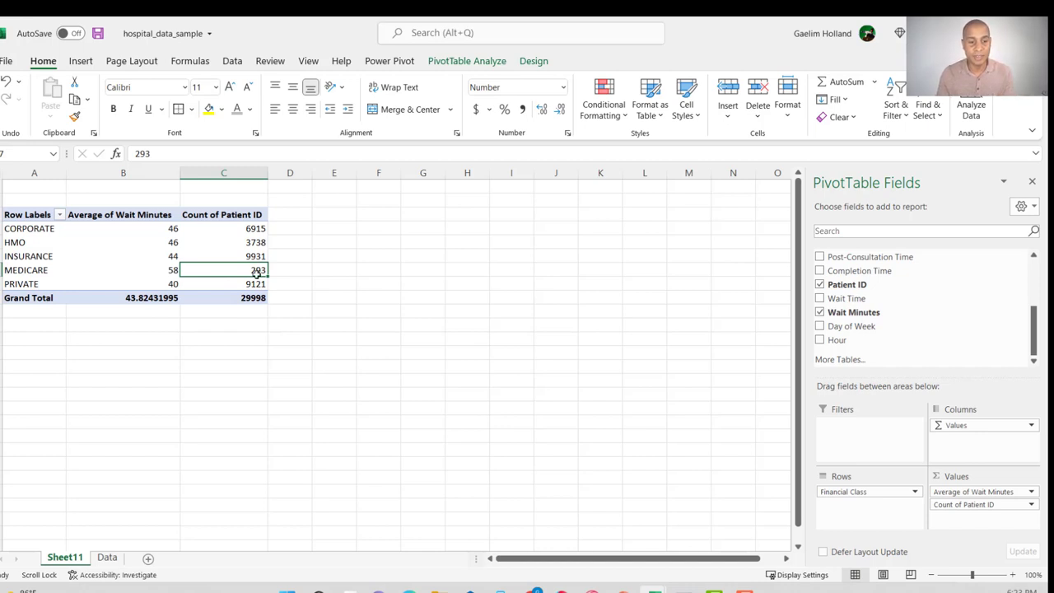
mouse_move(164, 270)
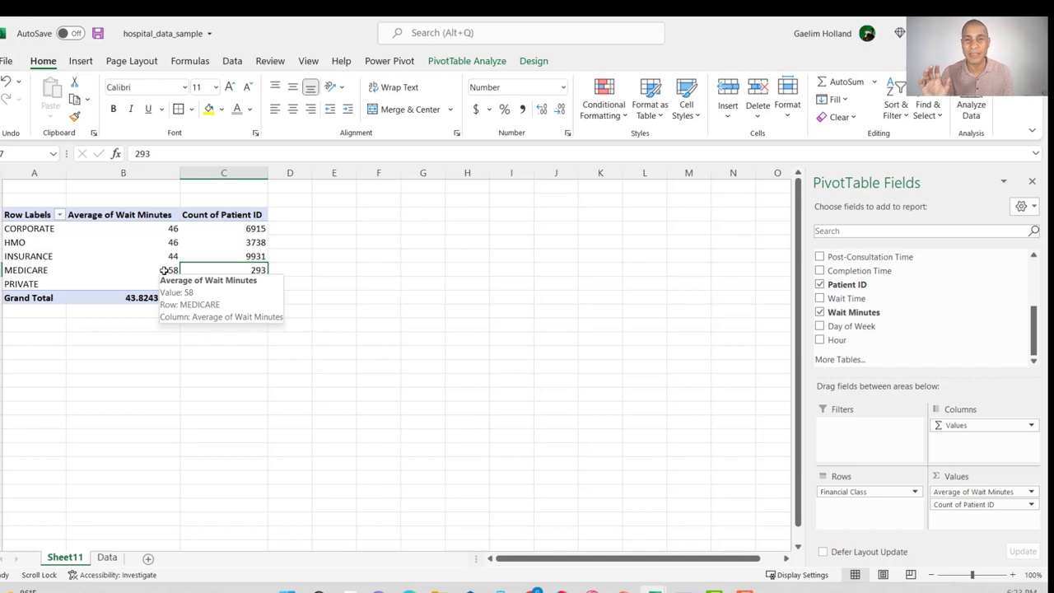
click(294, 256)
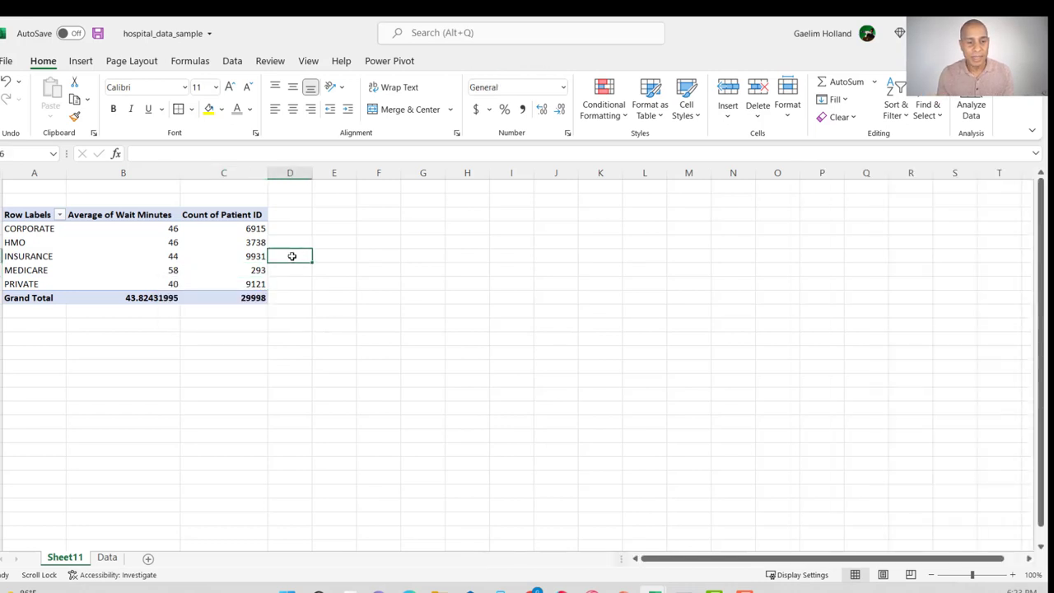
click(250, 229)
drag(250, 229, 245, 285)
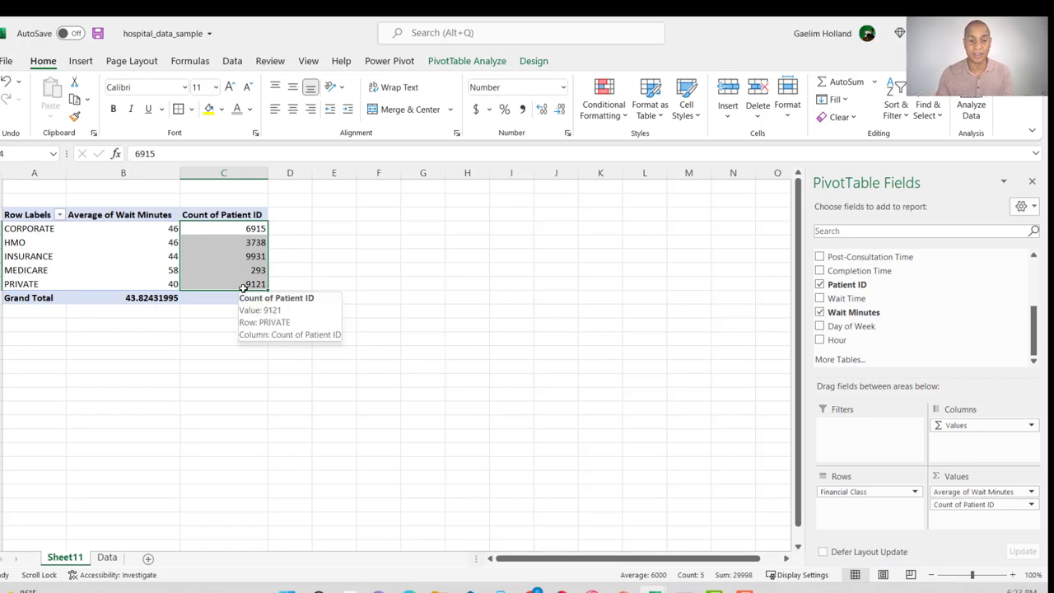
click(248, 243)
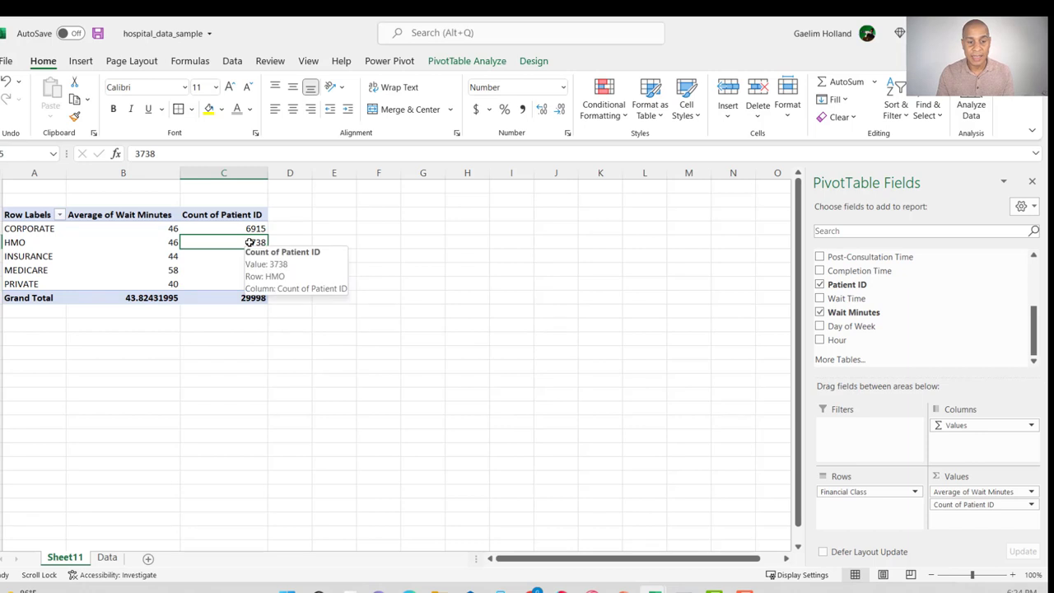
Show Count of Patient ID as % of Grand Total, from 0.98% MEDICARE to 33.11% INSURANCE.
right_click(249, 242)
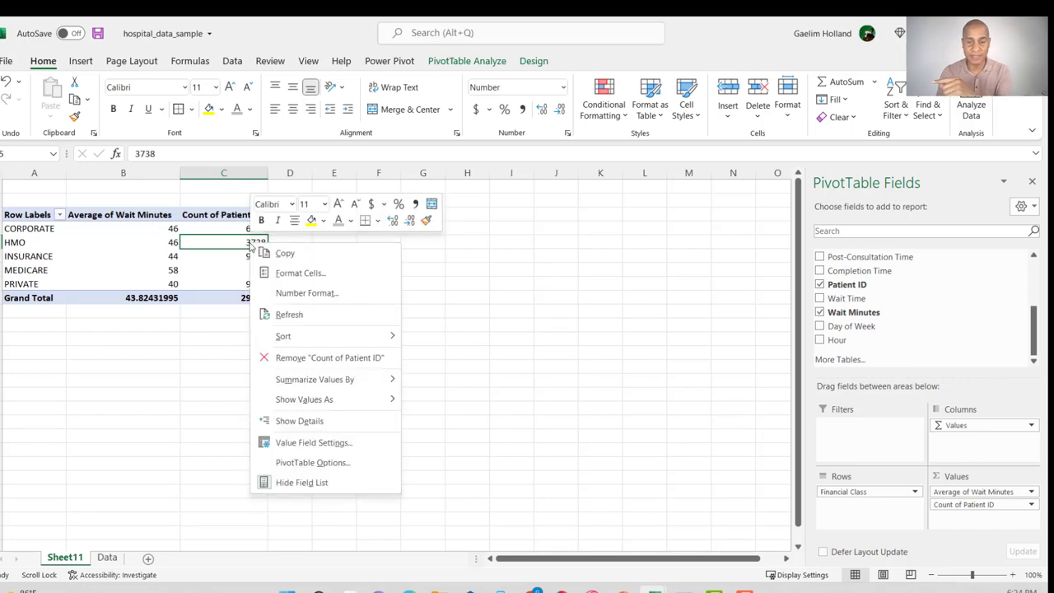
click(332, 444)
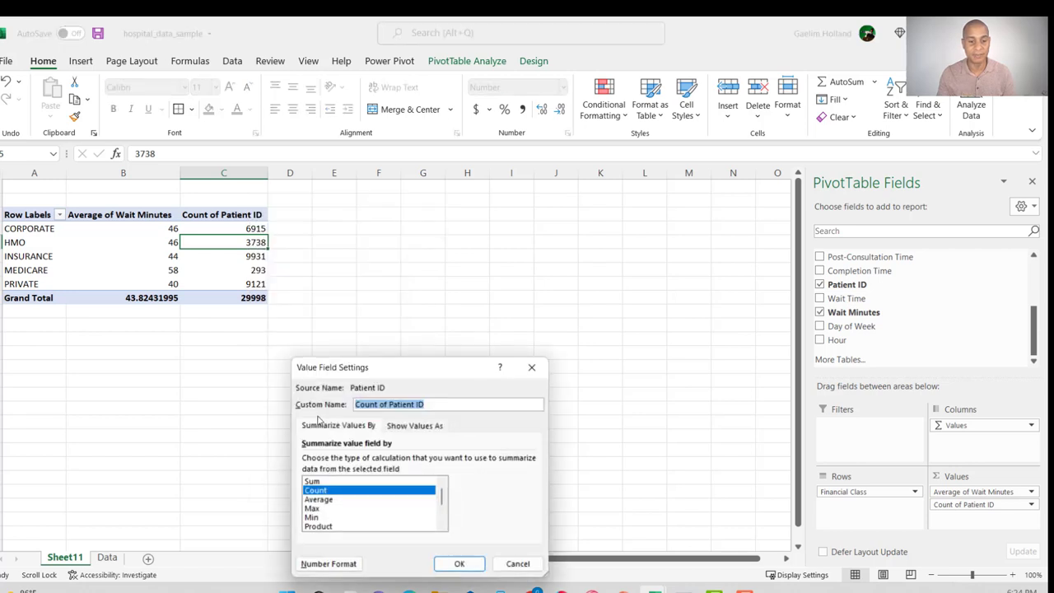
drag(404, 370, 404, 198)
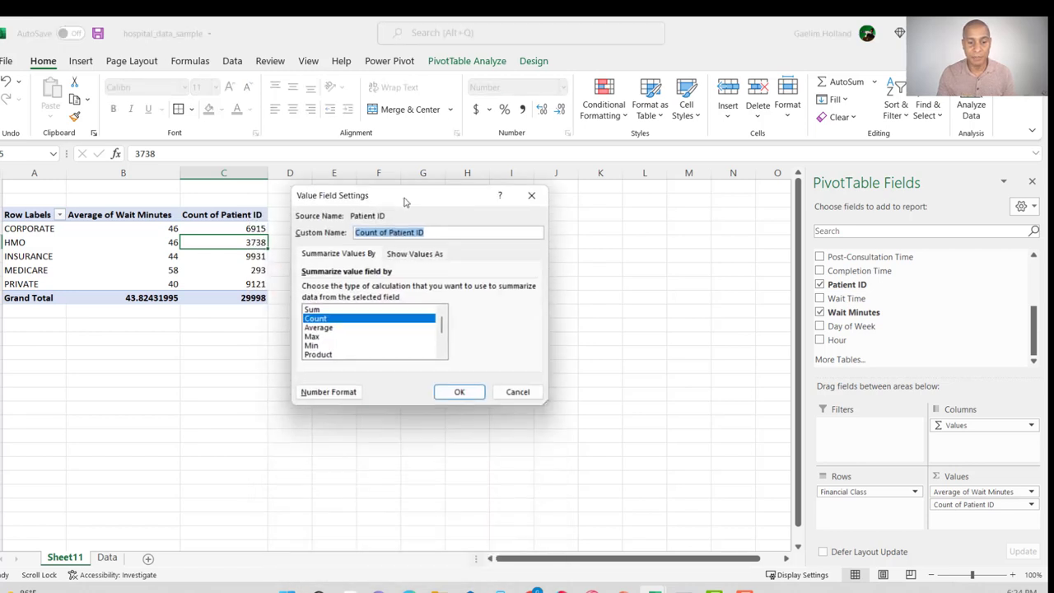
click(405, 256)
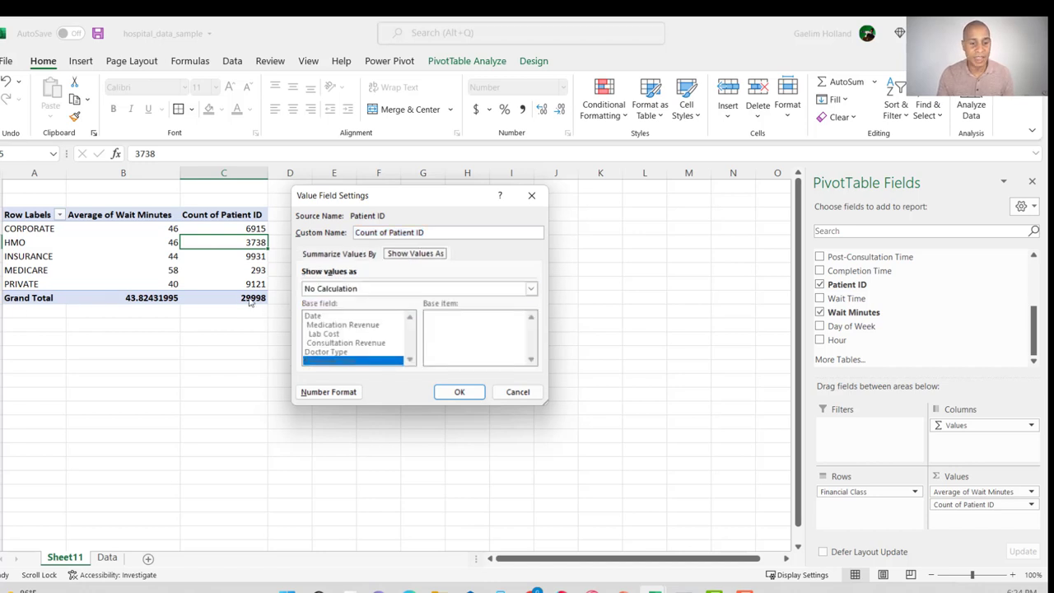
click(368, 287)
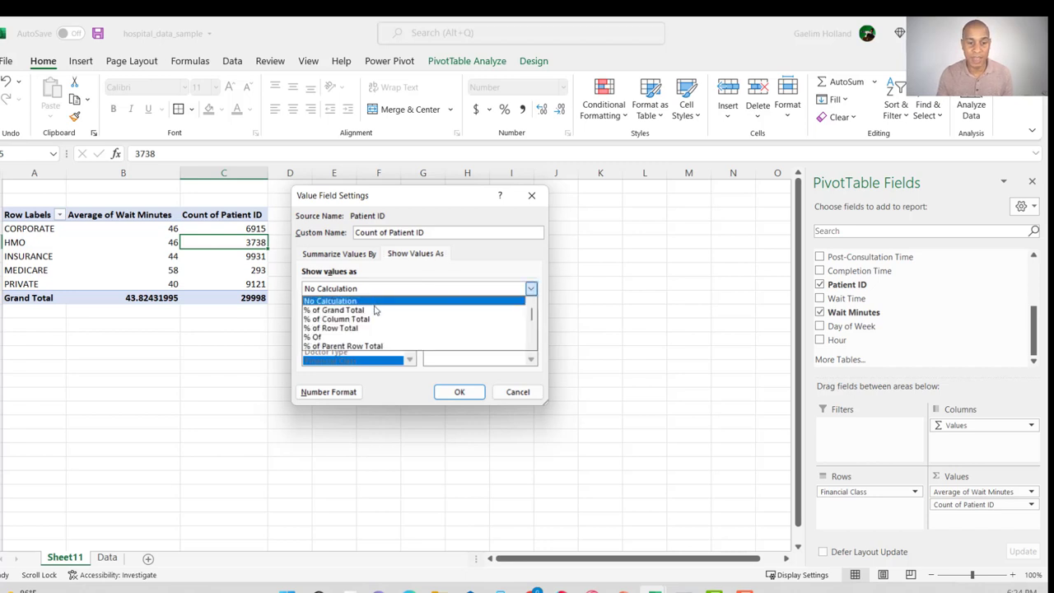
click(374, 310)
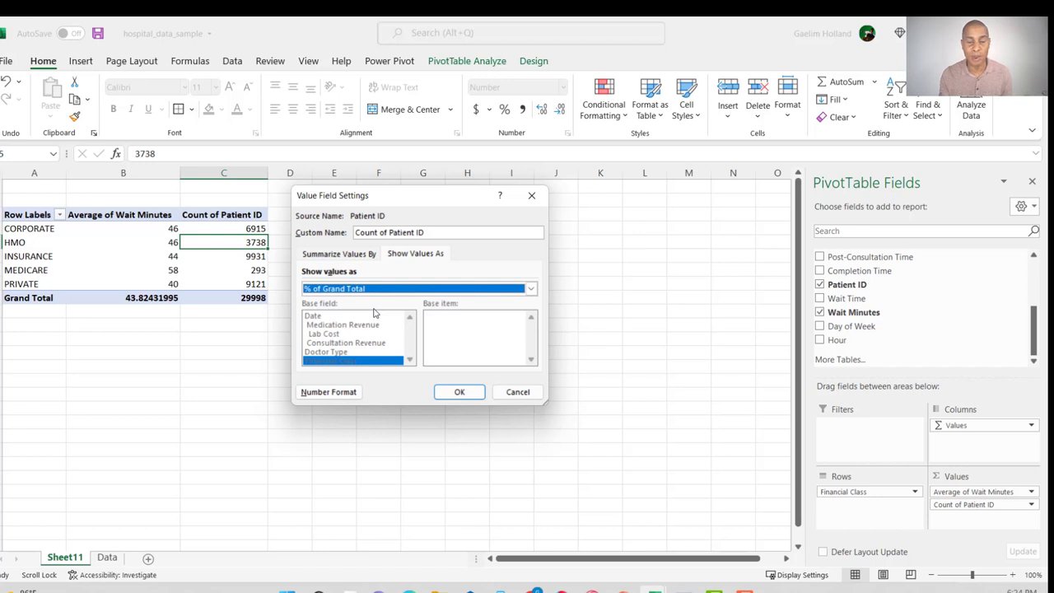
click(458, 392)
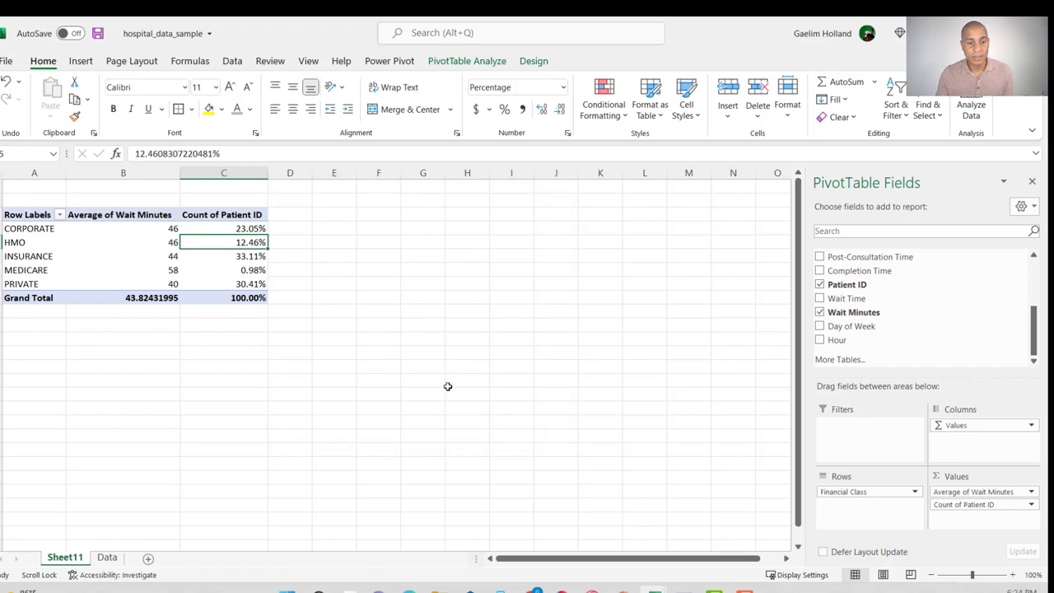
click(260, 269)
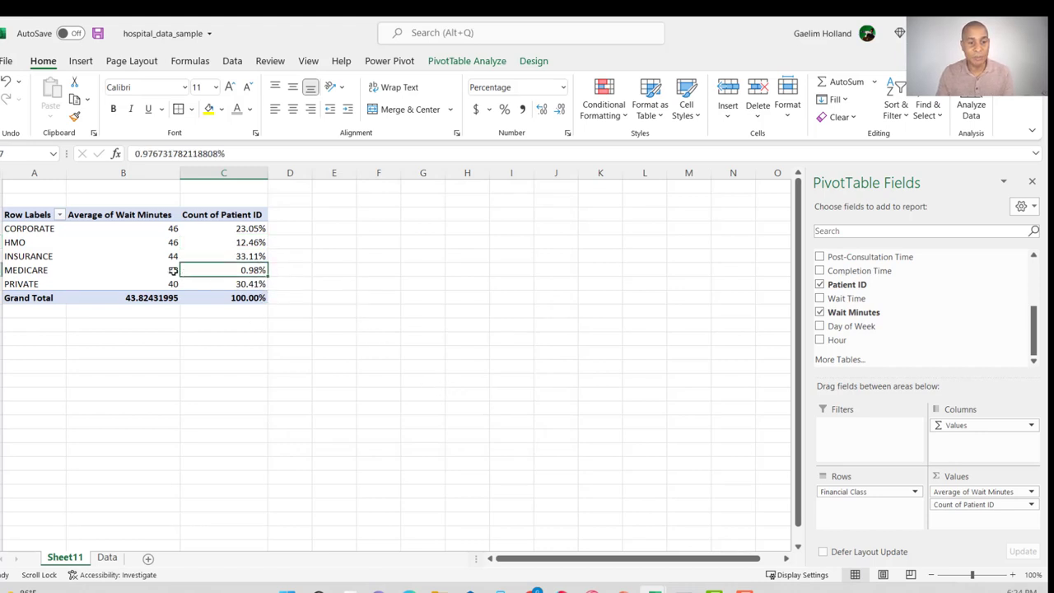
mouse_move(173, 271)
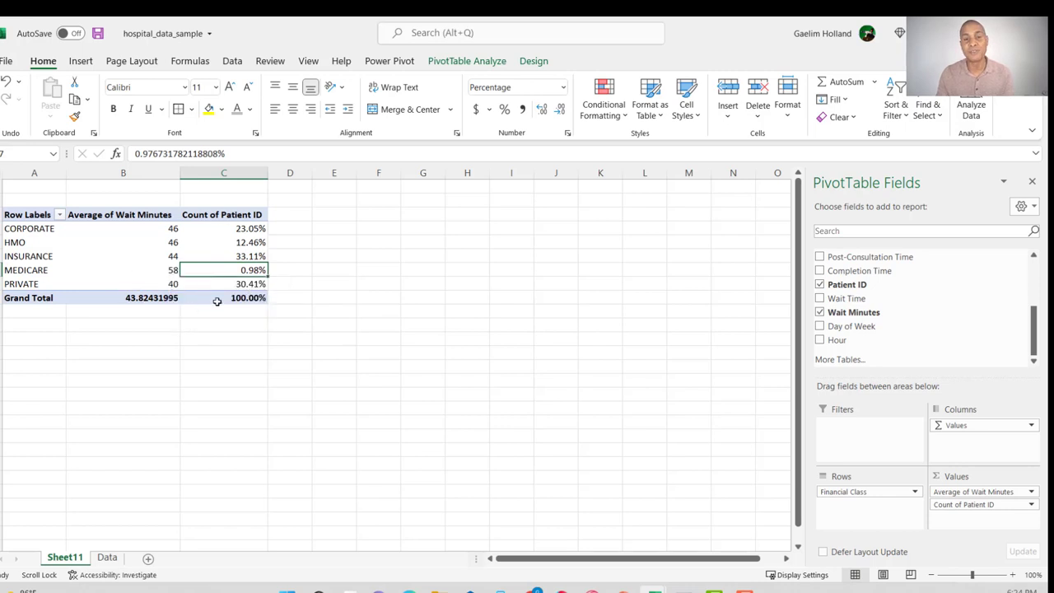
mouse_move(219, 299)
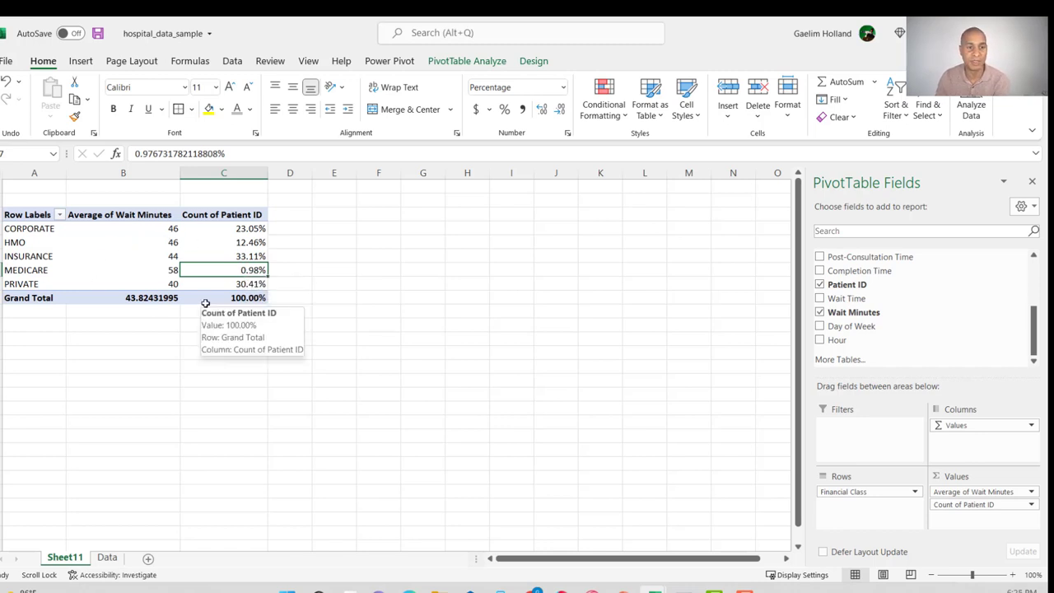
click(94, 64)
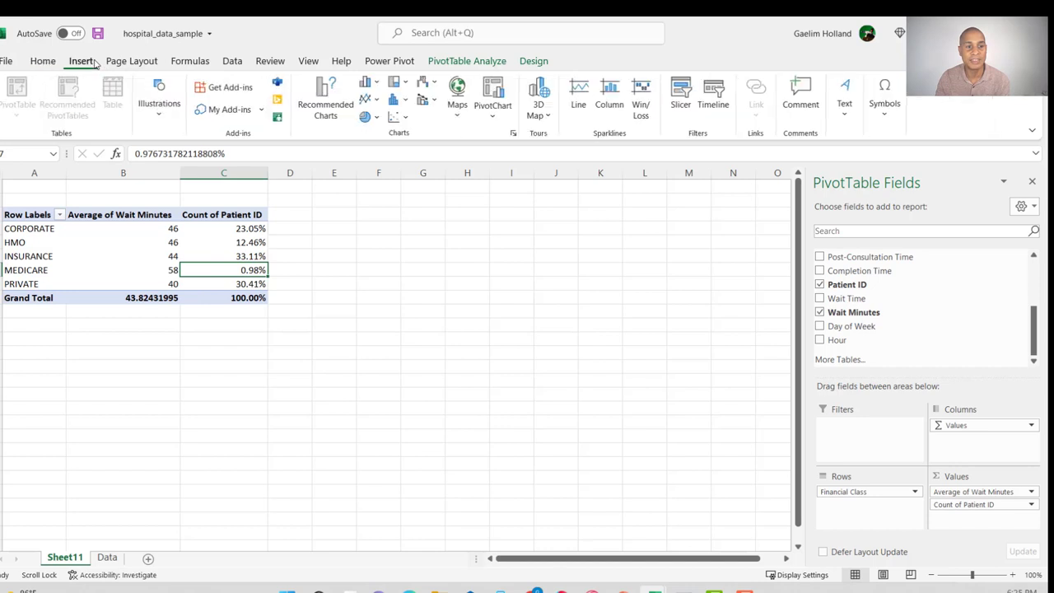
Insert a clustered column PivotChart and place it to the right of the pivot table.
click(505, 89)
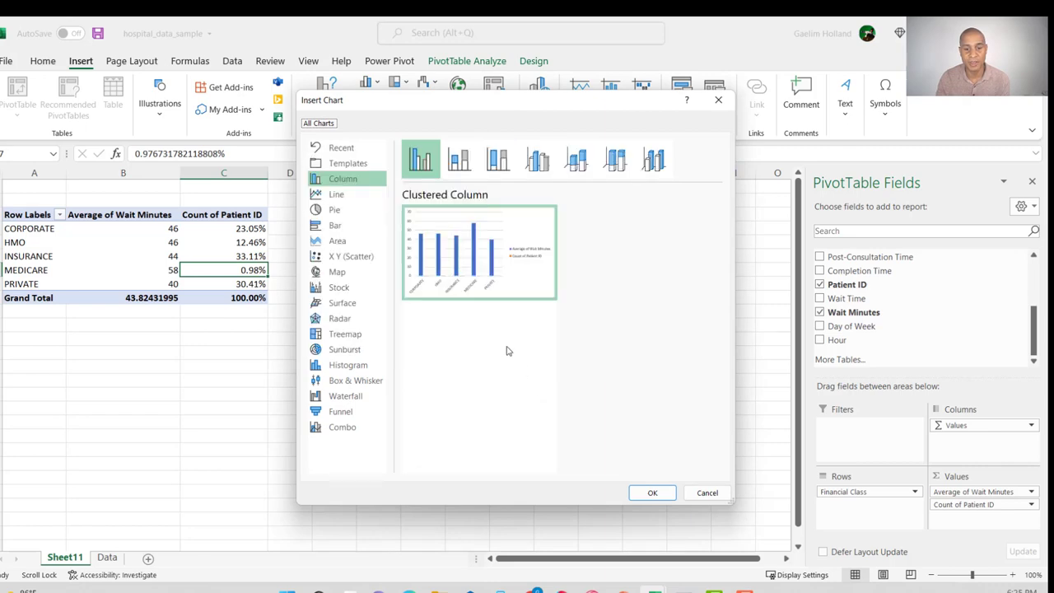
click(652, 493)
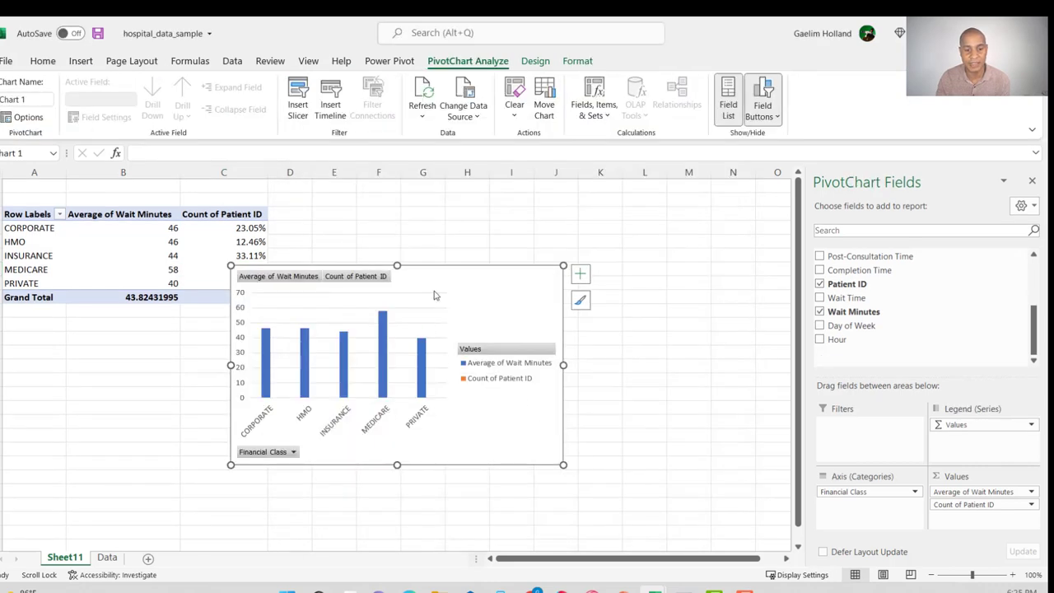
drag(443, 273, 550, 216)
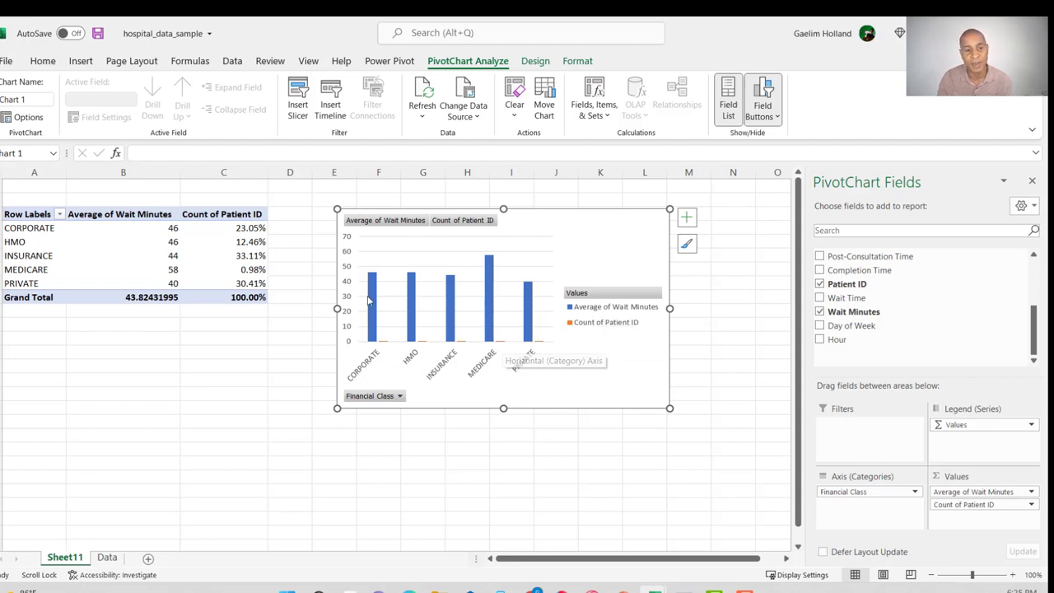
drag(247, 228, 245, 283)
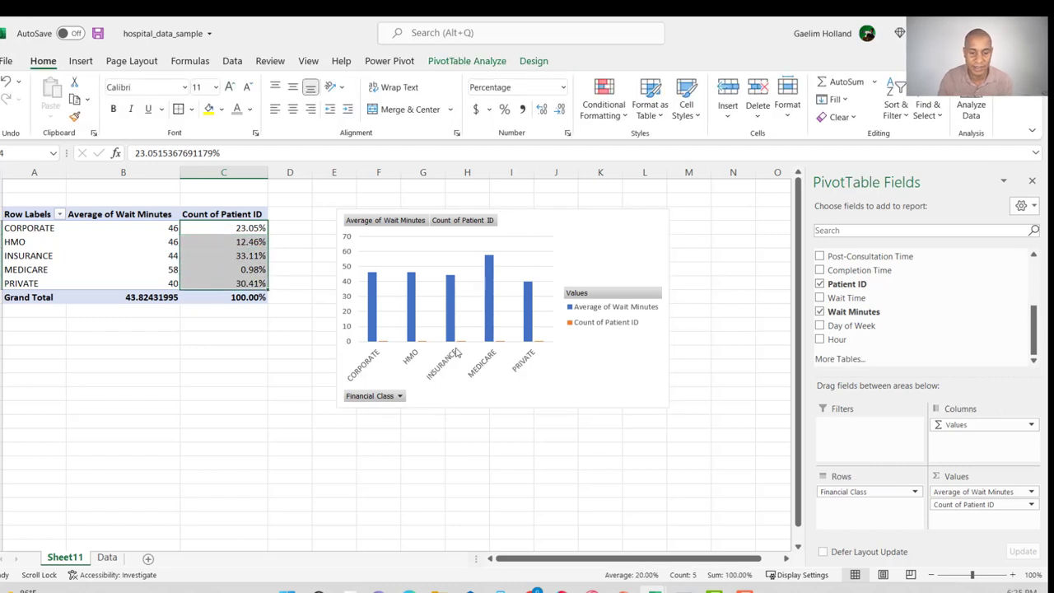
click(540, 229)
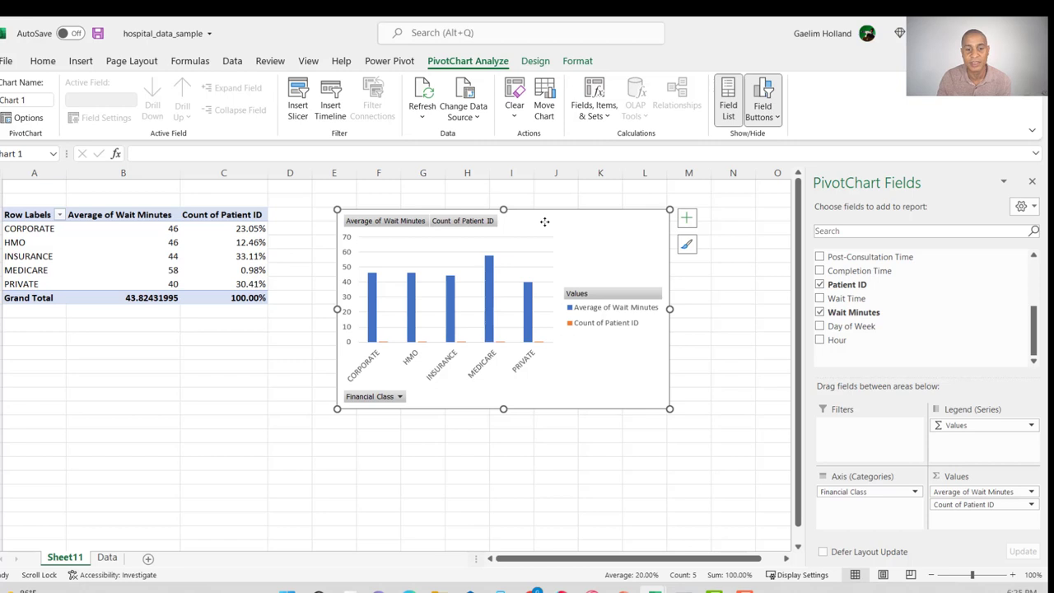
click(535, 61)
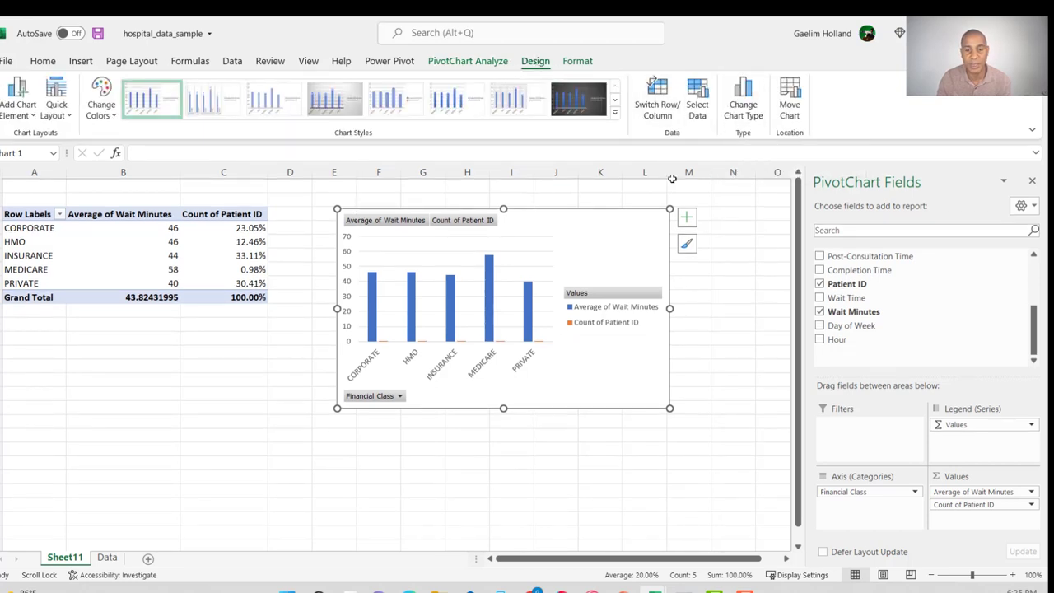
Change the PivotChart type to Pie, showing Average of Wait Minutes per financial class.
click(740, 92)
click(341, 212)
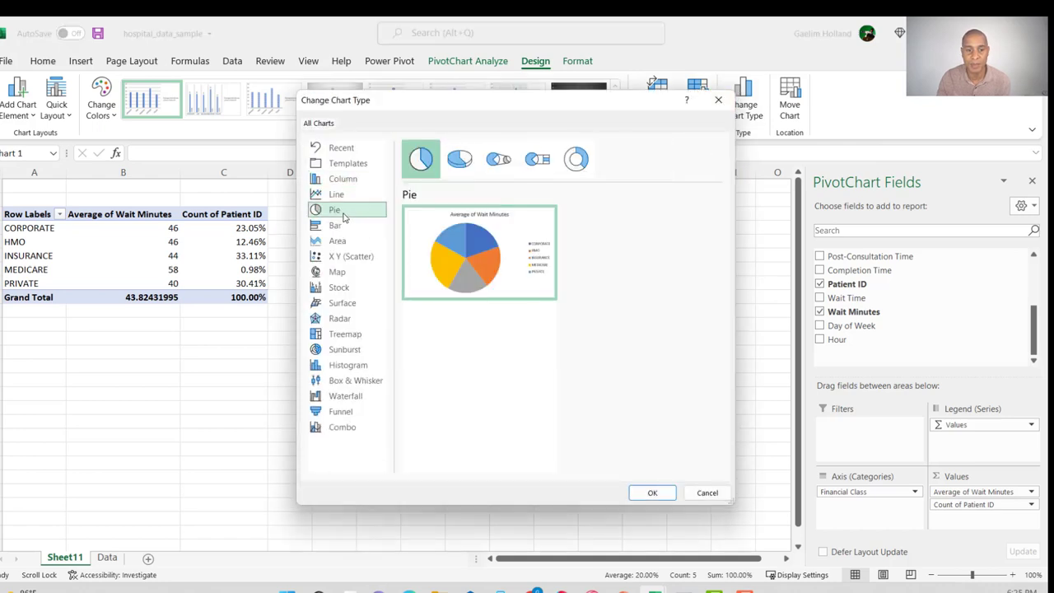
click(644, 493)
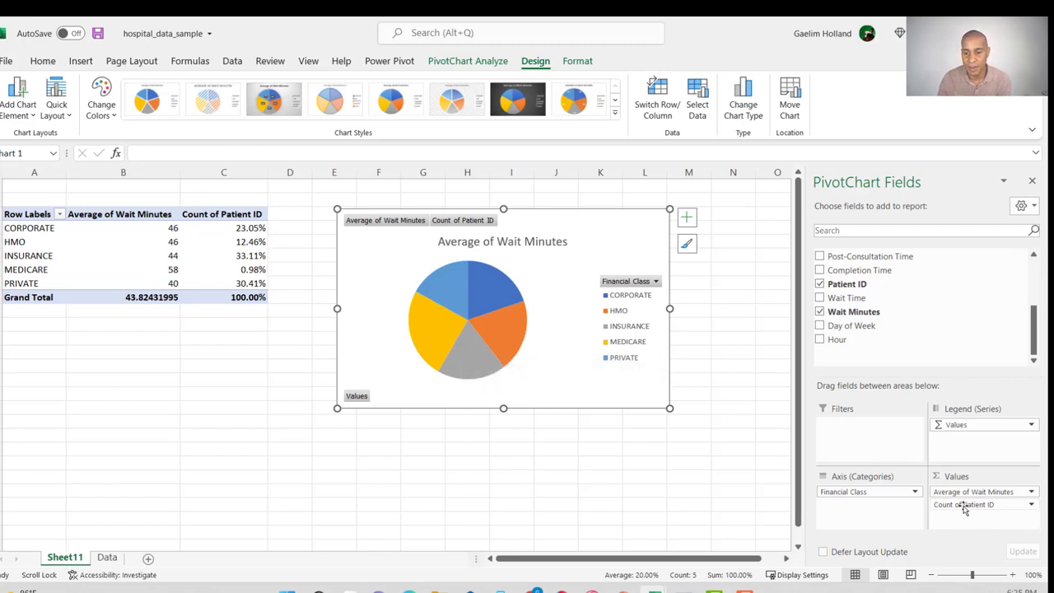
Move Count of Patient ID above Average of Wait Minutes and reposition the pie chart.
drag(965, 508, 973, 493)
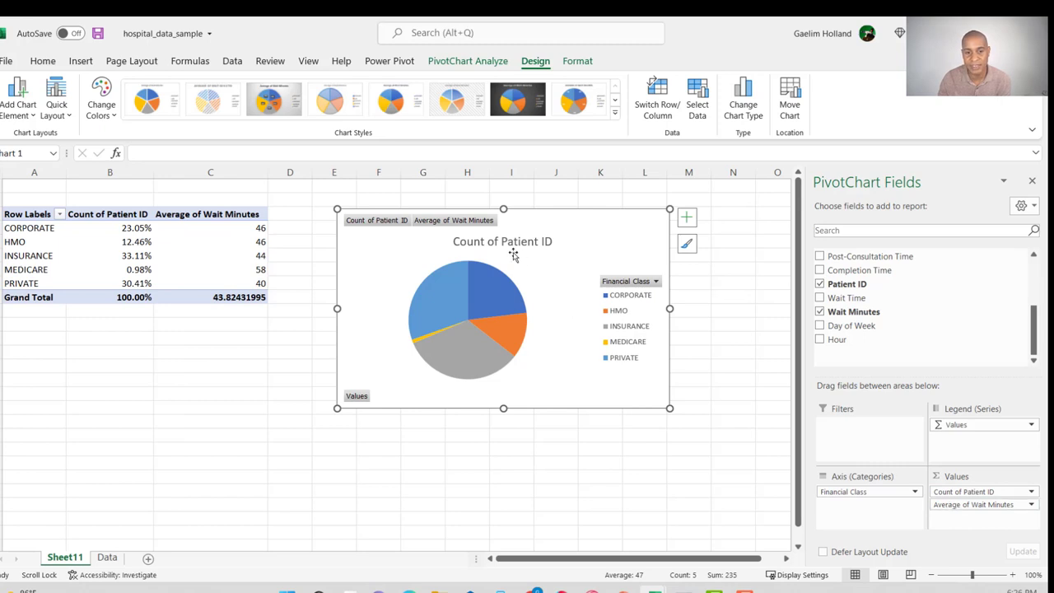
drag(395, 247, 364, 248)
mouse_move(636, 408)
mouse_down()
mouse_move(647, 414)
mouse_move(623, 393)
mouse_move(627, 401)
mouse_up()
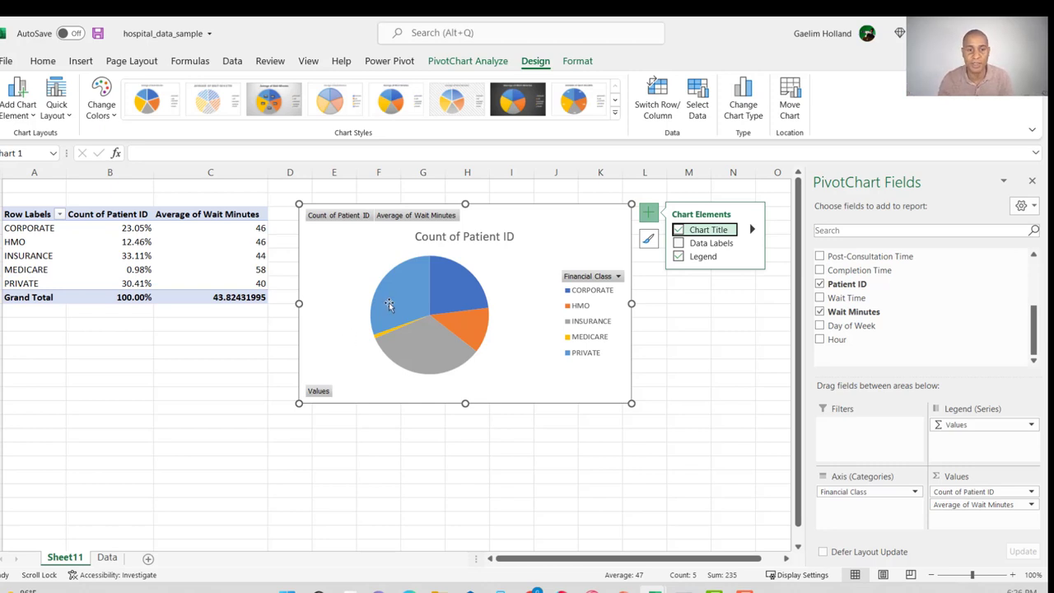
mouse_move(389, 304)
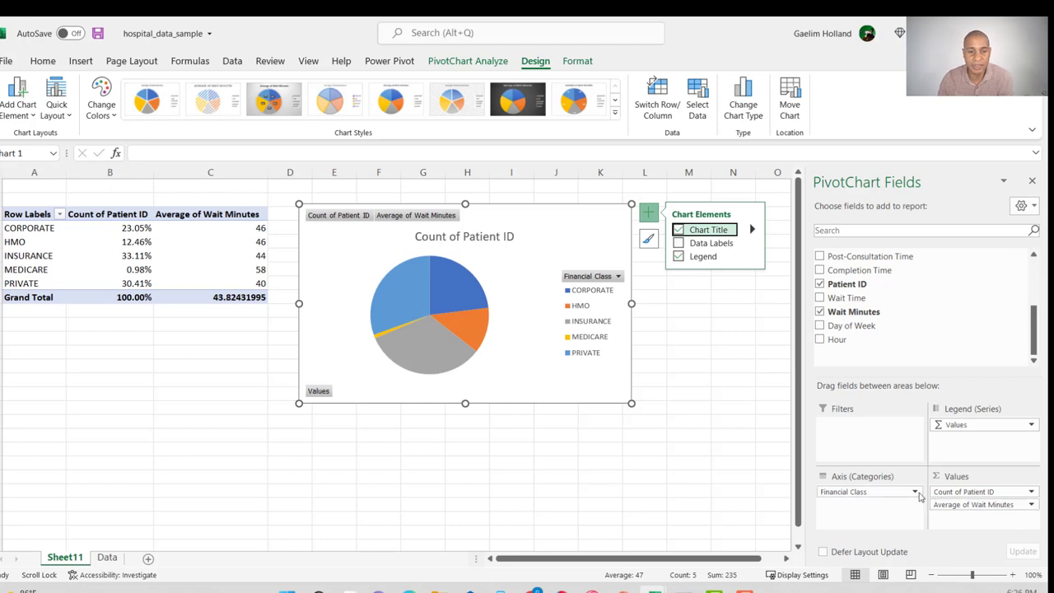
Rename Sheet11 to 'Pivot' and add a new sheet named 'Visuals'.
click(700, 479)
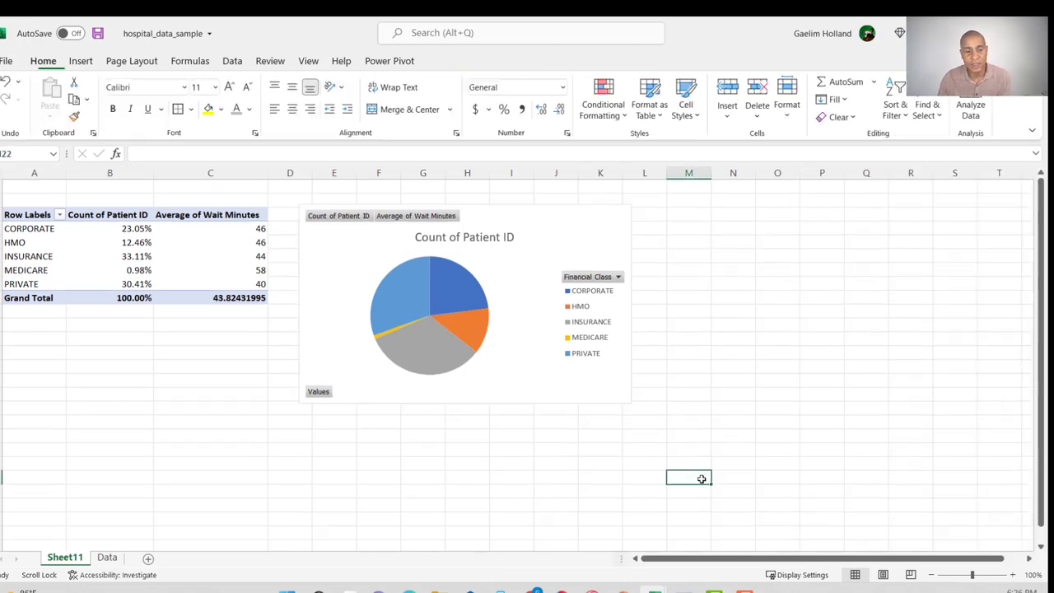
double_click(72, 559)
text(Pivot)
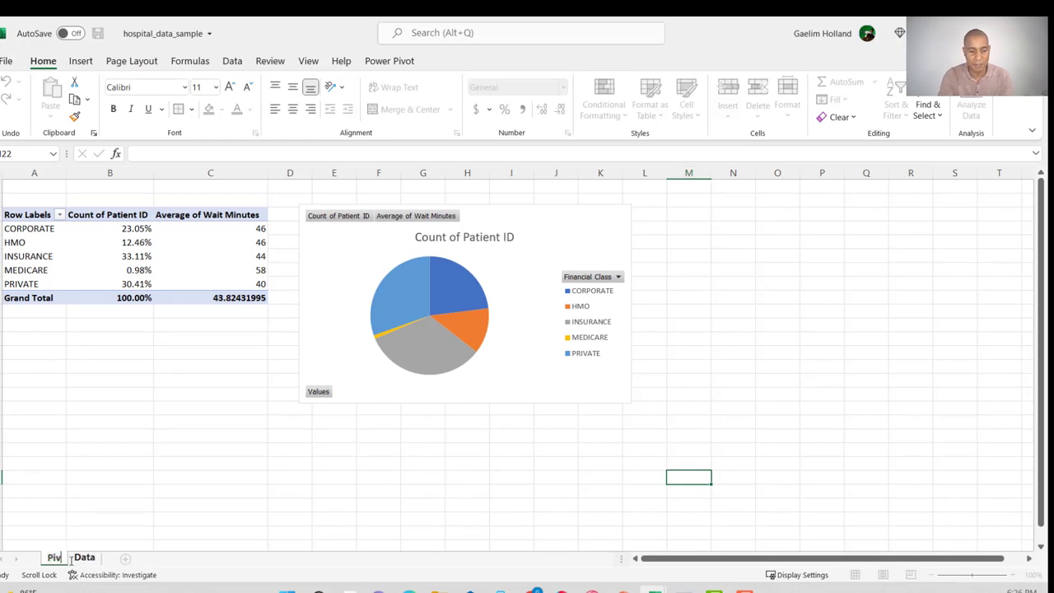
click(134, 559)
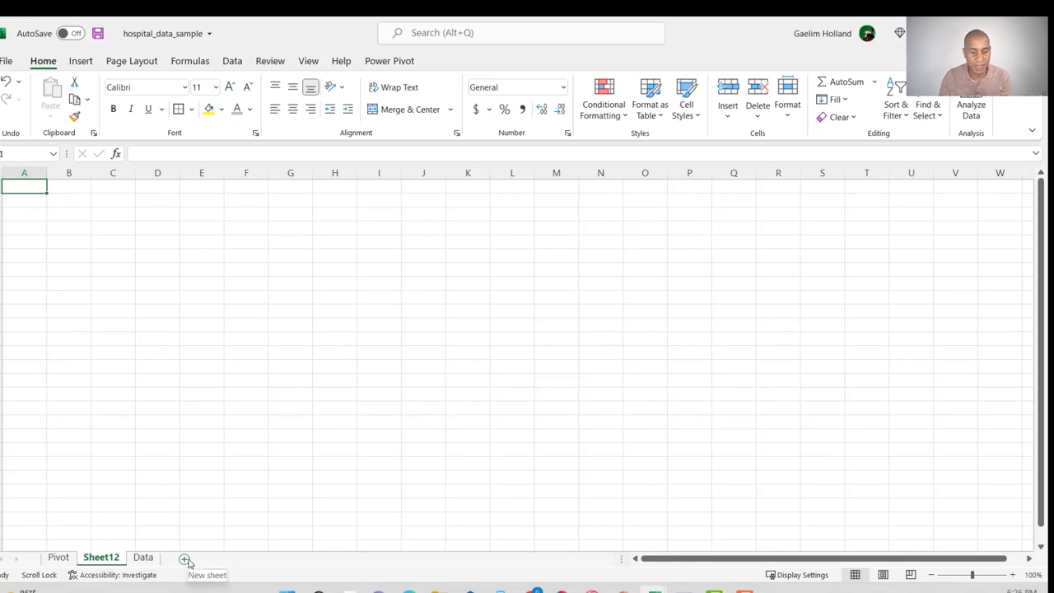
double_click(109, 560)
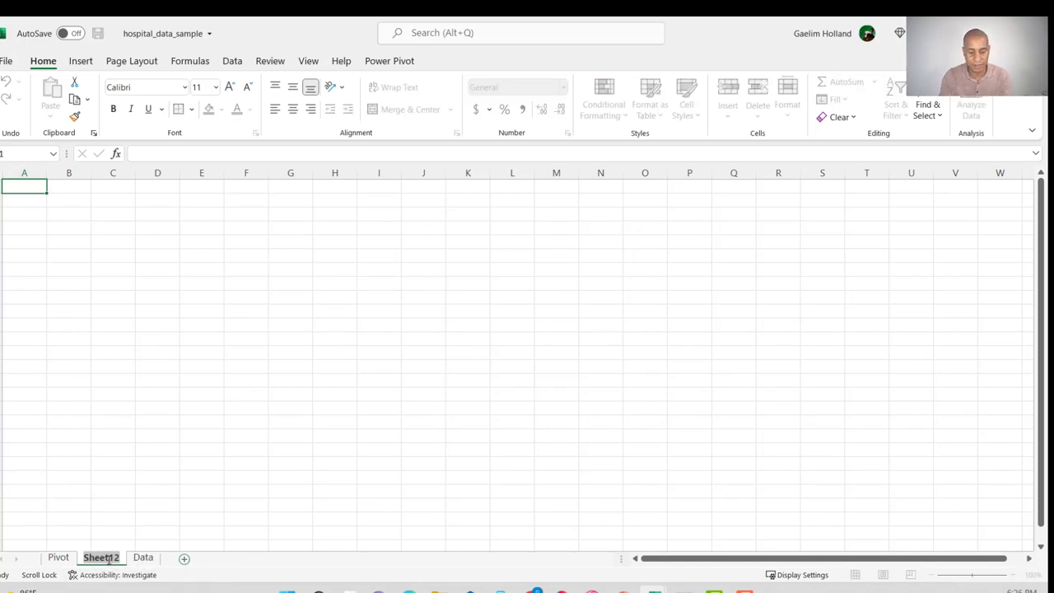
text(Visual)
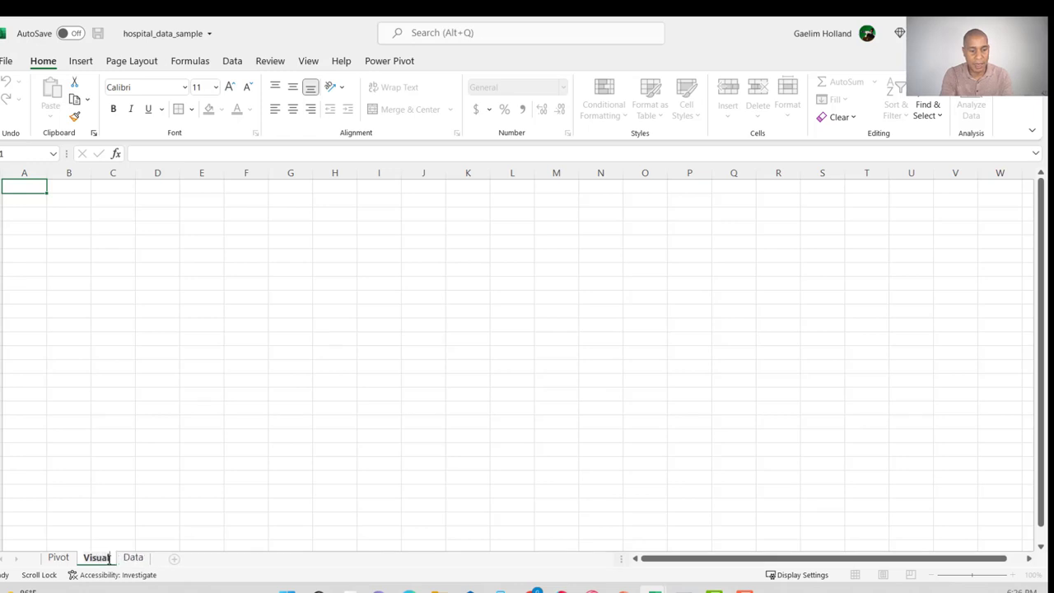
text(s)
click(200, 460)
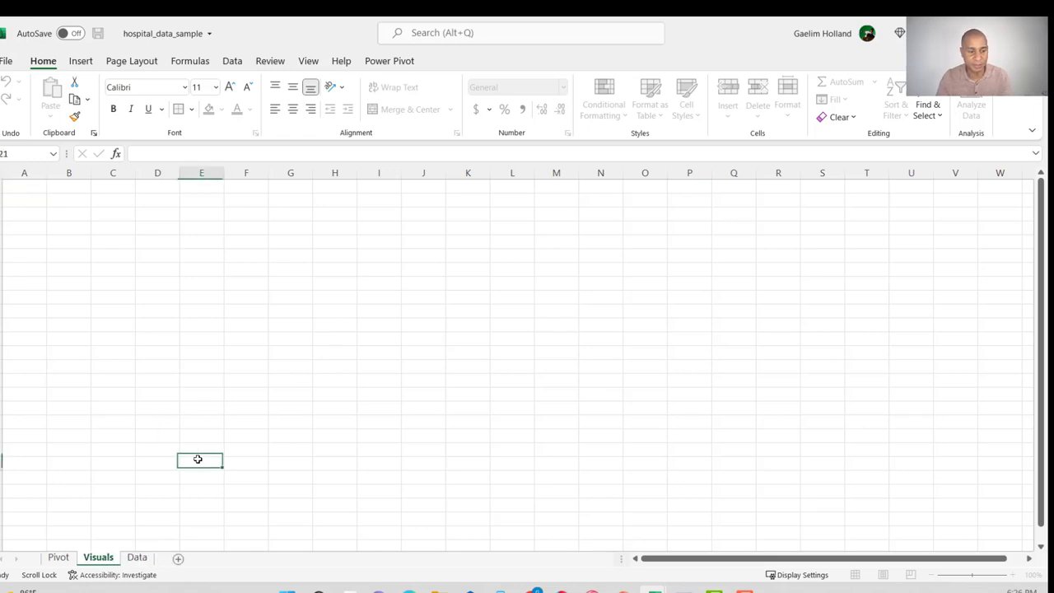
Back on the Pivot sheet, select the pivot table from its header to the PRIVATE row.
click(64, 558)
click(357, 313)
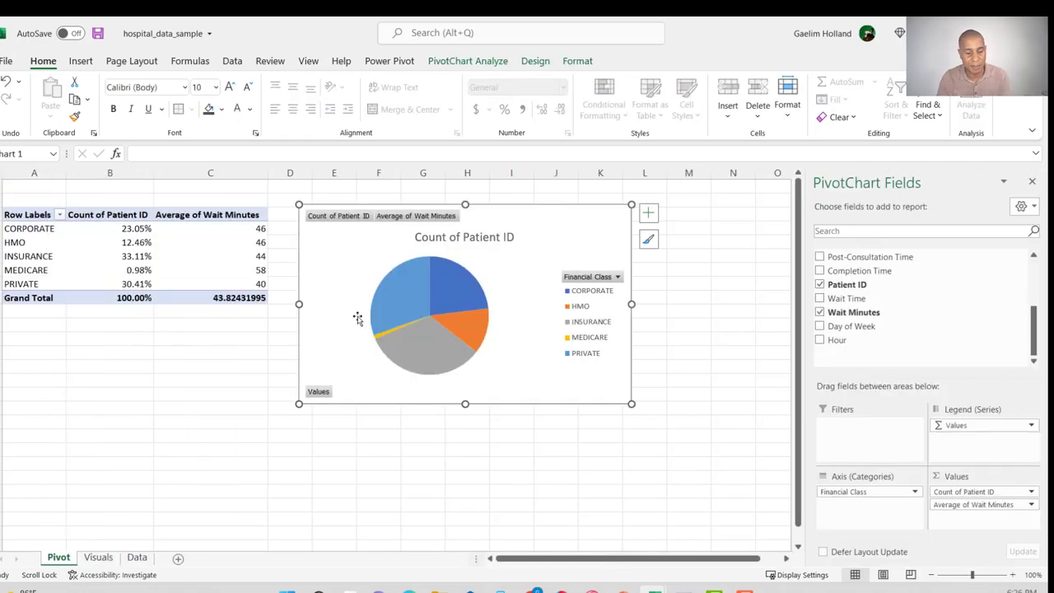
click(648, 213)
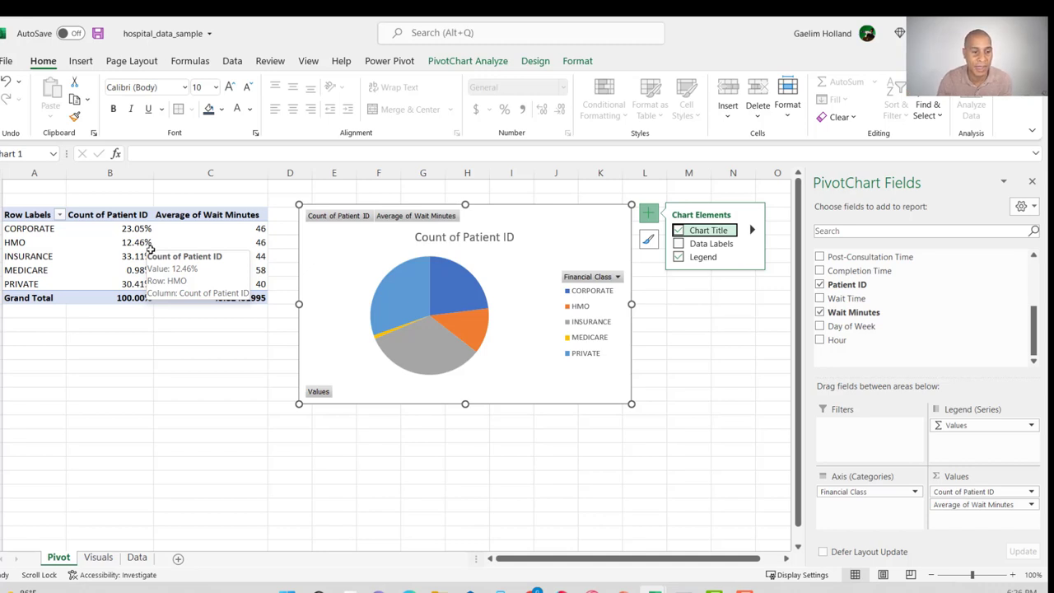
drag(29, 217, 211, 278)
Copy the pivot rows and paste them into the Visuals sheet at C4.
key(ctrl+c)
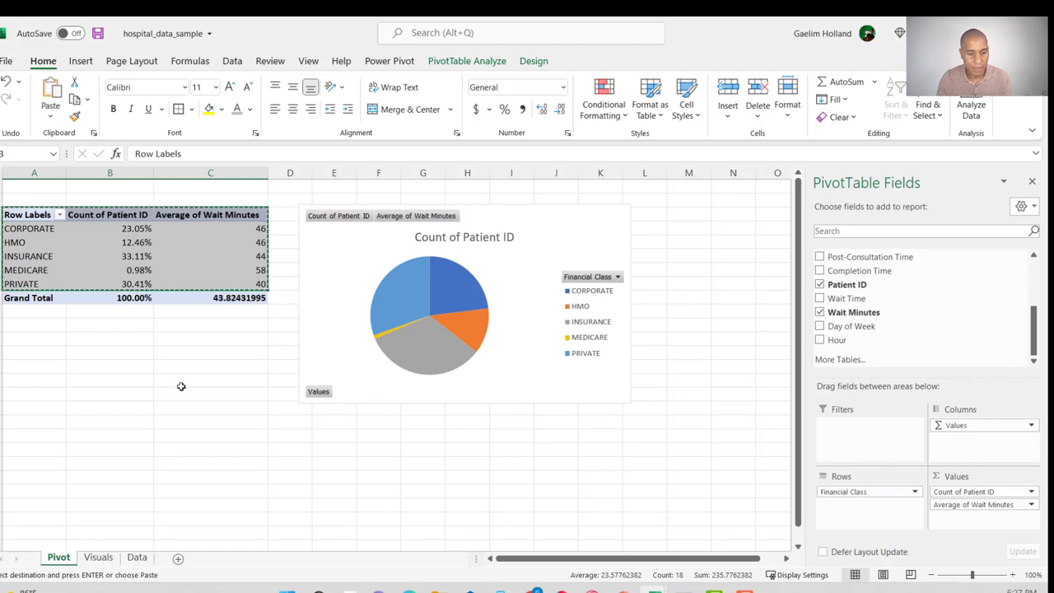
click(98, 557)
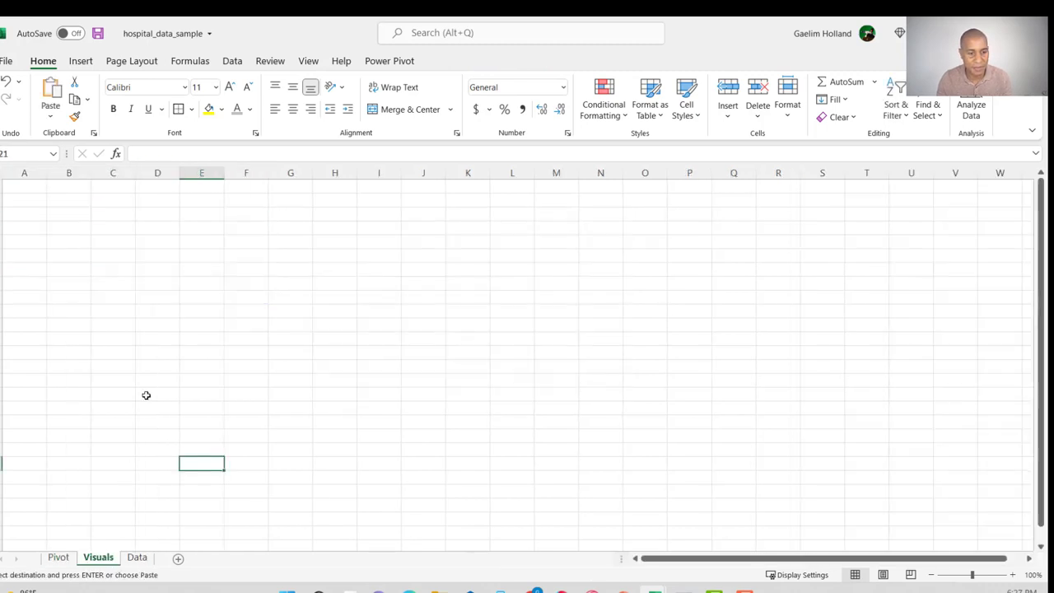
click(129, 234)
key(ctrl+v)
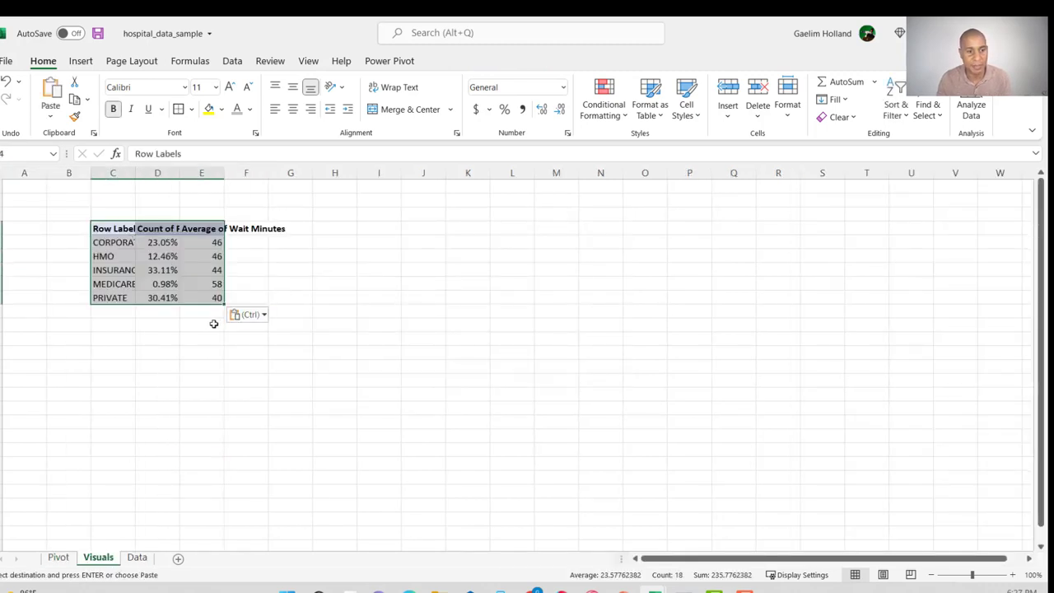
key(ctrl)
key(Escape)
Retitle the C4 header to Insurance Type and select the types with their patient shares.
click(117, 229)
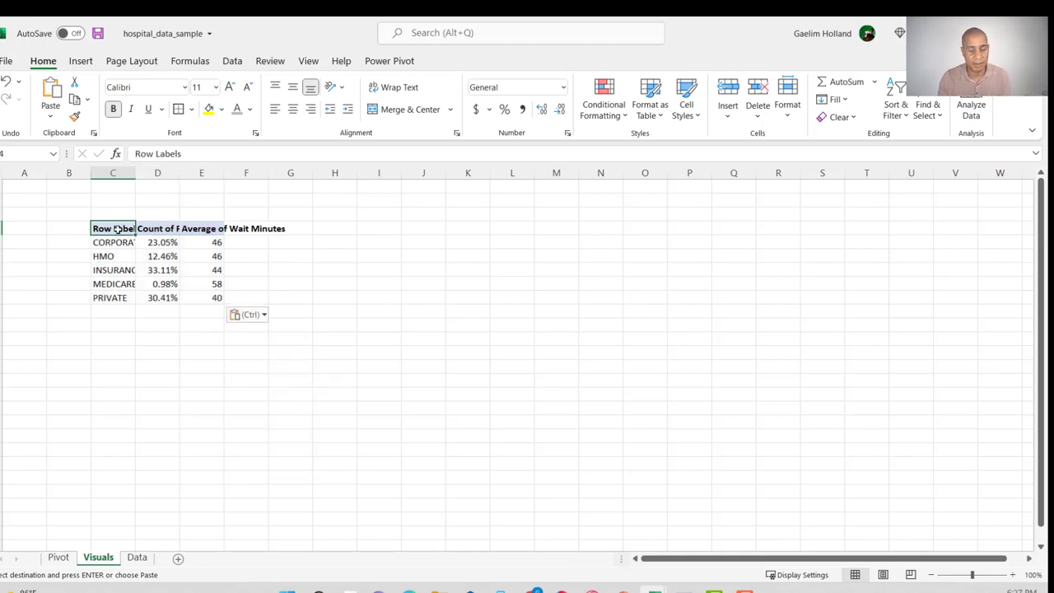
text(Ins)
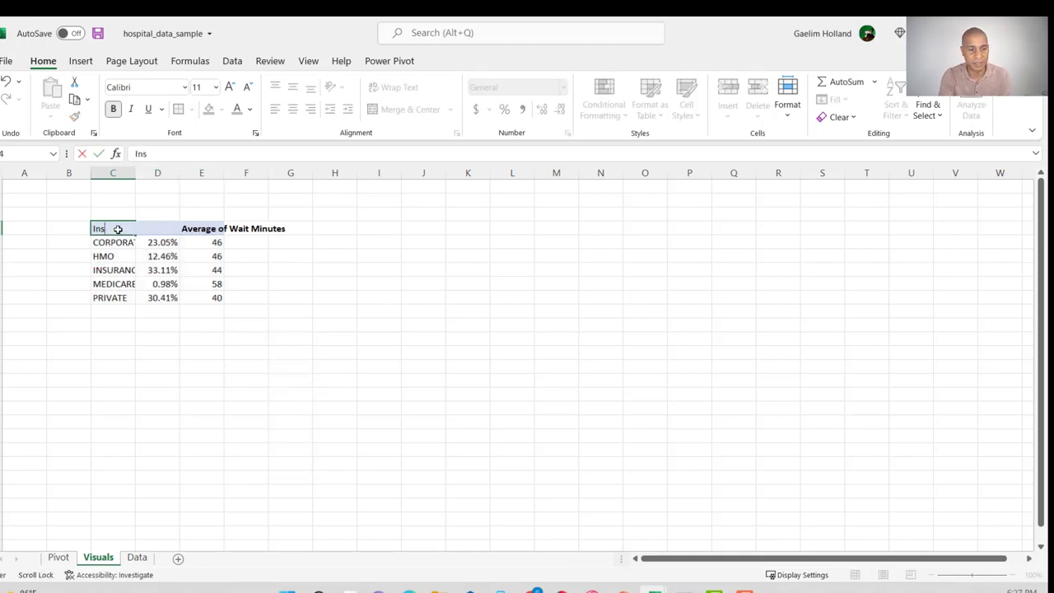
text(turanc)
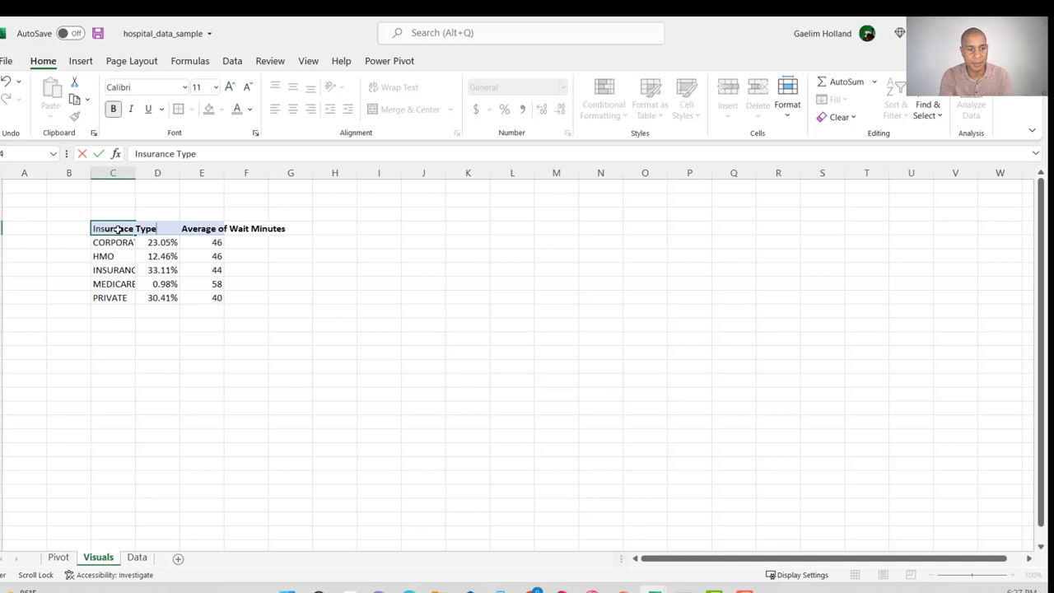
text(e Type)
key(Return)
drag(118, 231, 170, 301)
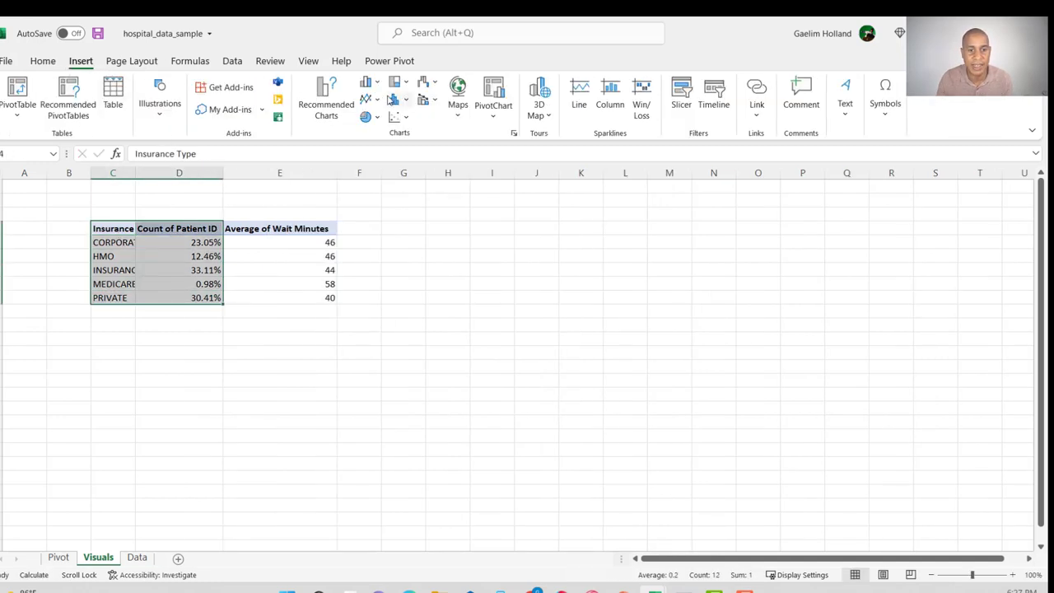
Insert the recommended pie chart of patient share and turn on its data labels.
click(324, 88)
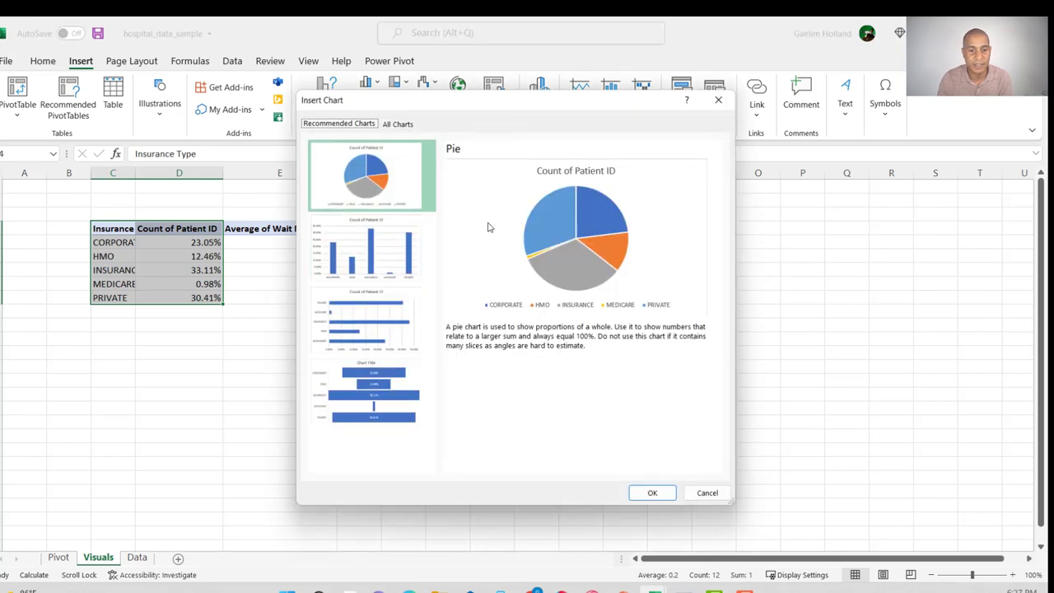
click(651, 493)
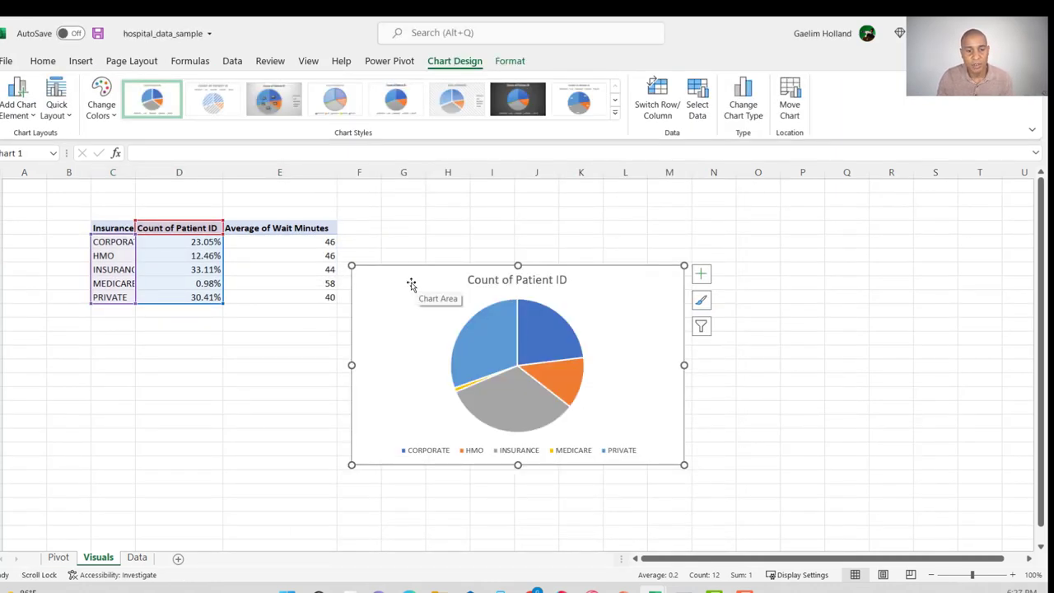
click(700, 274)
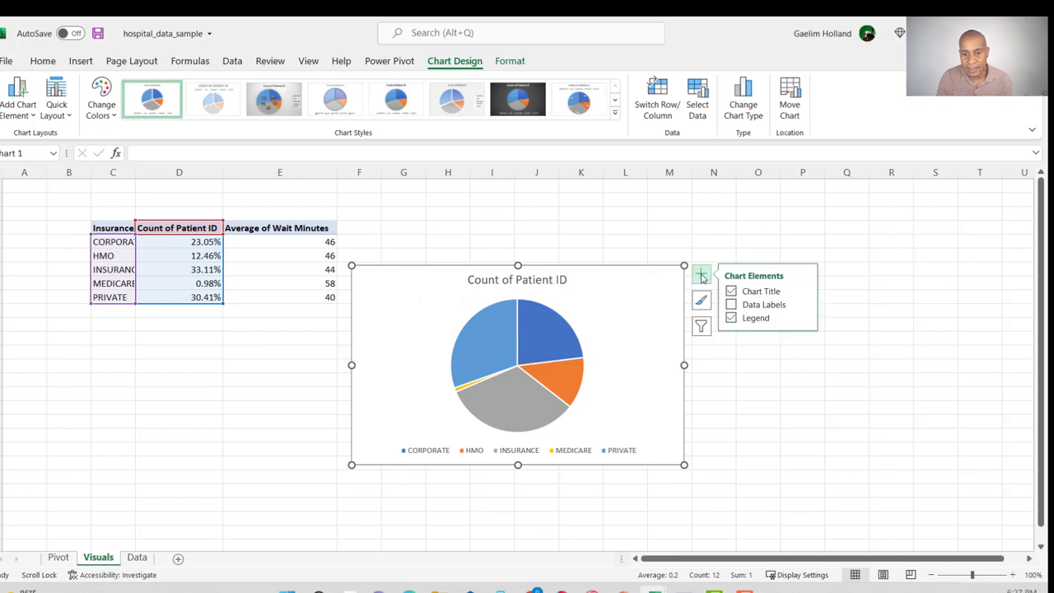
click(731, 304)
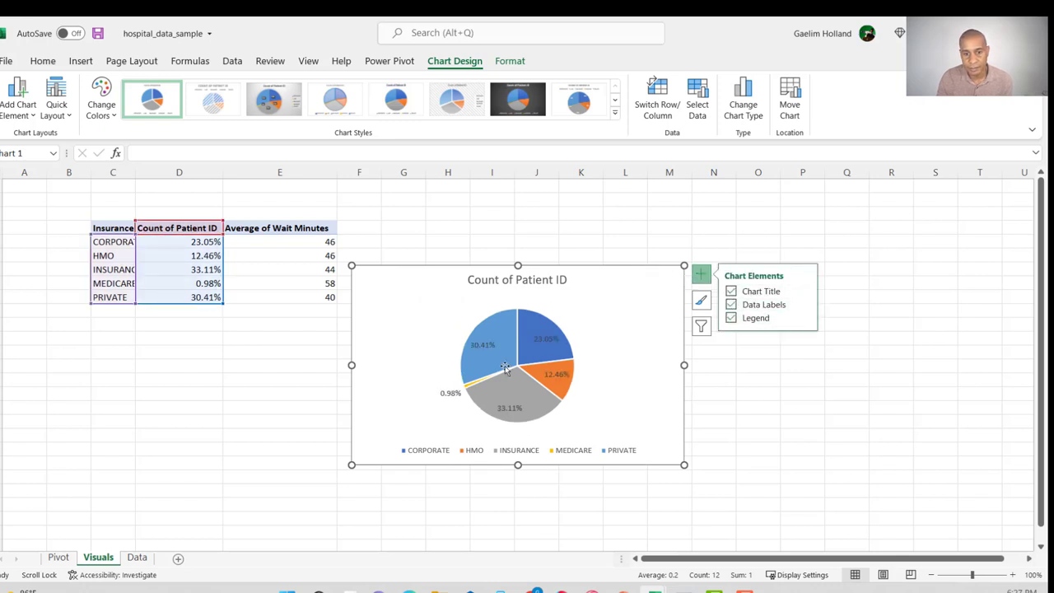
Give the pie's data labels an orange fill.
click(448, 392)
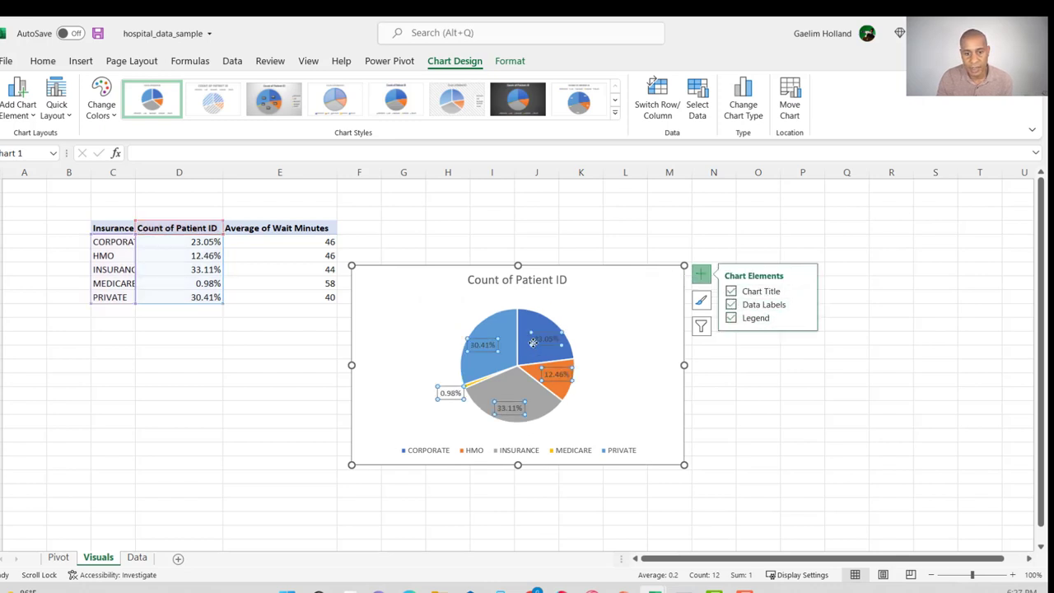
click(43, 61)
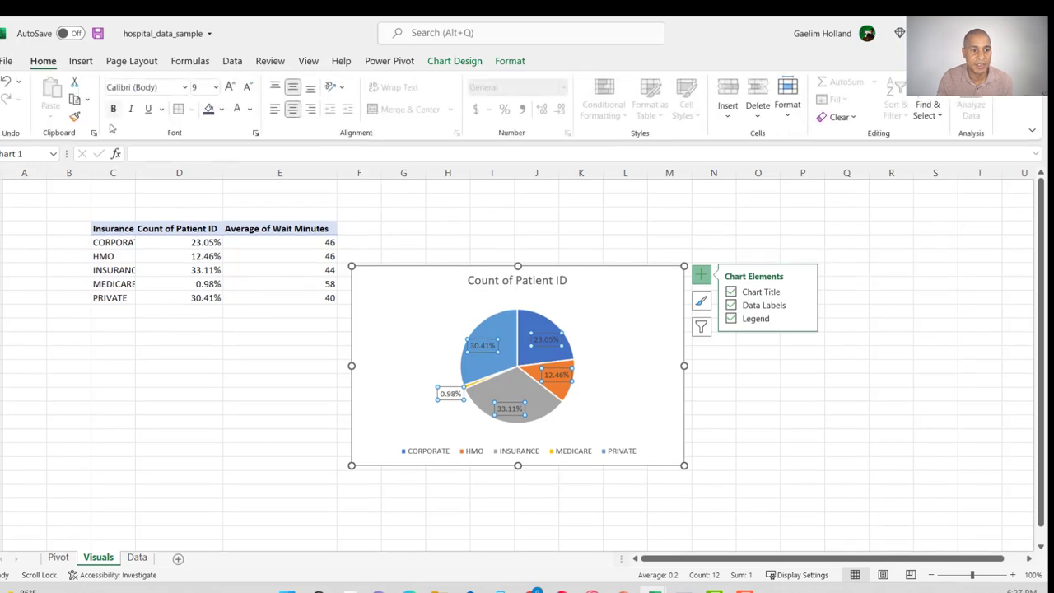
click(220, 109)
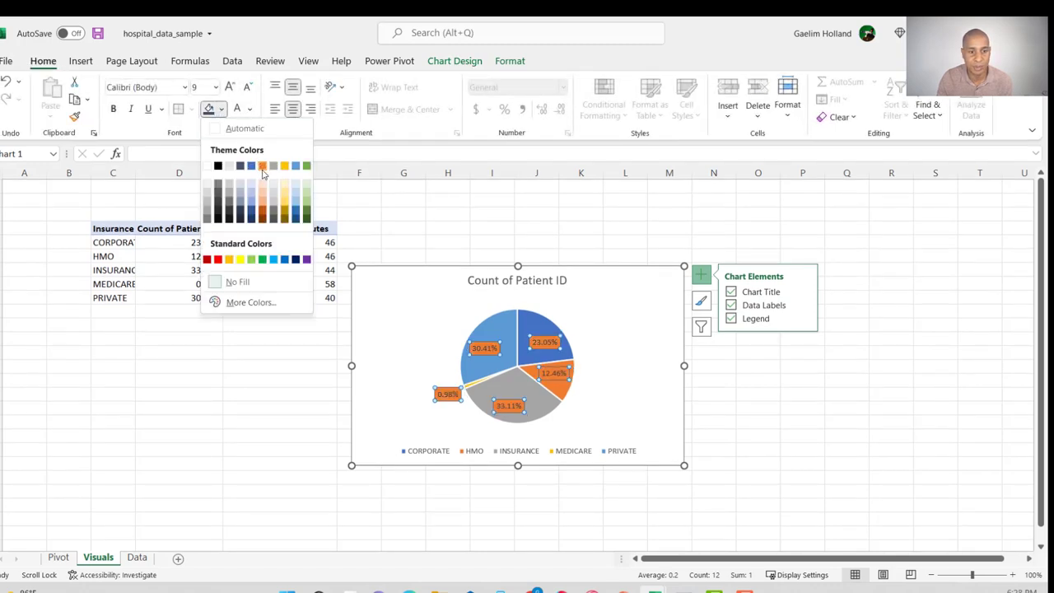
click(262, 165)
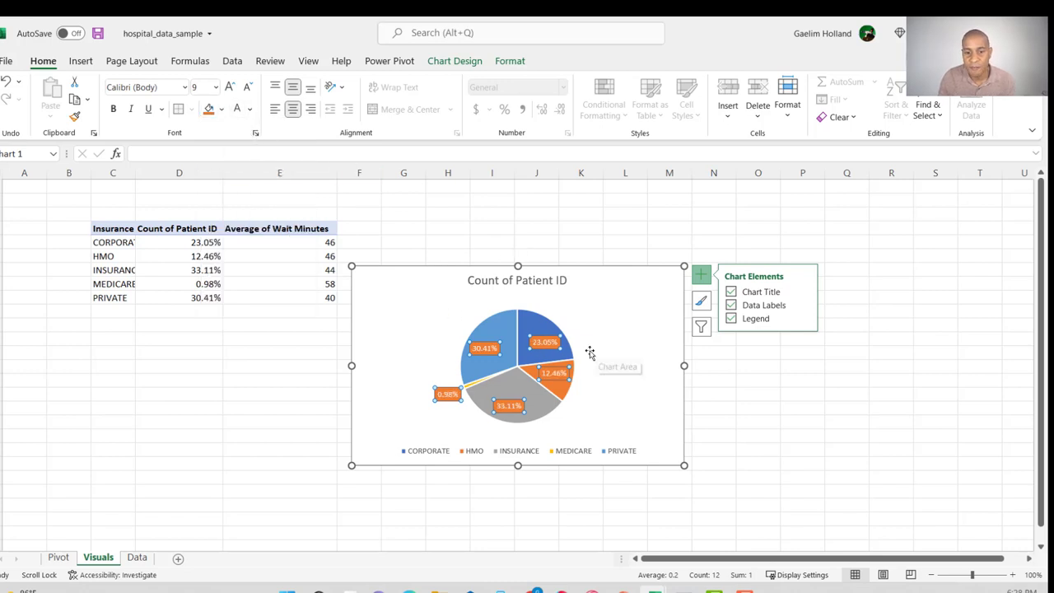
Add the insurance type category name to the pie labels and move the chart up-right.
right_click(548, 344)
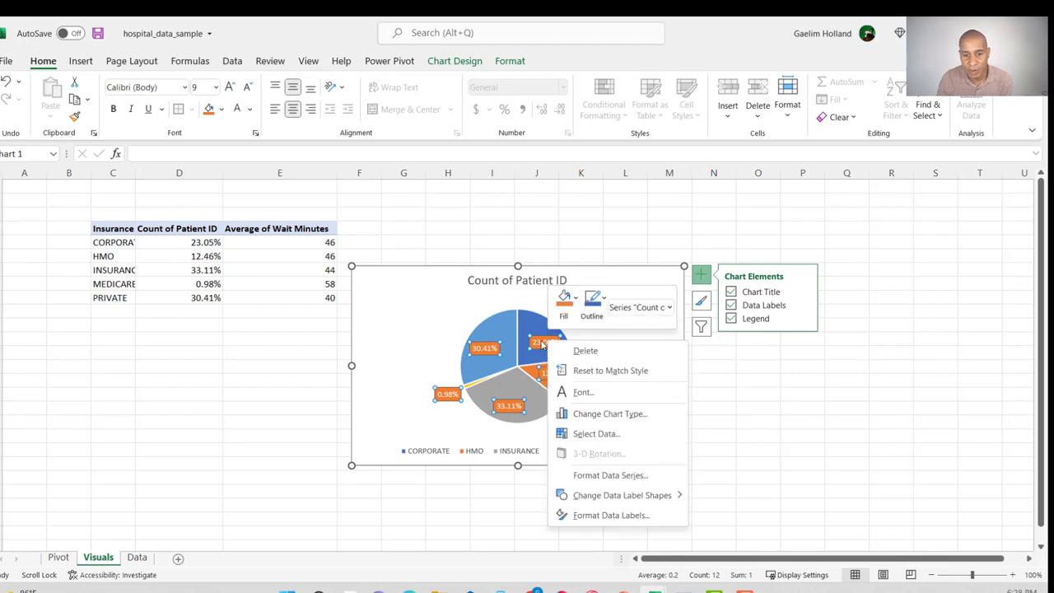
click(485, 353)
right_click(486, 351)
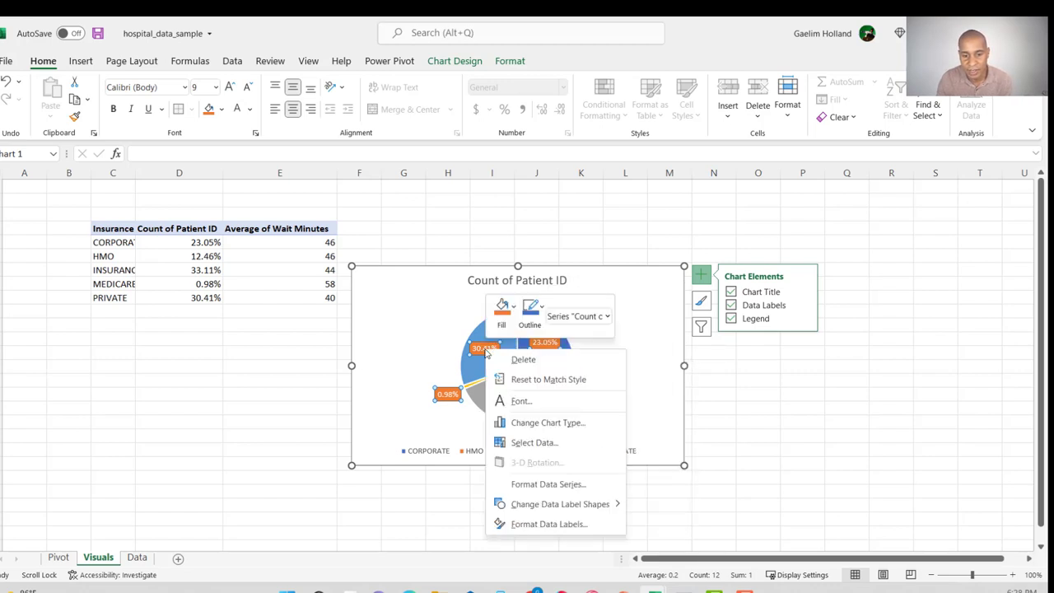
click(511, 523)
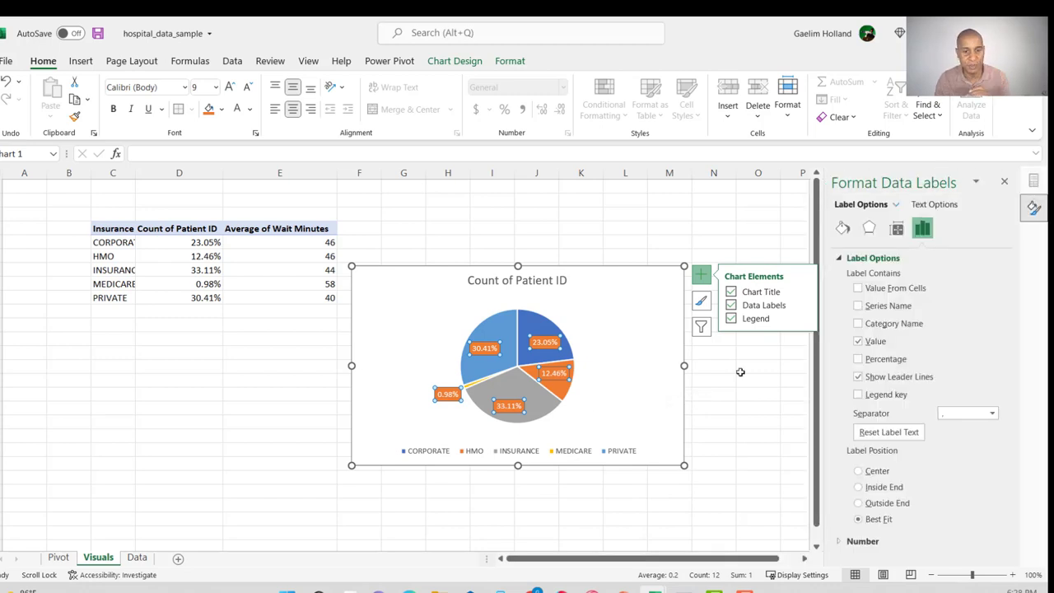
click(858, 323)
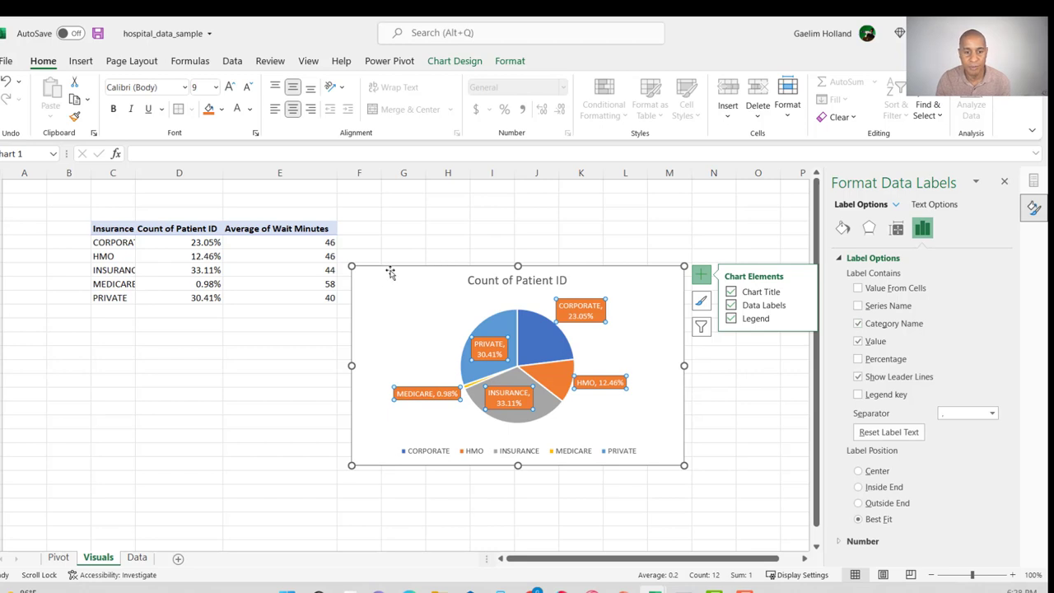
drag(390, 273, 403, 233)
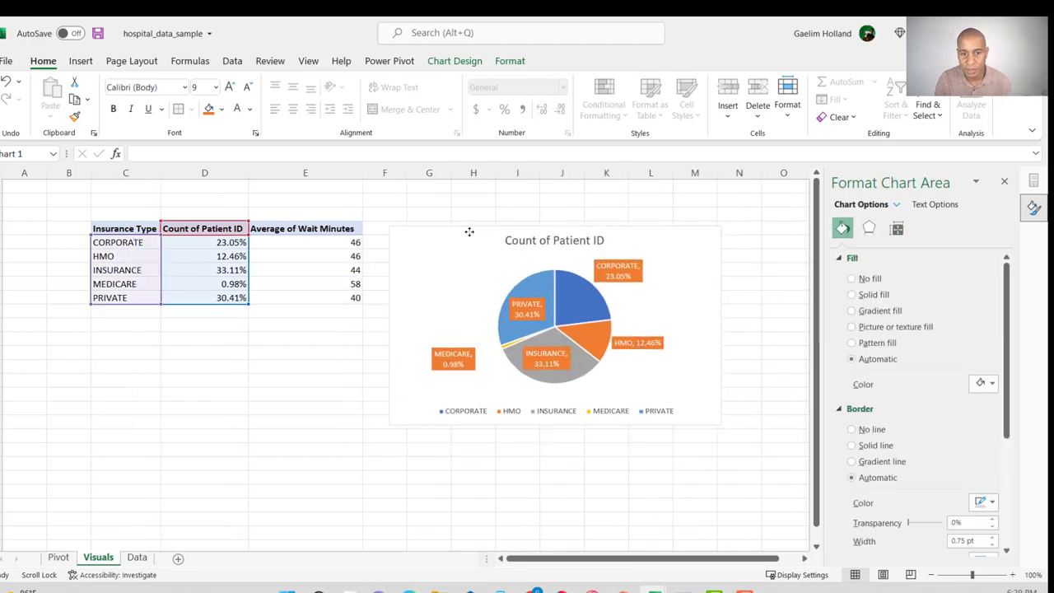
Add the average wait minutes from cells E5:E9 to the labels via Value From Cells.
click(535, 310)
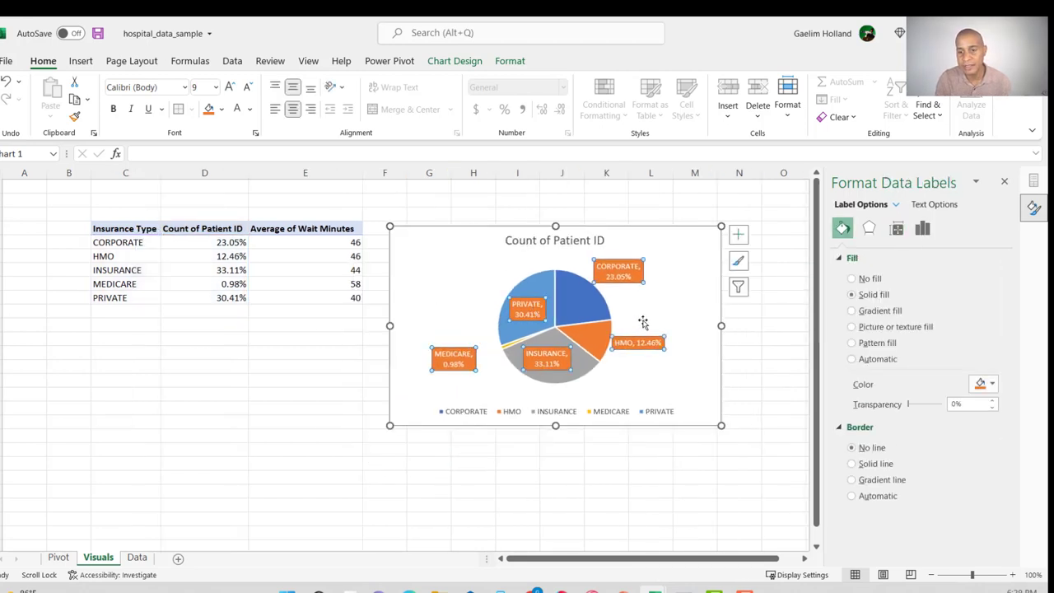
right_click(624, 265)
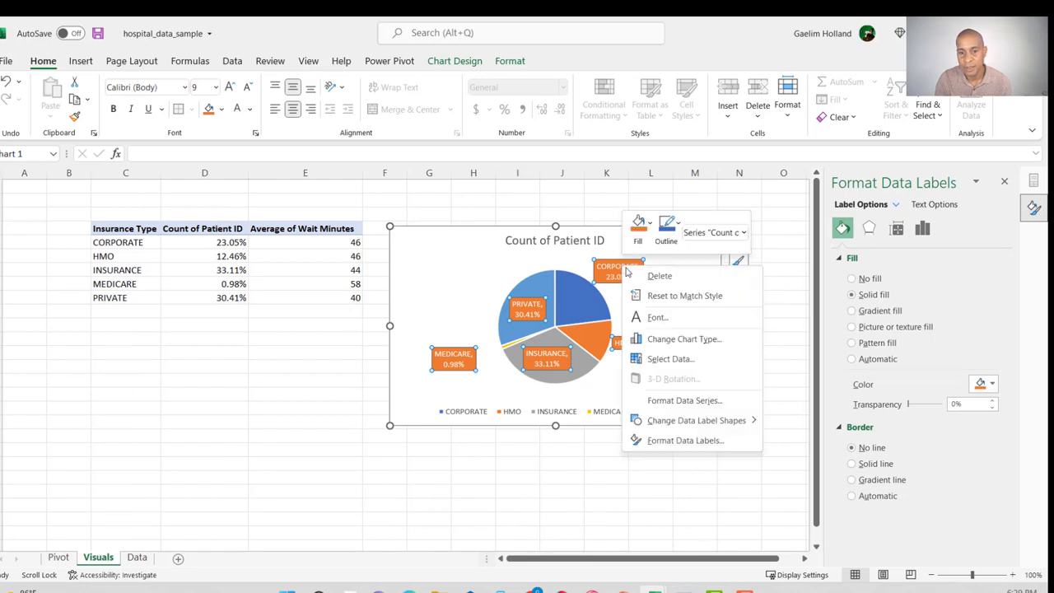
click(671, 441)
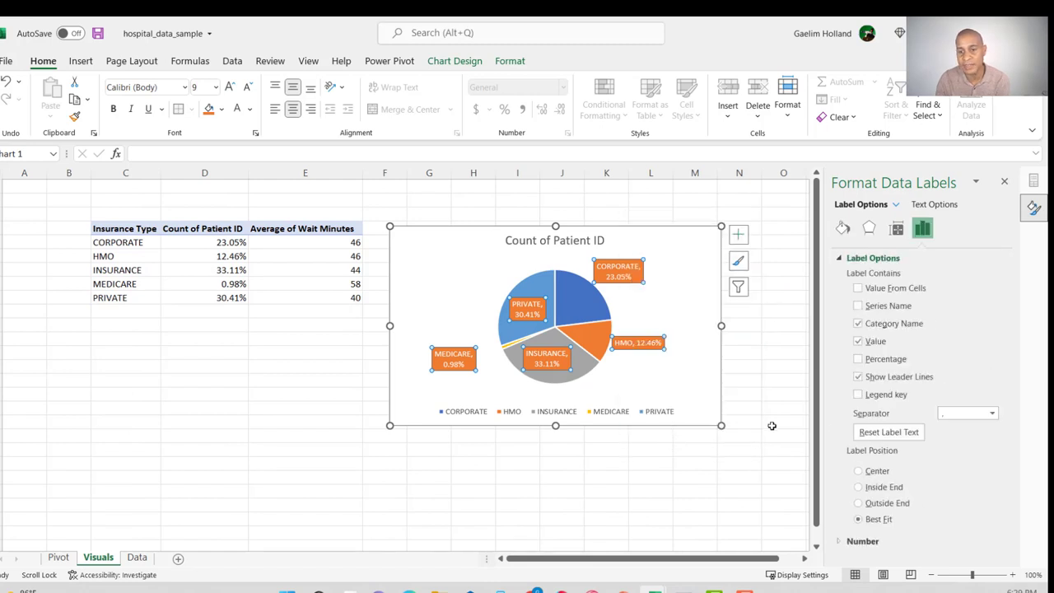
click(858, 288)
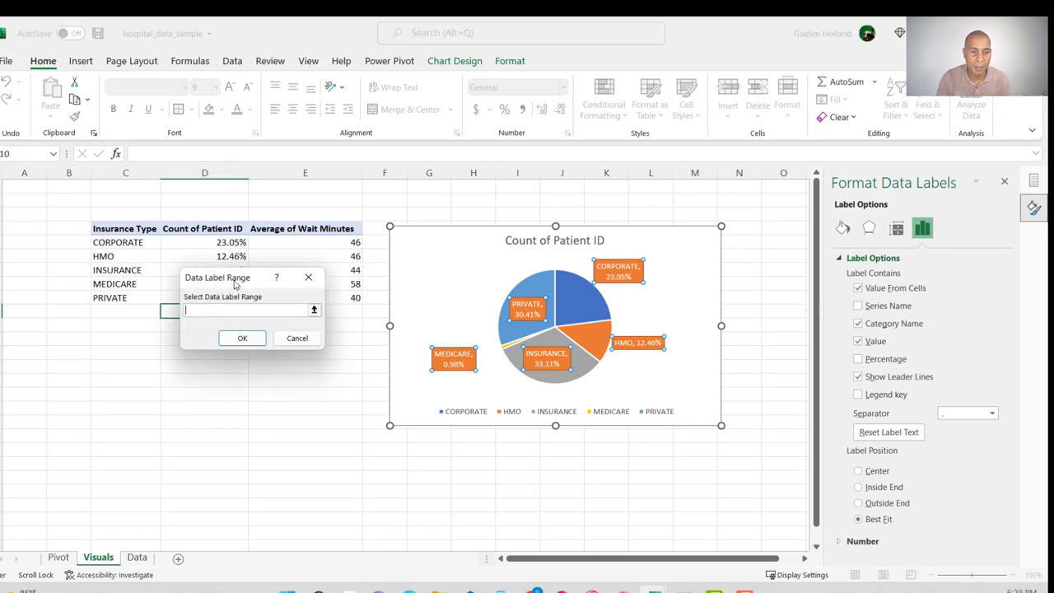
click(301, 240)
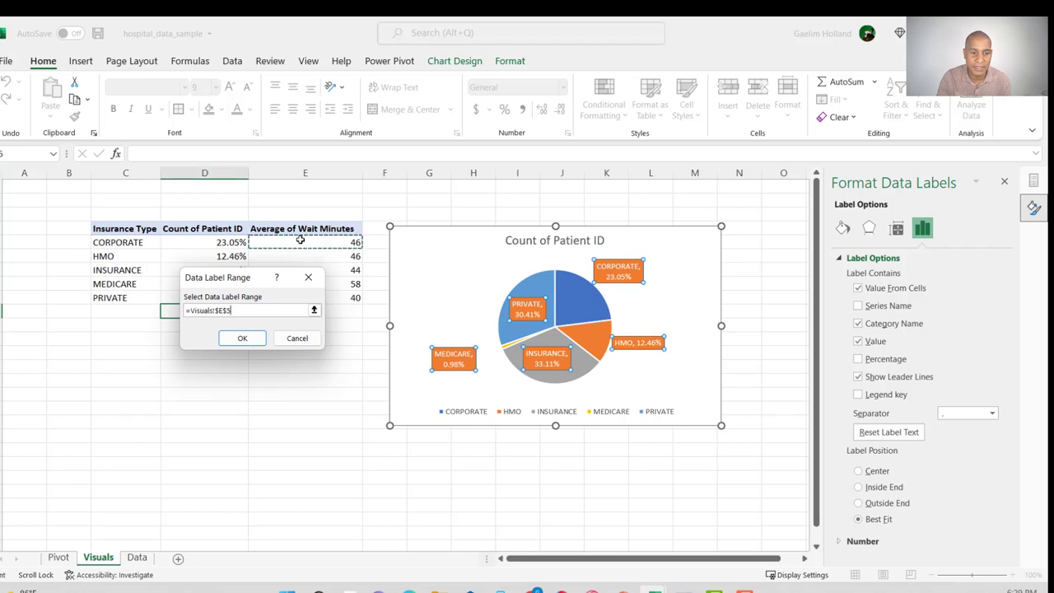
drag(301, 239, 296, 294)
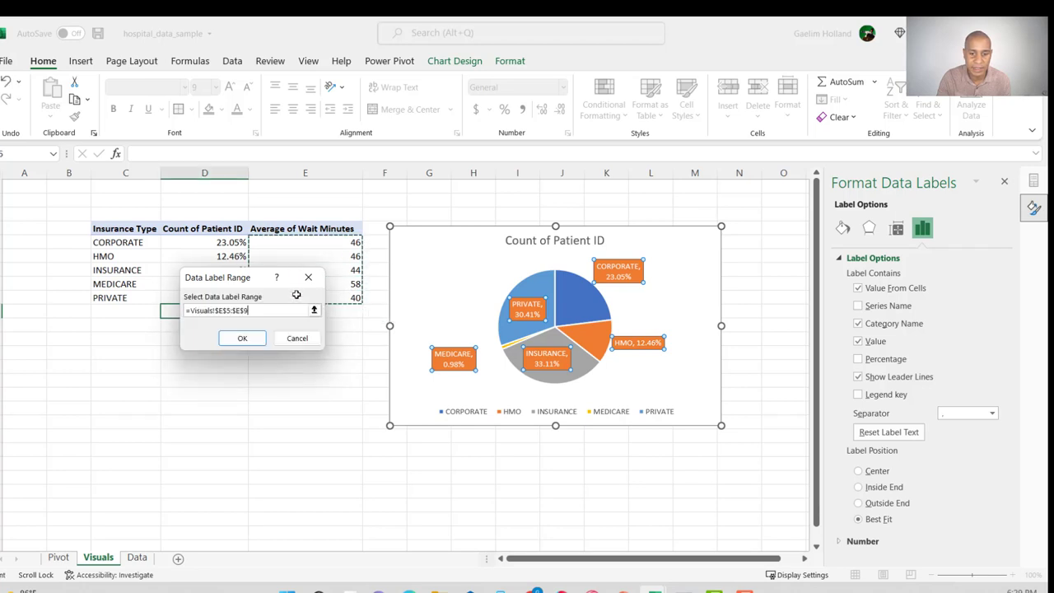
key(Return)
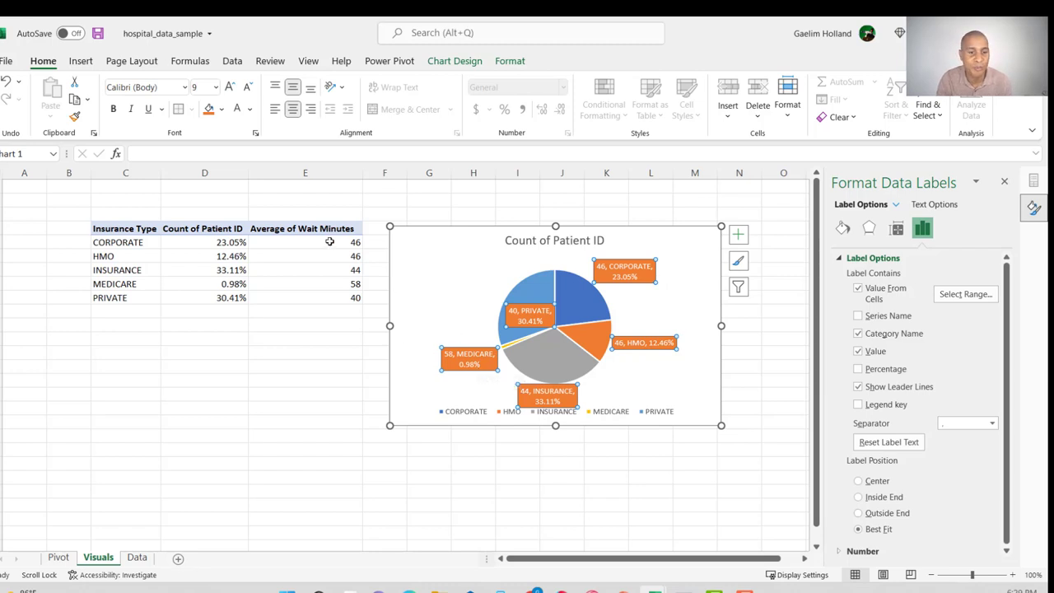
Give the average wait cells E5:E9 the custom format ##"min" and enlarge the pie chart.
drag(318, 238, 320, 299)
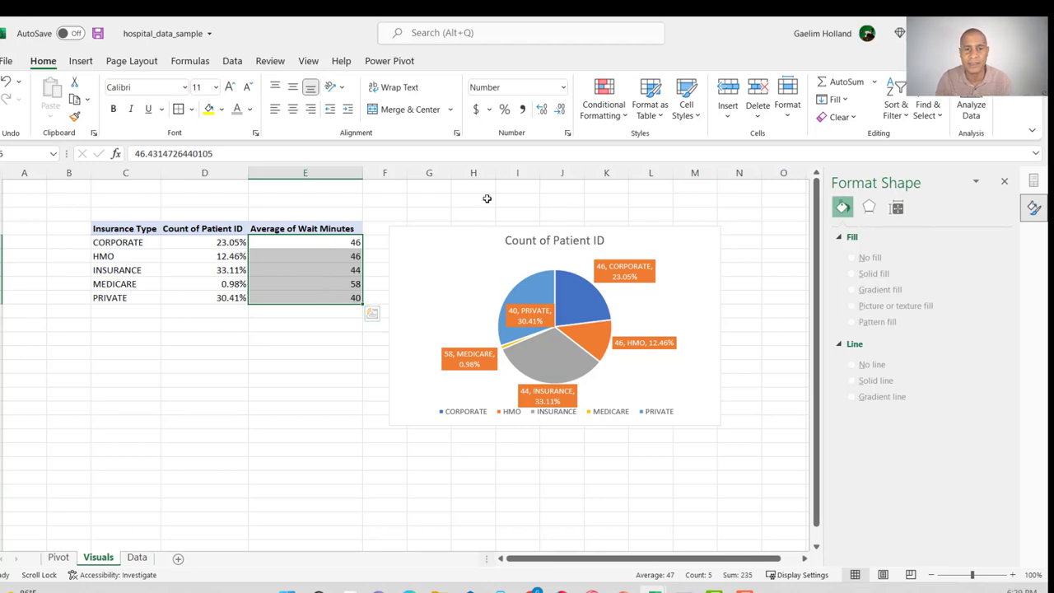
click(562, 89)
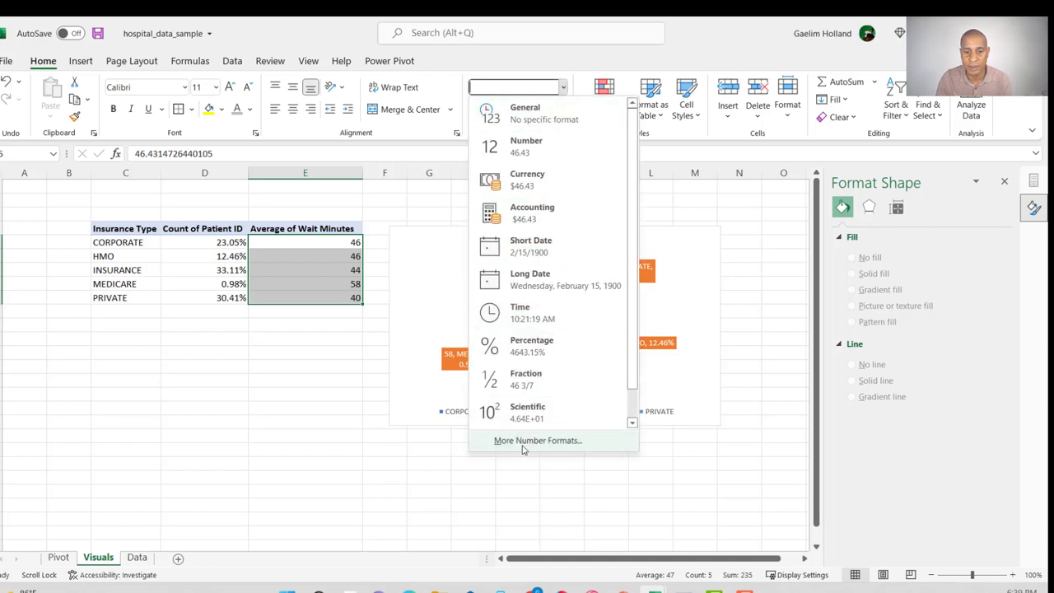
click(537, 440)
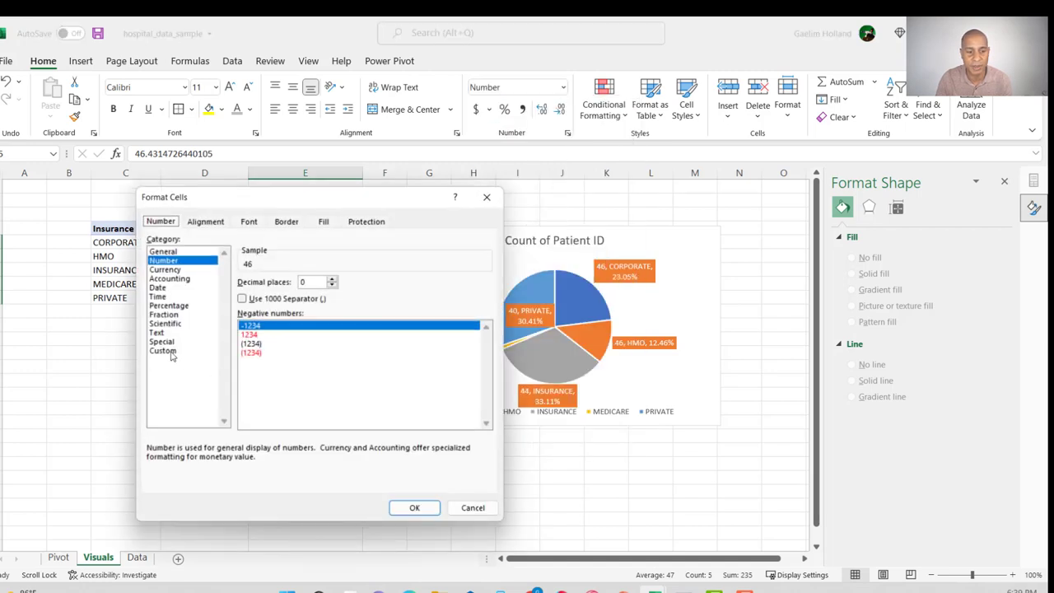
click(164, 350)
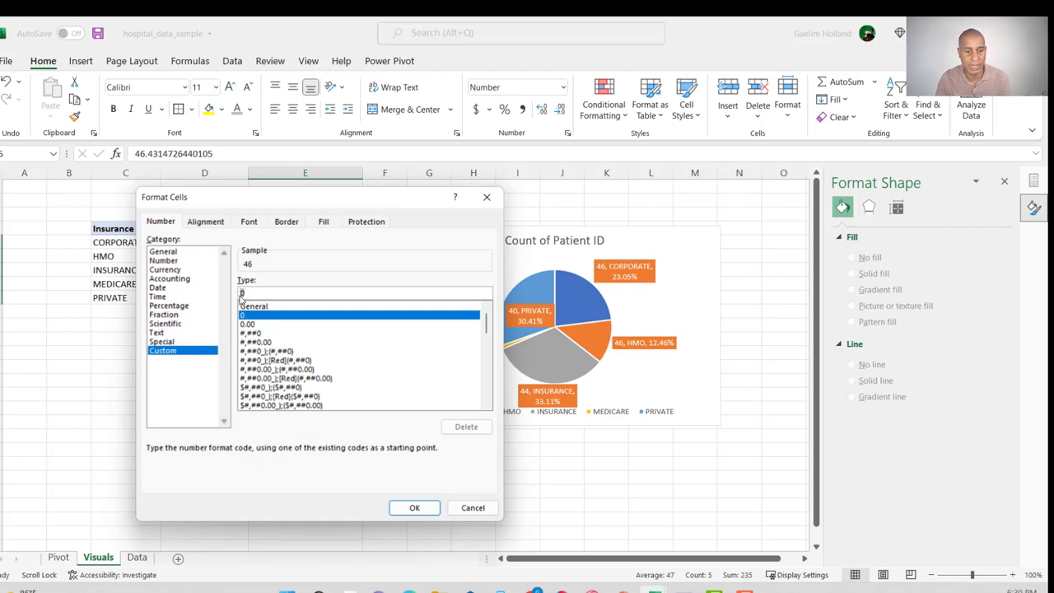
text(##"mi)
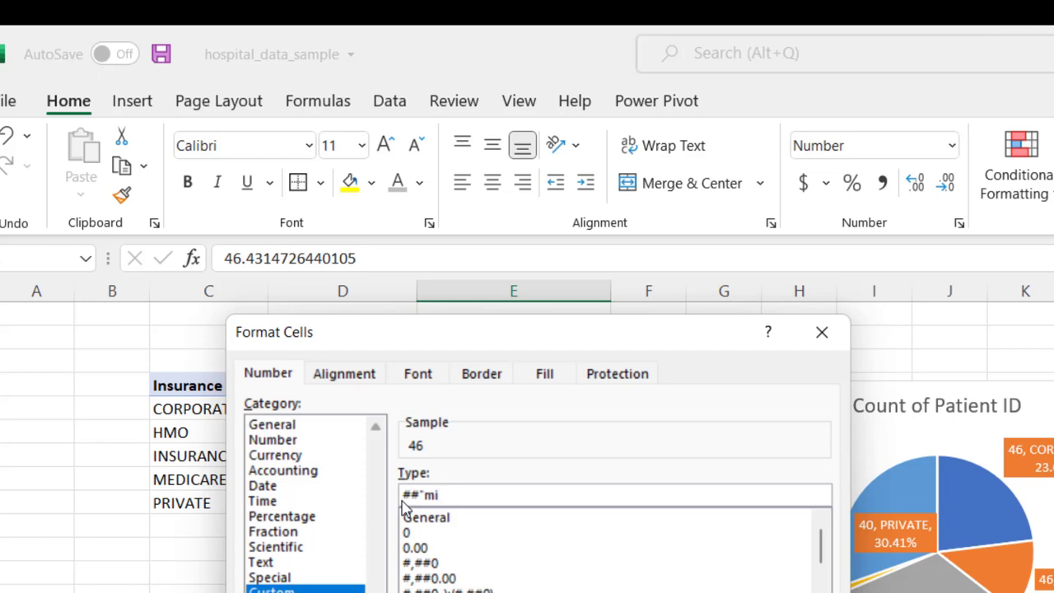
text(n")
key(Return)
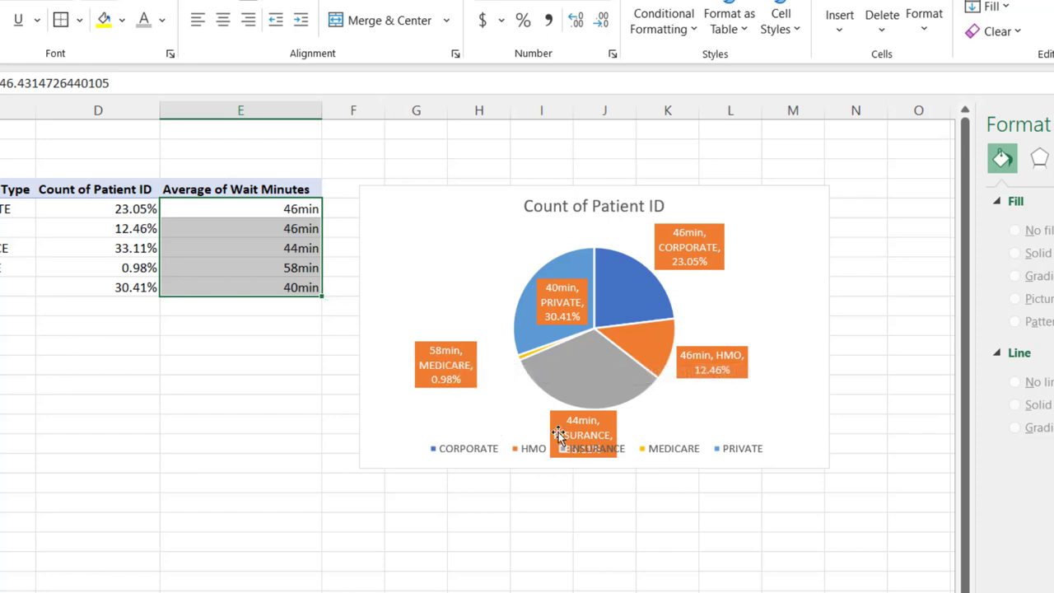
click(824, 460)
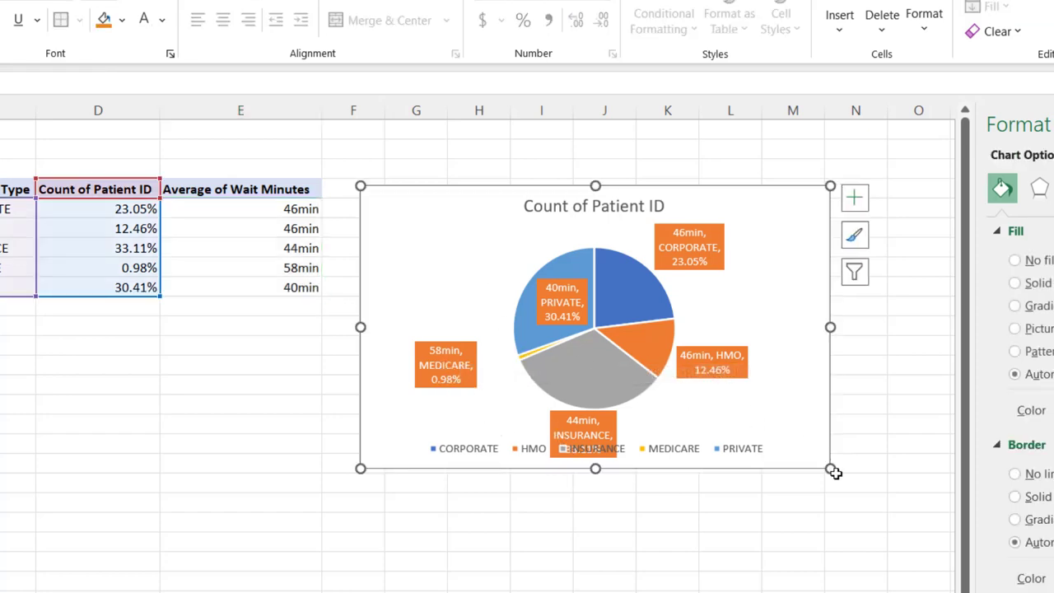
drag(826, 469, 907, 592)
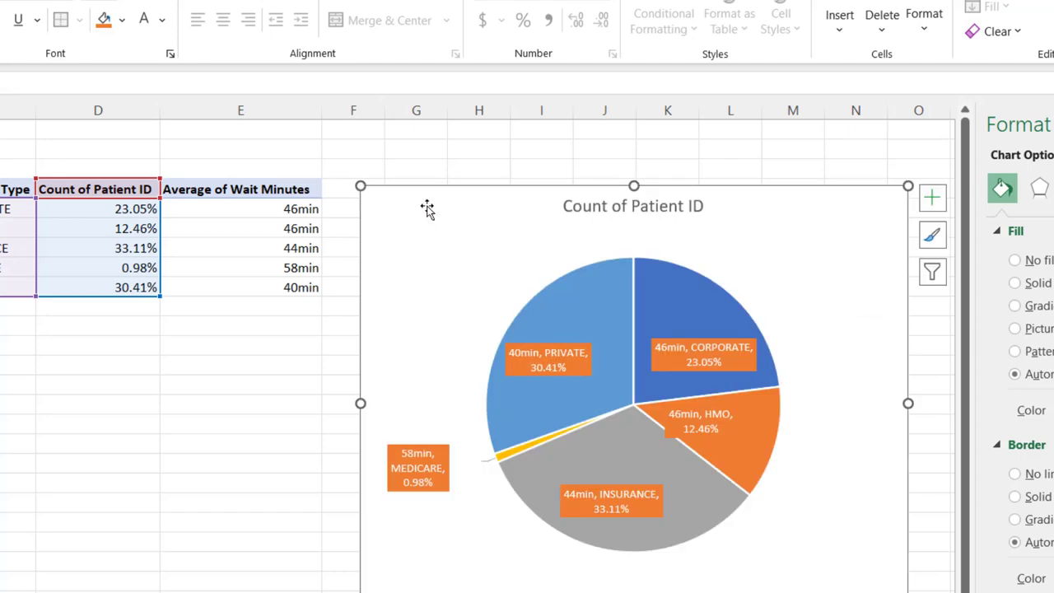
Shift the pie chart up-left and append 'by Financial and Wait Times' to its title.
drag(426, 207, 358, 183)
mouse_move(533, 369)
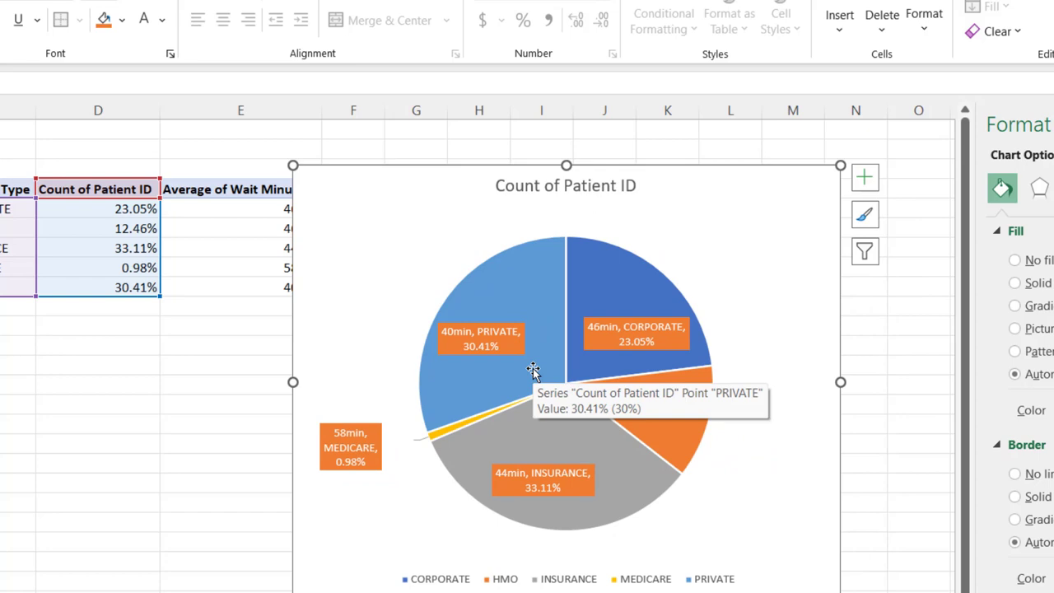
click(557, 189)
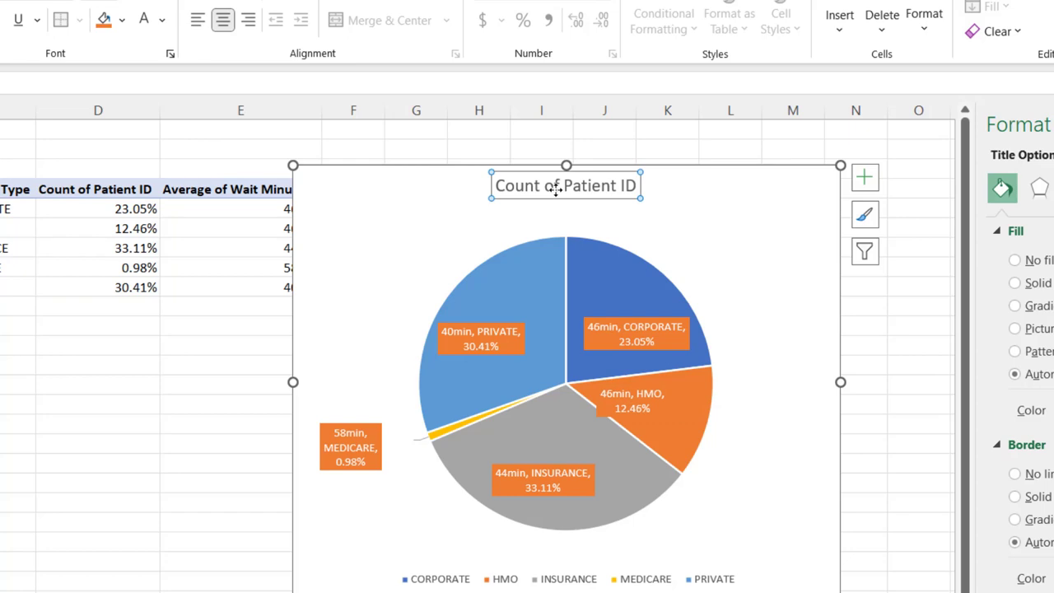
click(635, 186)
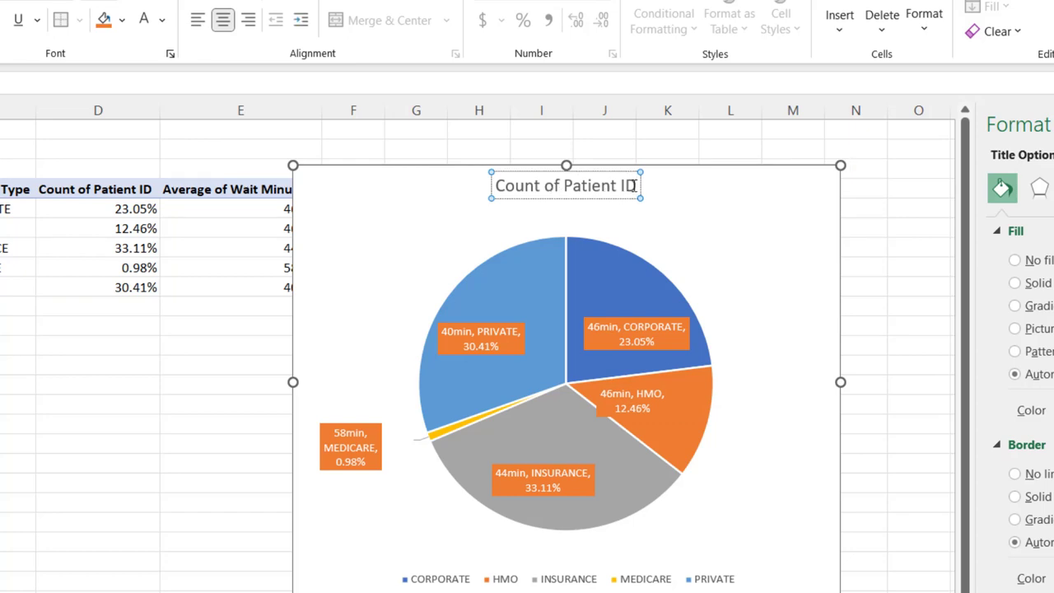
text(by Financil)
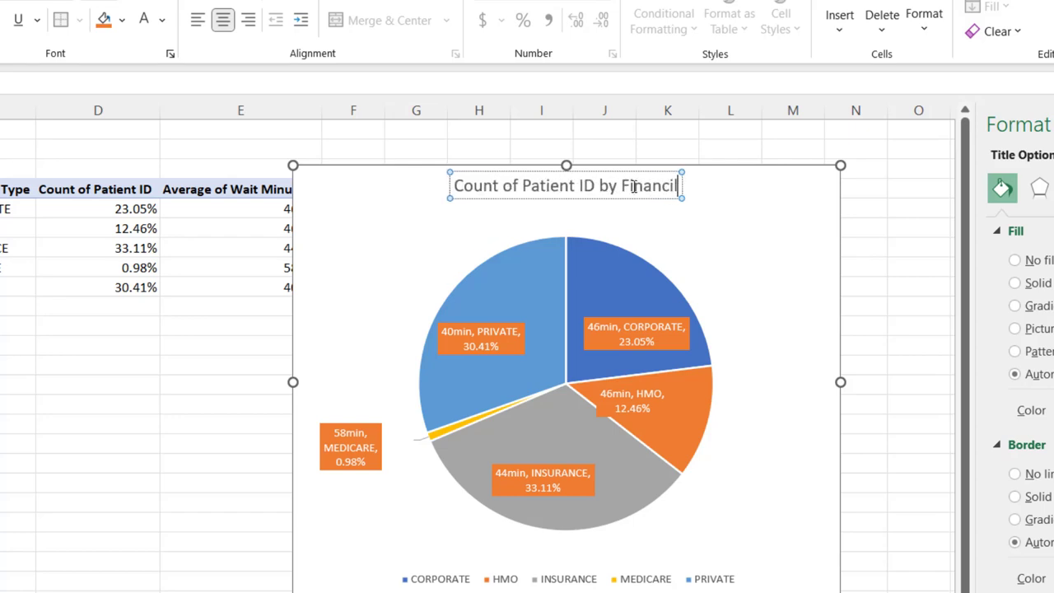
key(BackSpace)
text(al and Wait T)
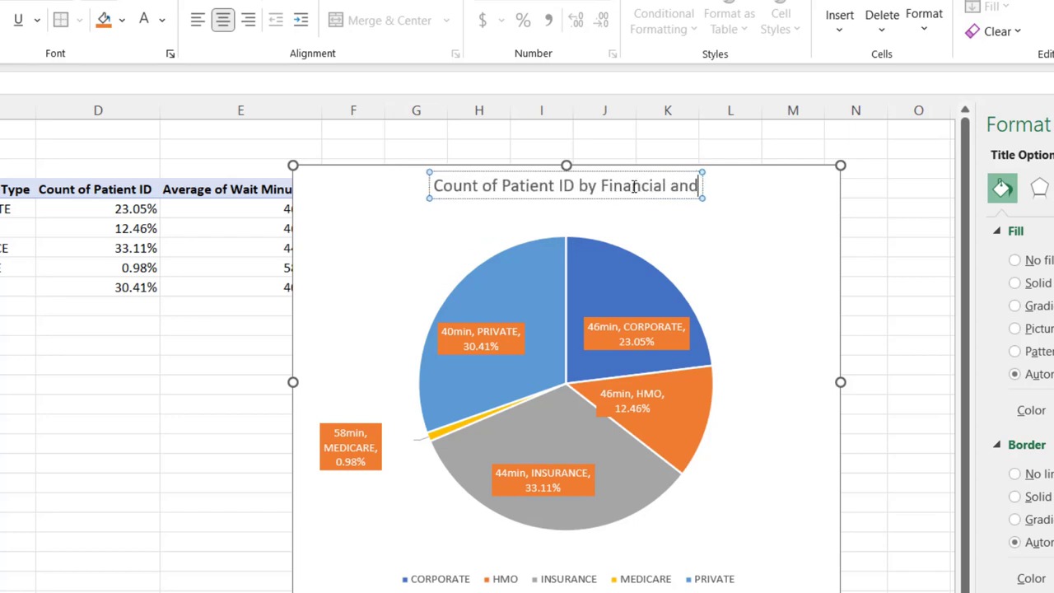
text(imes)
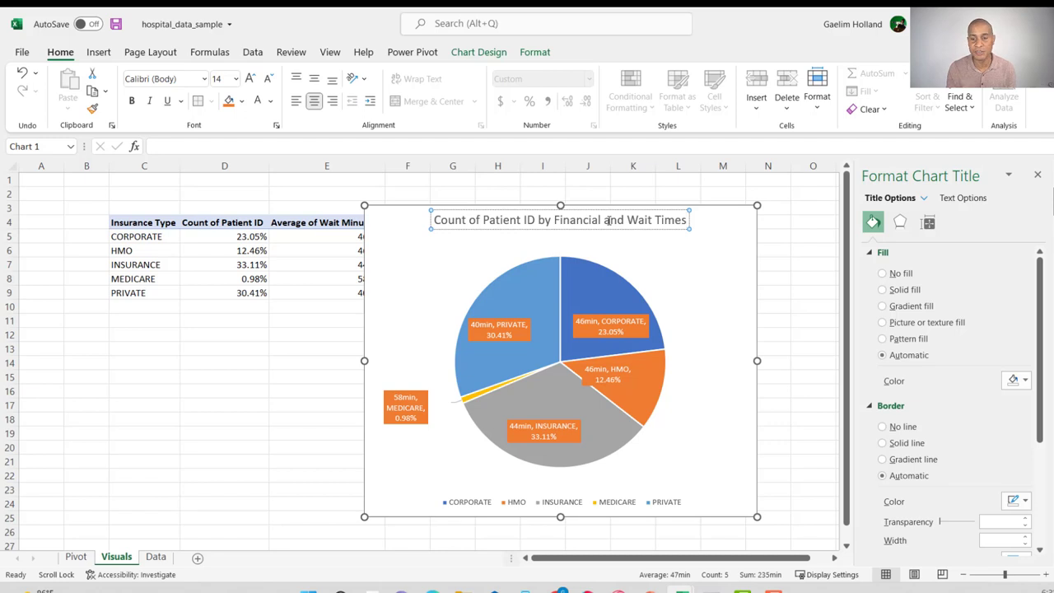
Move the Pivot sheet's pie chart below its pivot table and select a cell in the Data sheet.
click(75, 557)
drag(370, 267, 91, 374)
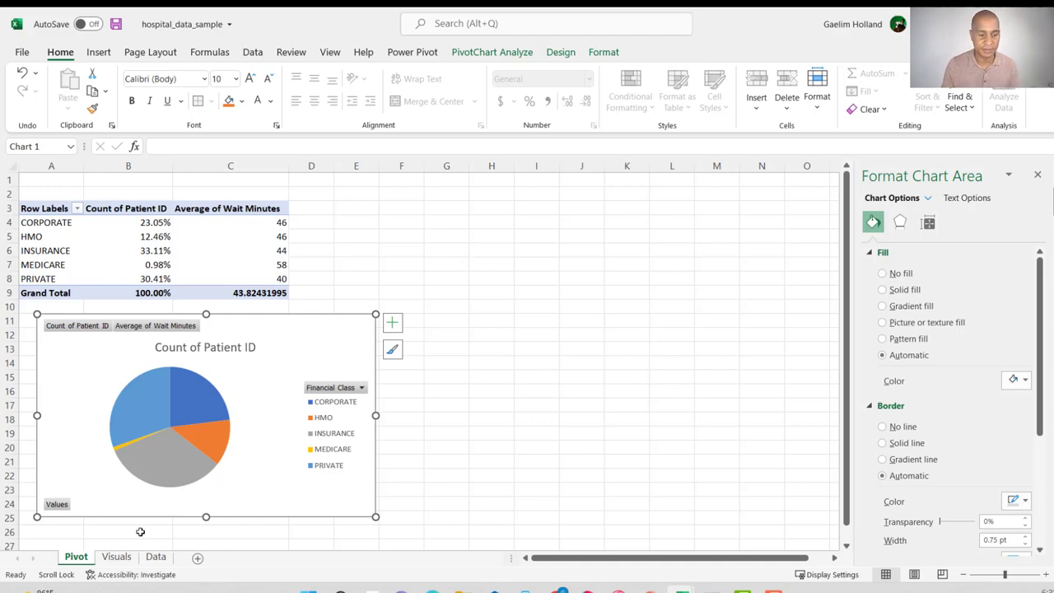
click(149, 561)
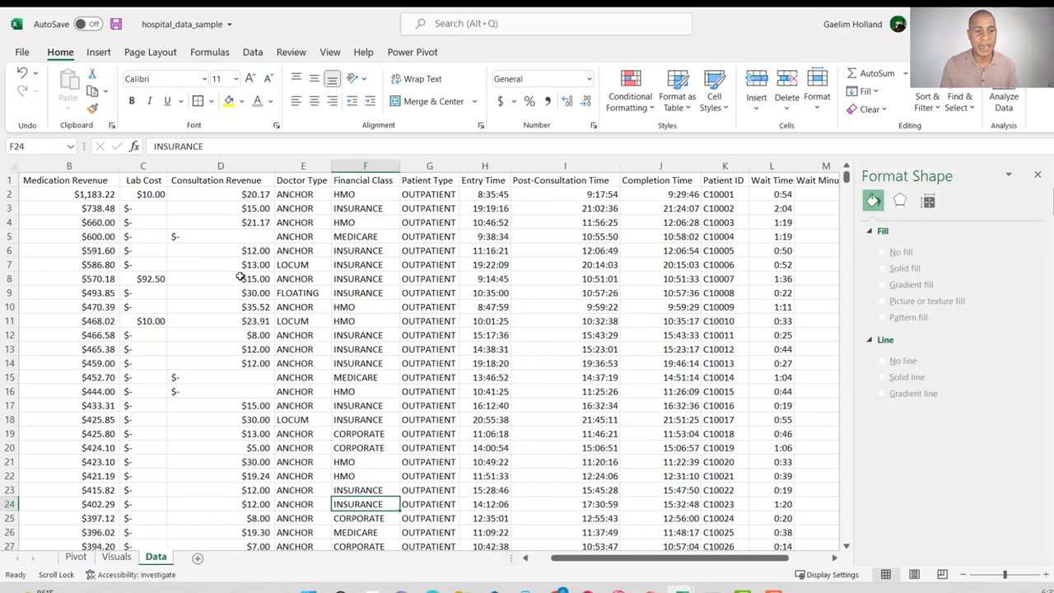
click(234, 203)
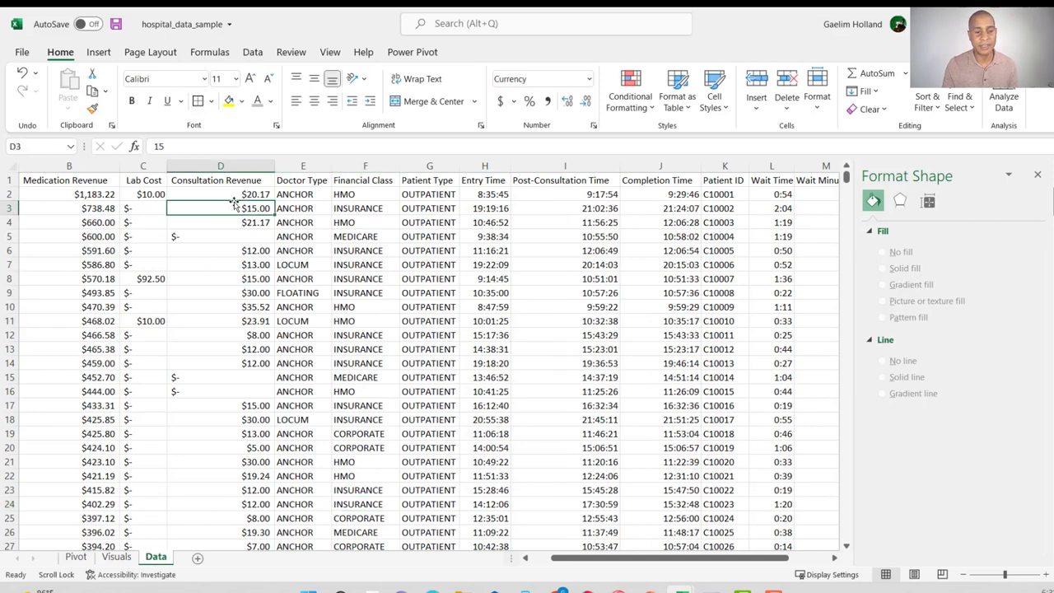
Insert a new PivotTable from the Data range on the existing worksheet at Pivot!$G$3.
click(100, 54)
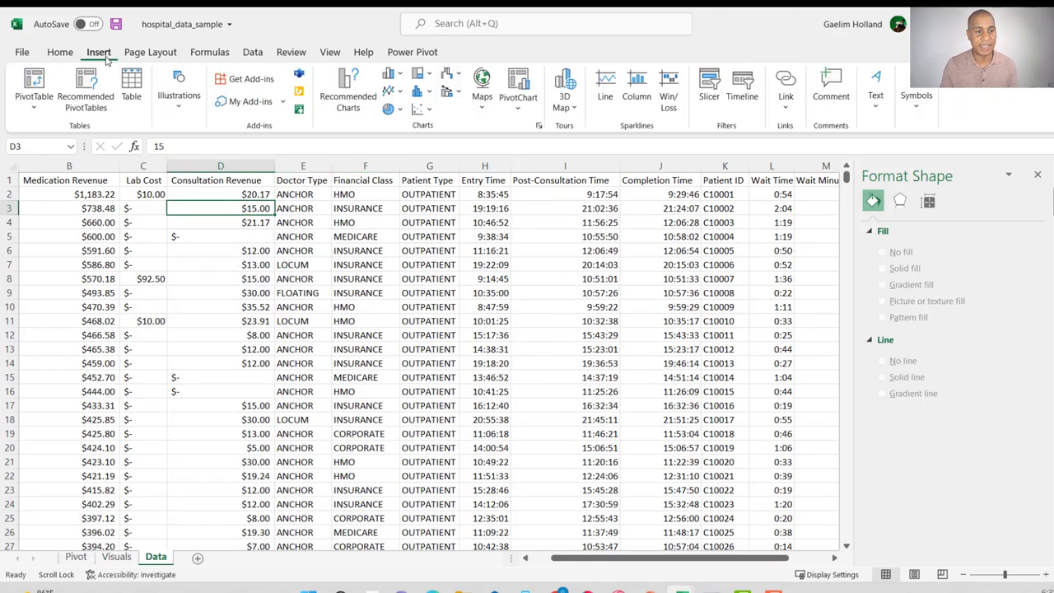
click(34, 82)
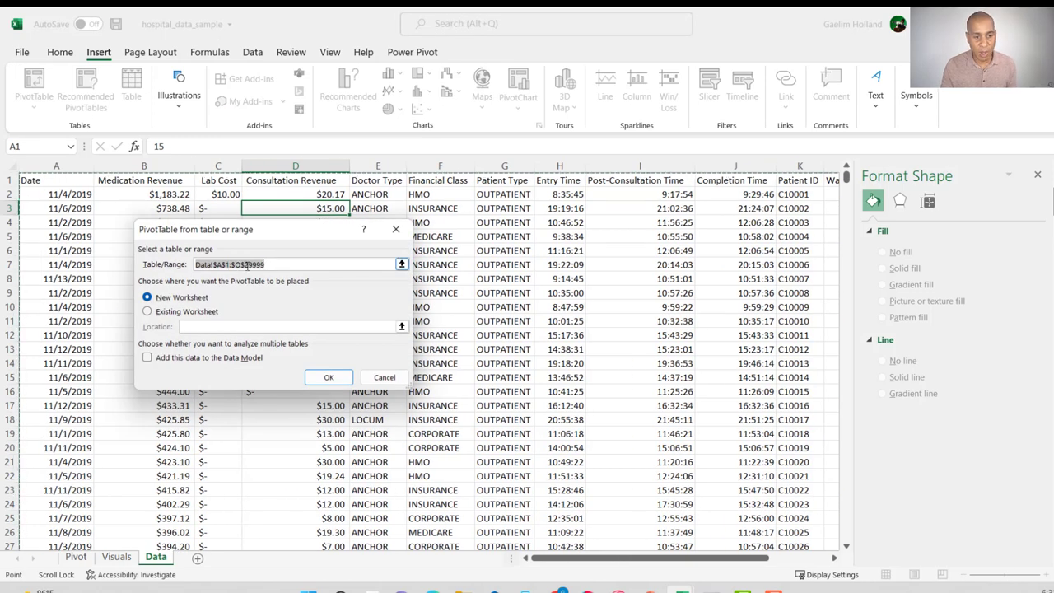
click(151, 314)
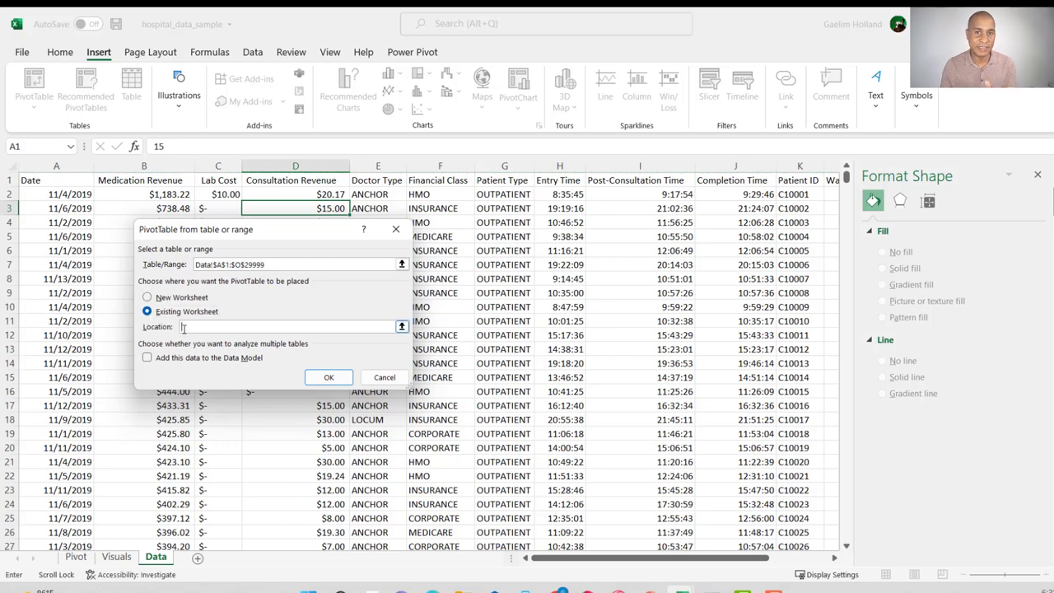
click(76, 558)
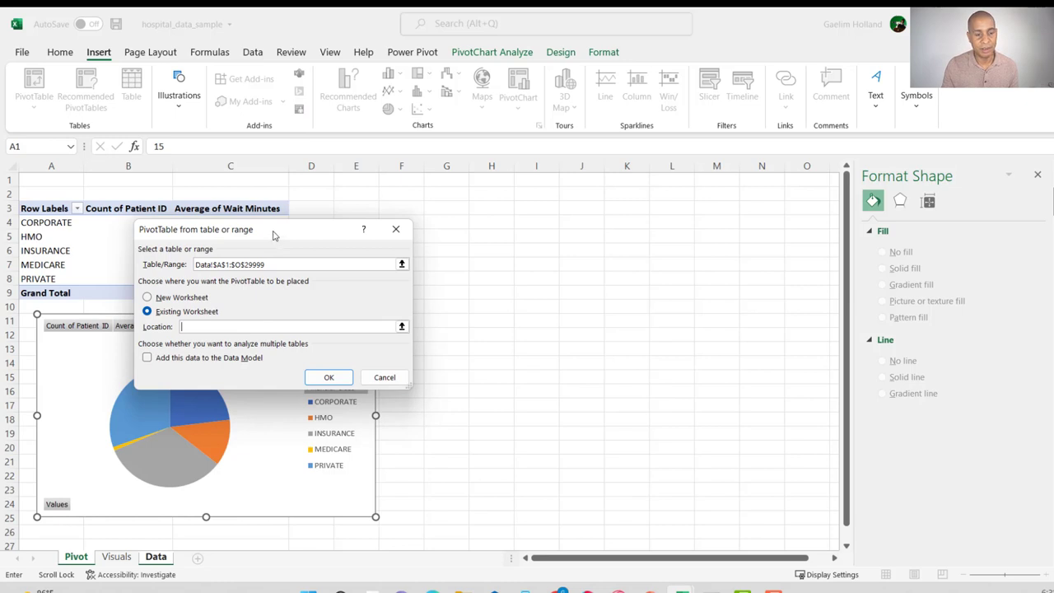
drag(287, 235, 610, 367)
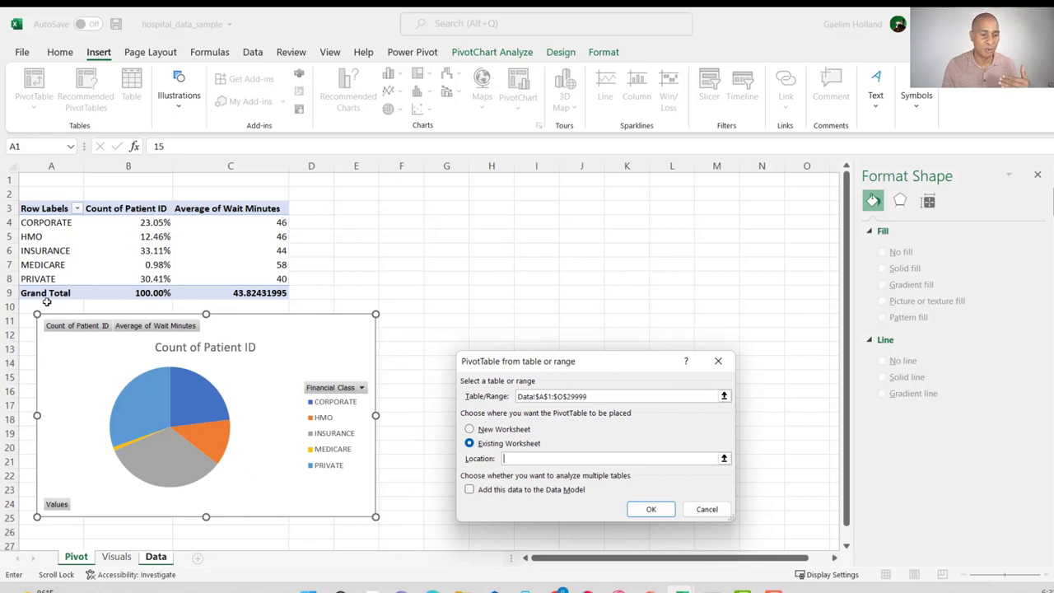
click(444, 205)
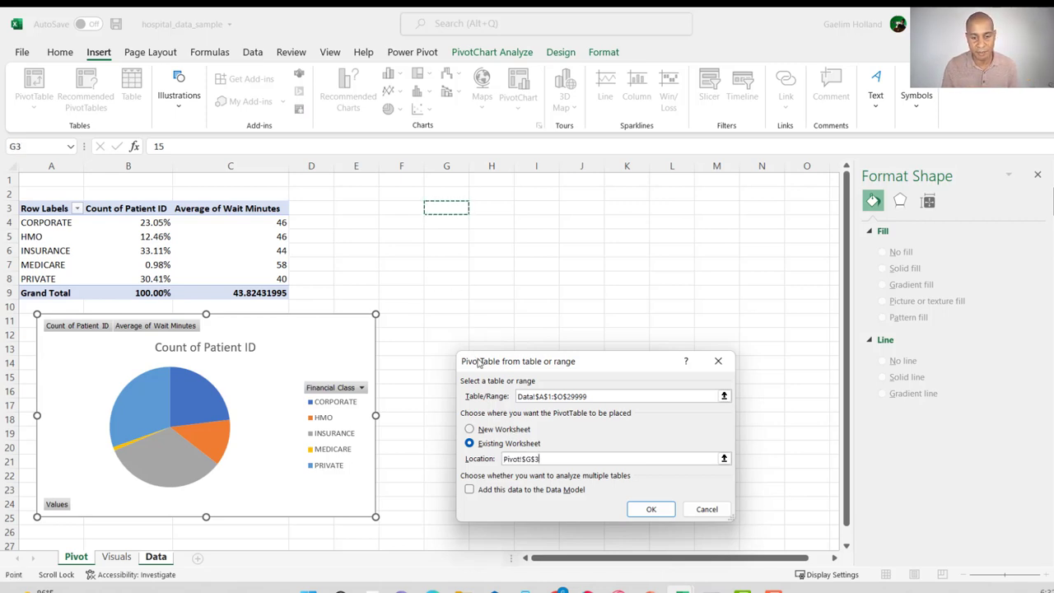
click(650, 510)
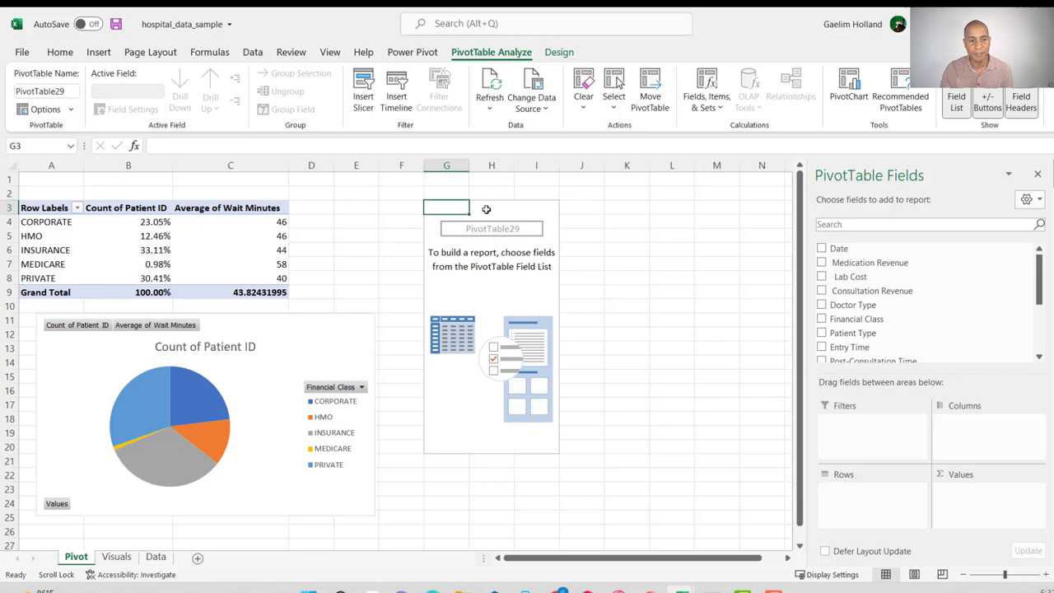
Put Day of Week in rows and Wait Minutes in values, summarized as Average.
click(120, 557)
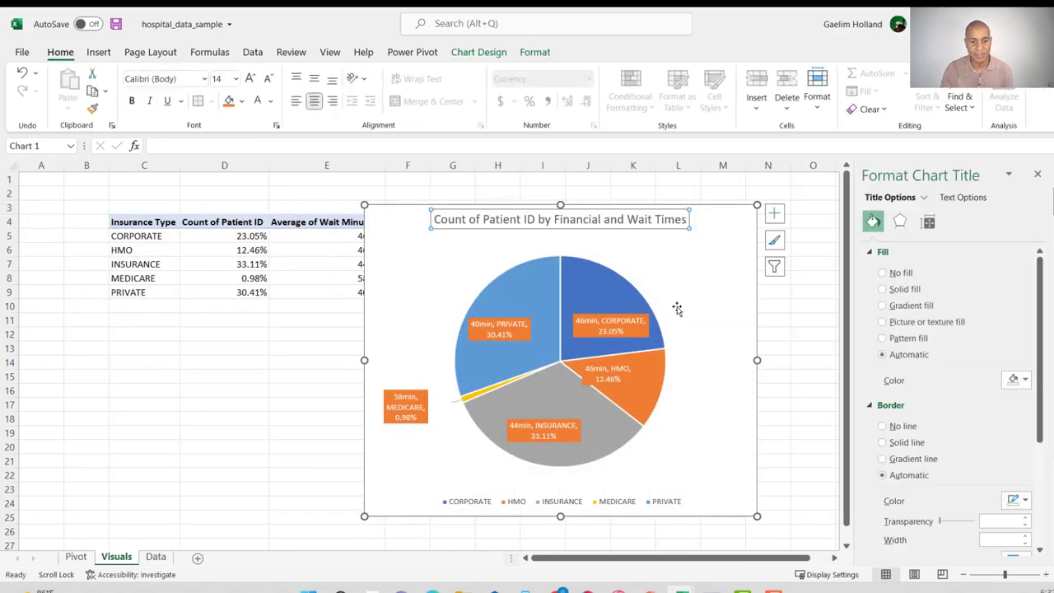
click(76, 558)
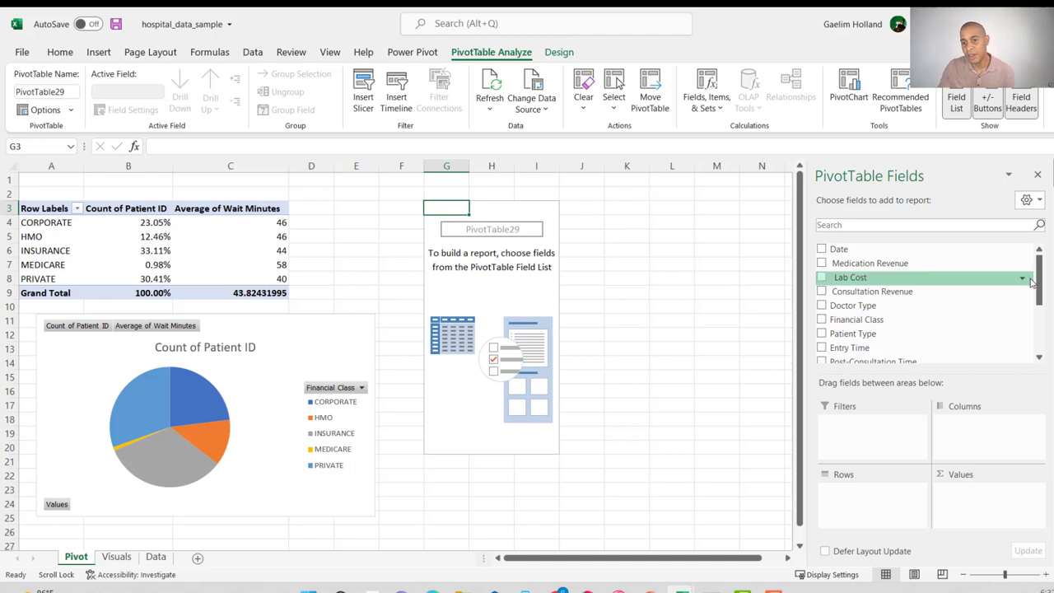
drag(1039, 277, 1040, 322)
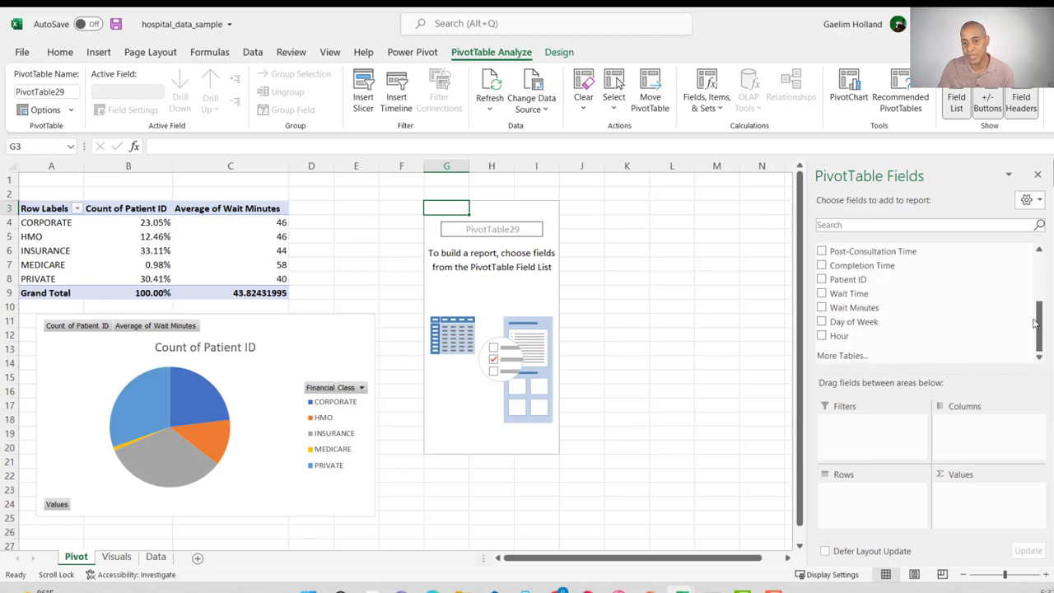
click(821, 321)
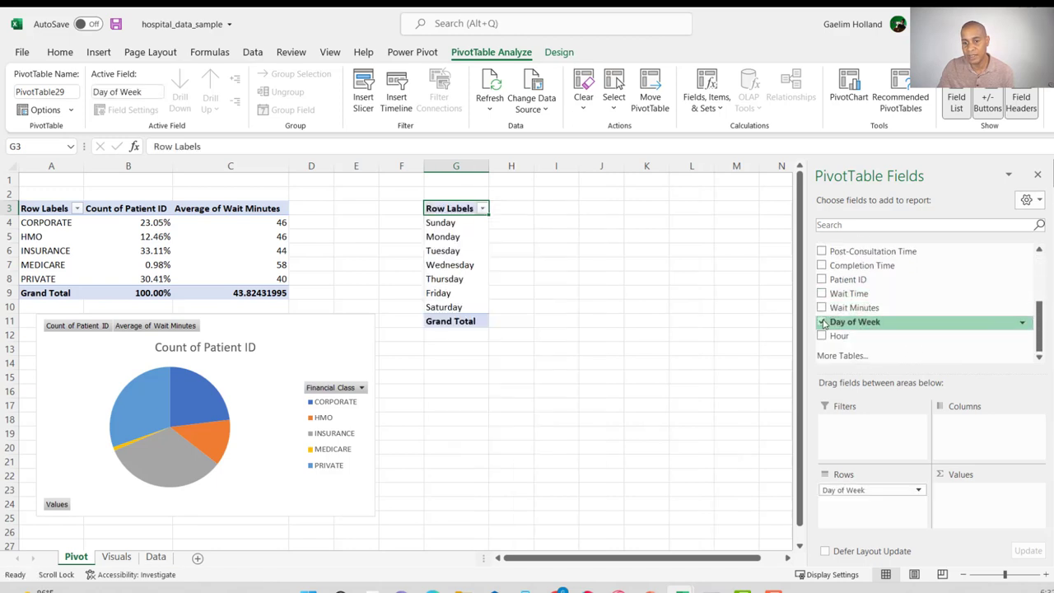
drag(853, 307, 974, 488)
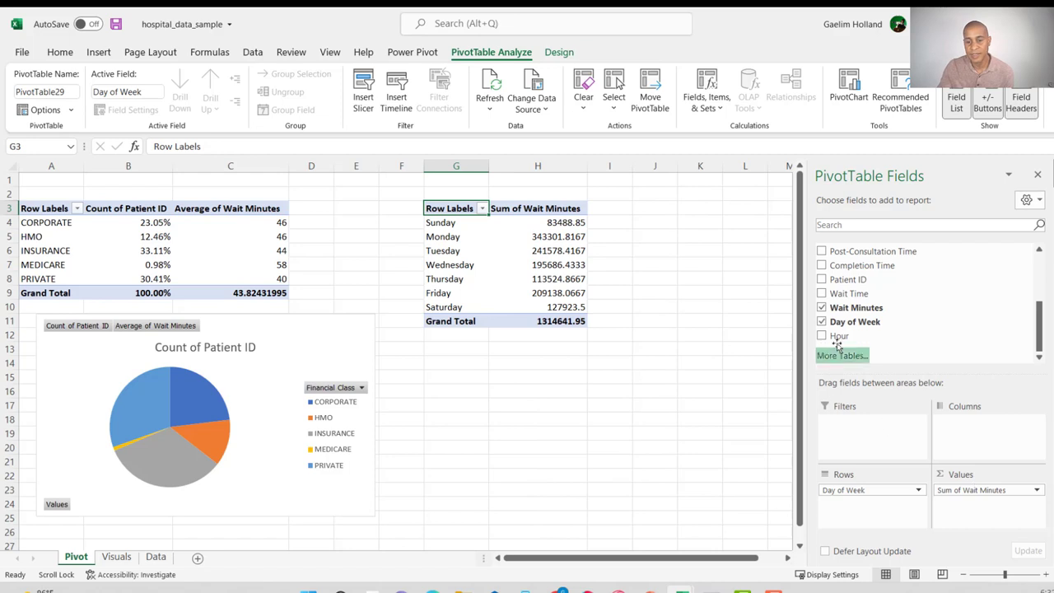
click(1030, 489)
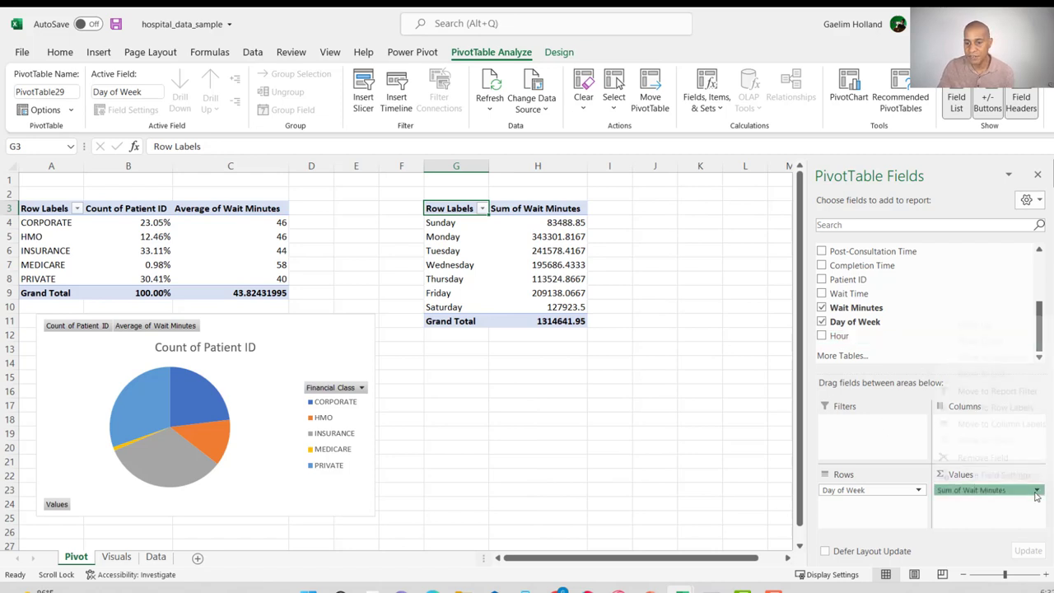
click(996, 475)
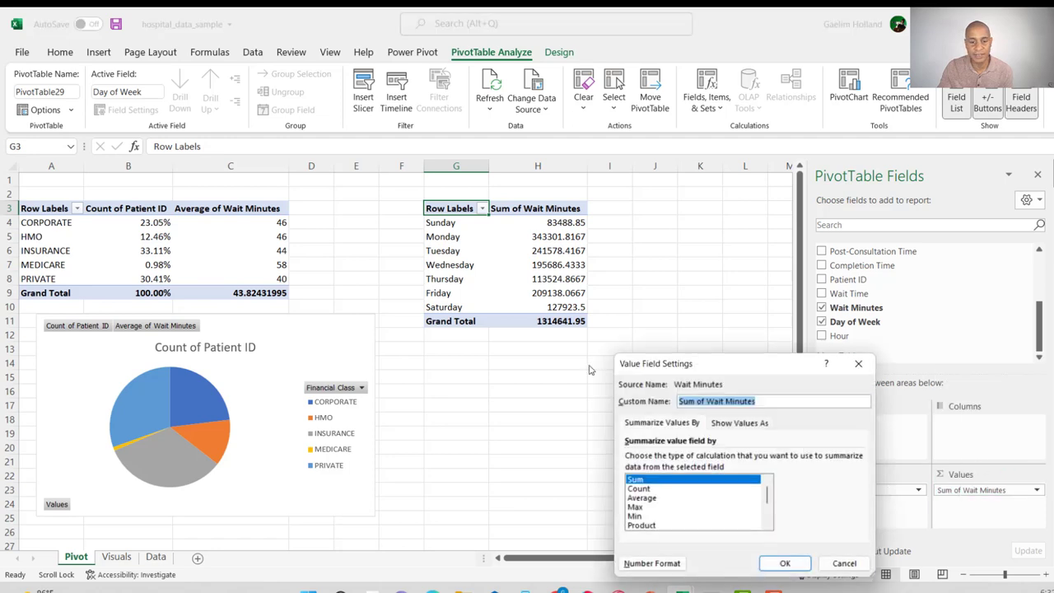
click(641, 498)
key(Return)
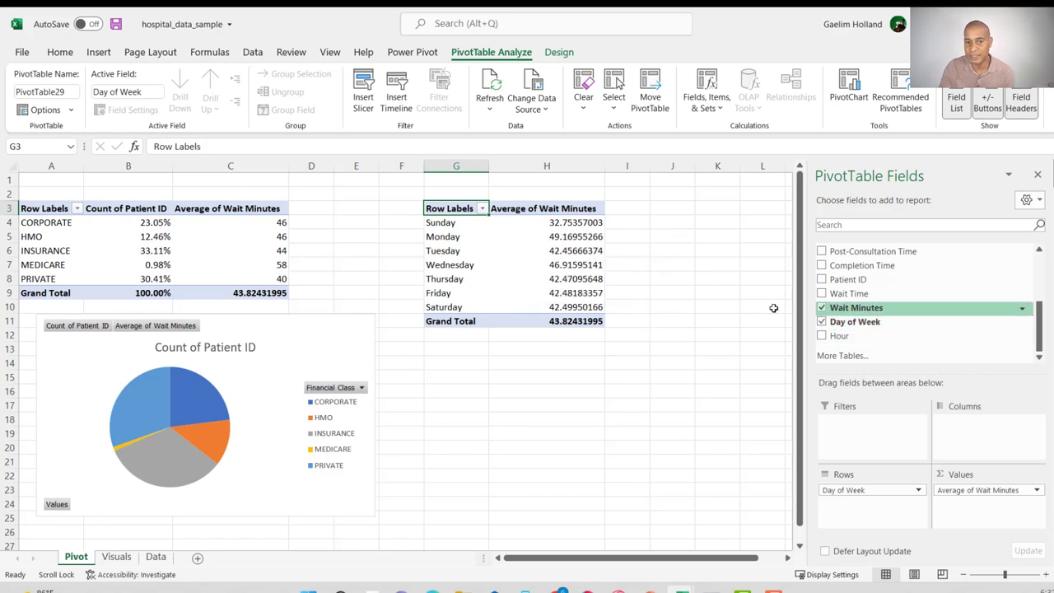
drag(562, 229, 560, 307)
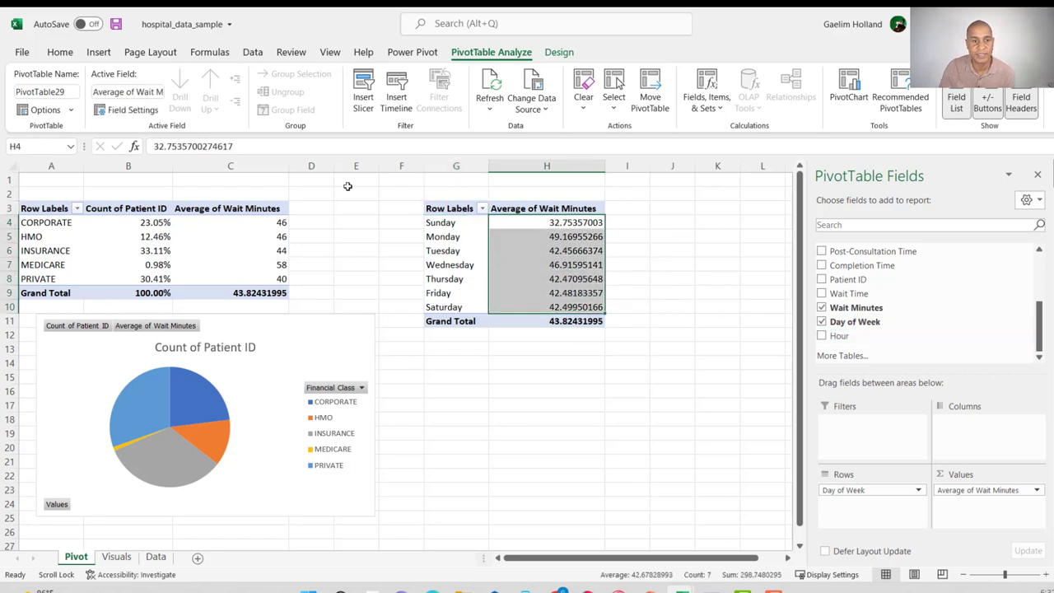
Cut the daily average waits to one decimal, add Count of Patient ID, and select G3:I10.
click(58, 53)
click(585, 101)
click(585, 102)
click(585, 102)
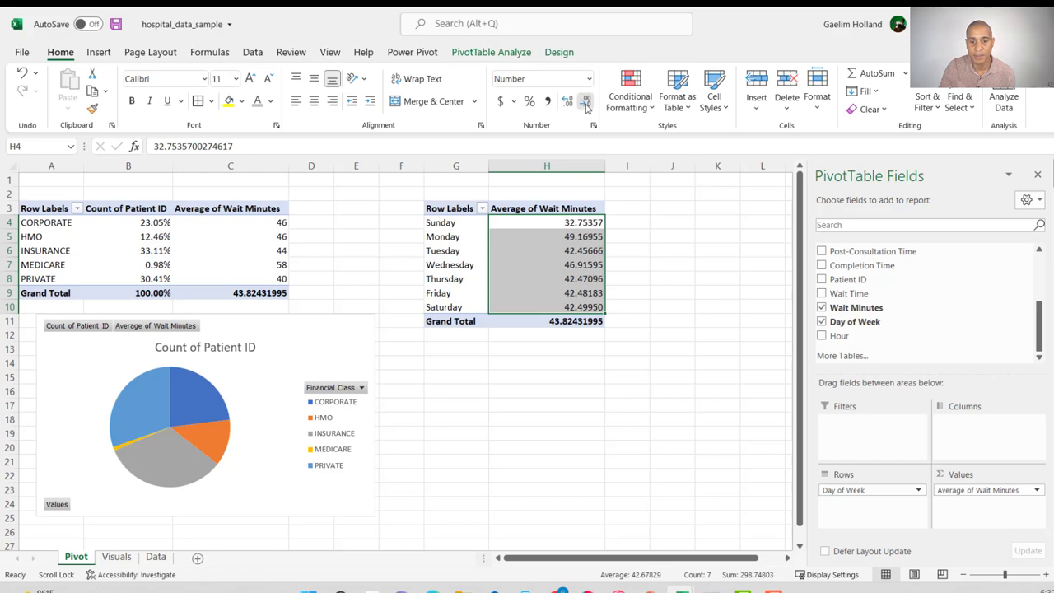
click(585, 101)
click(586, 102)
click(586, 101)
click(585, 102)
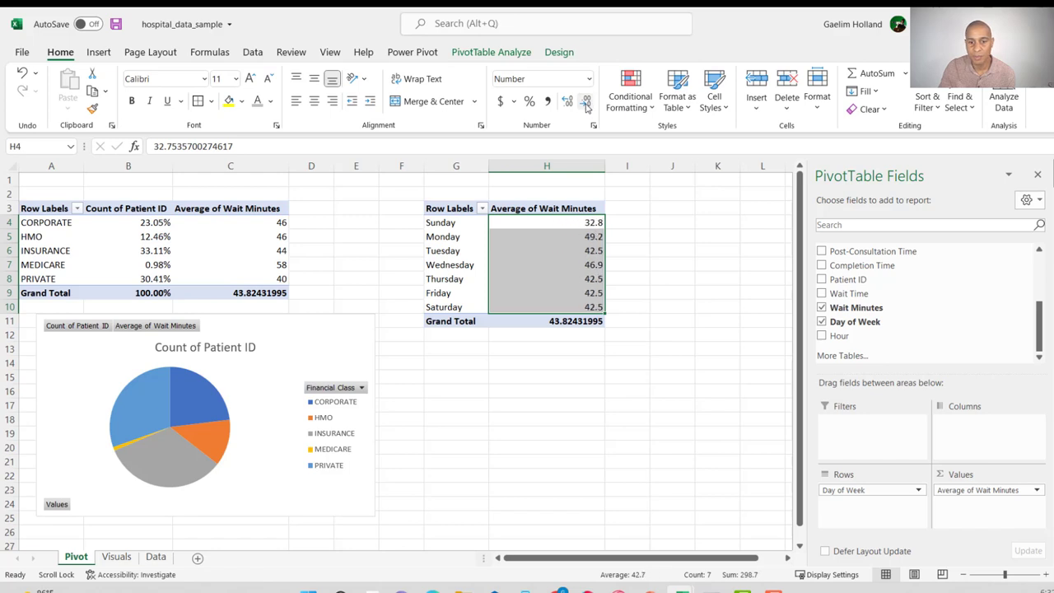
click(576, 237)
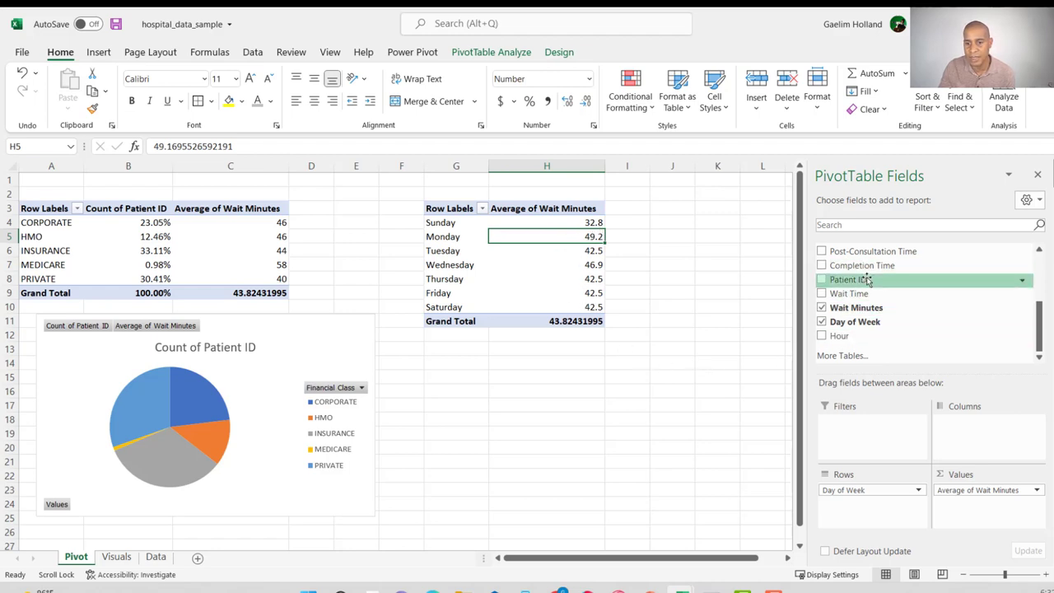
drag(848, 279, 1000, 506)
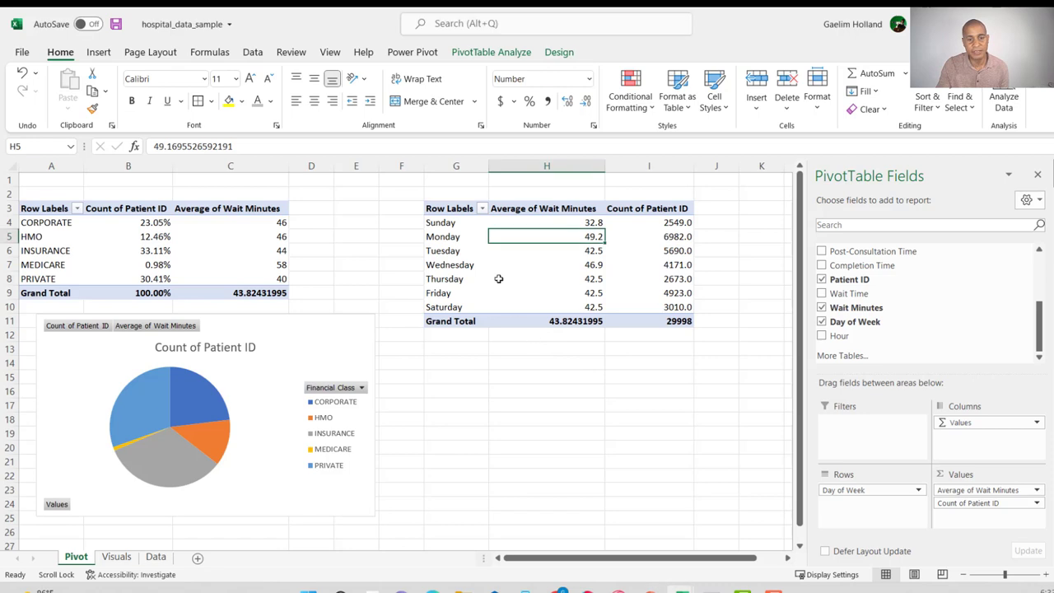
drag(433, 210, 637, 310)
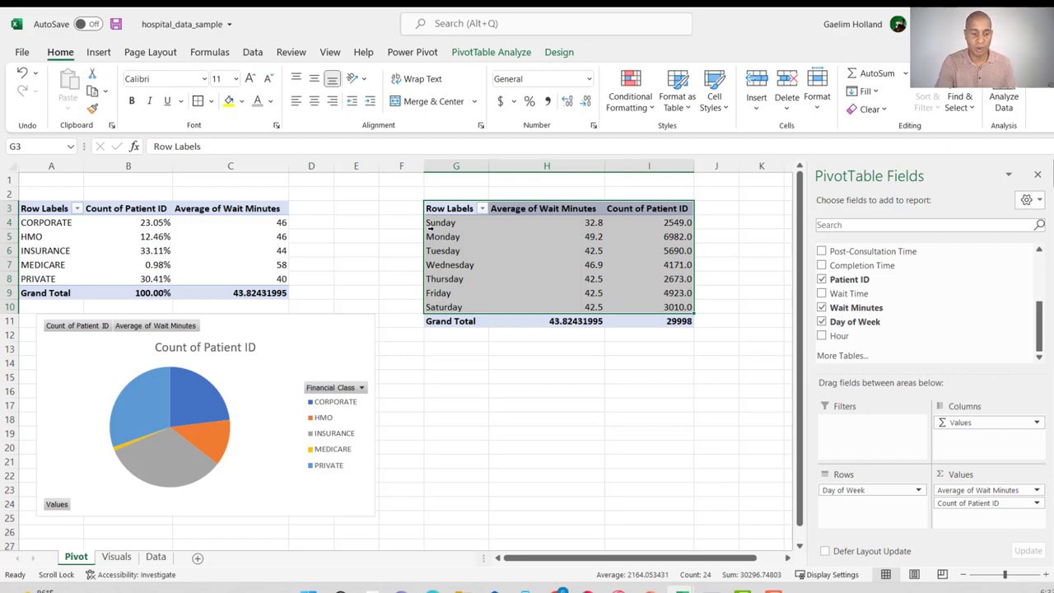
Copy the day-of-week pivot data and paste it on the Visuals sheet at C15.
key(ctrl+c)
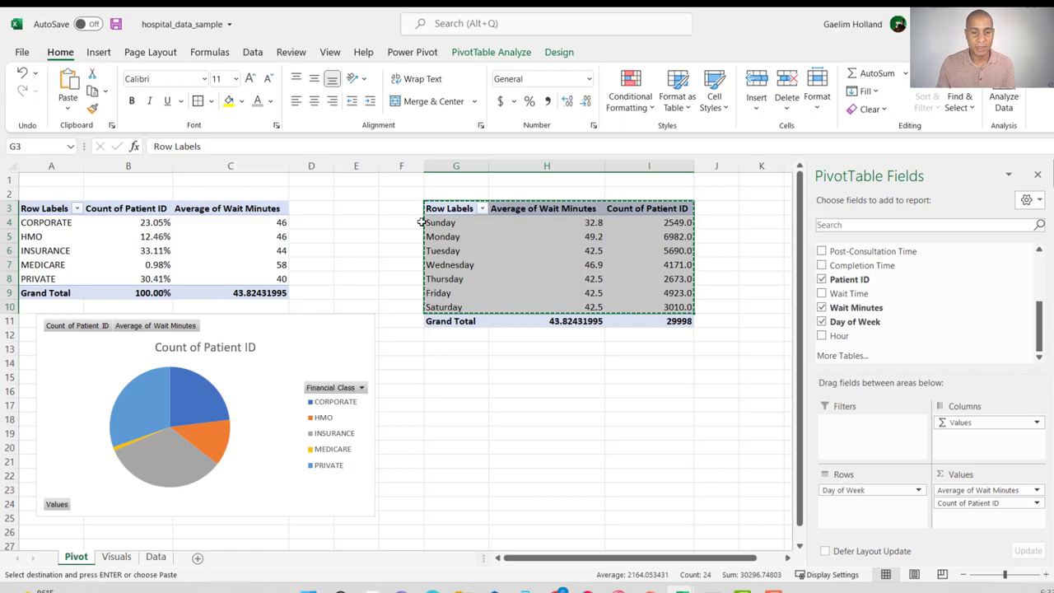
click(134, 554)
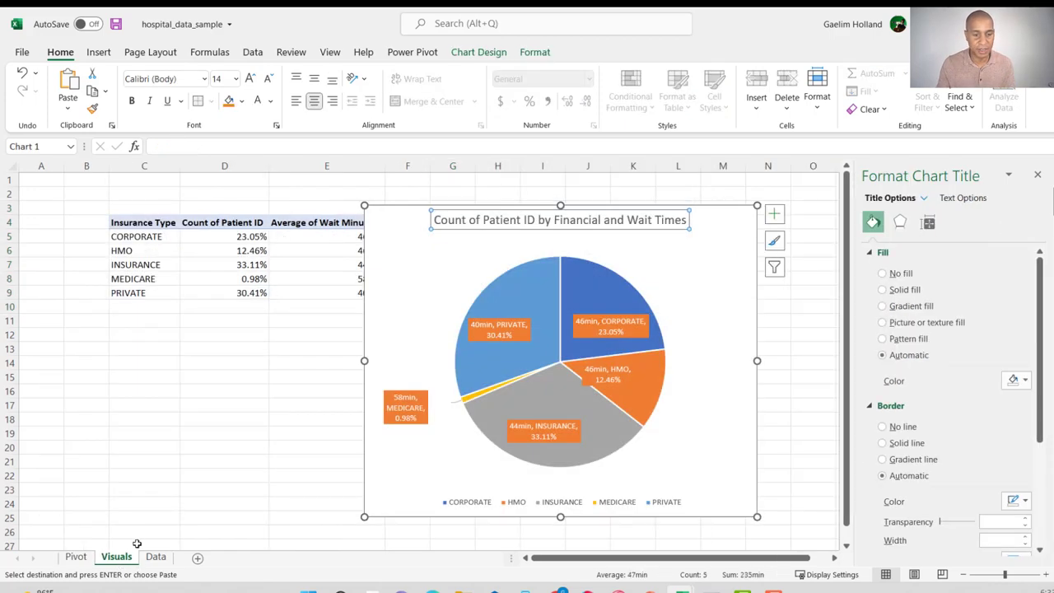
click(142, 372)
key(ctrl+v)
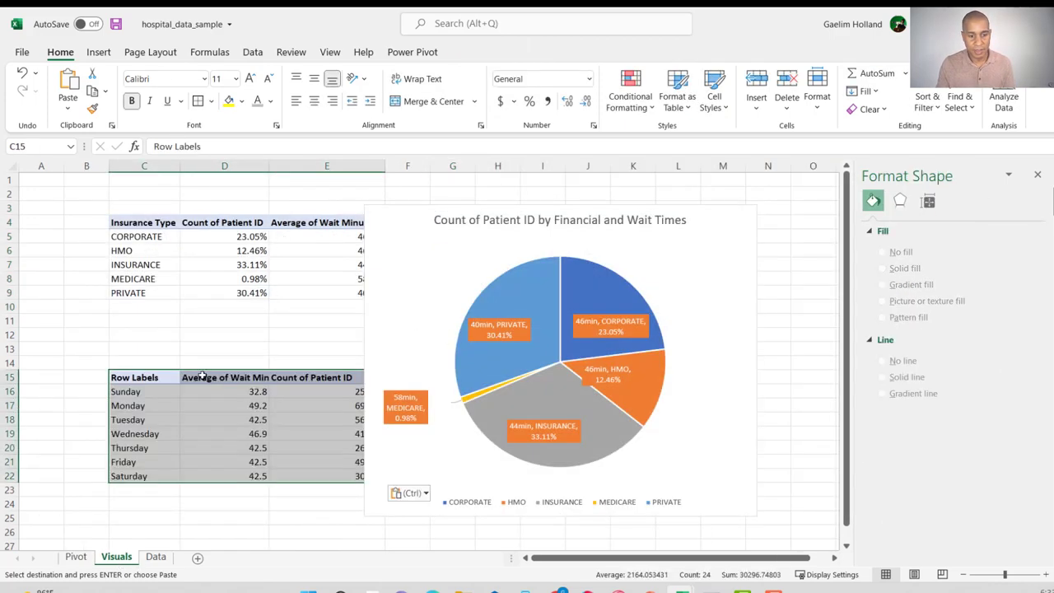
click(227, 404)
click(140, 385)
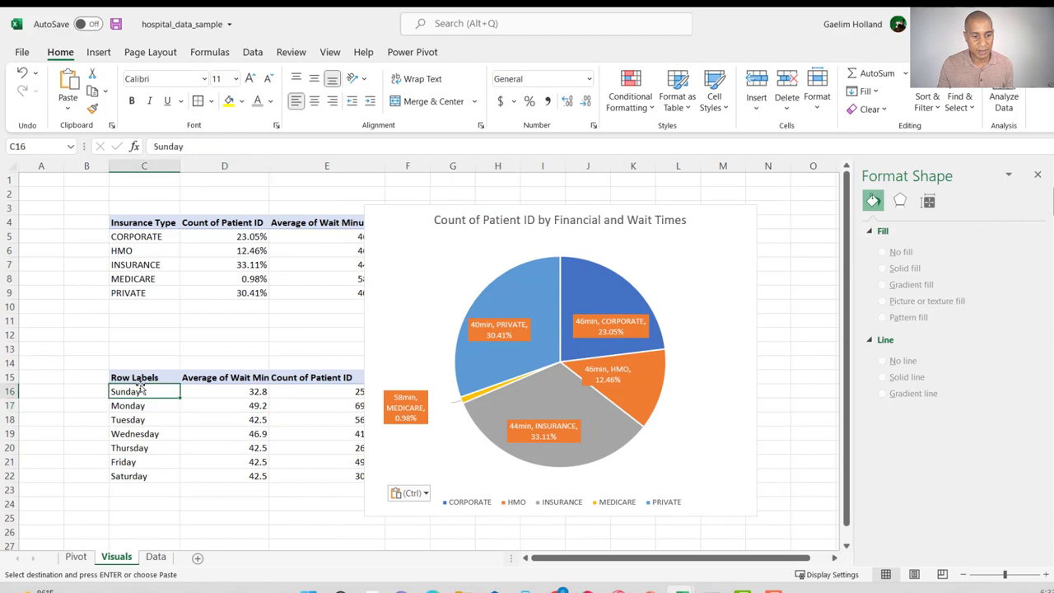
Rename the pasted table's Row Labels header in C15 to Day.
double_click(142, 377)
key(shift+Home)
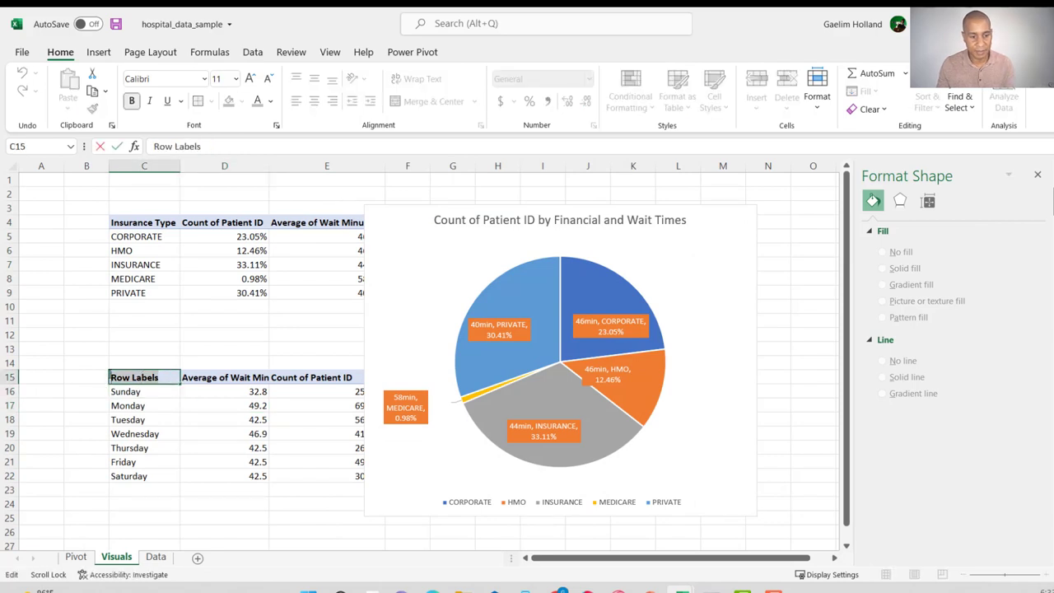
text(Day)
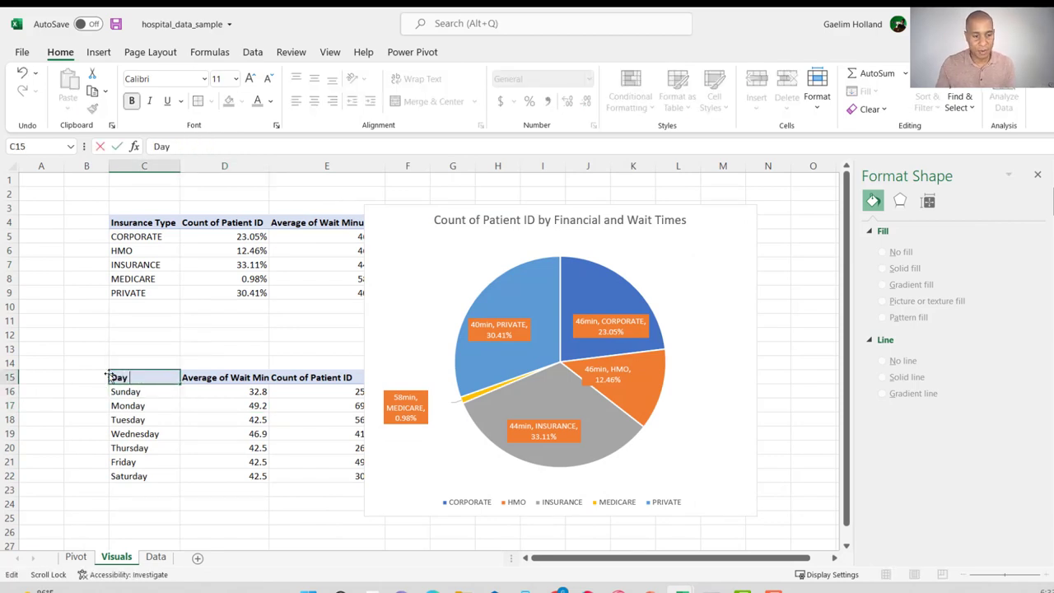
click(131, 434)
Select the Day column C15:C22 together with the Count of Patient ID column.
drag(130, 377, 127, 478)
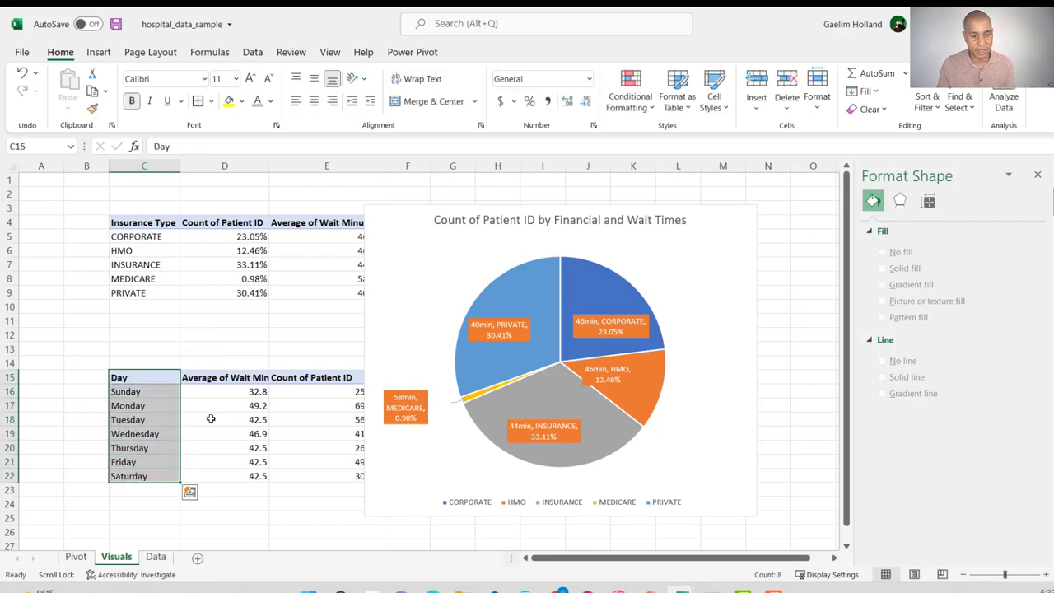
drag(214, 377, 216, 448)
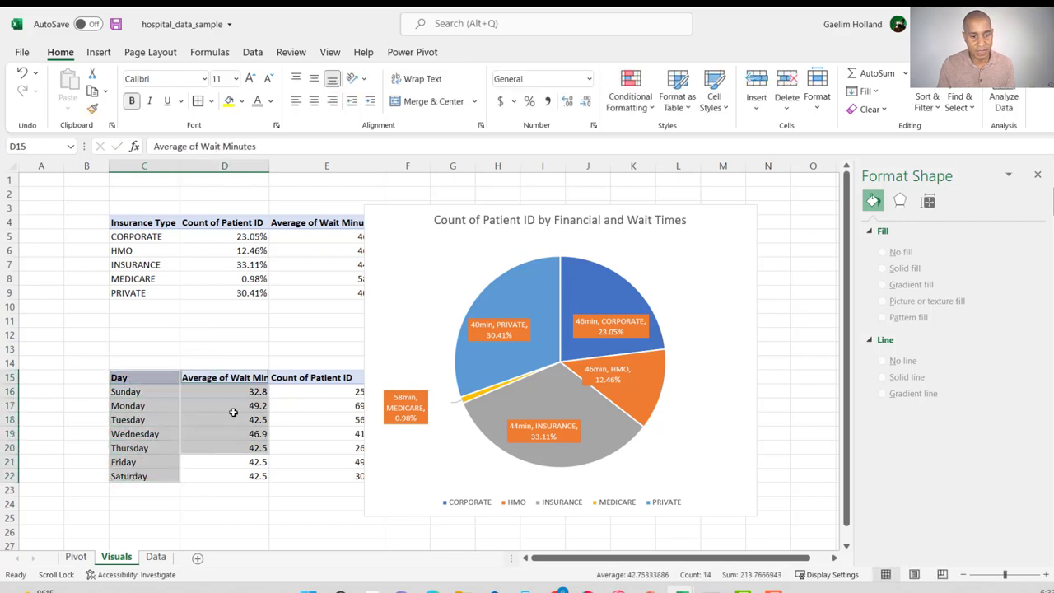
click(134, 379)
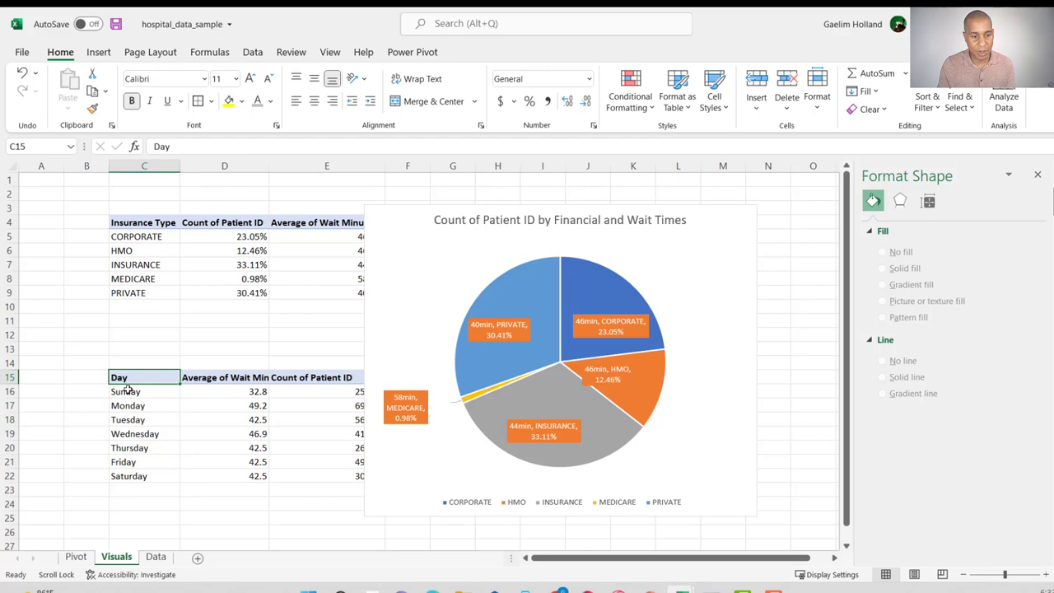
drag(125, 378, 133, 477)
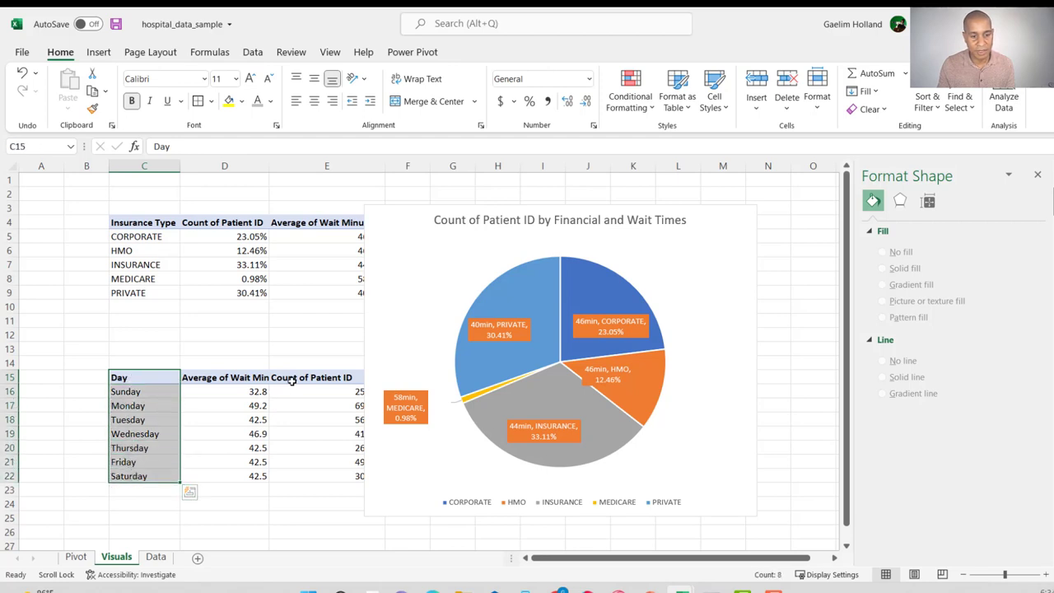
drag(294, 377, 294, 486)
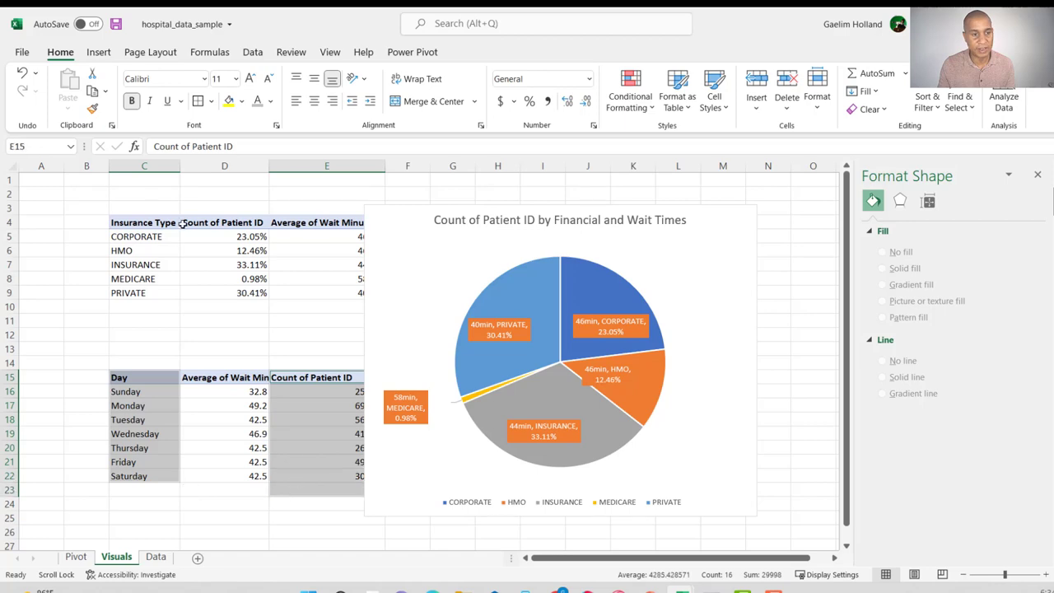
click(98, 52)
click(367, 87)
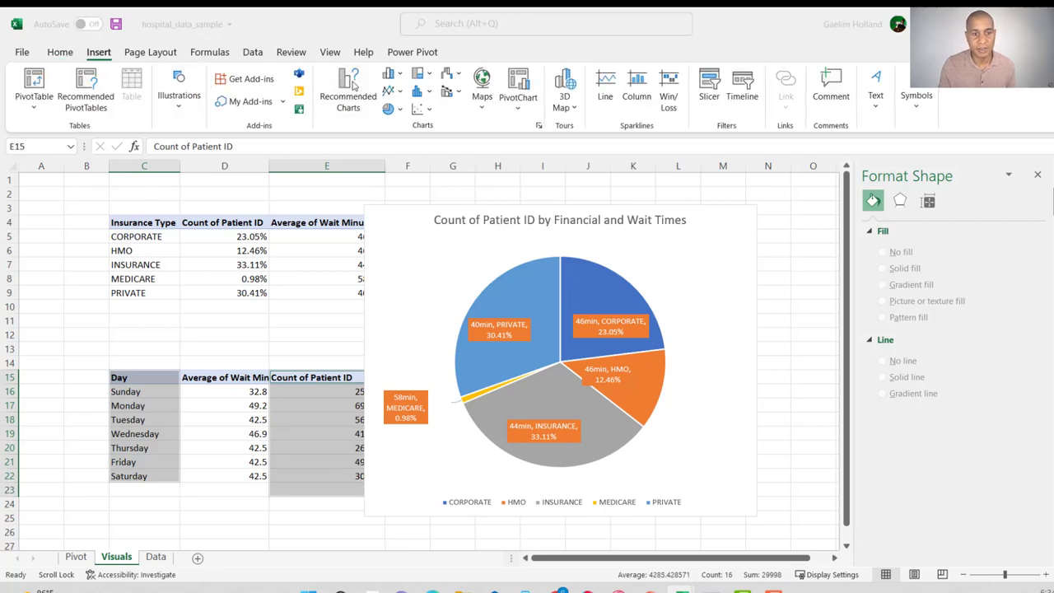
click(746, 91)
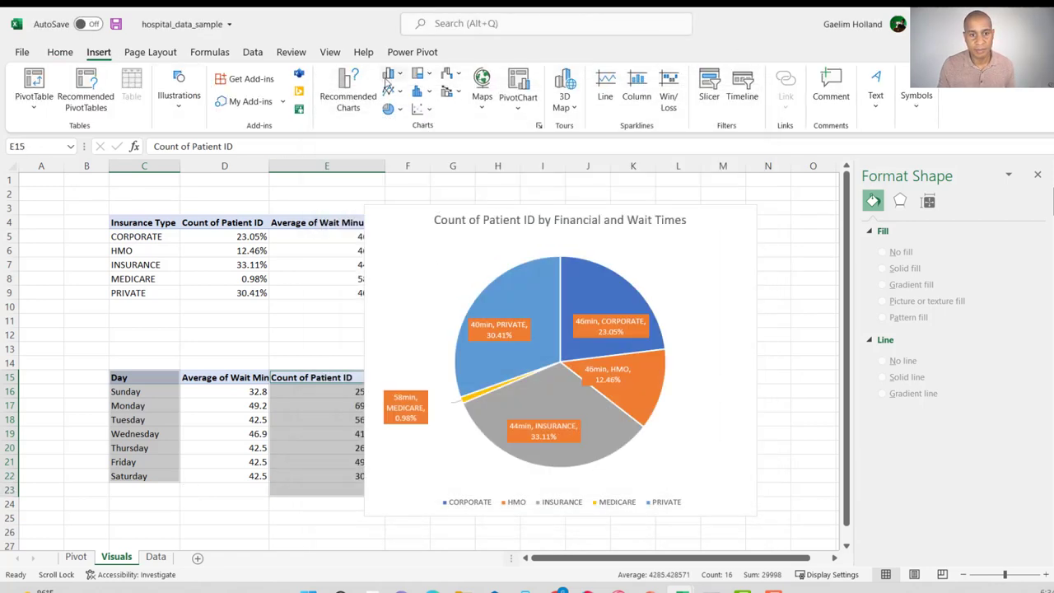
click(390, 74)
click(399, 123)
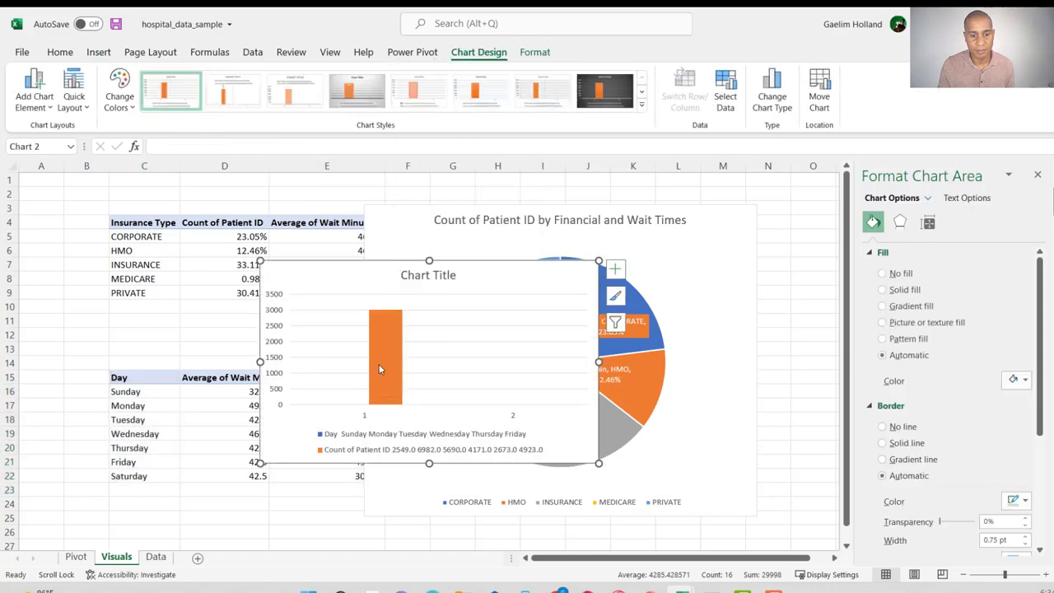
click(251, 405)
click(538, 306)
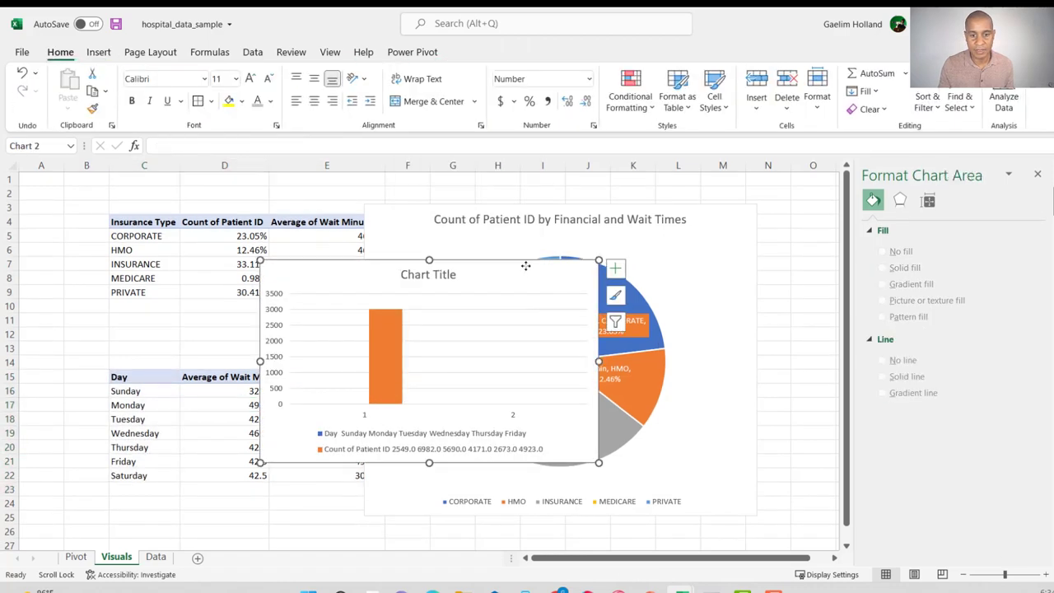
key(Delete)
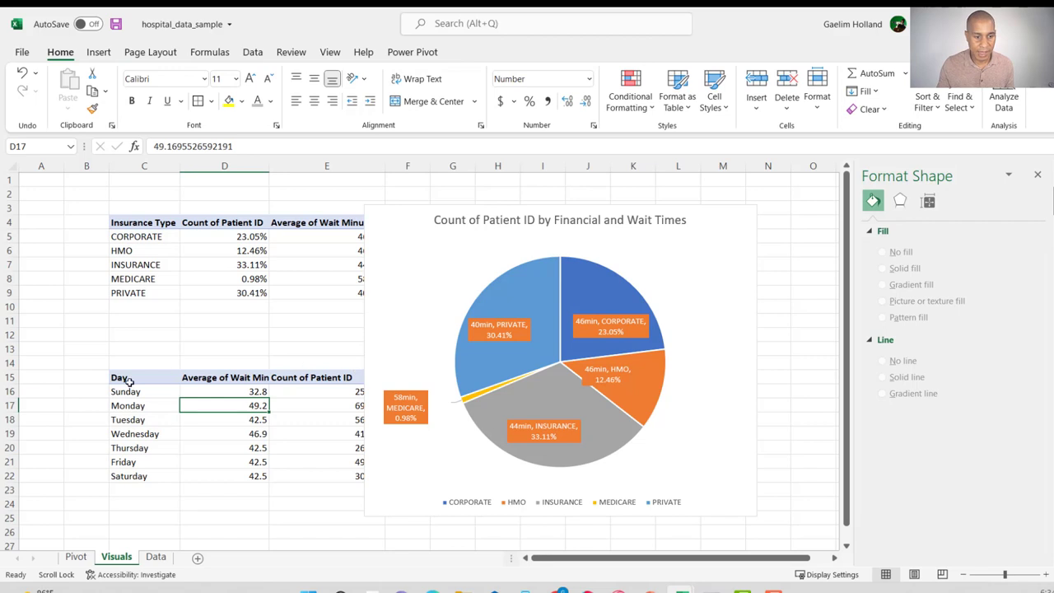
Insert a recommended clustered column chart of patient counts per day from C15:C22 and E15:E22.
drag(129, 382, 124, 476)
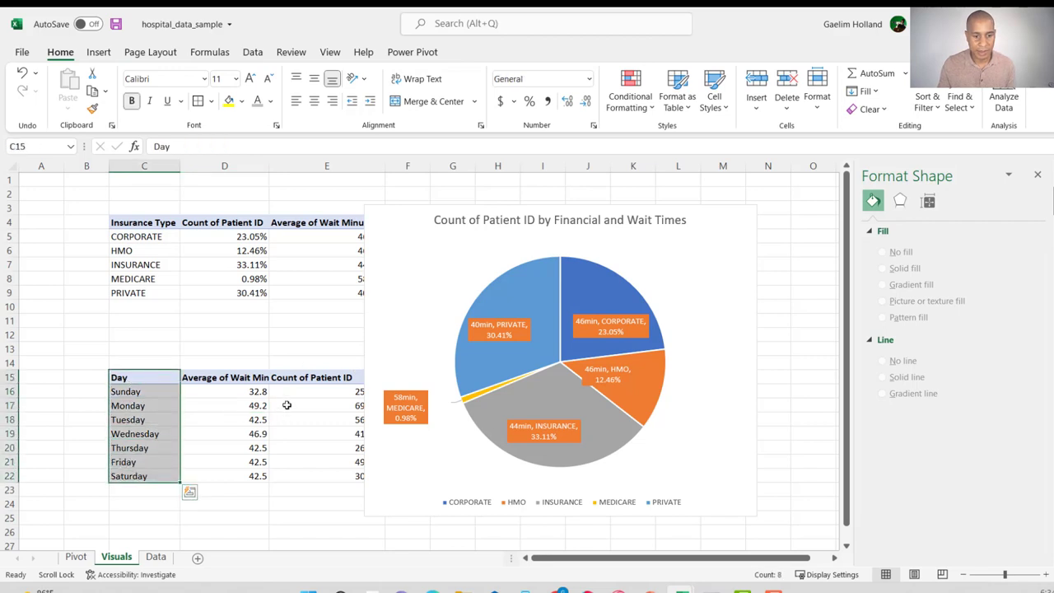
drag(306, 377, 309, 481)
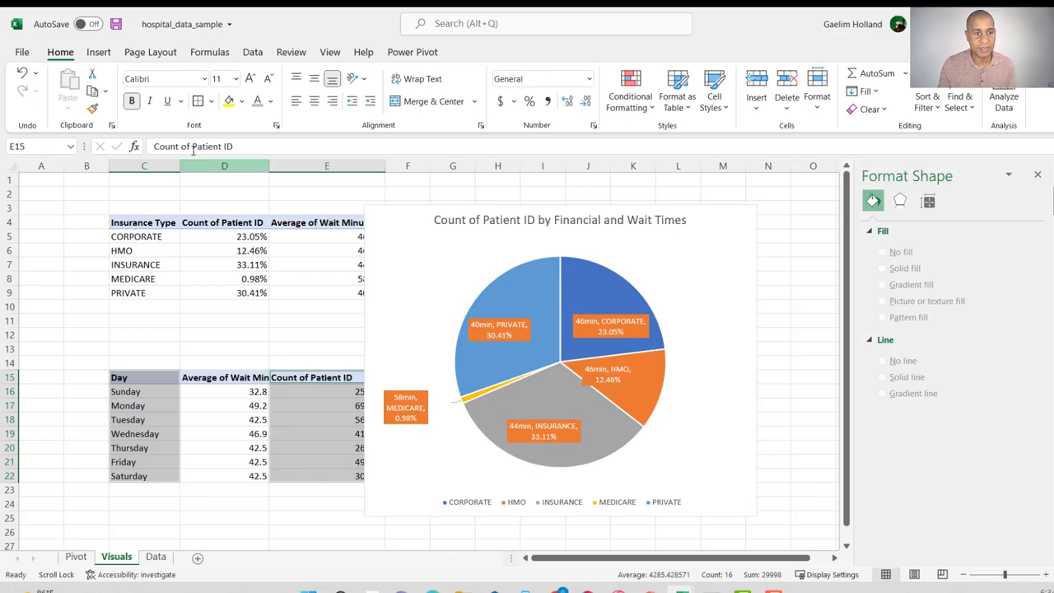
click(98, 52)
click(348, 90)
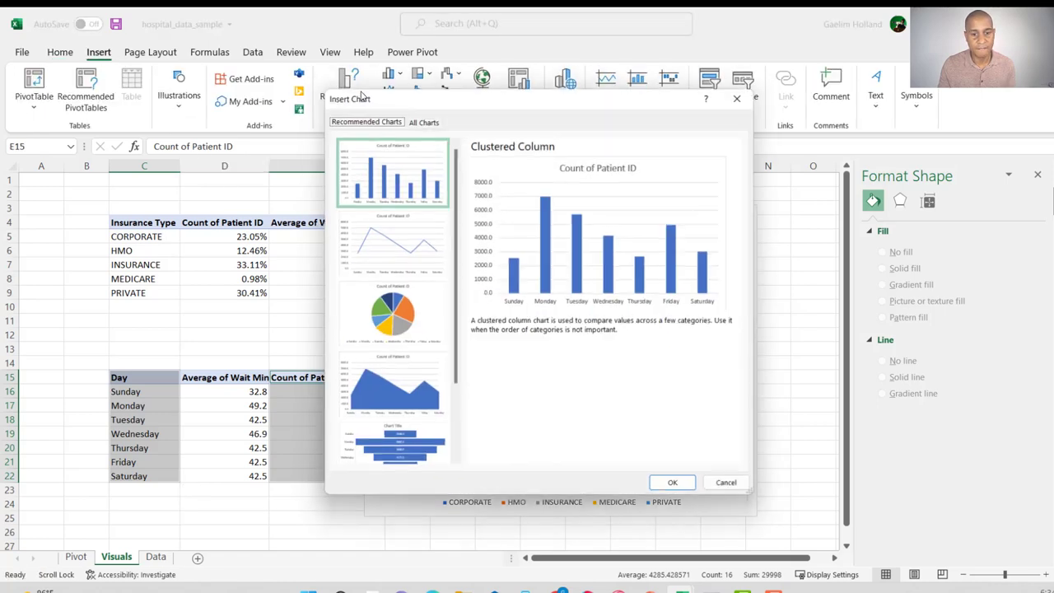
click(673, 491)
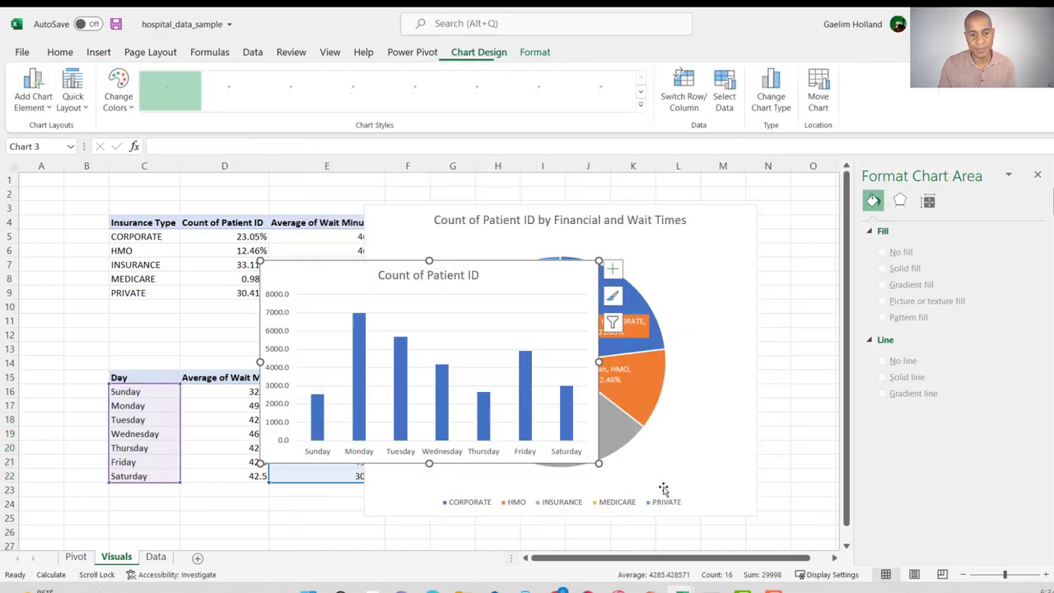
Move the column chart up over the pie chart and enlarge it.
drag(463, 264, 663, 223)
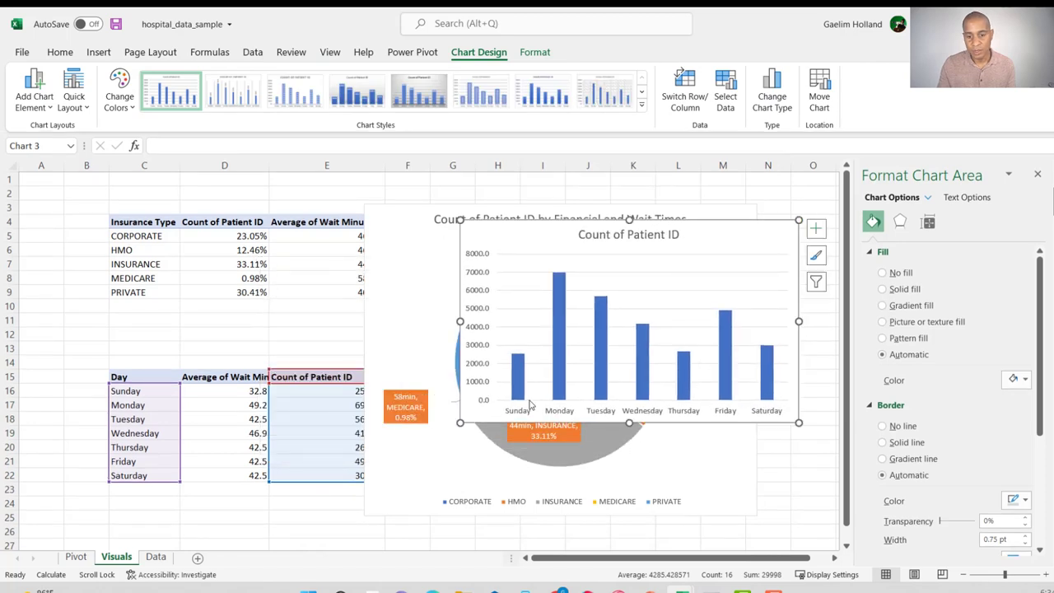
drag(463, 423, 380, 487)
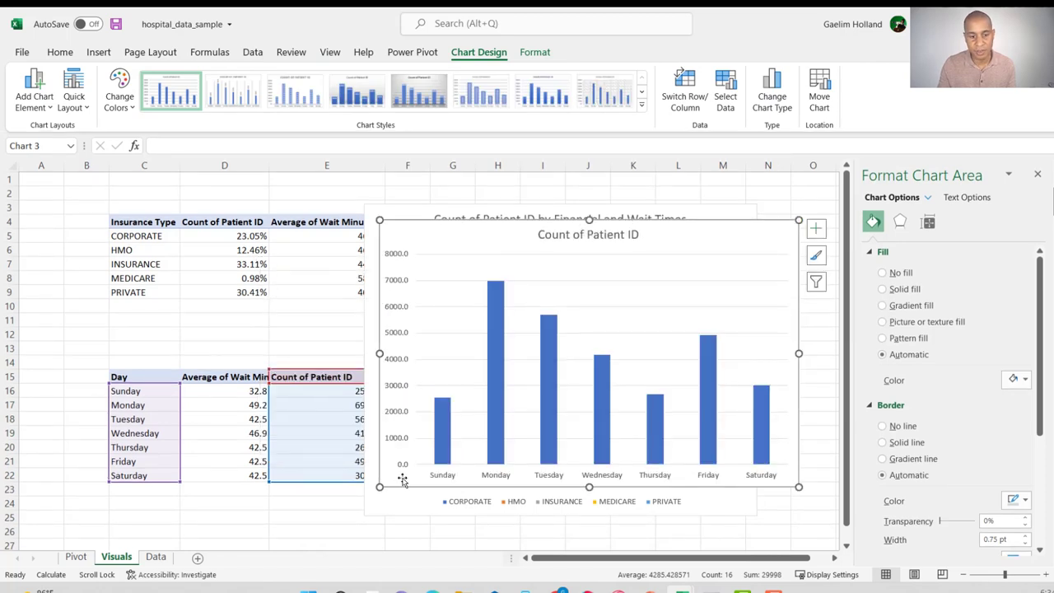
click(395, 288)
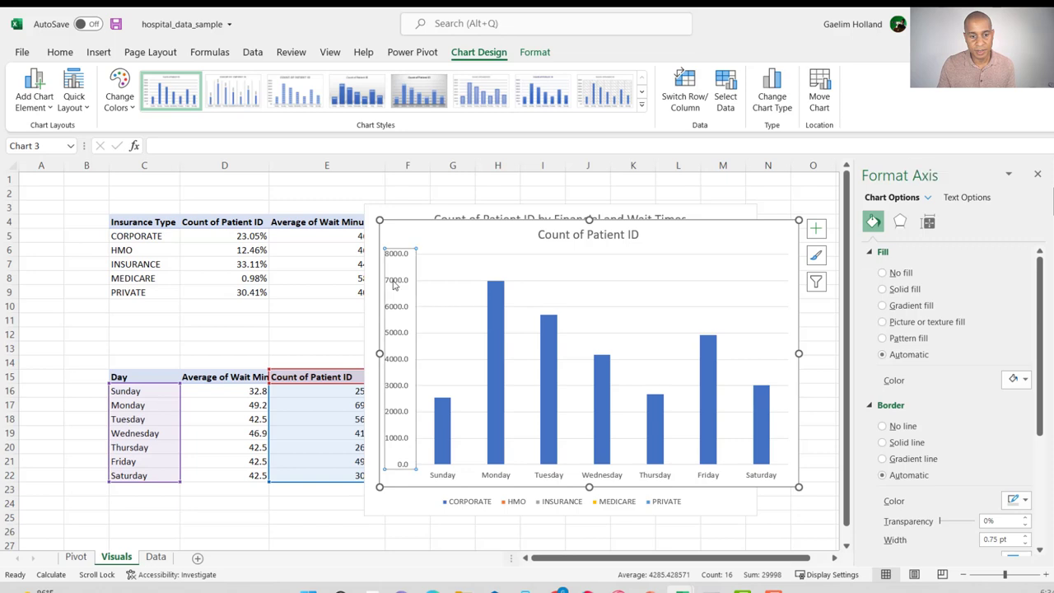
Delete the column chart's vertical axis and drag the chart down over the pie chart.
key(Delete)
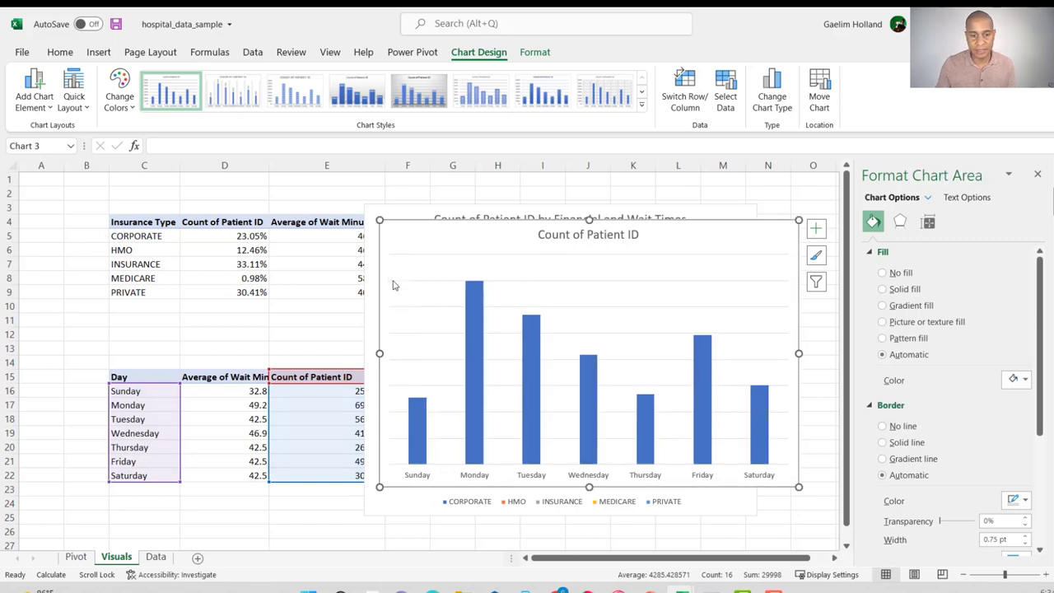
click(471, 294)
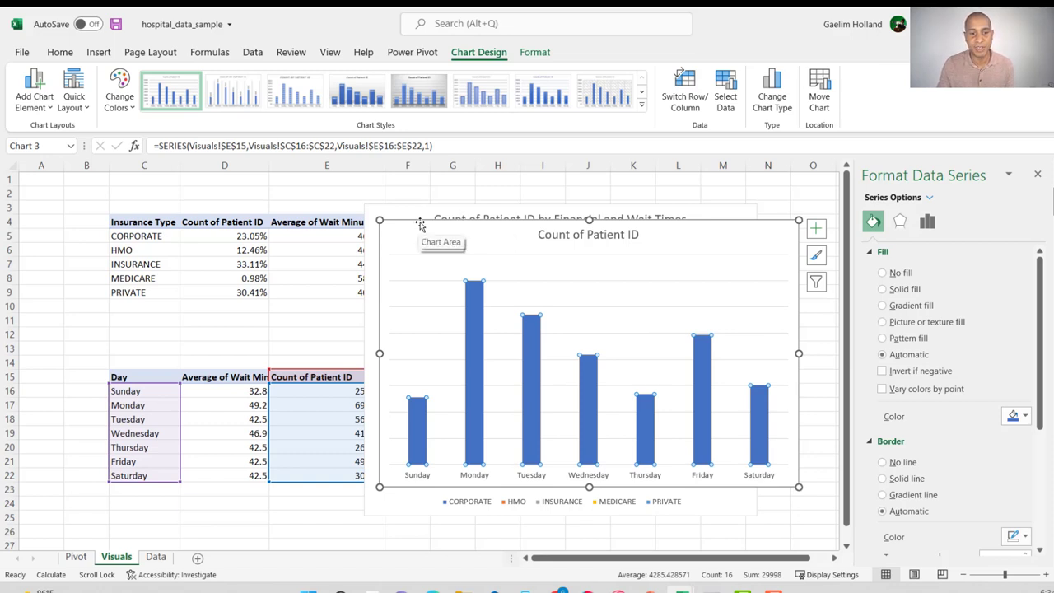
drag(420, 224, 324, 254)
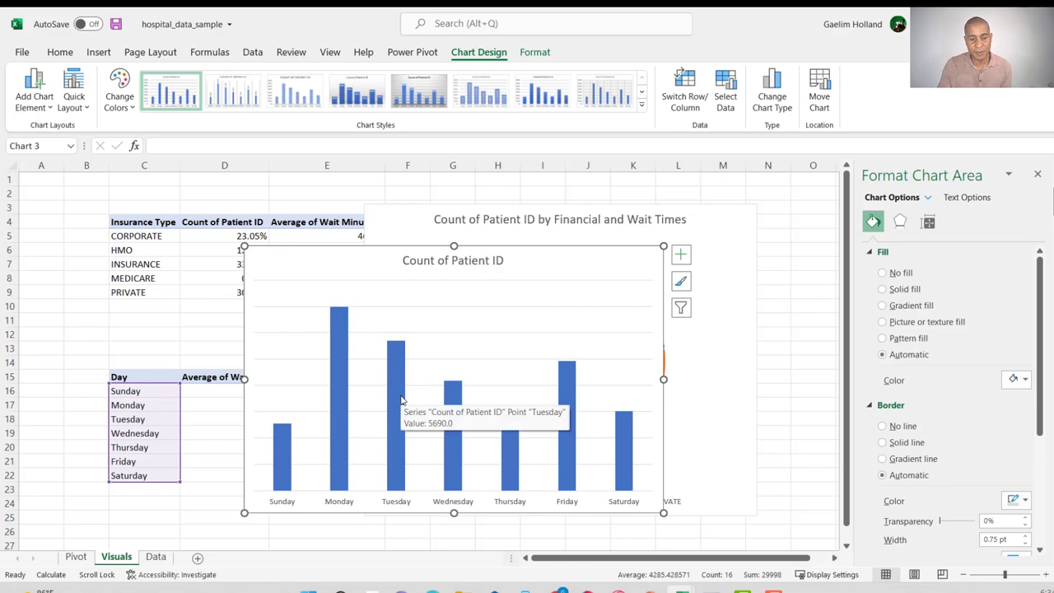
drag(365, 259, 383, 289)
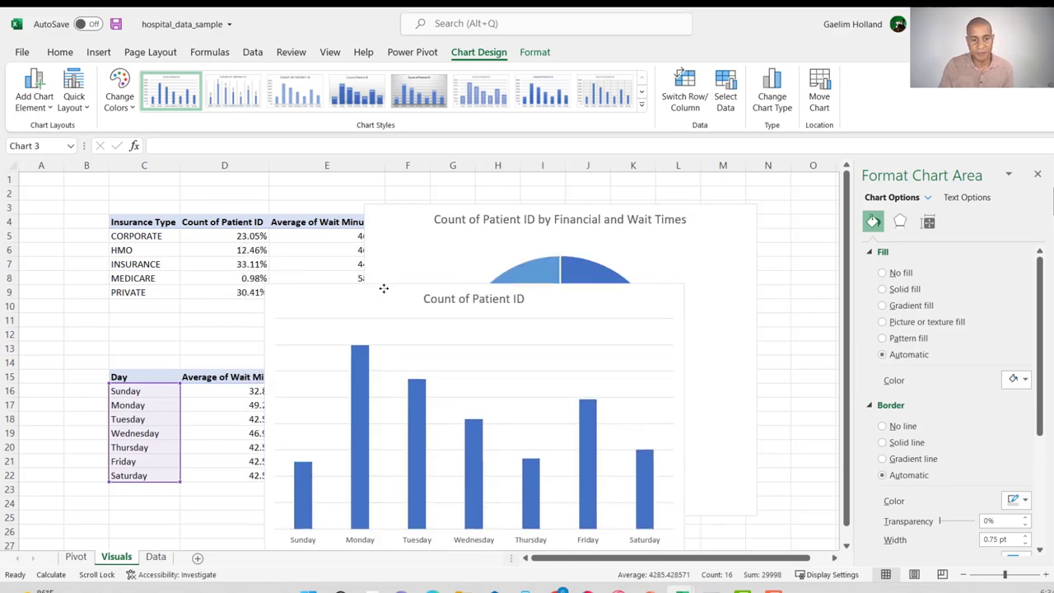
Add value labels to the bars and move the column chart up-left over the pie.
click(701, 293)
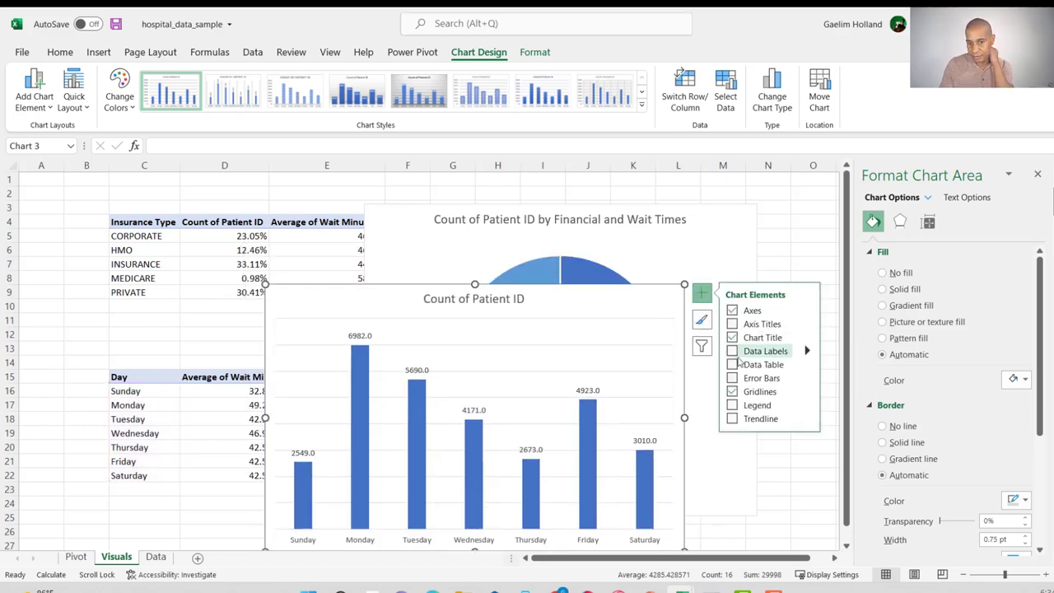
click(732, 351)
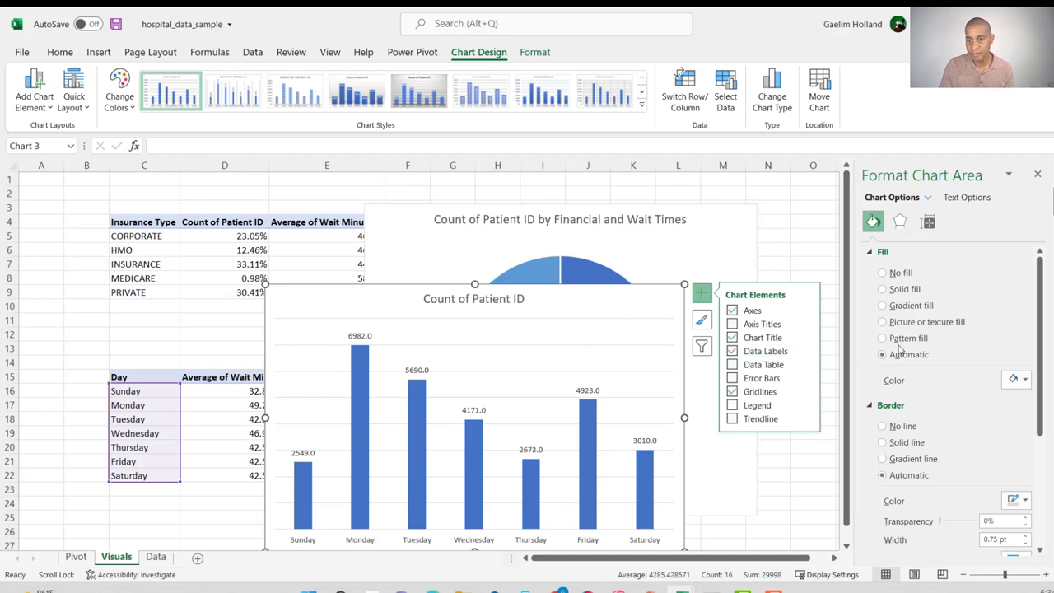
drag(543, 290, 467, 258)
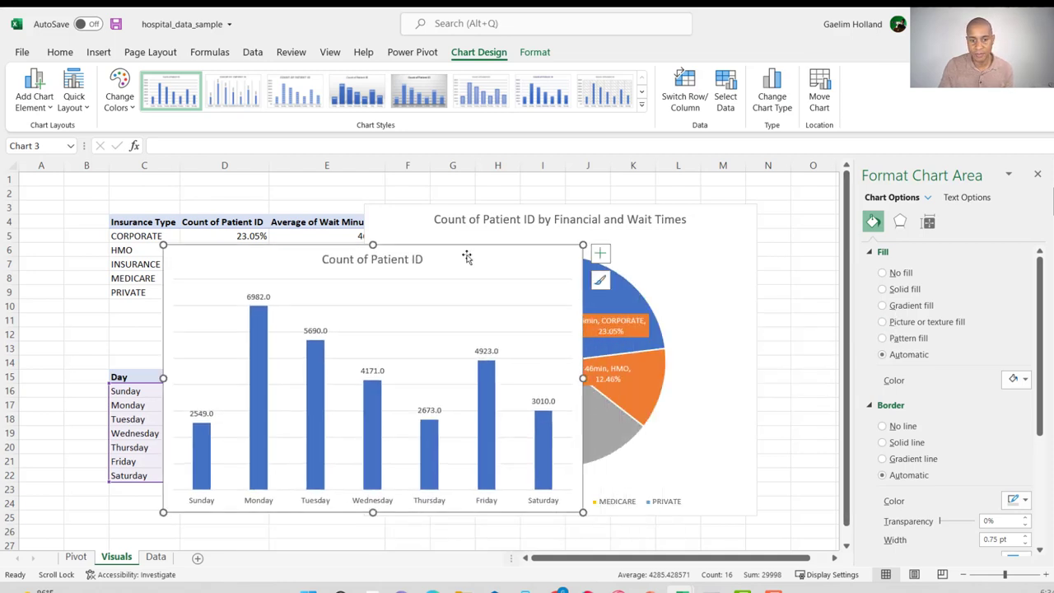
click(542, 401)
ctrl+scroll(544, 395, down, 2)
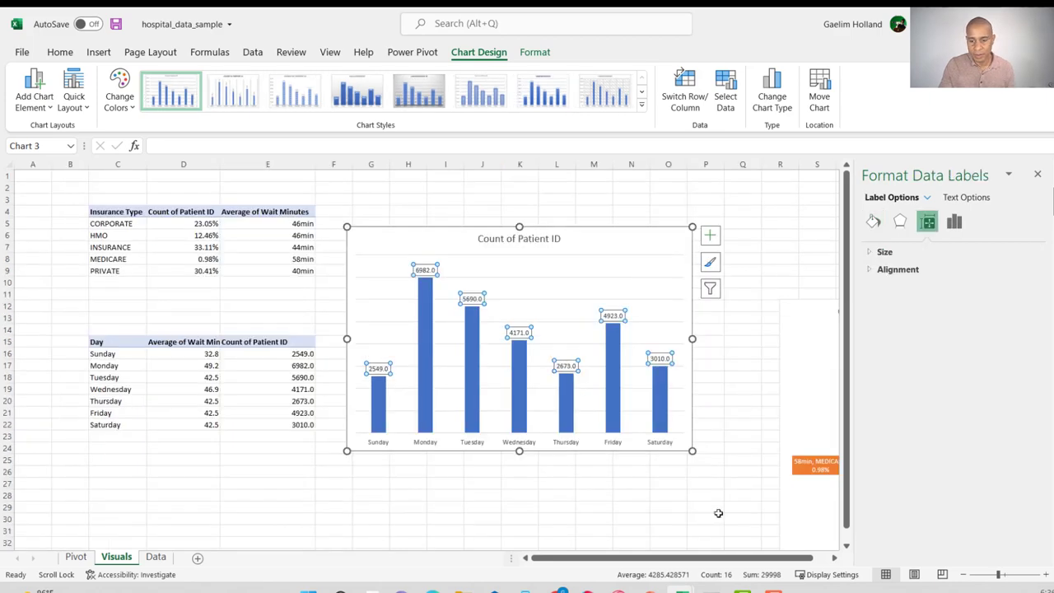
drag(1017, 578, 1004, 578)
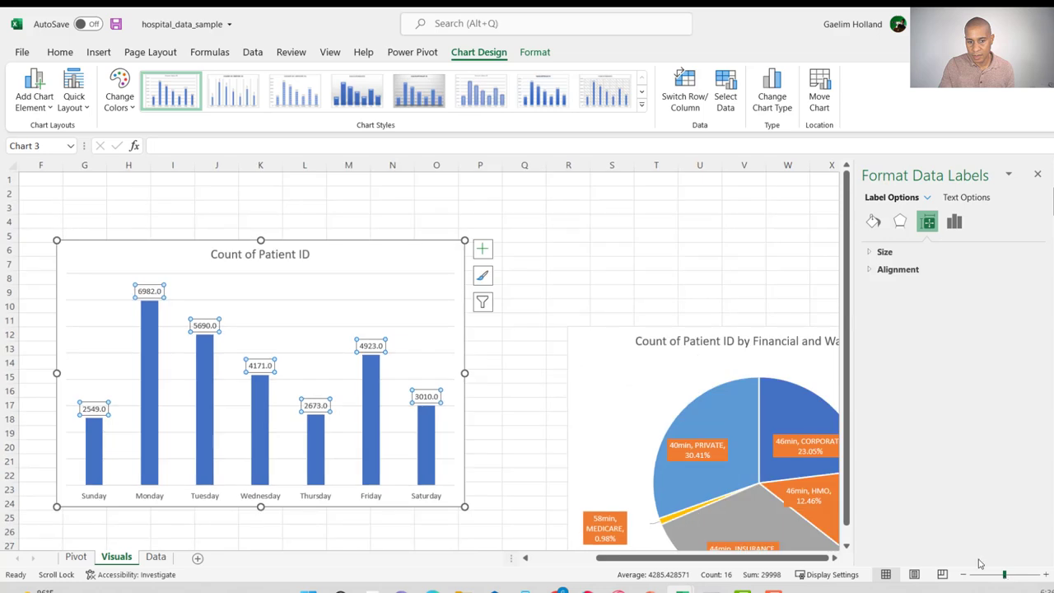
Undo the accidental title move and place the column chart below the Day table.
click(301, 250)
drag(301, 249, 374, 244)
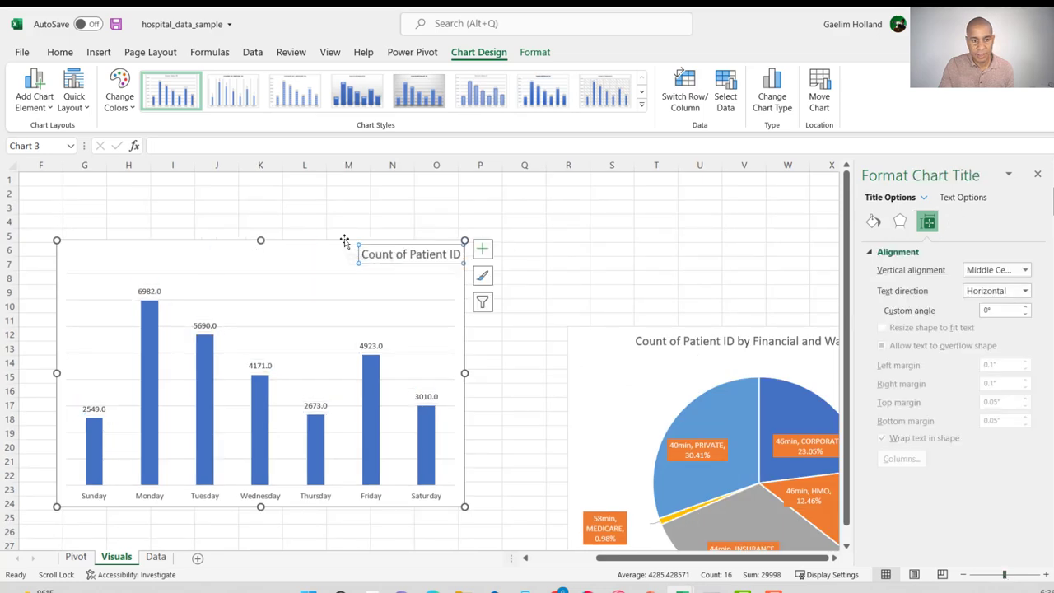
key(ctrl+z)
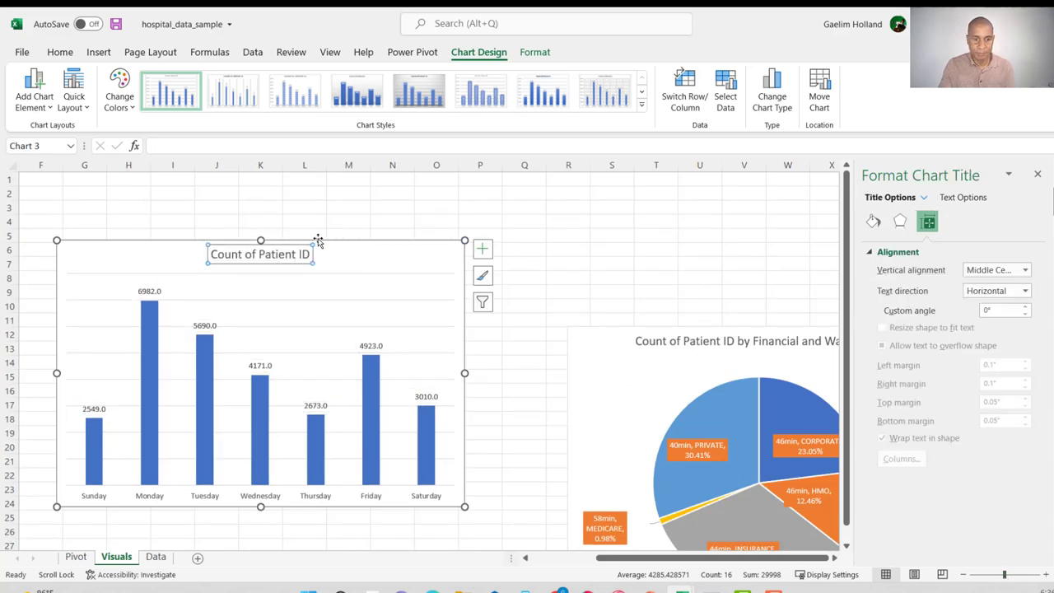
drag(318, 237, 499, 221)
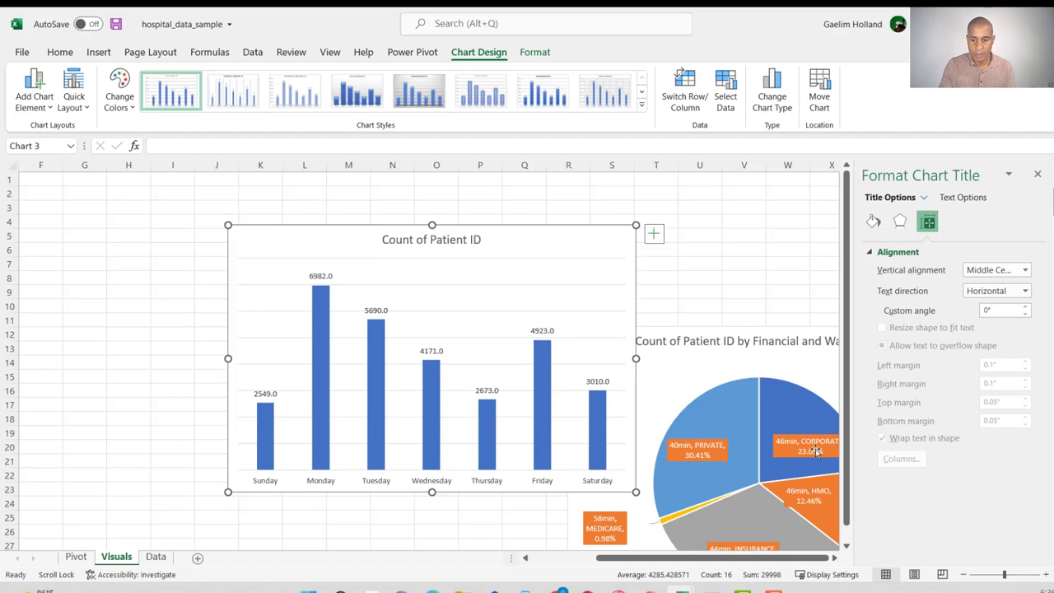
click(992, 574)
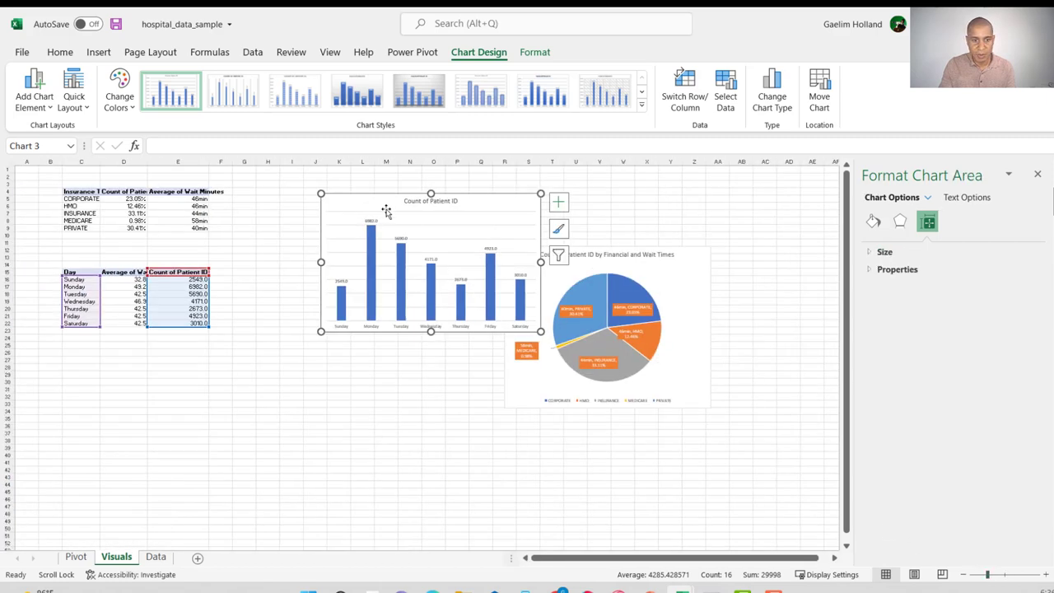
drag(377, 198, 258, 339)
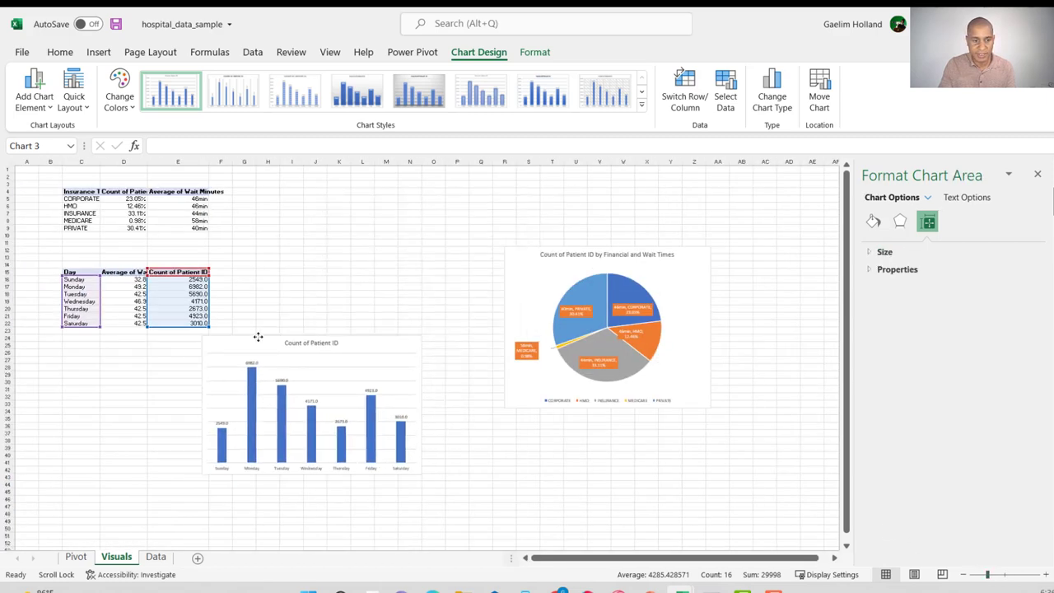
click(313, 401)
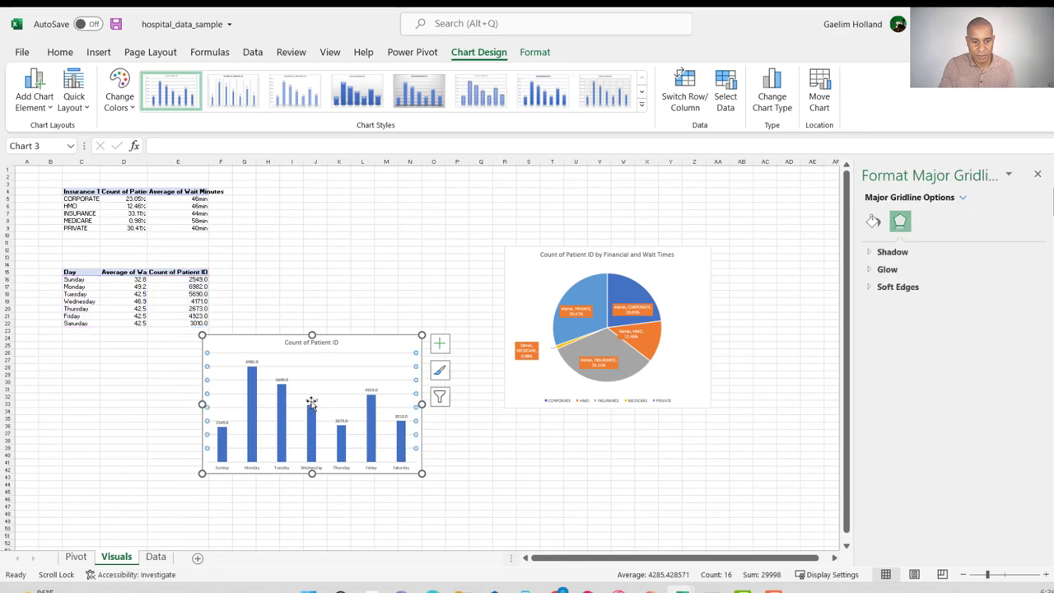
Add the average waits from D16:D22 to the bar labels and move the chart beside the Day table.
click(311, 401)
right_click(312, 401)
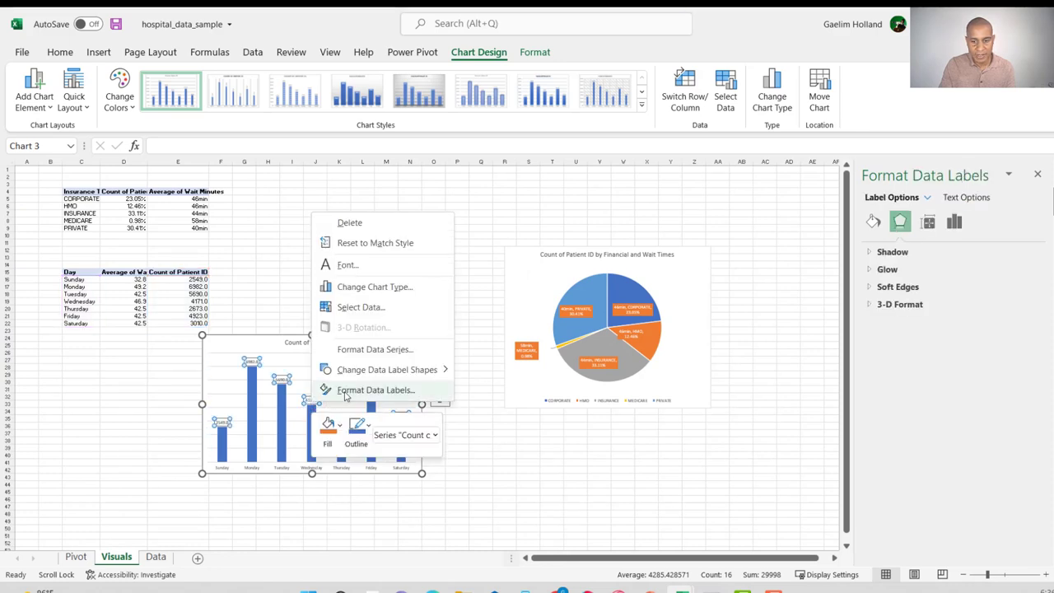
click(345, 392)
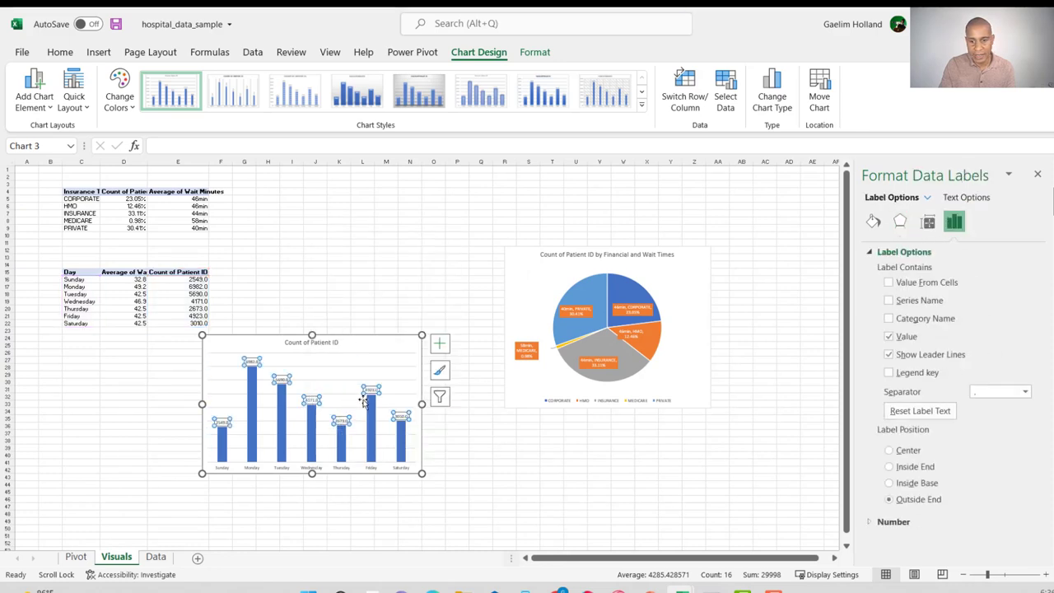
click(888, 283)
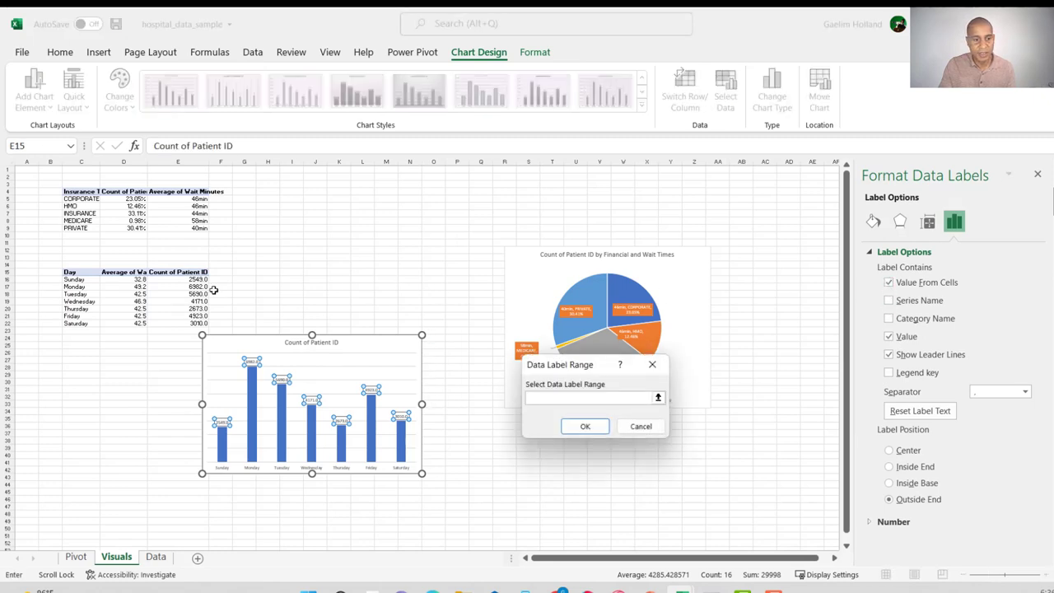
drag(140, 282, 140, 323)
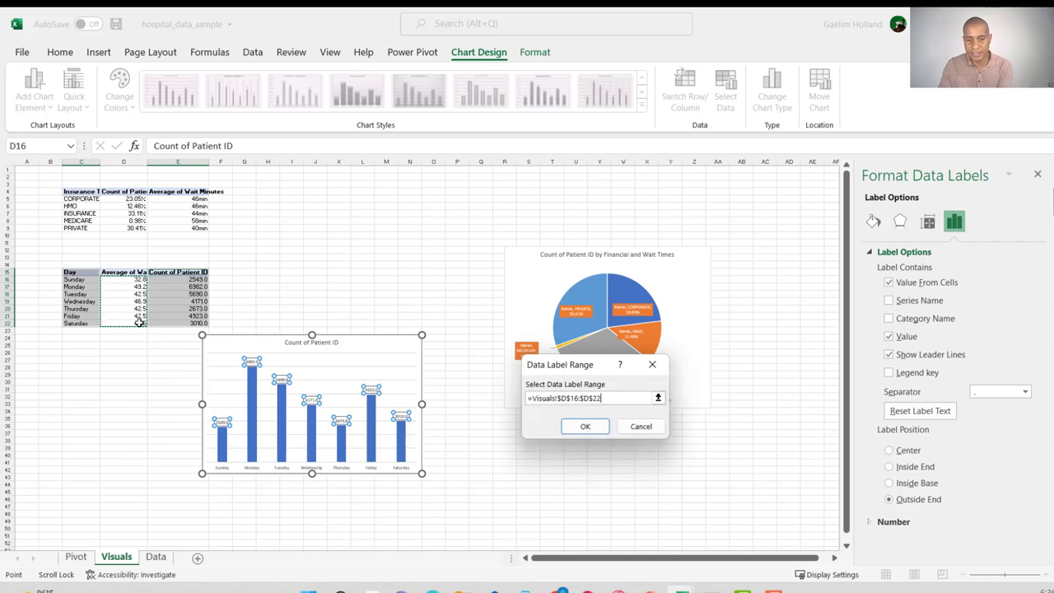
key(Return)
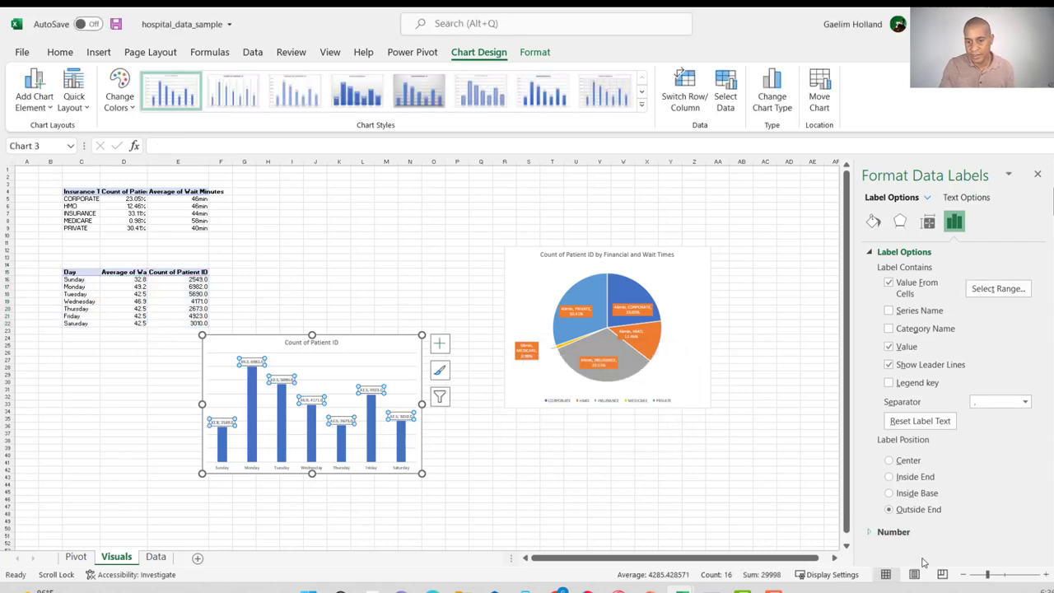
click(1002, 575)
drag(475, 295, 362, 206)
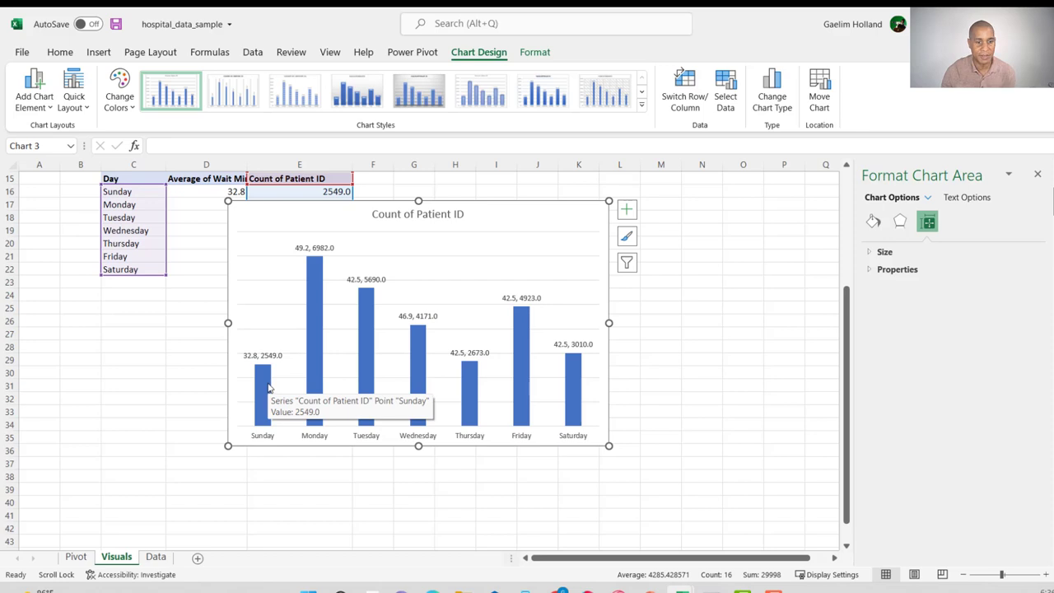
Delete the major gridlines from the day-of-week column chart.
click(1015, 575)
drag(1012, 578, 1005, 577)
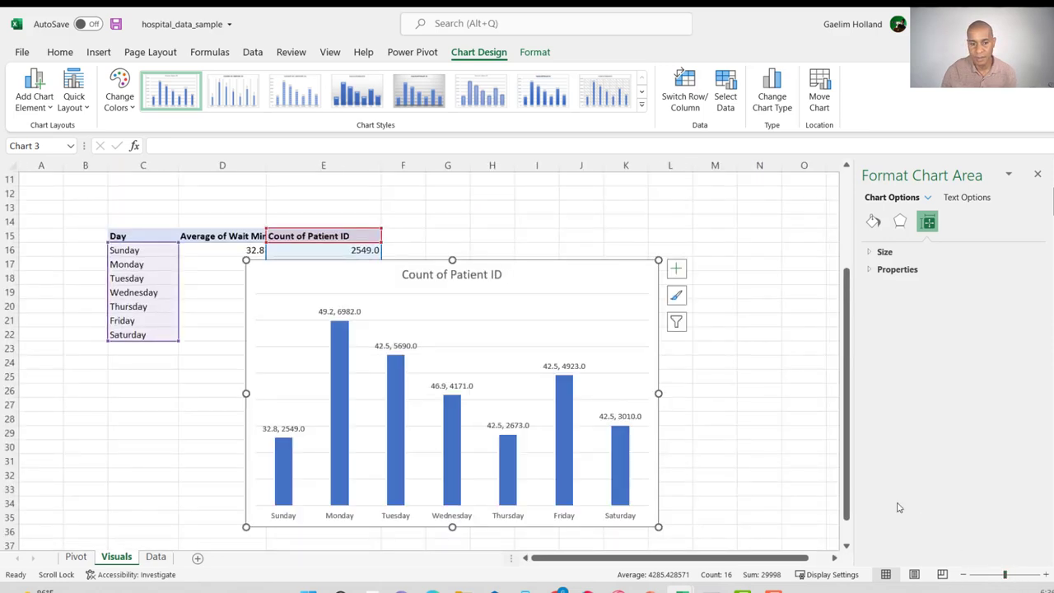
click(1012, 578)
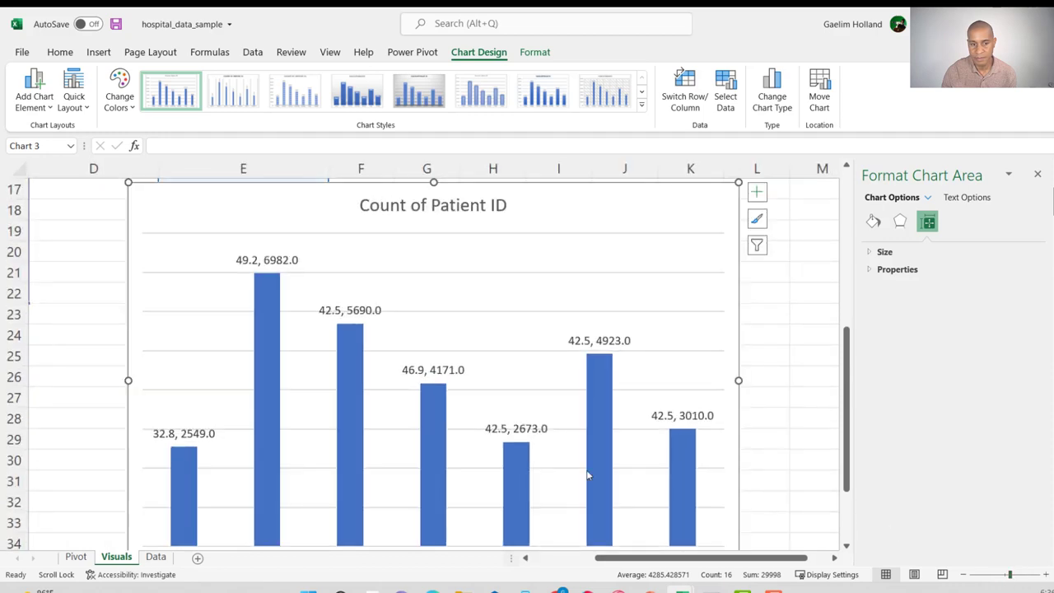
scroll(362, 389, down, 1)
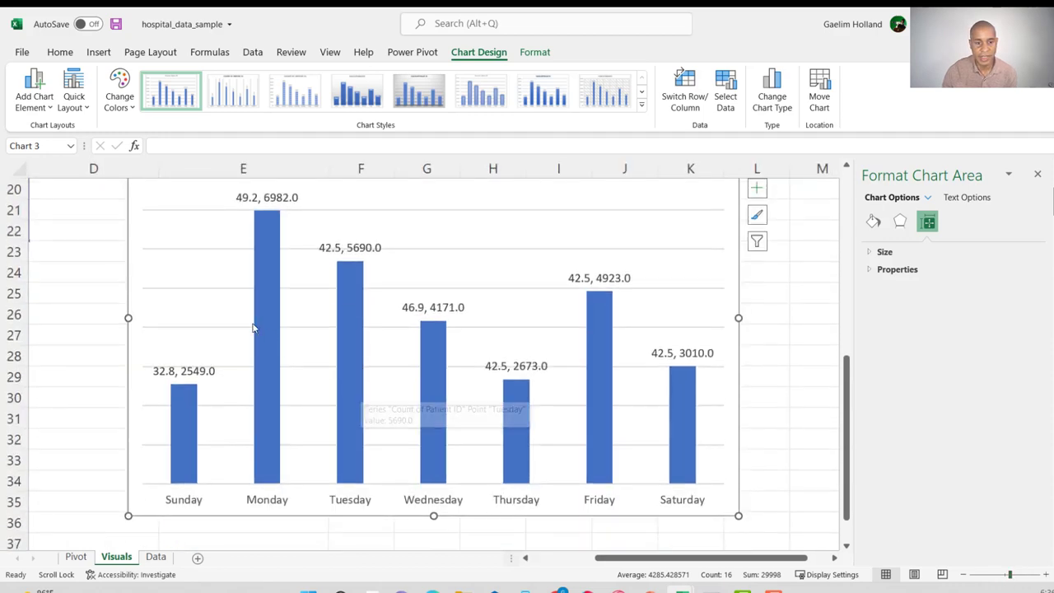
click(207, 329)
key(Delete)
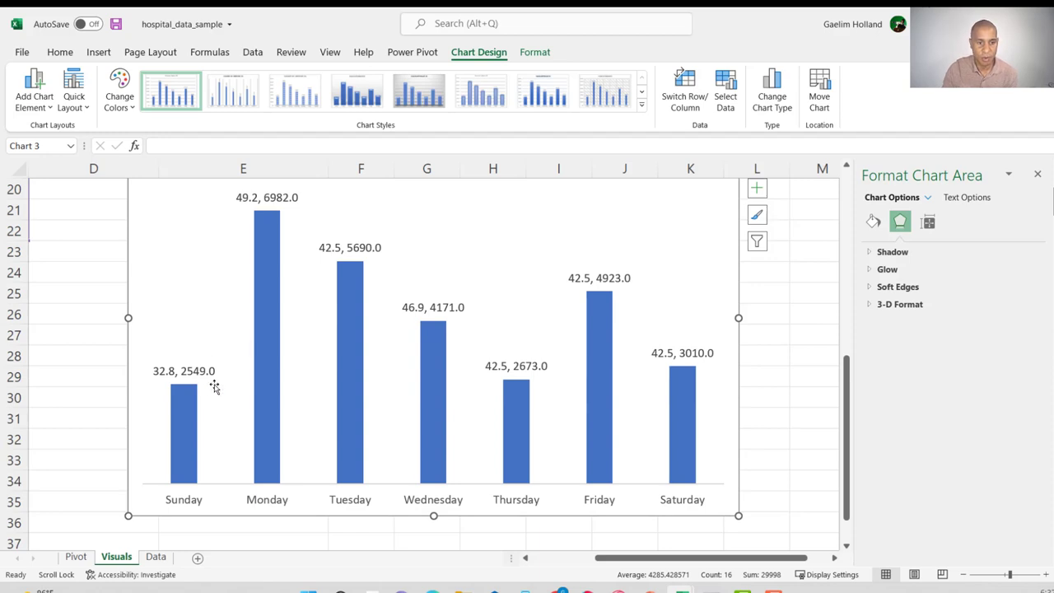
Close the Format Chart Area pane and view the whole Visuals sheet.
scroll(211, 388, up, 1)
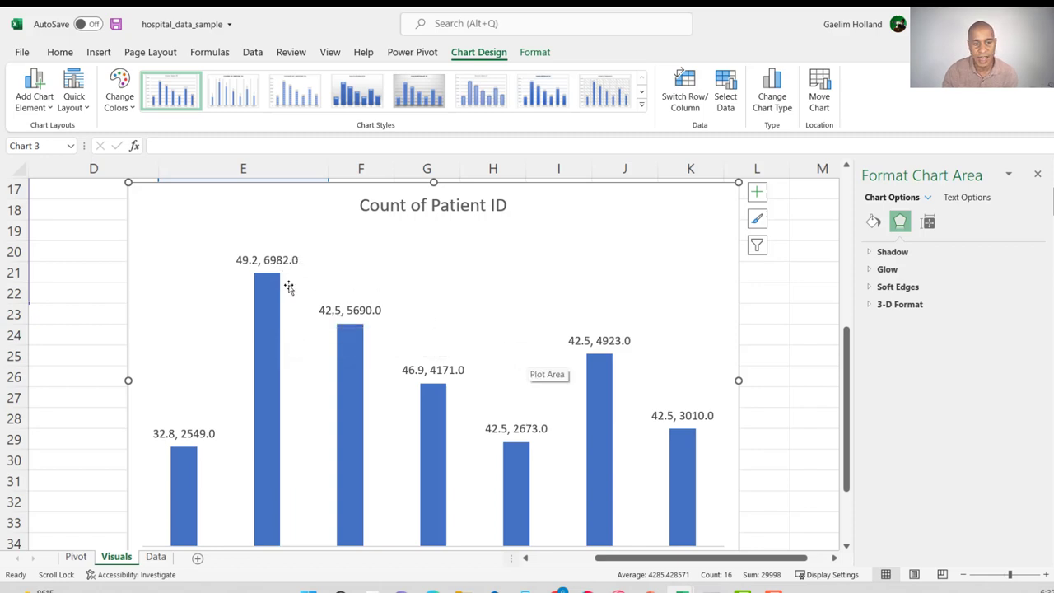
scroll(283, 317, down, 1)
scroll(284, 321, up, 1)
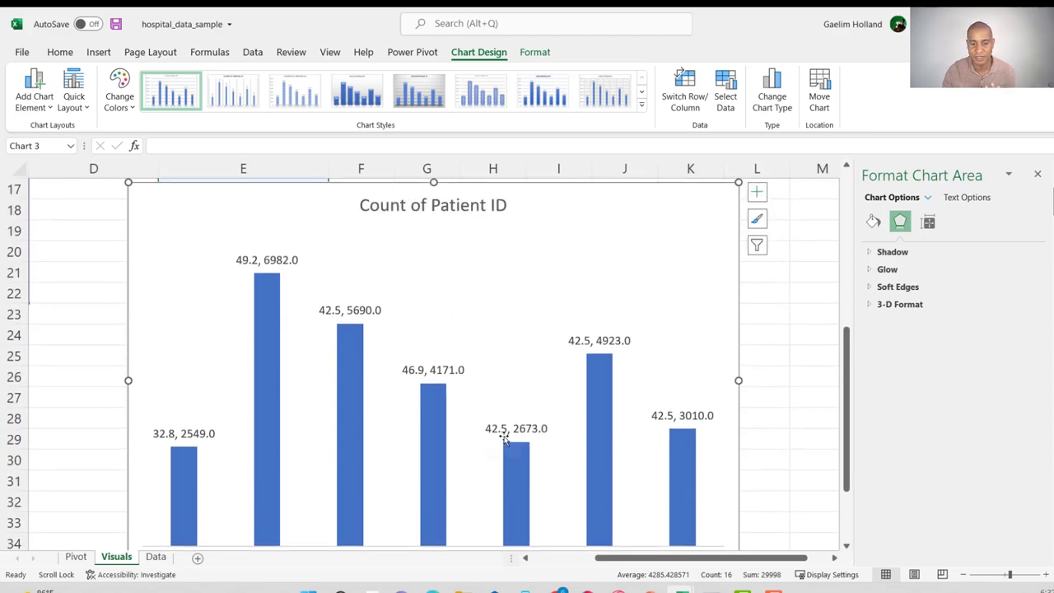
scroll(498, 438, down, 1)
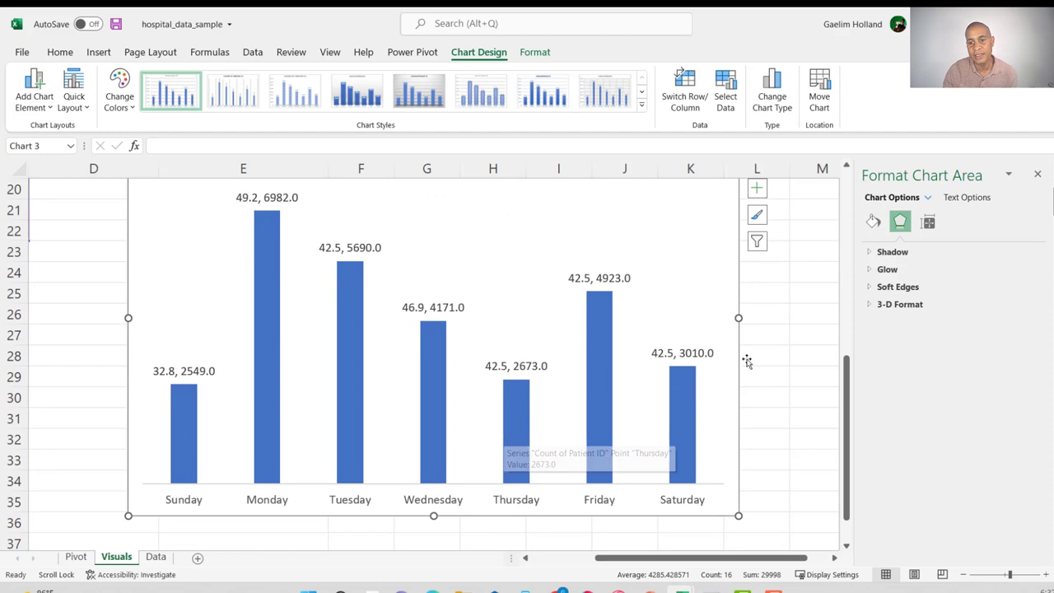
click(1037, 174)
scroll(862, 303, up, 1)
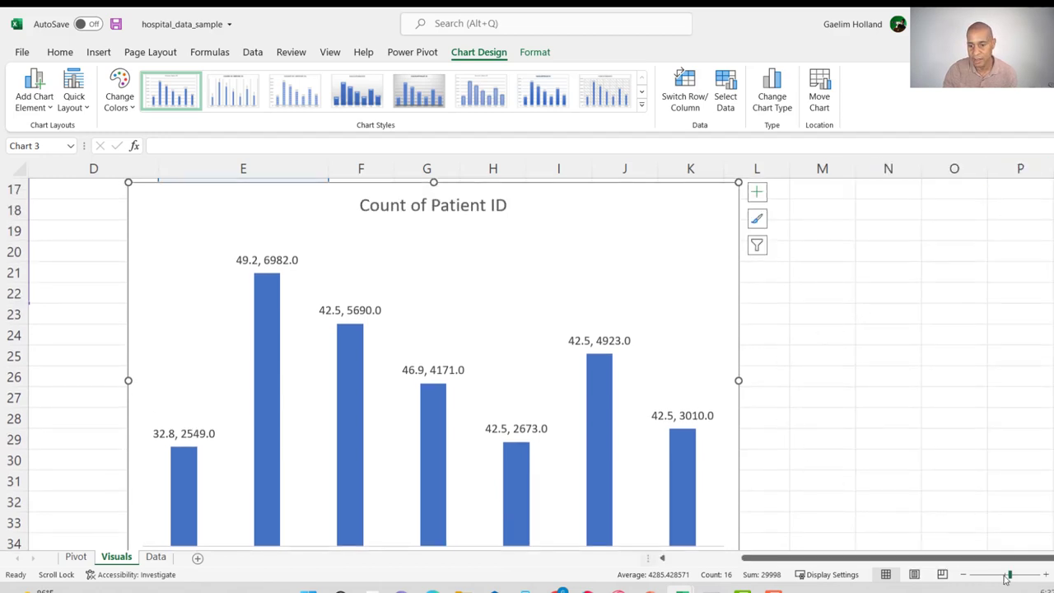
drag(1006, 578, 1002, 576)
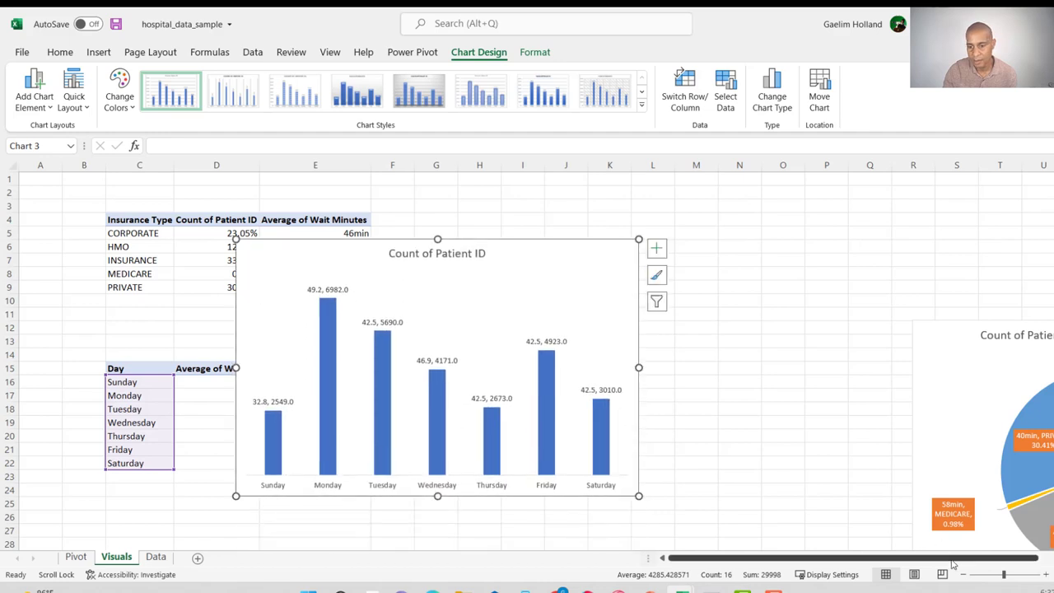
Move the column chart right of the Insurance Type and Day tables and enlarge it slightly.
click(429, 487)
click(440, 439)
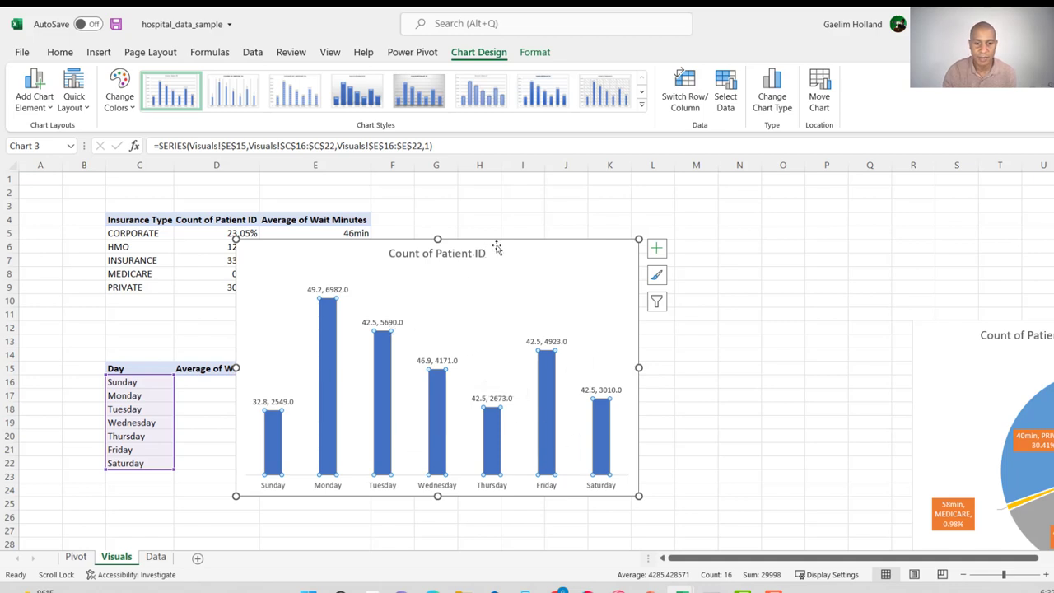
drag(499, 244, 663, 209)
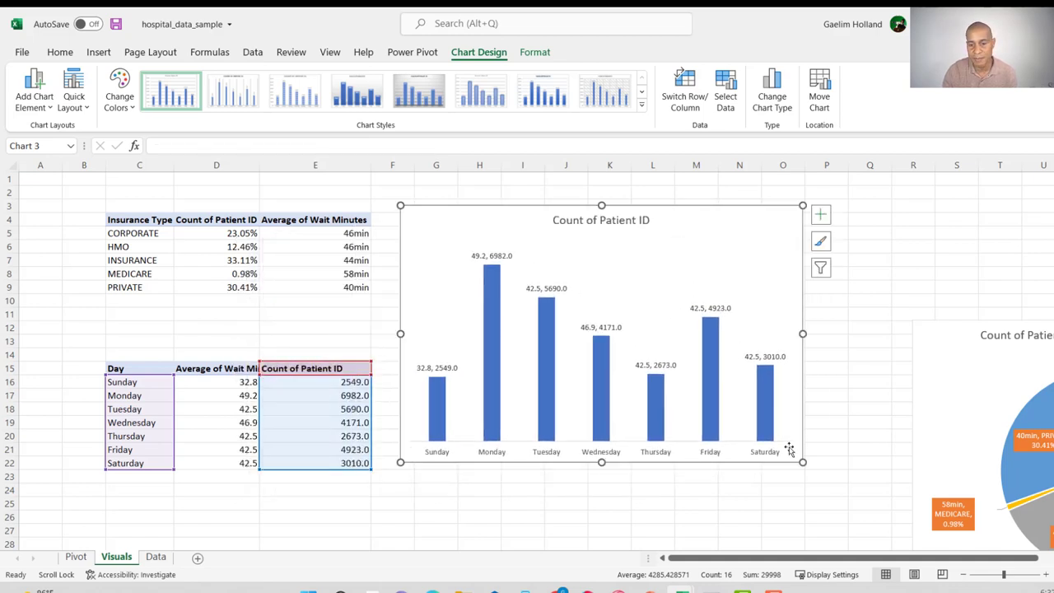
drag(804, 460, 848, 474)
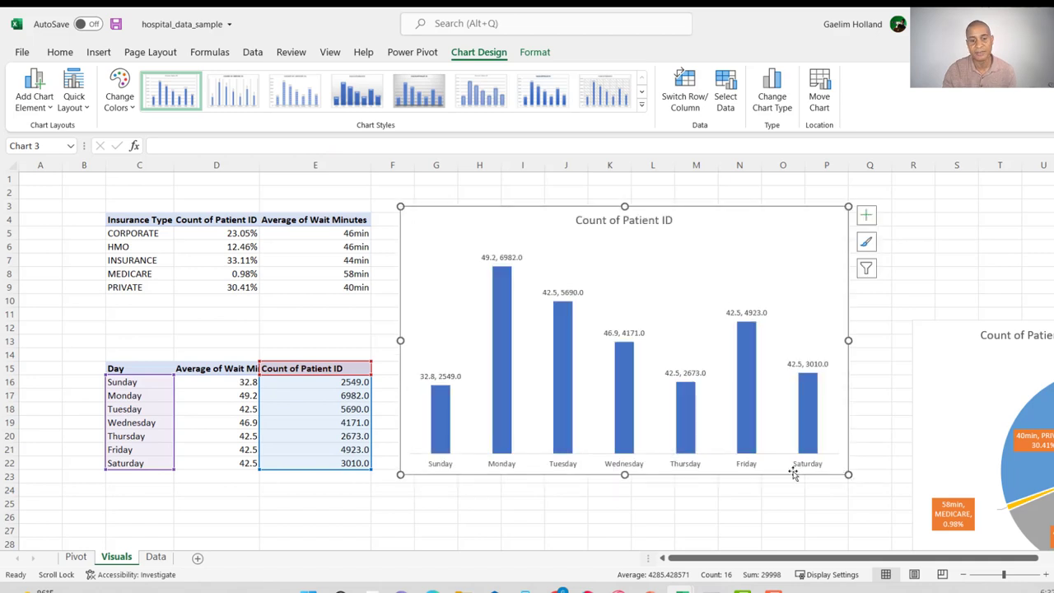
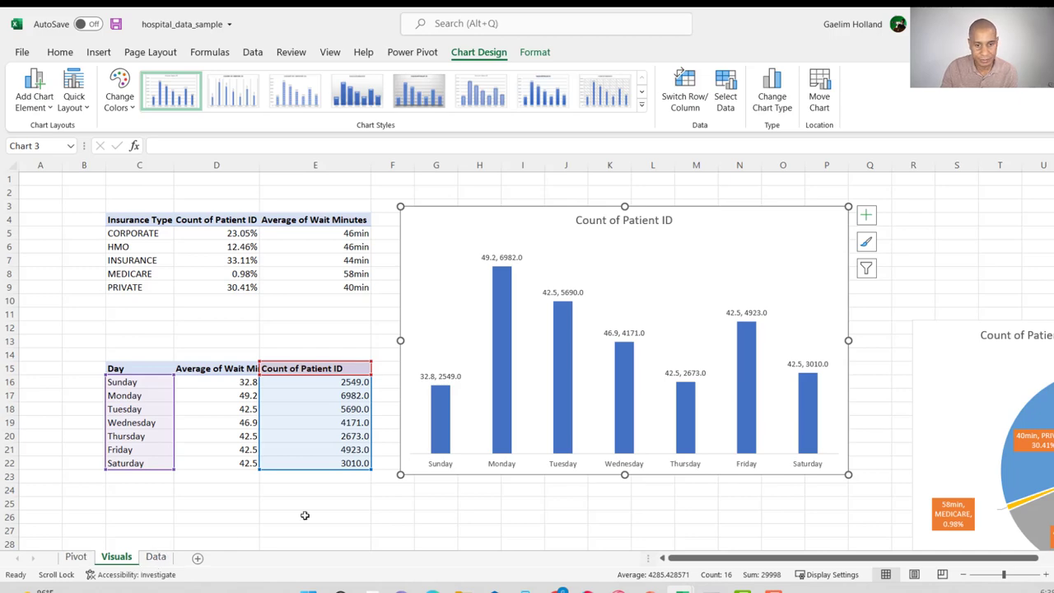
On the Pivot sheet, drop Count of Patient ID, put Day of Week in columns and Hour in rows.
click(76, 557)
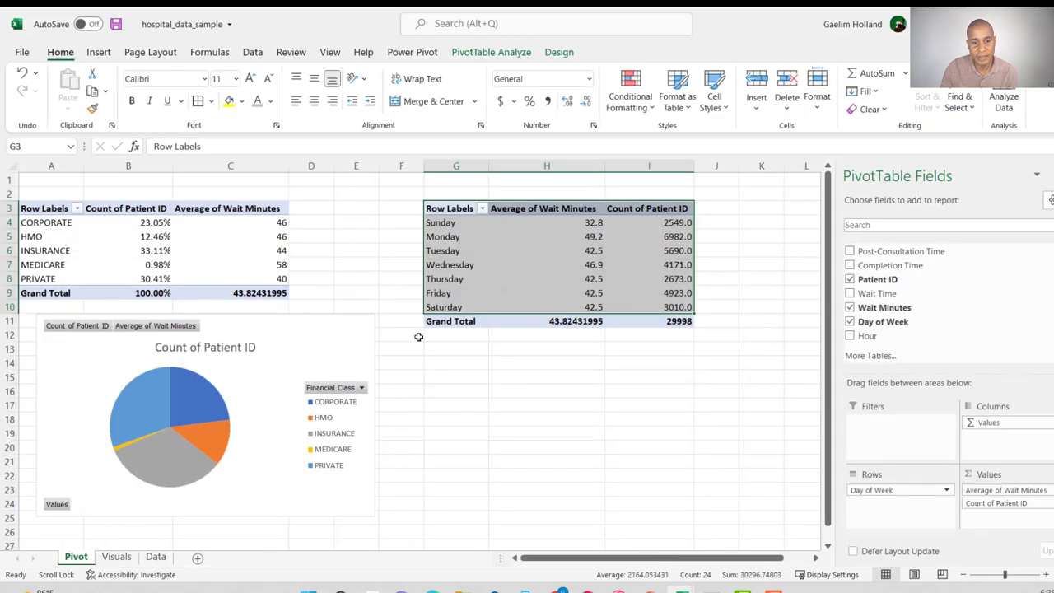
click(535, 344)
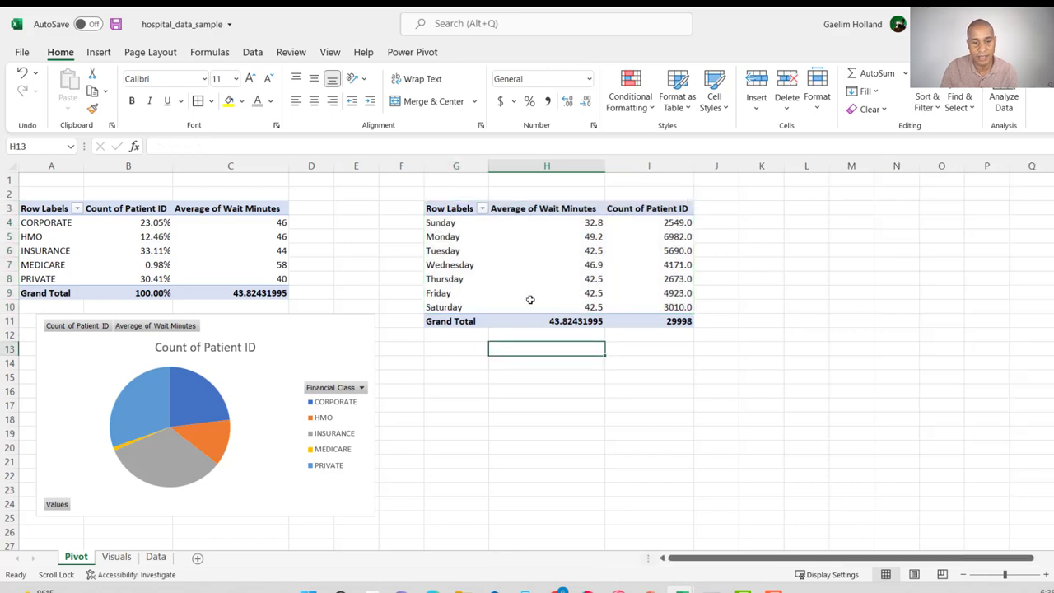
click(502, 222)
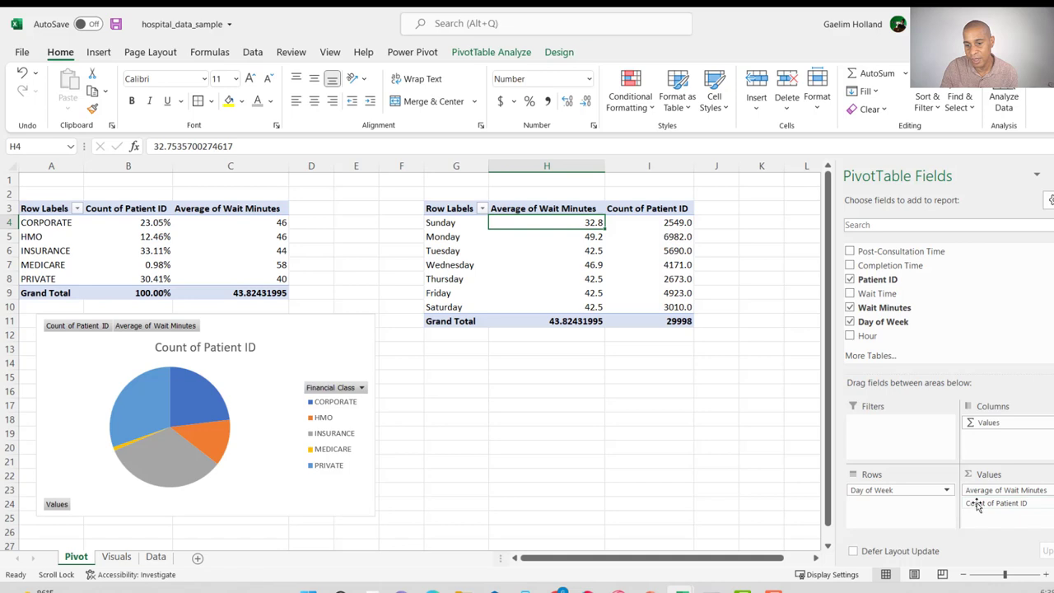
drag(977, 506, 787, 453)
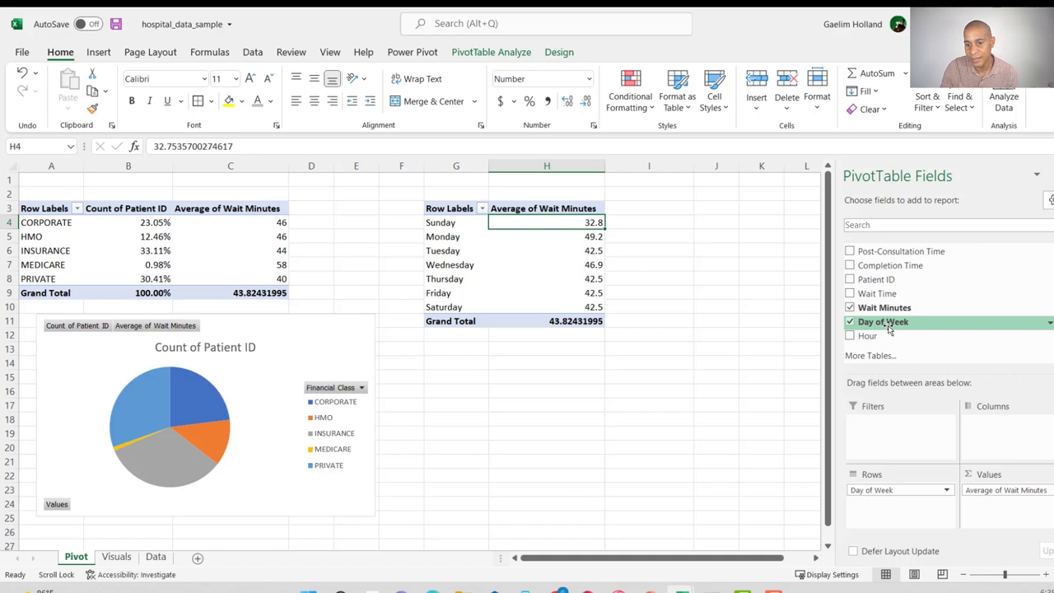
drag(888, 327, 989, 423)
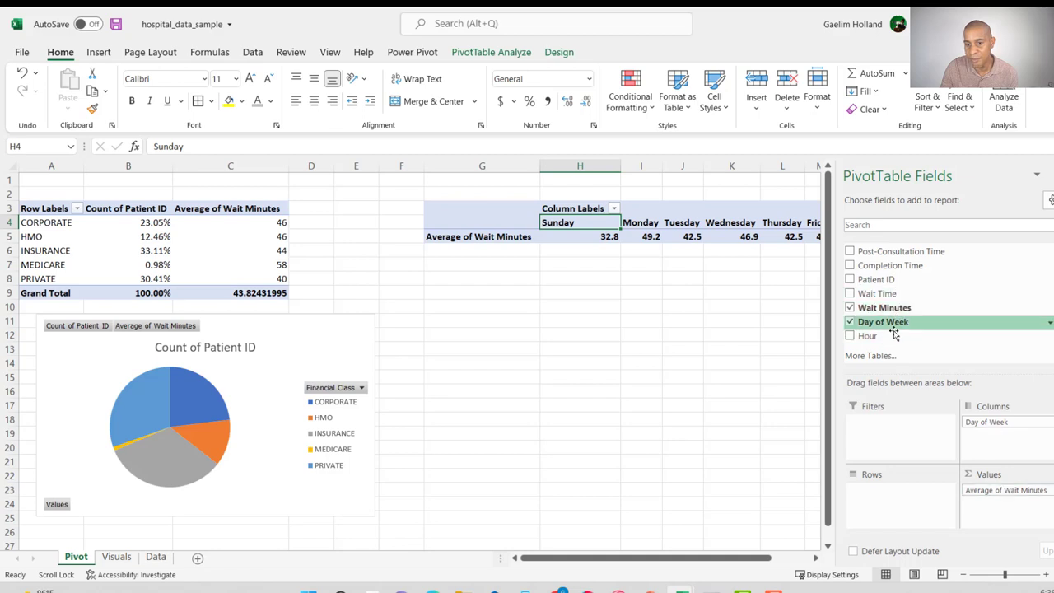
drag(894, 334, 891, 498)
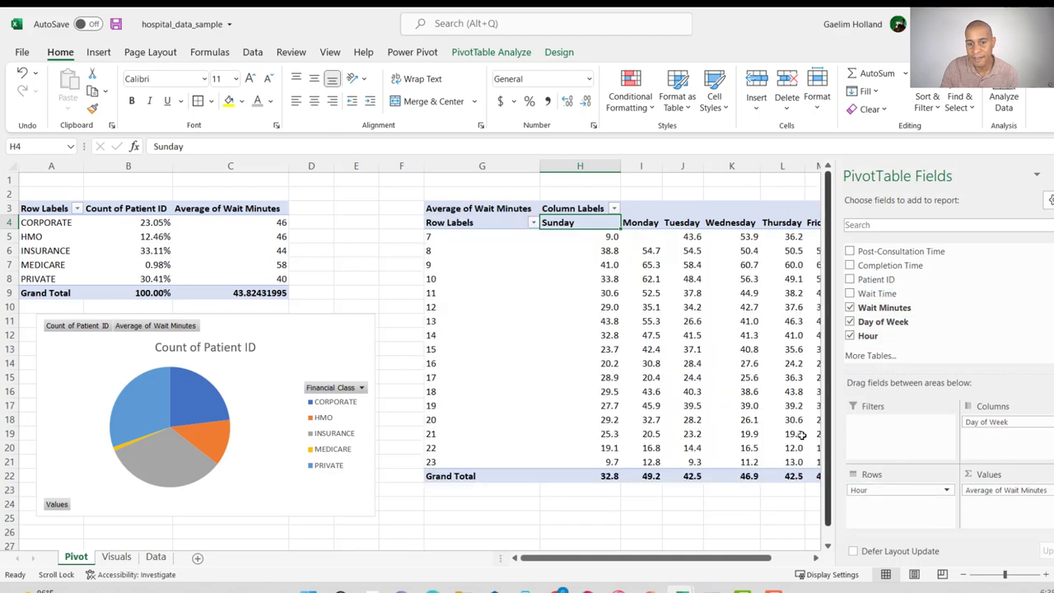
drag(647, 557, 684, 557)
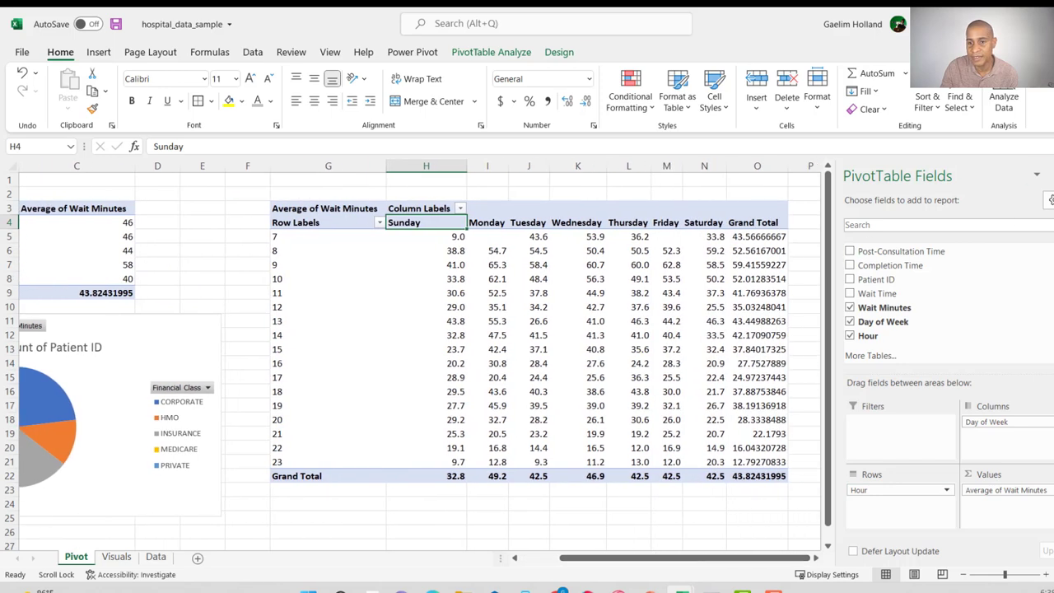
click(1046, 175)
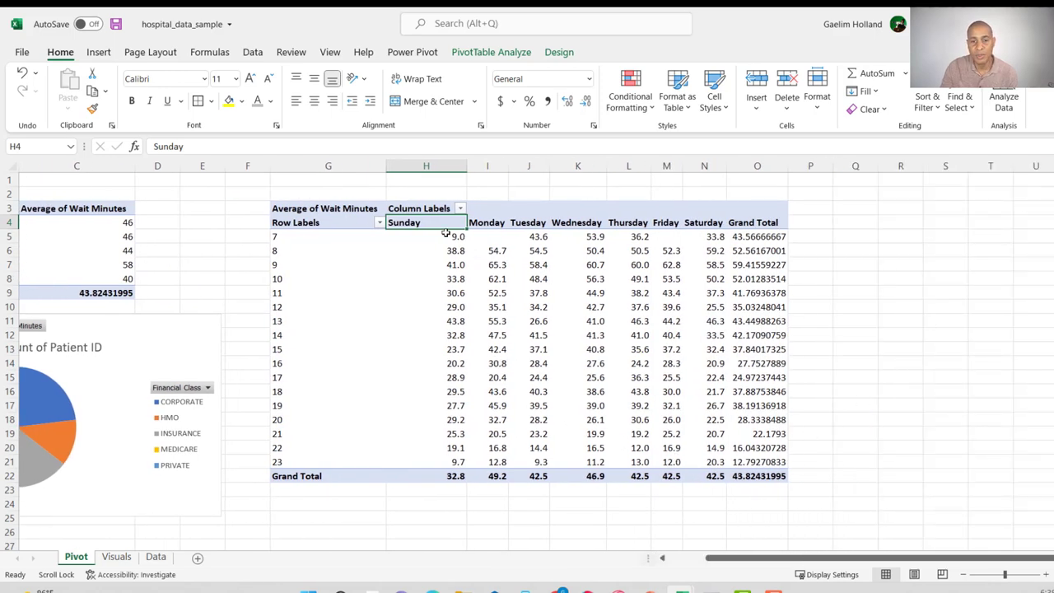
Check the hour 7 averages and Wednesday's grand total in the reworked pivot.
drag(718, 238, 433, 238)
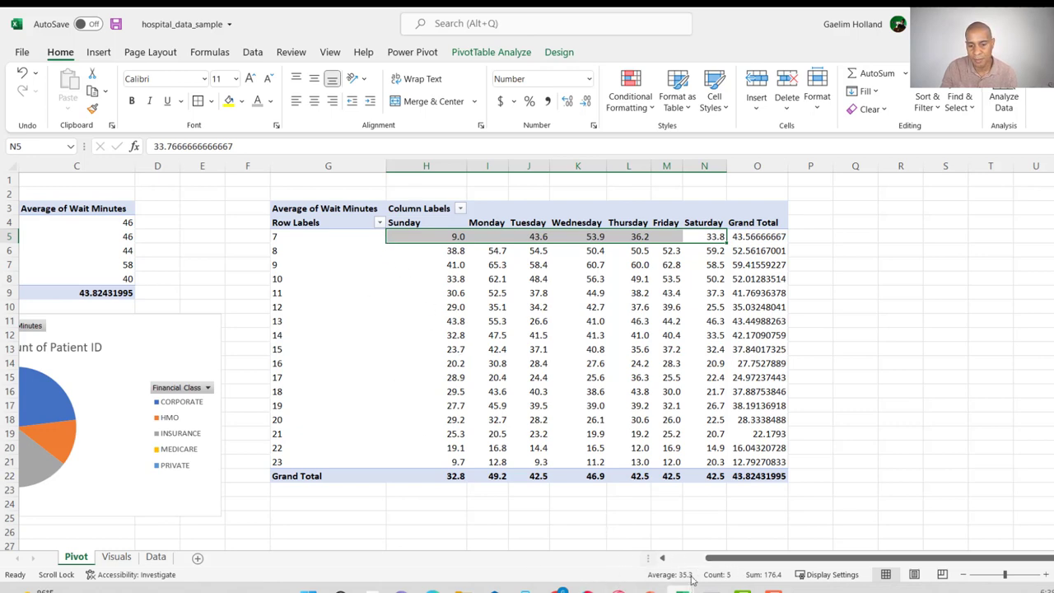
click(641, 363)
click(576, 473)
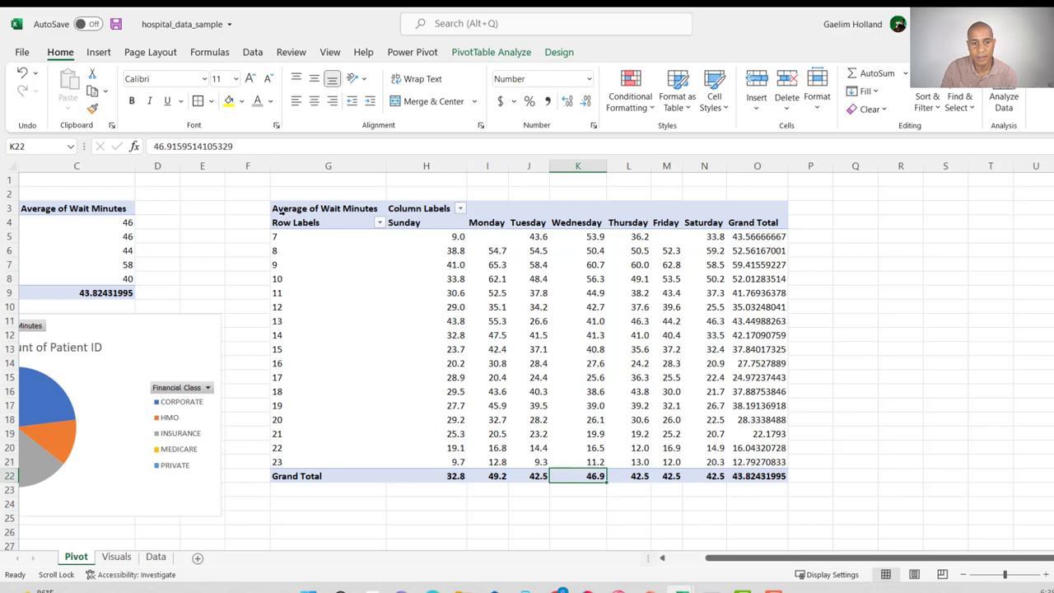
click(280, 211)
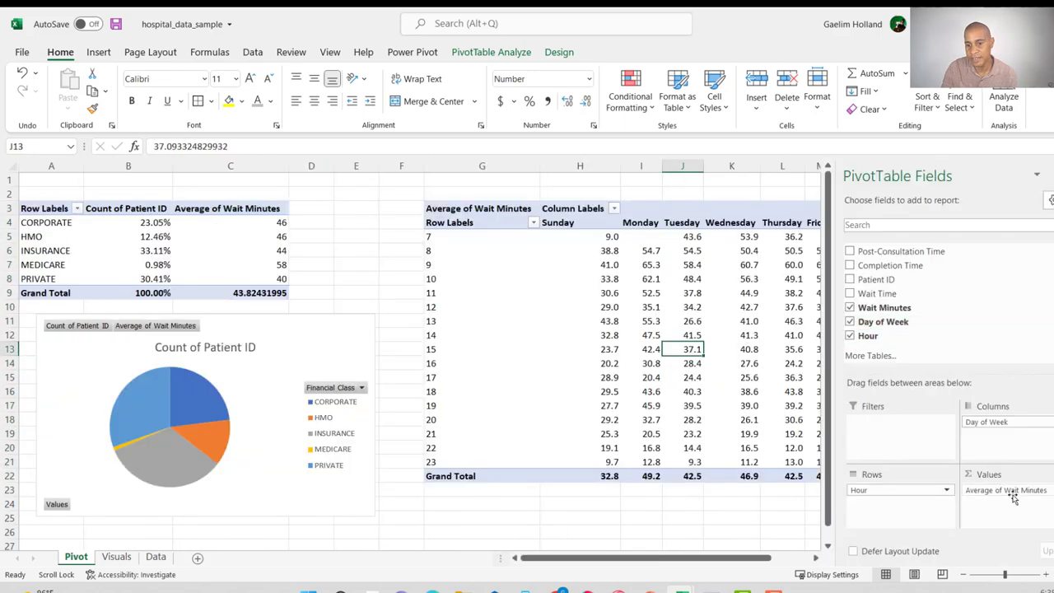
Swap Average of Wait Minutes for Count of Patient ID in the pivot values.
drag(875, 279, 1021, 506)
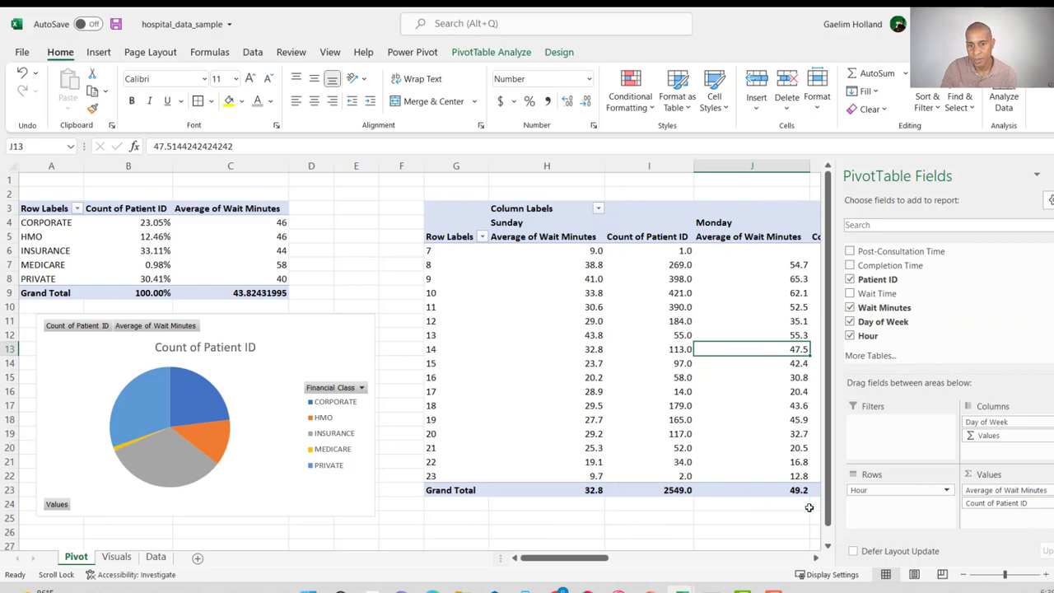
drag(998, 490, 733, 487)
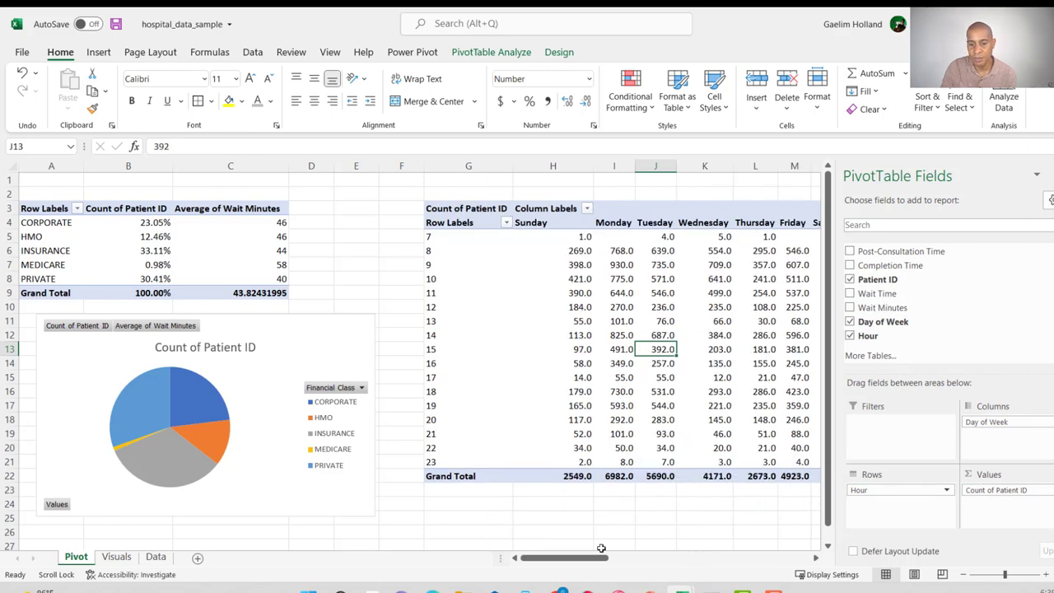
scroll(601, 547, right, 3)
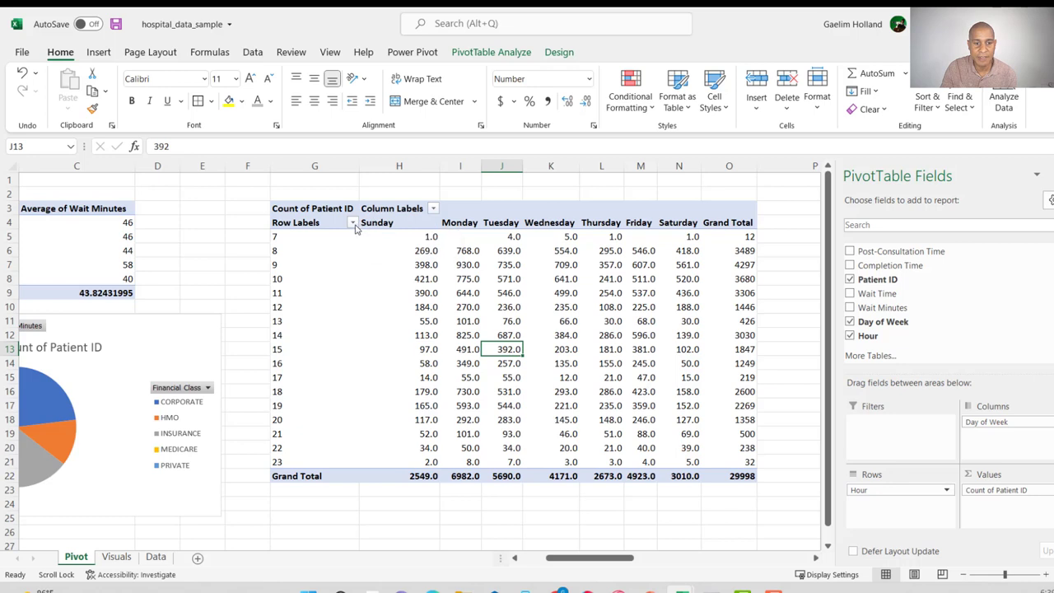
Filter hour 7 out of the row labels, leaving hours 8–23 totalling 29986.
click(351, 223)
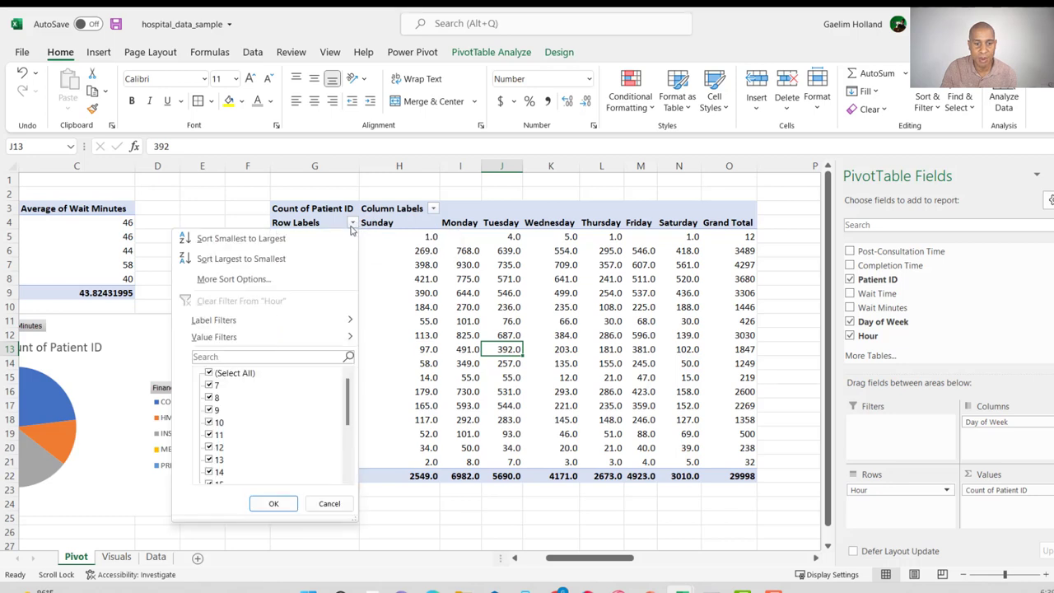
click(210, 385)
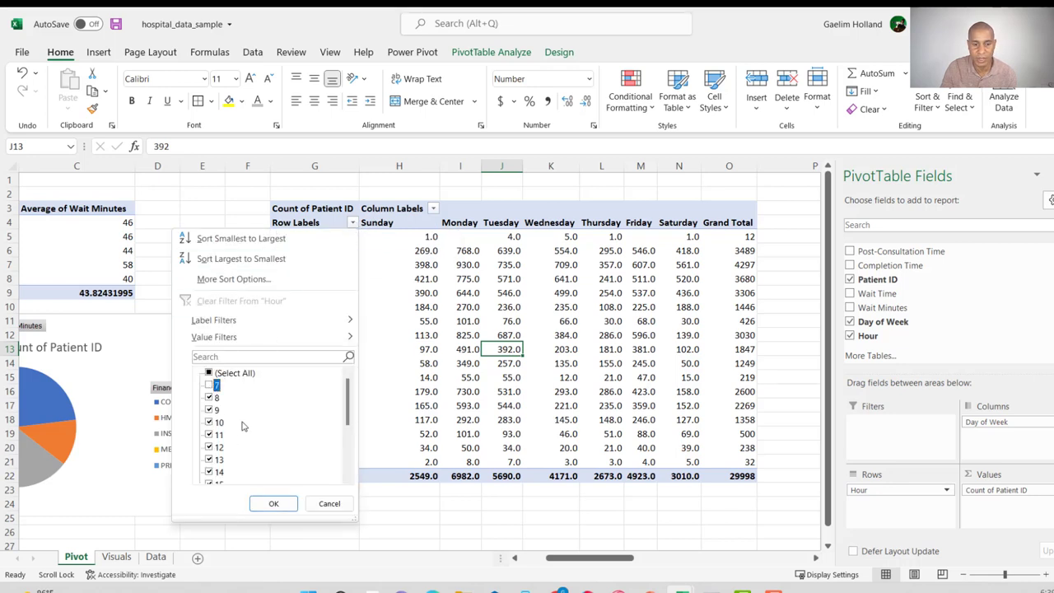
click(273, 503)
click(450, 491)
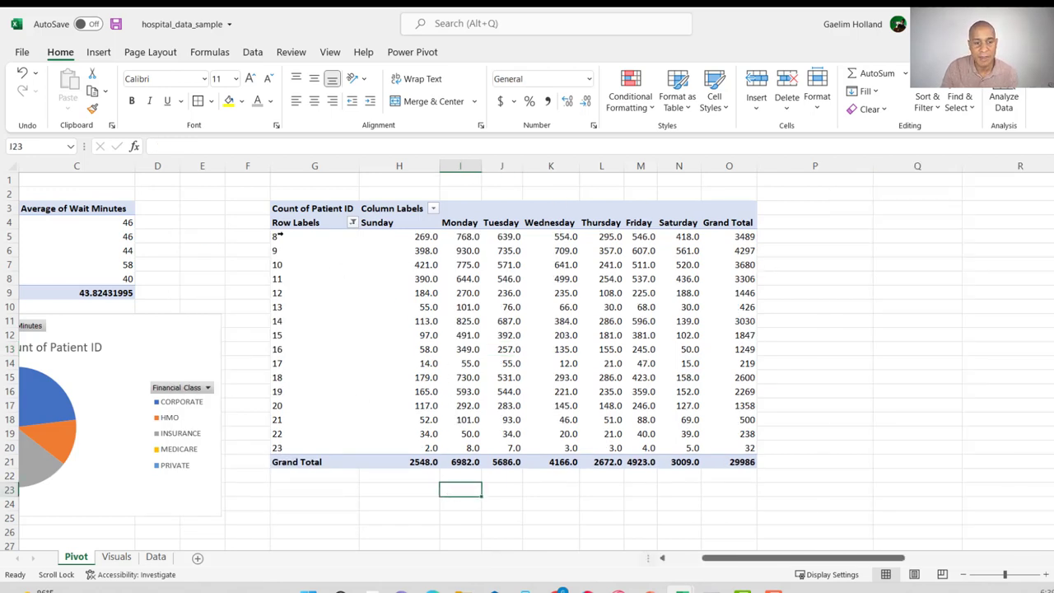
Copy pivot hour rows 8–23 and shift the bar and pie charts left on Visuals.
drag(277, 236, 516, 452)
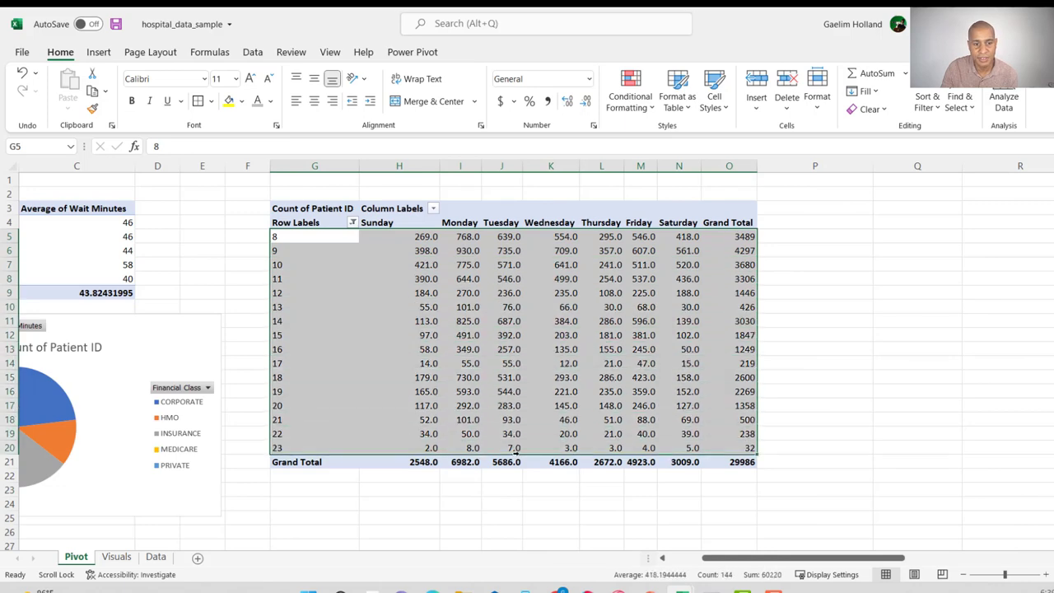
key(ctrl+c)
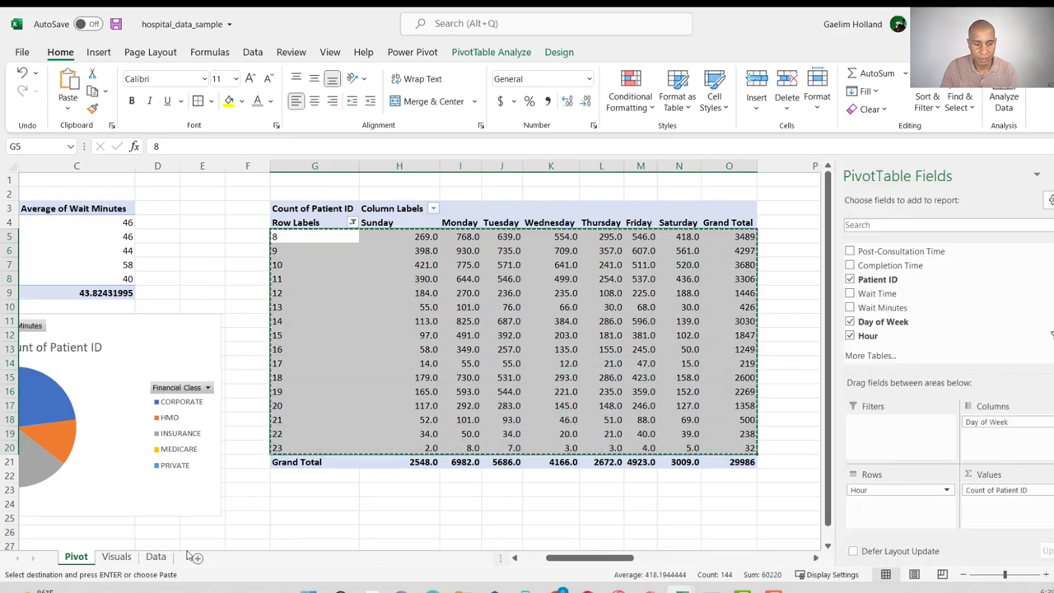
click(122, 559)
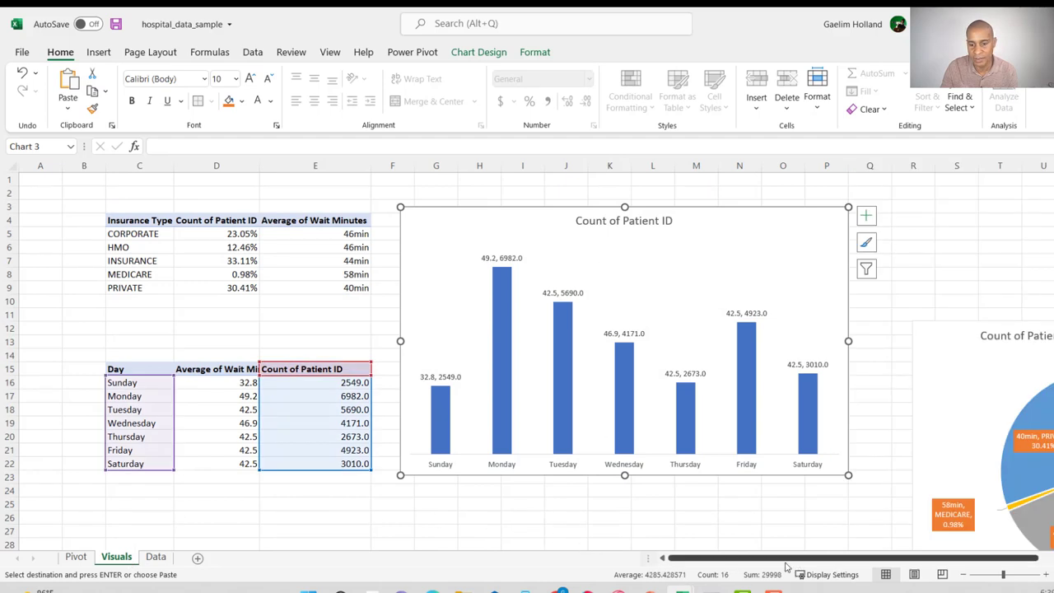
drag(552, 224, 292, 235)
click(952, 337)
drag(954, 327, 284, 261)
Paste the copied rows into M5:U20, then undo that paste.
click(696, 232)
drag(696, 231, 875, 405)
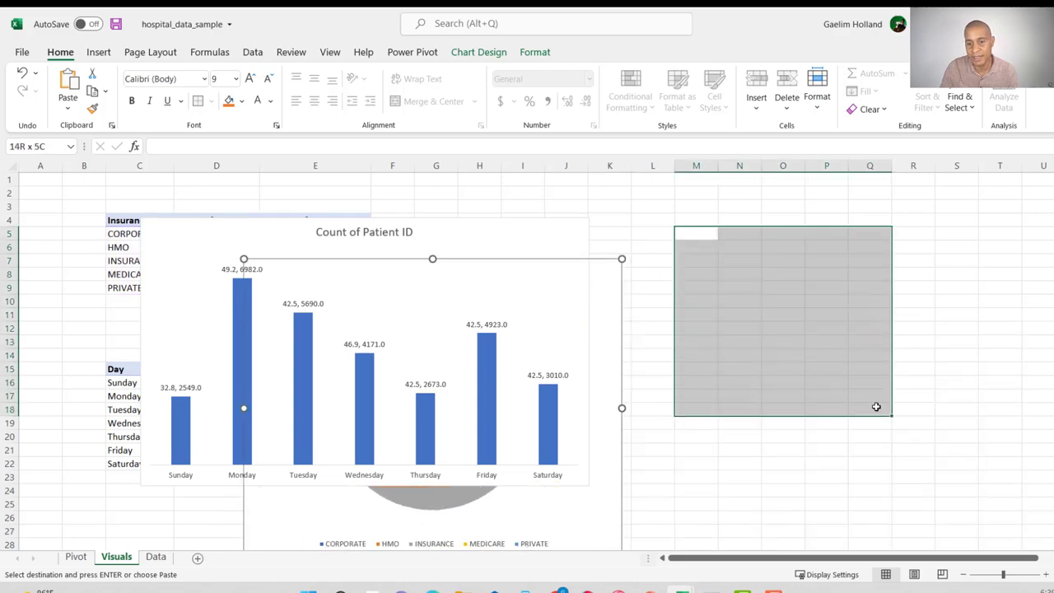
key(ctrl+v)
click(845, 450)
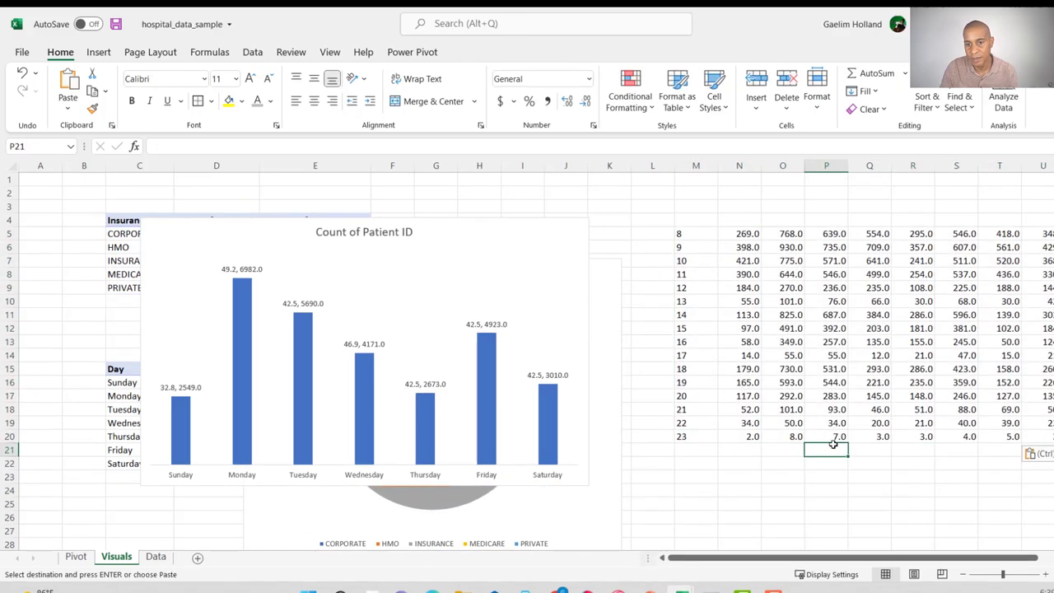
drag(834, 537, 859, 522)
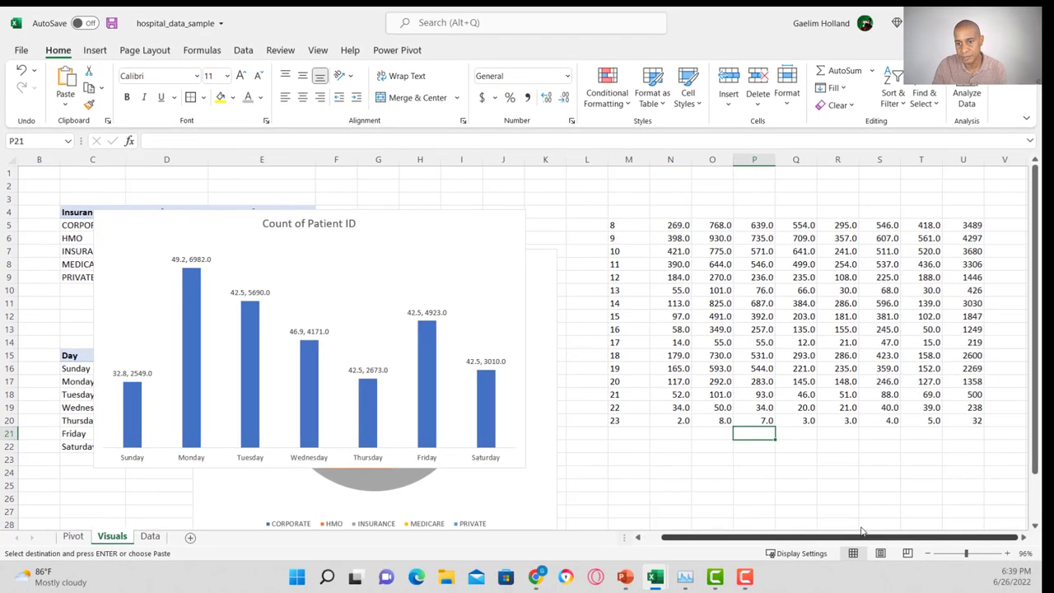
key(ctrl+z)
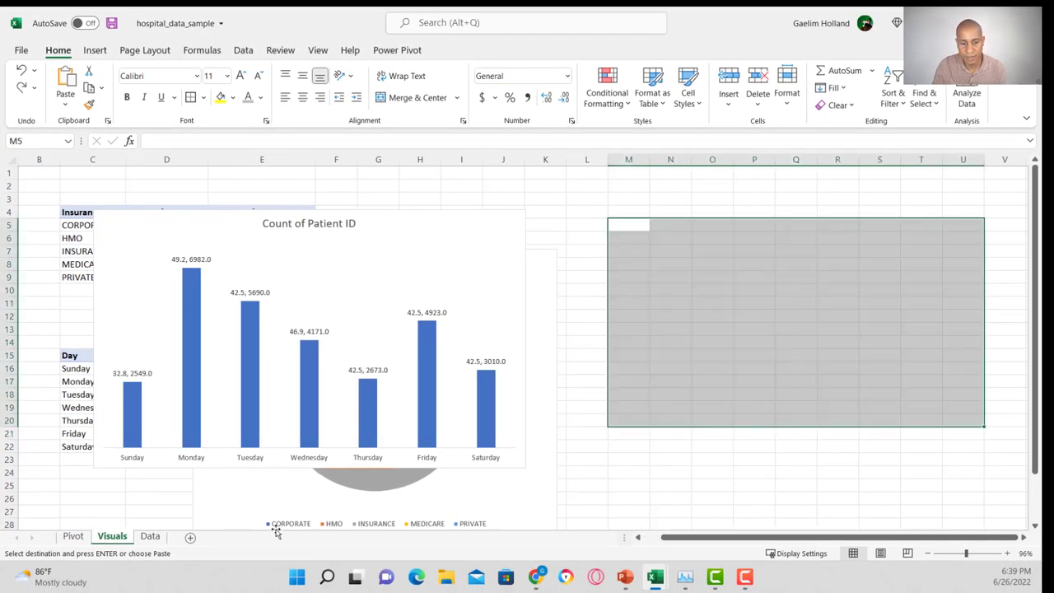
Take the whole pivot with headers and paste it as values on Visuals.
click(150, 536)
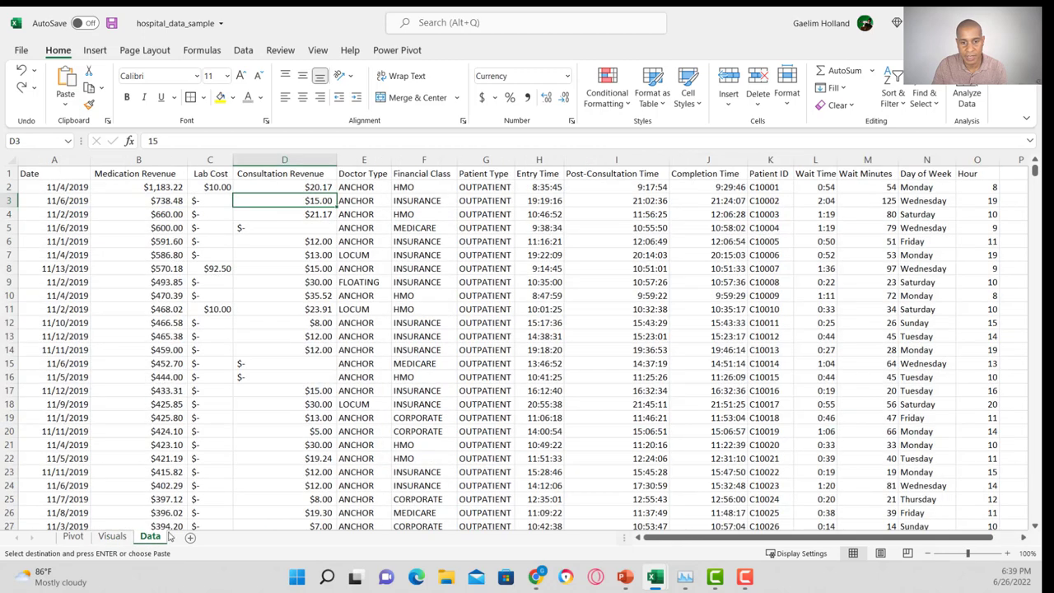
click(72, 536)
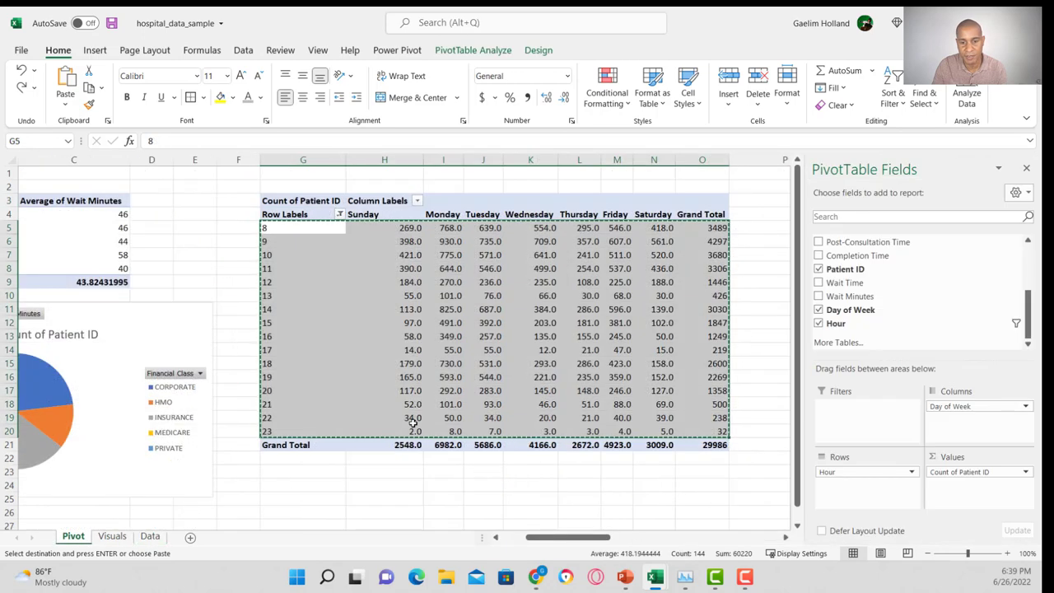
click(304, 216)
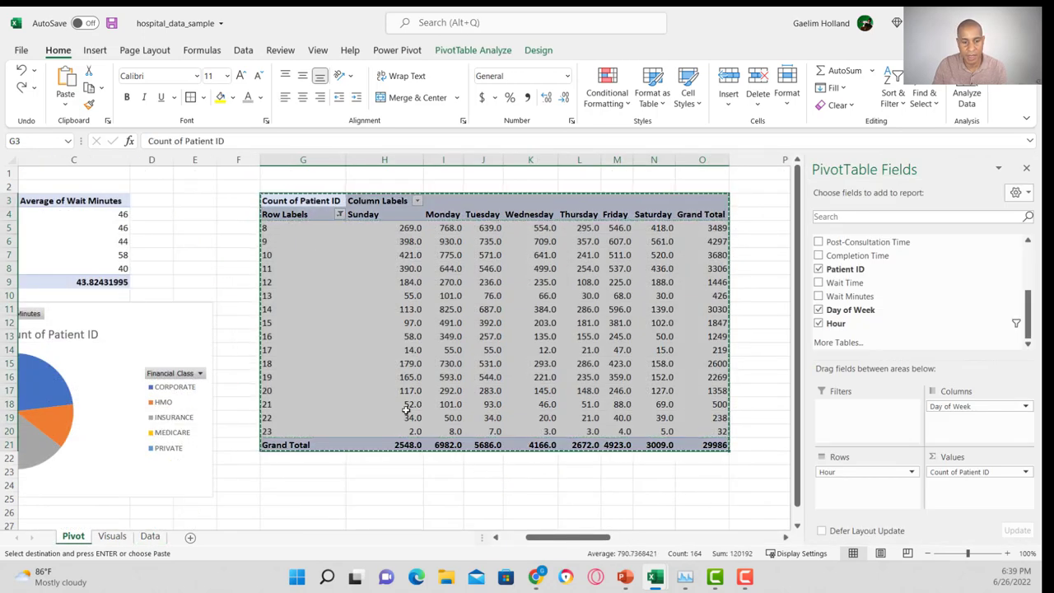
click(154, 536)
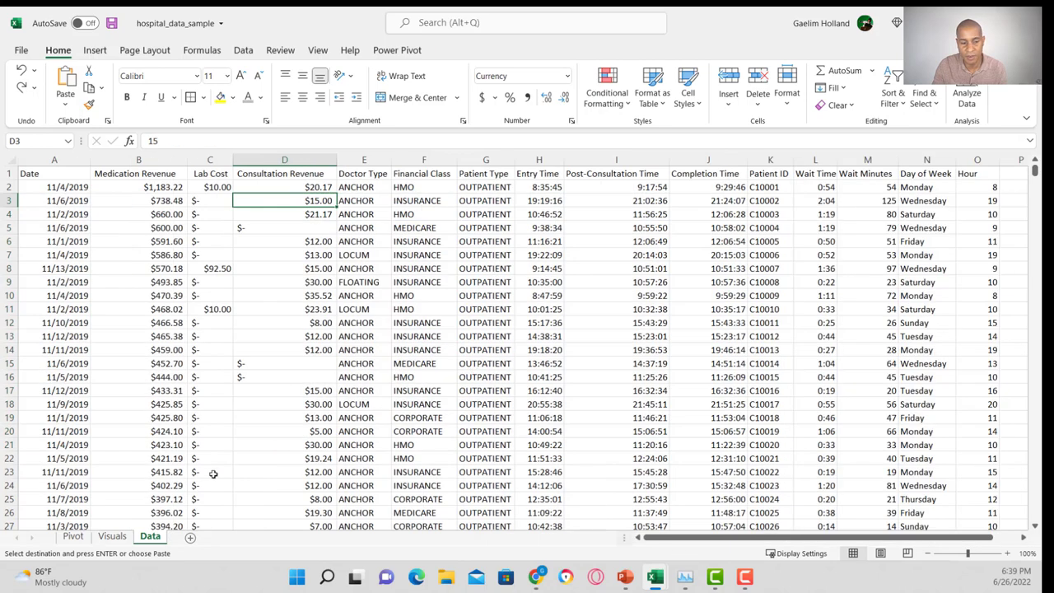
click(112, 536)
right_click(629, 229)
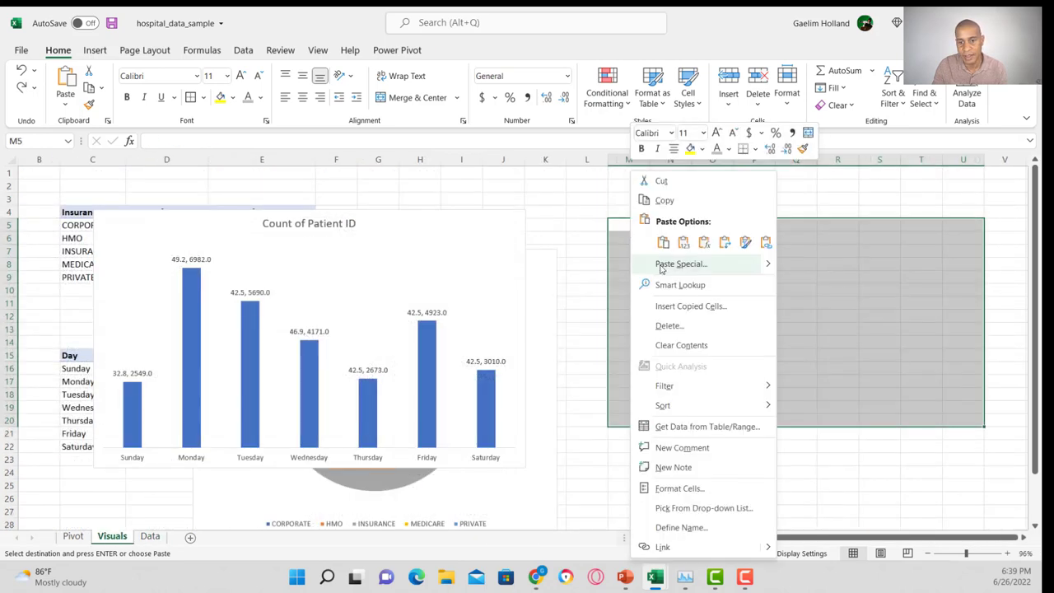
click(678, 244)
Rename the Row Labels header in M6 to Hour and select the counts N7:T22.
click(633, 355)
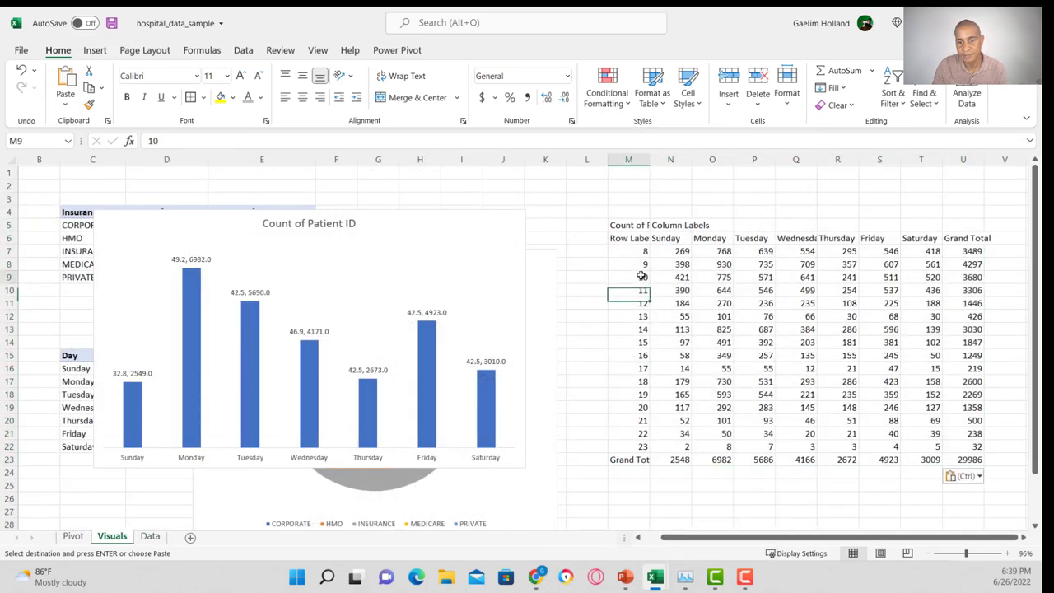
click(623, 234)
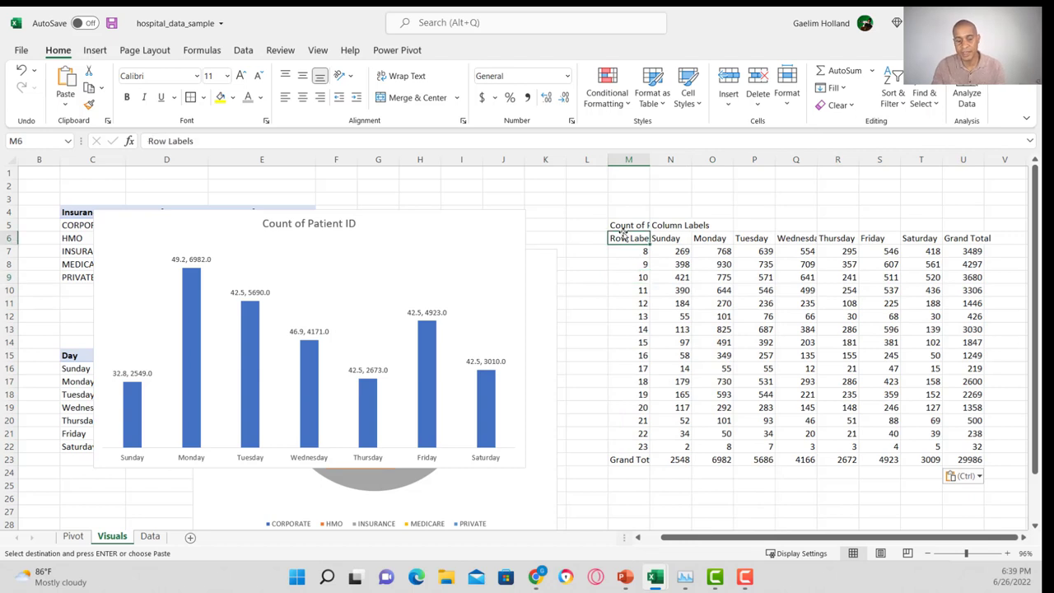
text(Hour)
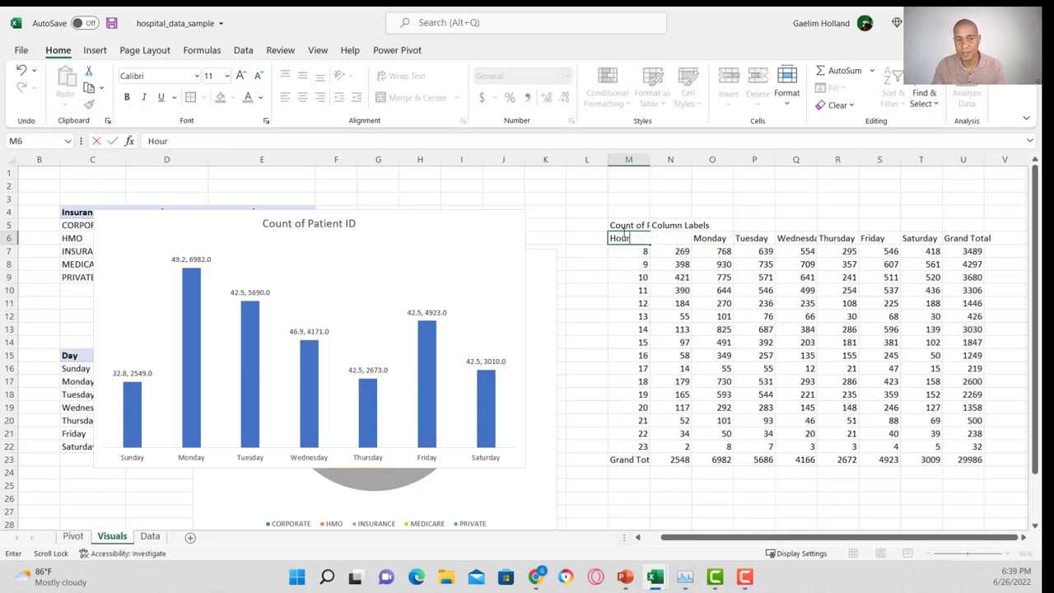
click(714, 248)
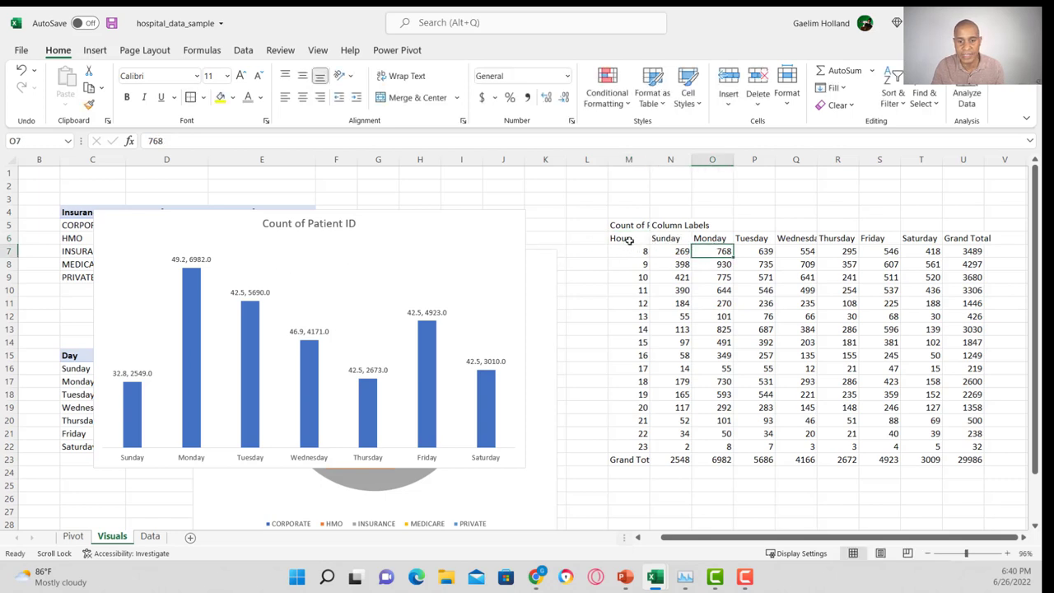
drag(670, 251, 921, 446)
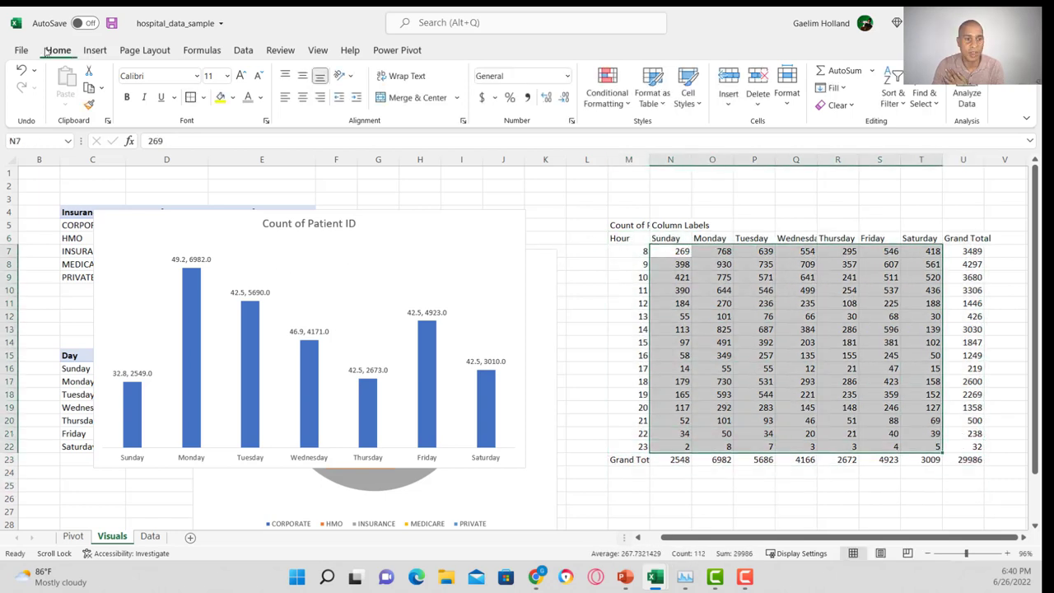
Give N7:T22 a Green-White colour scale, then go back to the Pivot sheet.
click(606, 87)
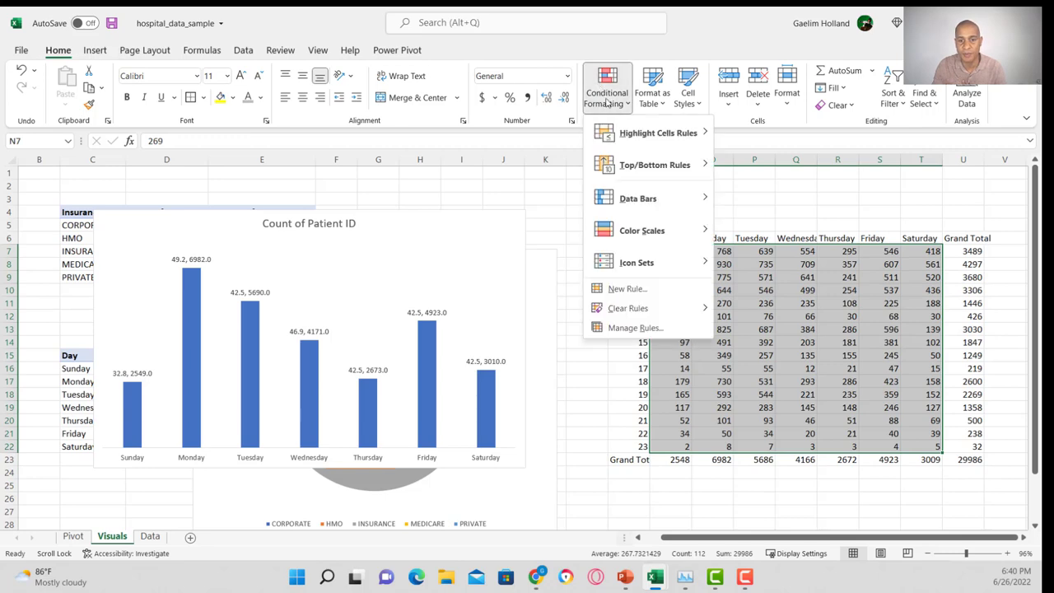
mouse_move(640, 234)
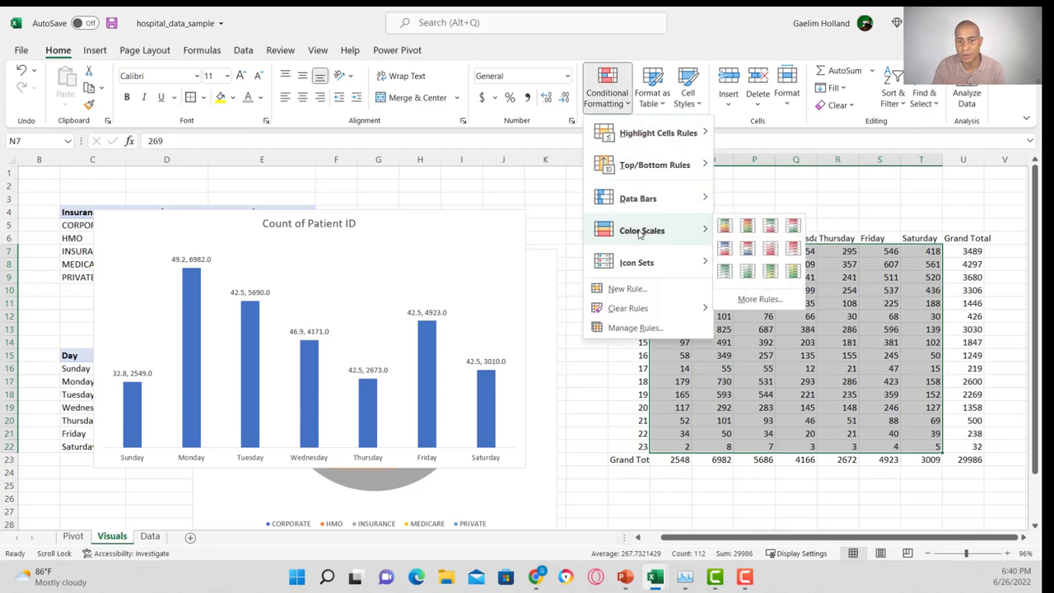
click(725, 272)
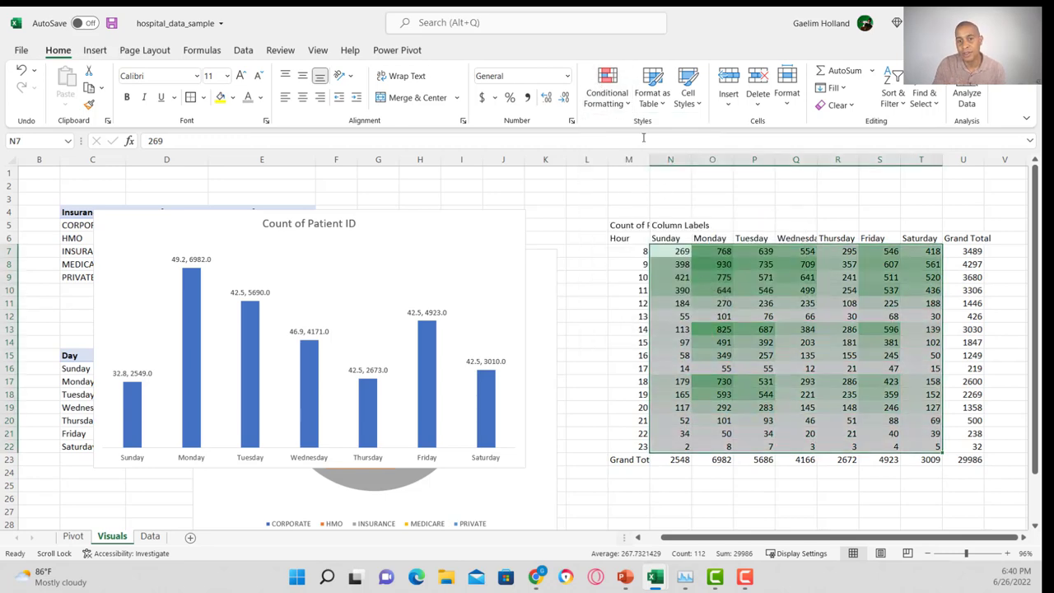
click(607, 90)
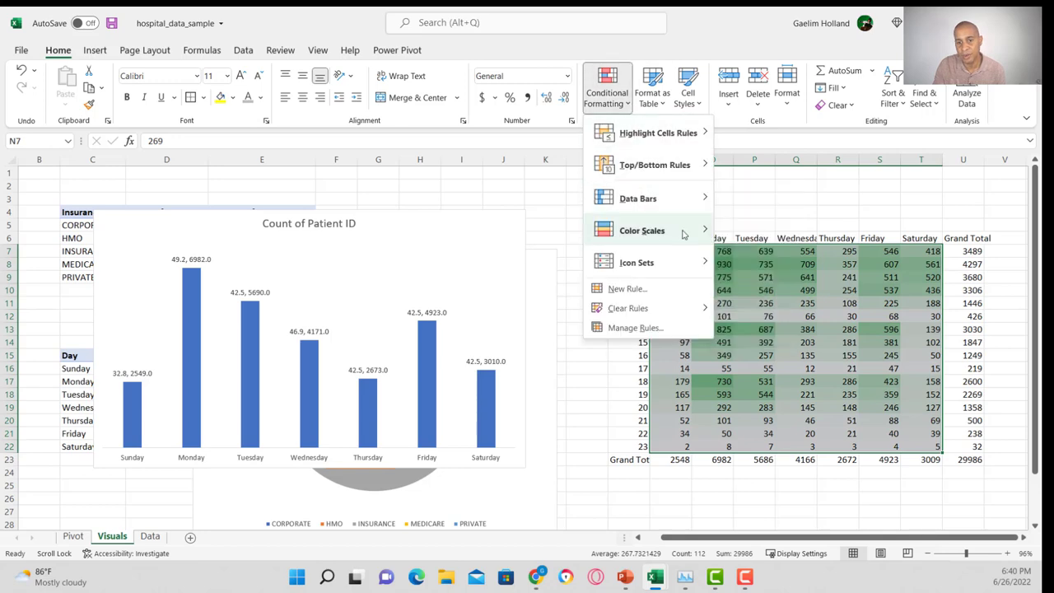
click(574, 450)
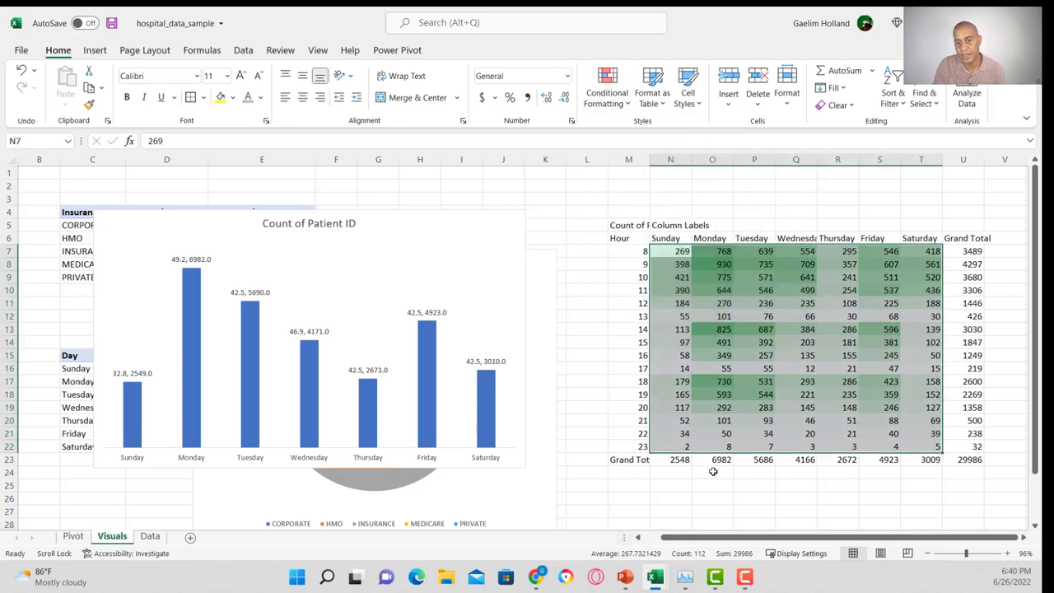
click(712, 472)
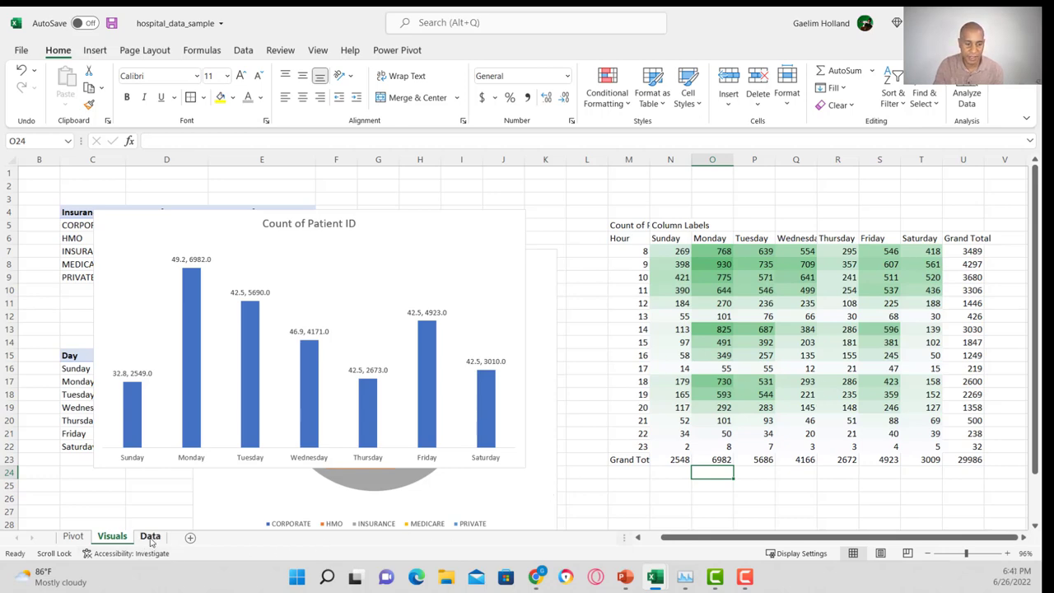
click(73, 536)
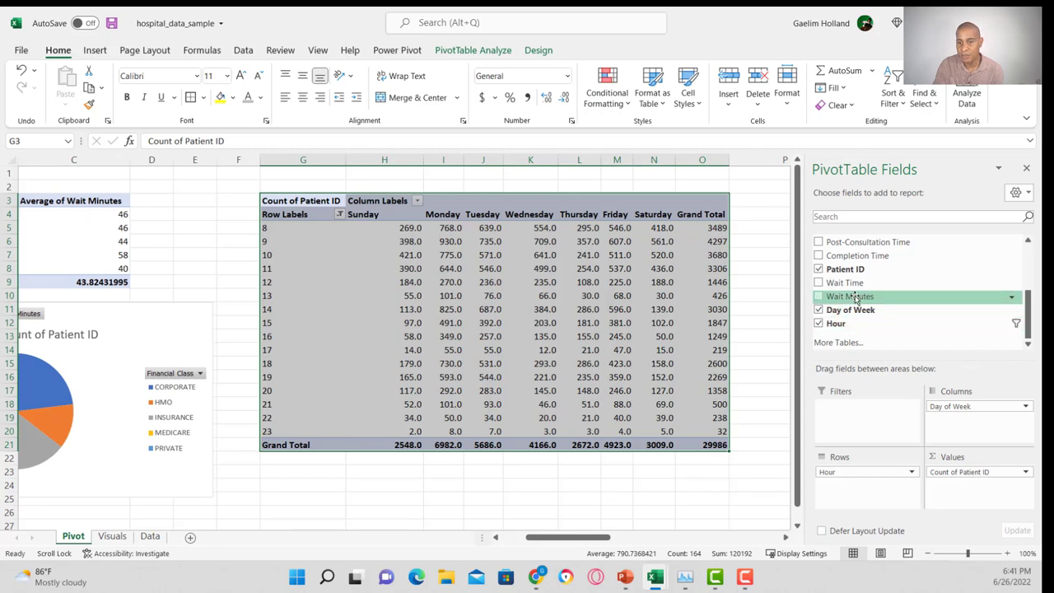
Add Wait Minutes to the pivot values, summarized as Average.
drag(850, 295, 681, 483)
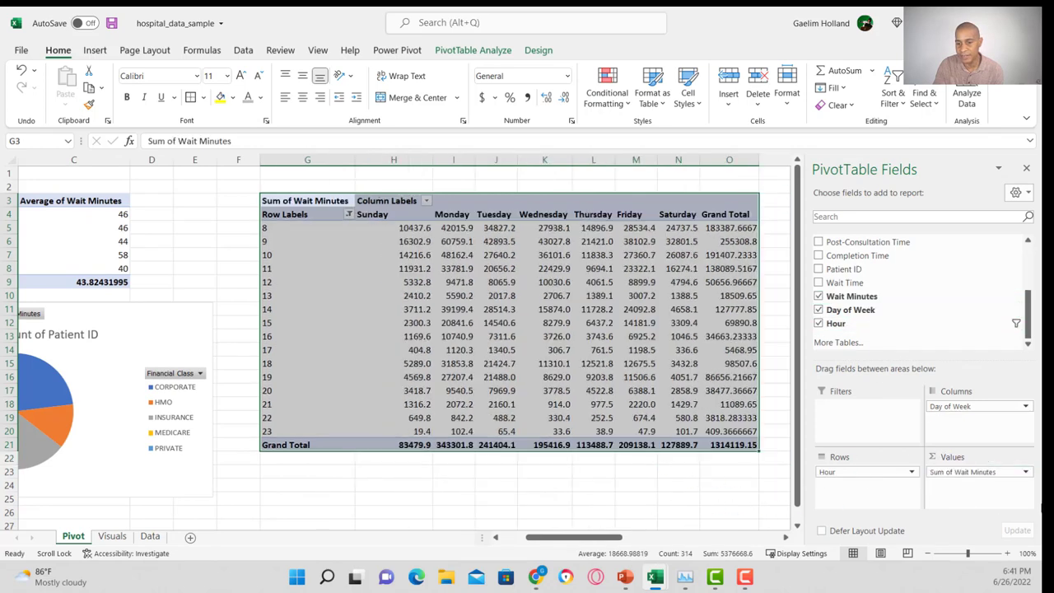
click(1026, 475)
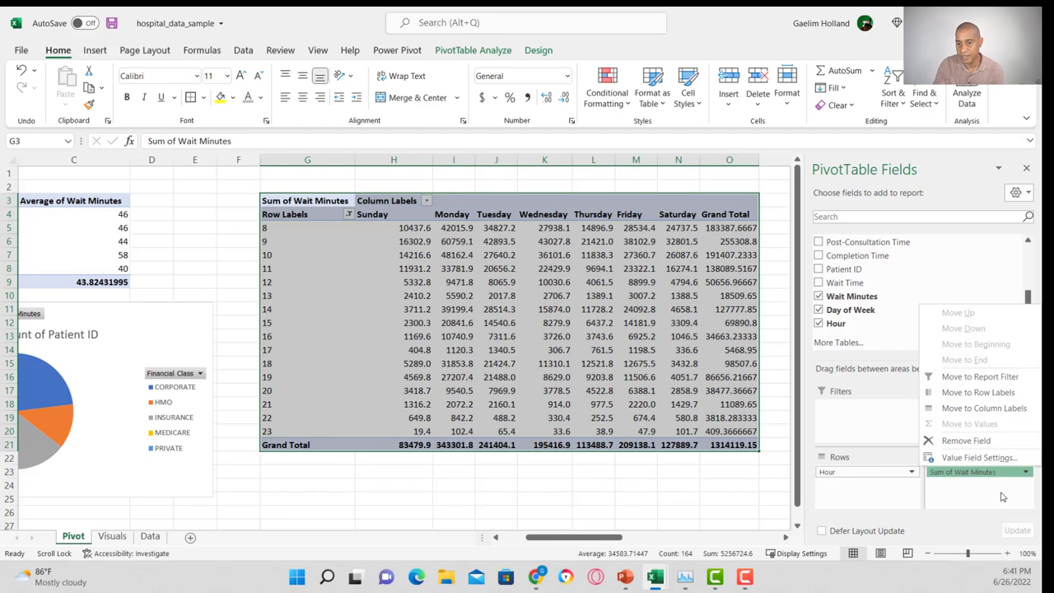
click(955, 455)
click(624, 480)
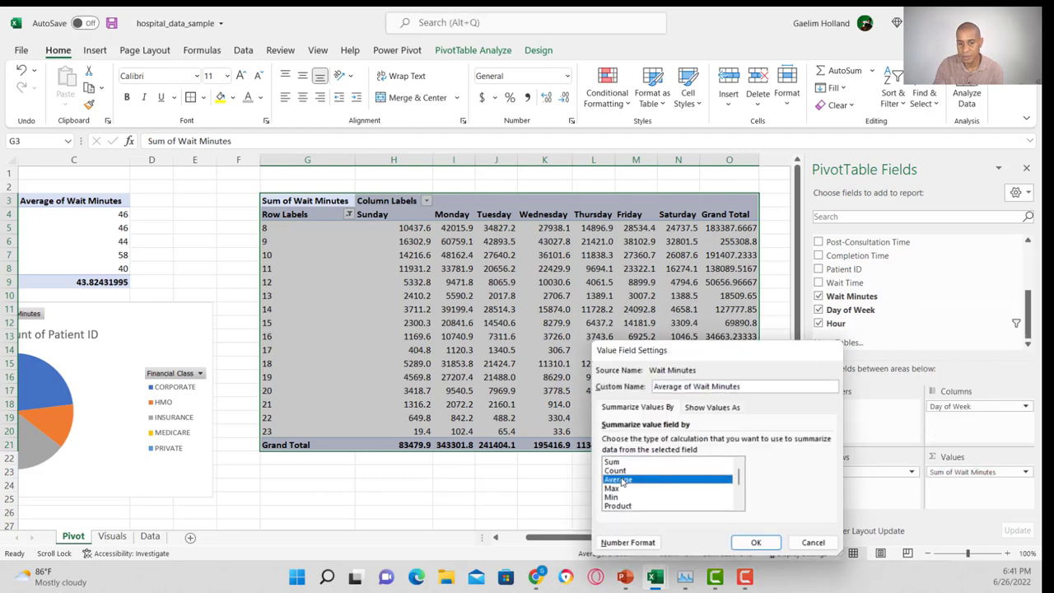
click(751, 542)
click(639, 467)
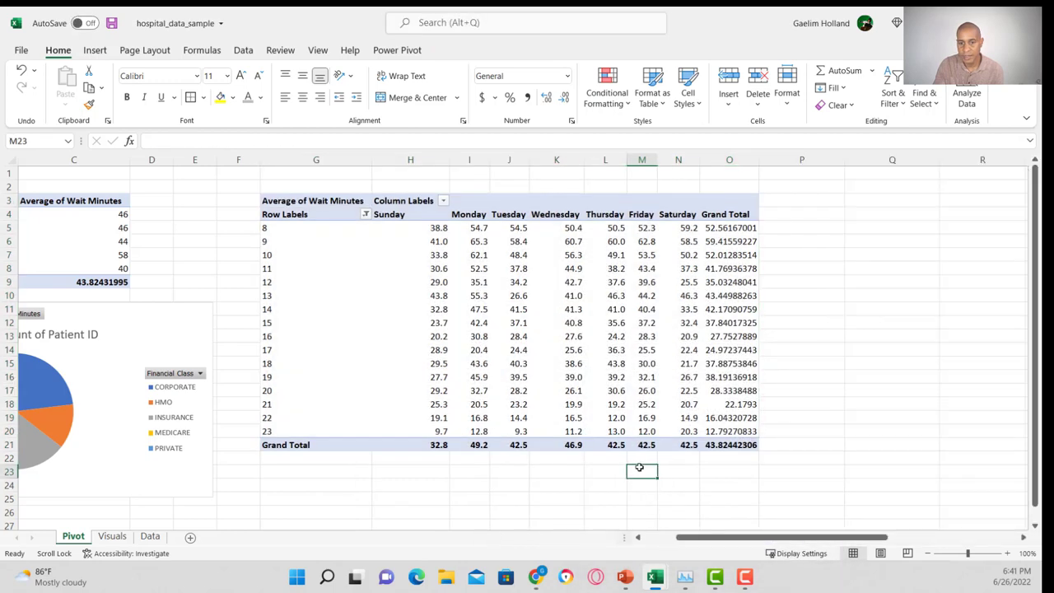
Copy the whole pivot and paste it at N29 on the Visuals sheet.
click(283, 206)
key(ctrl+a)
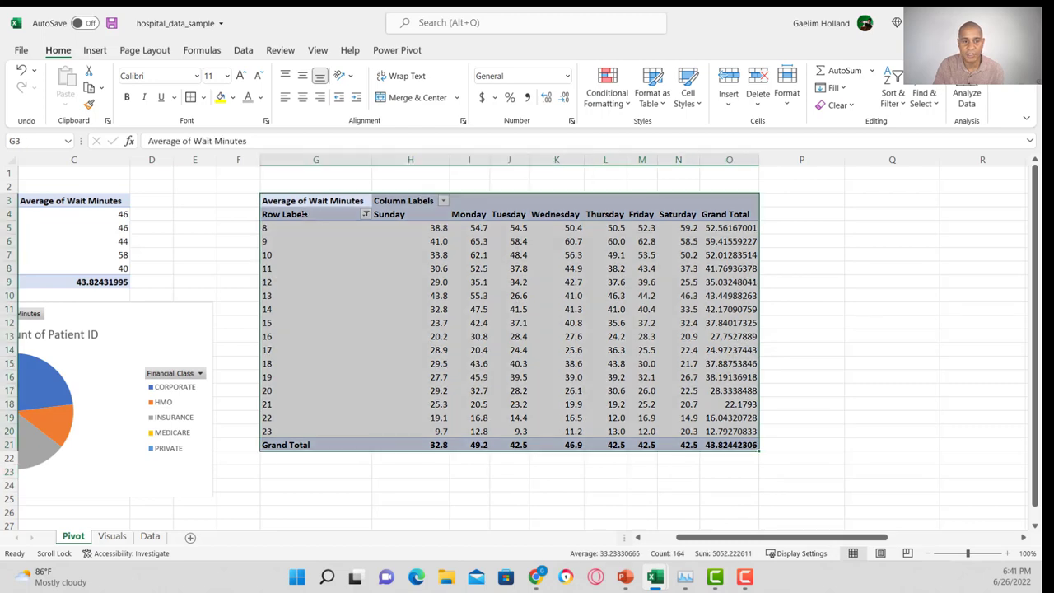
right_click(461, 205)
click(490, 210)
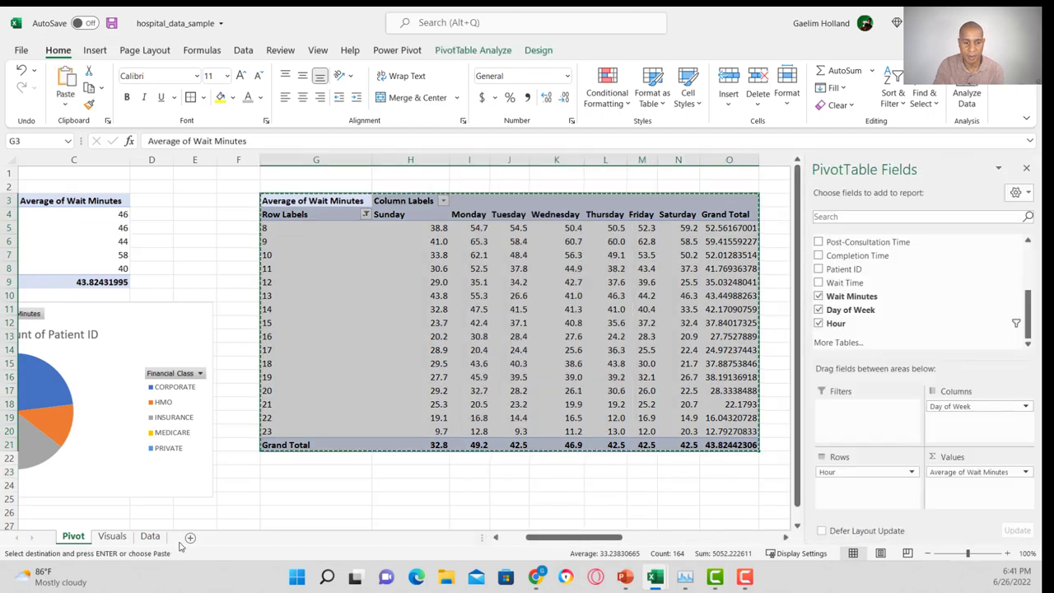
click(111, 536)
scroll(643, 463, down, 4)
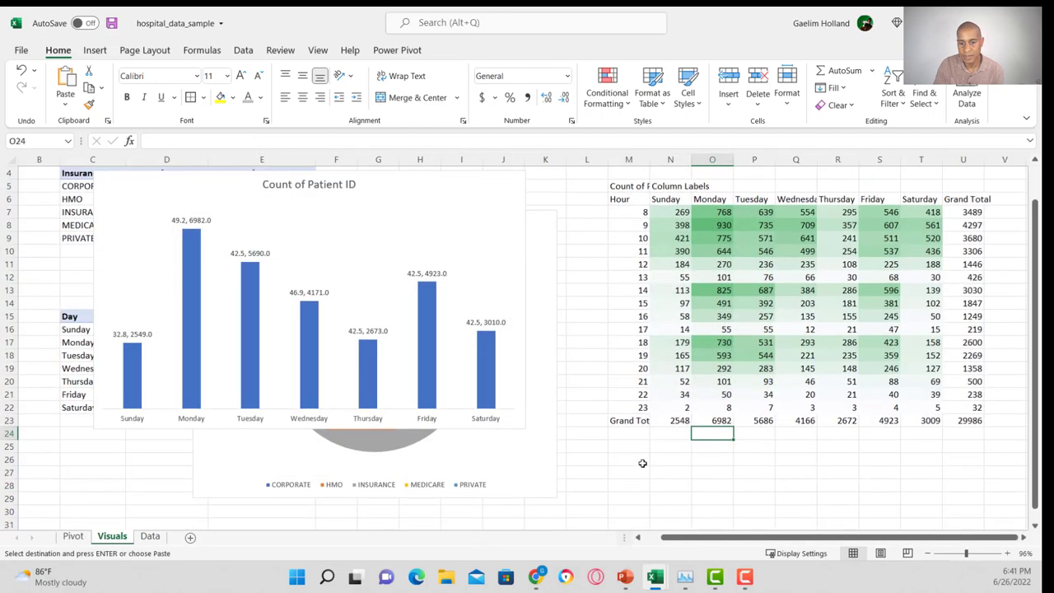
click(673, 380)
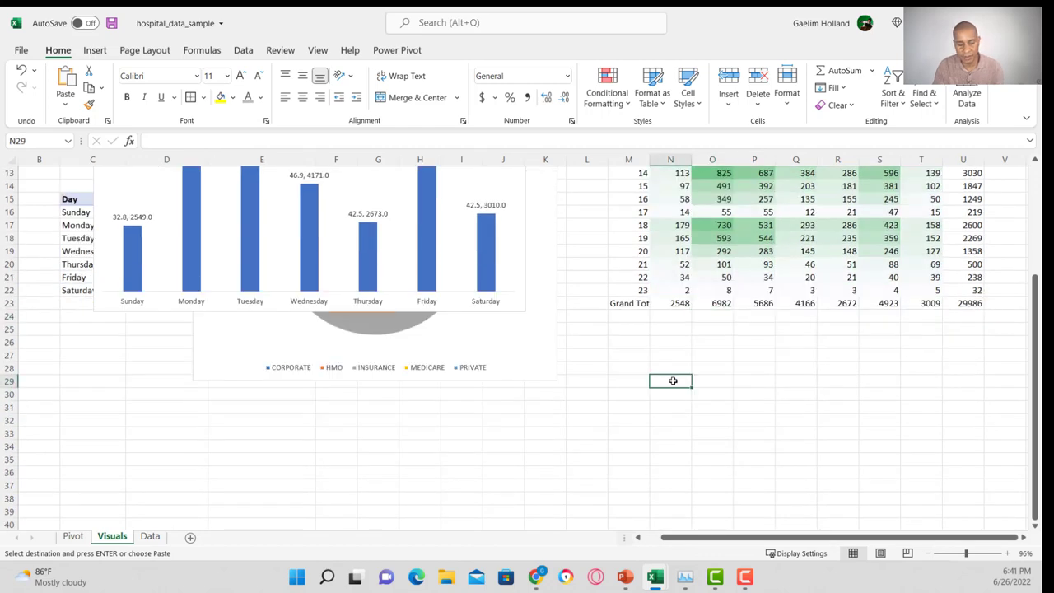
key(ctrl+v)
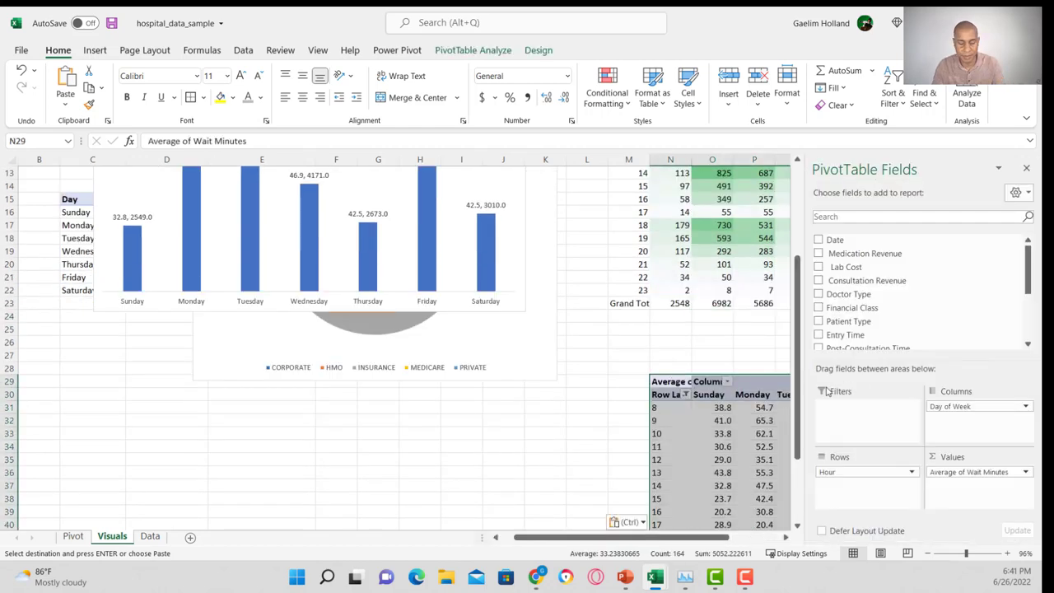
Redo it as a values-only paste, move the table to I31 and select J33:P48.
key(ctrl+z)
right_click(702, 379)
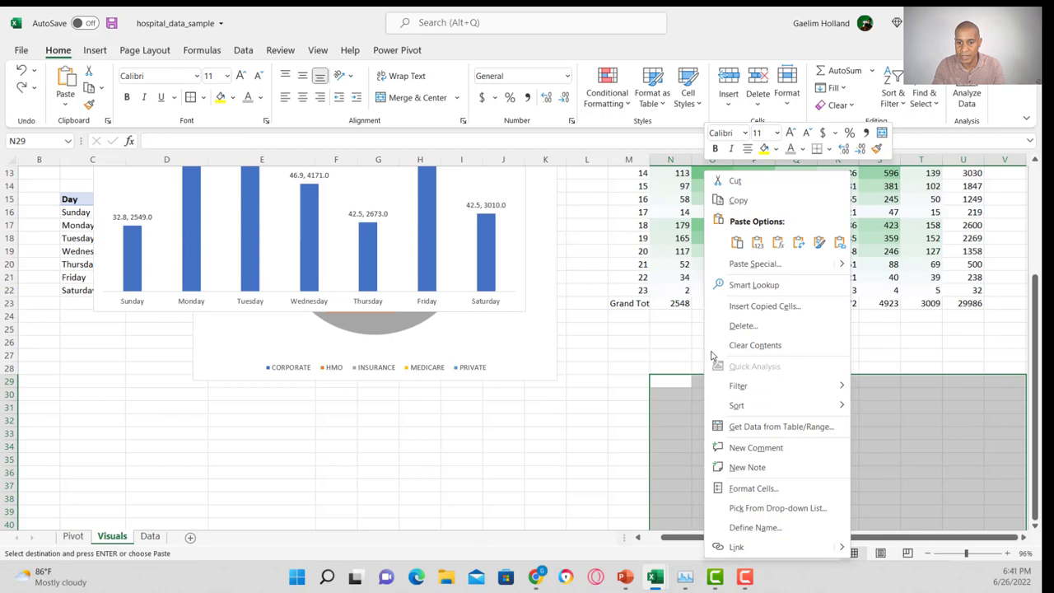
click(757, 244)
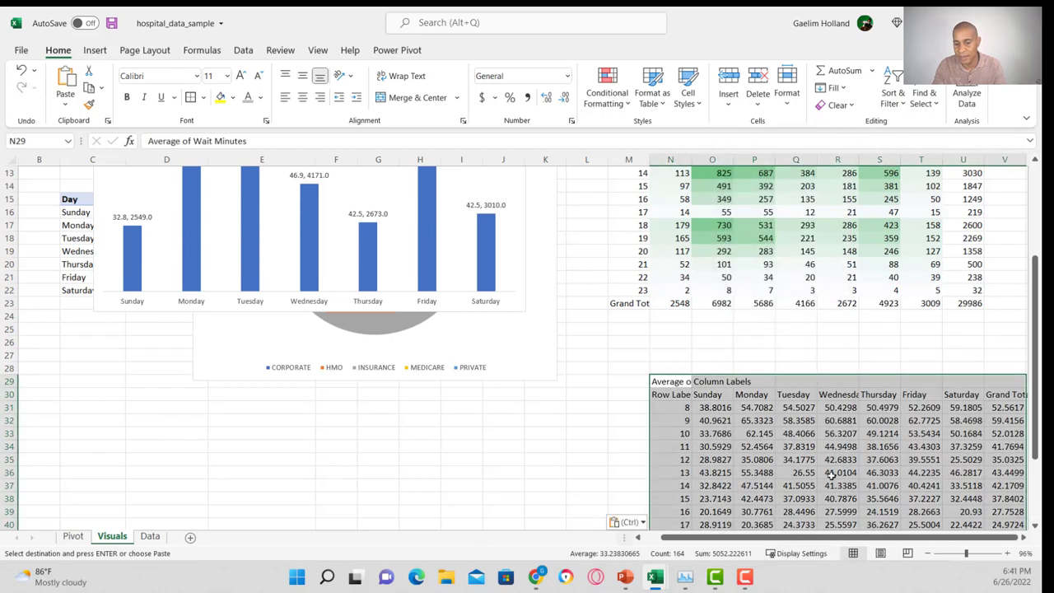
scroll(800, 449, down, 3)
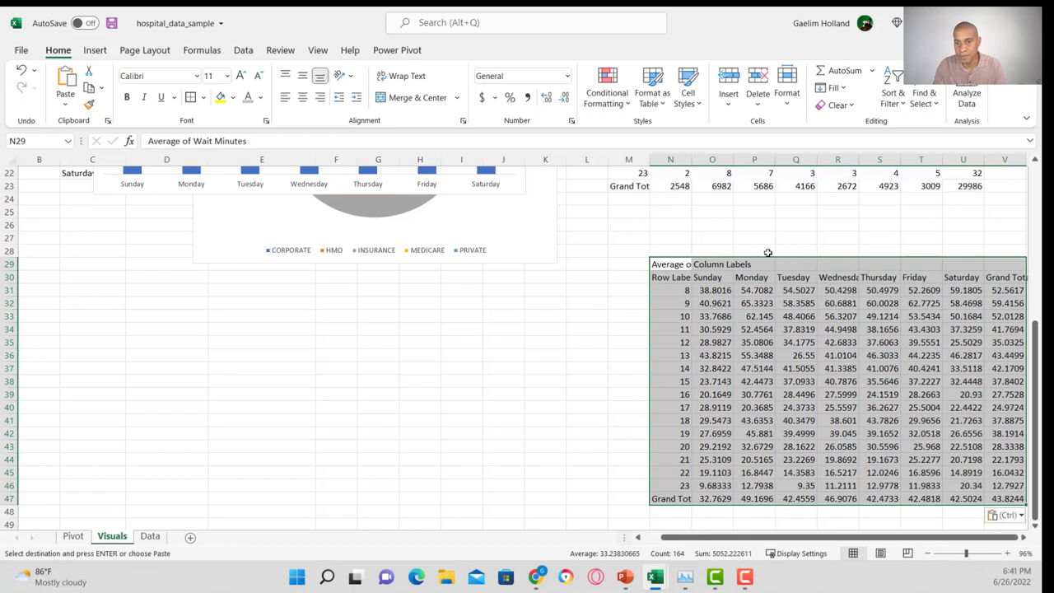
drag(724, 258, 494, 301)
click(869, 336)
scroll(872, 369, down, 2)
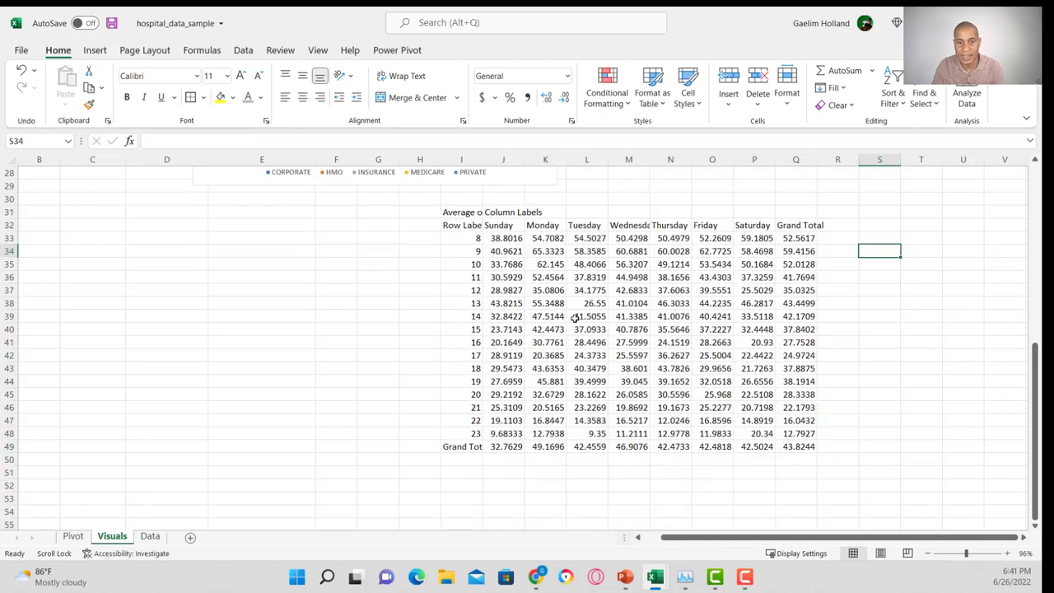
drag(501, 240, 761, 436)
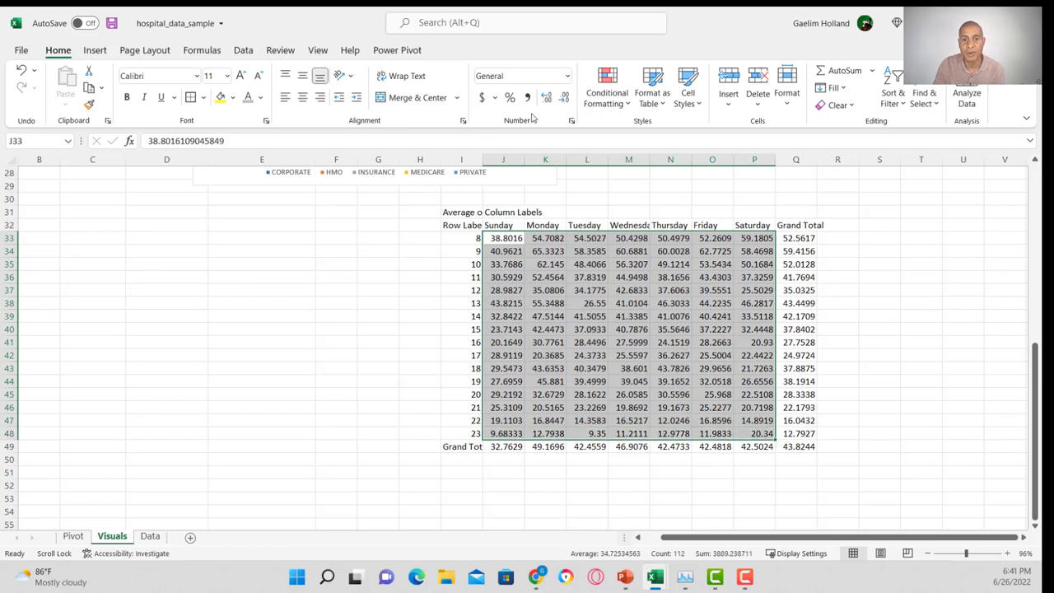
Give the selected averages the Green-White colour scale.
click(607, 90)
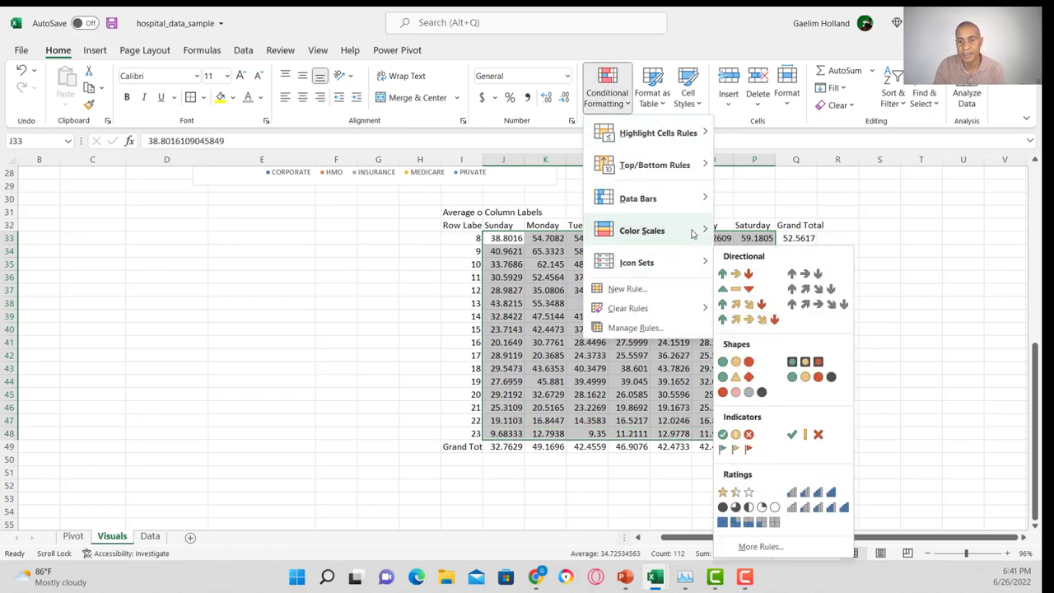
mouse_move(696, 233)
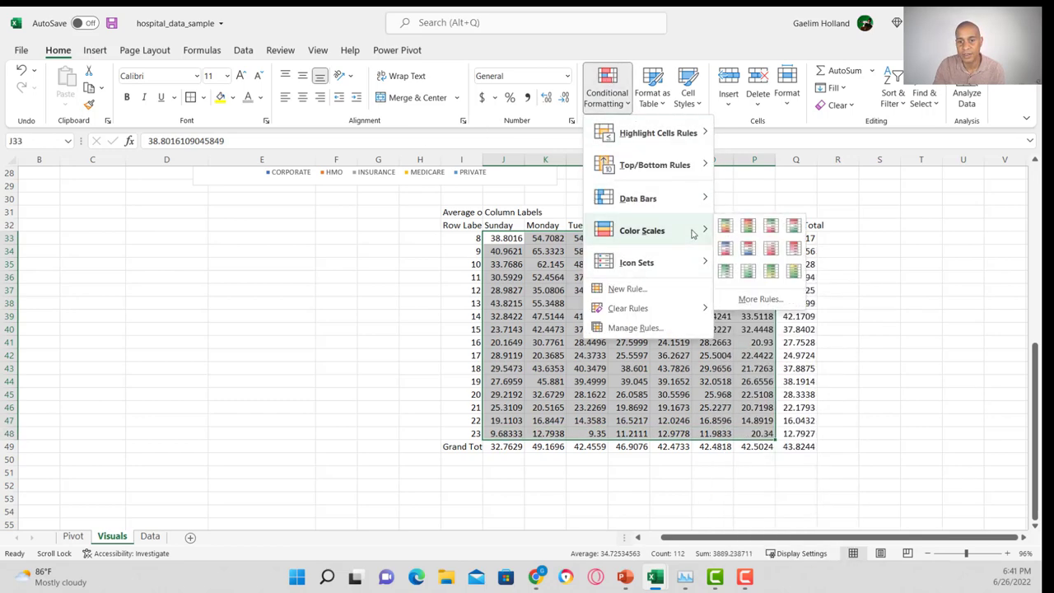
click(727, 275)
click(568, 403)
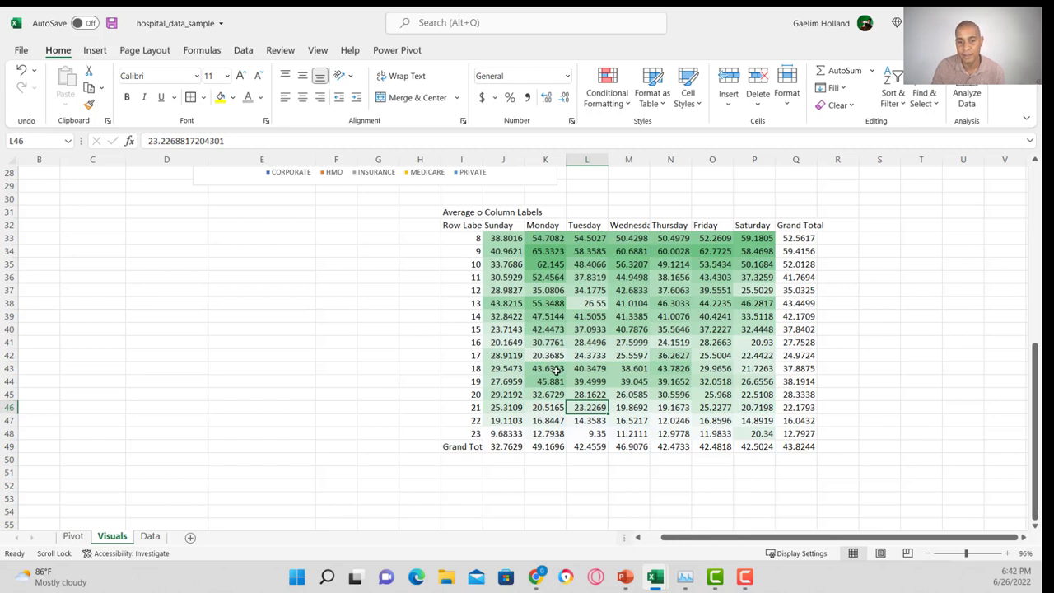
Inspect the hour 13 row of averages, starting with Monday's value.
click(545, 304)
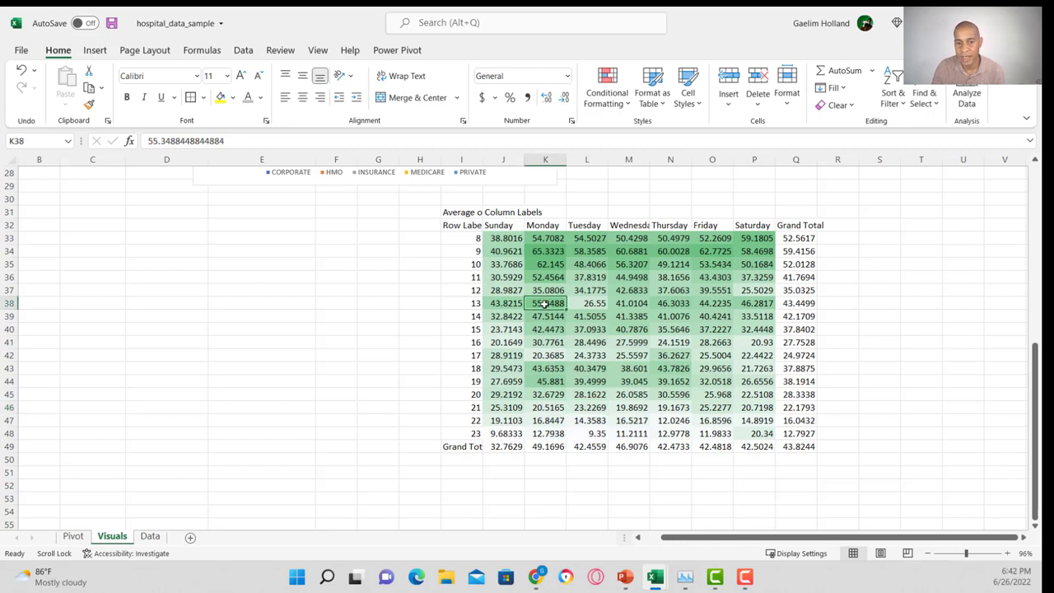
drag(475, 306, 766, 304)
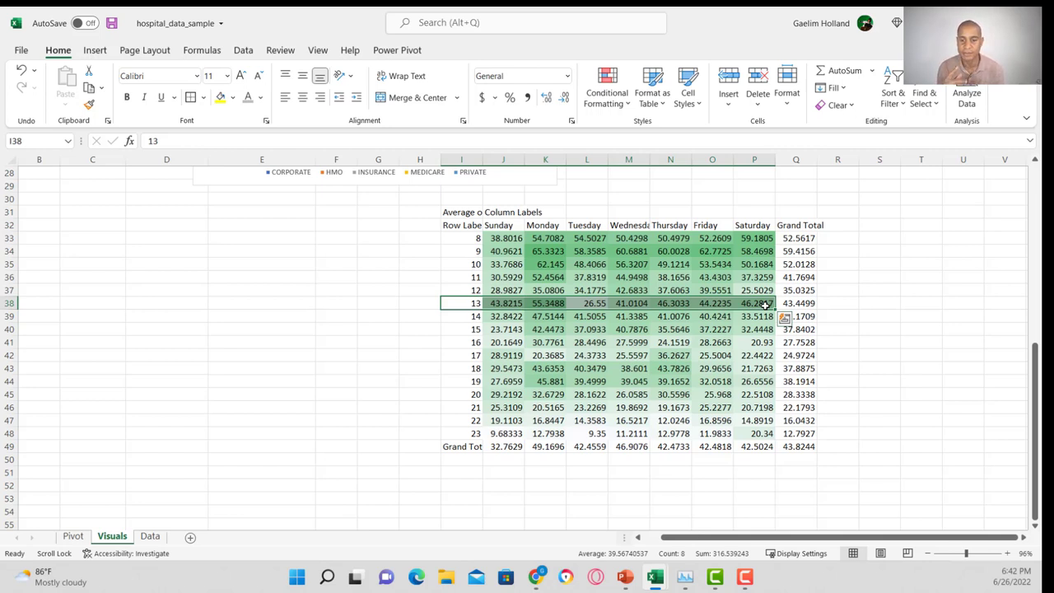
scroll(749, 309, up, 4)
click(651, 305)
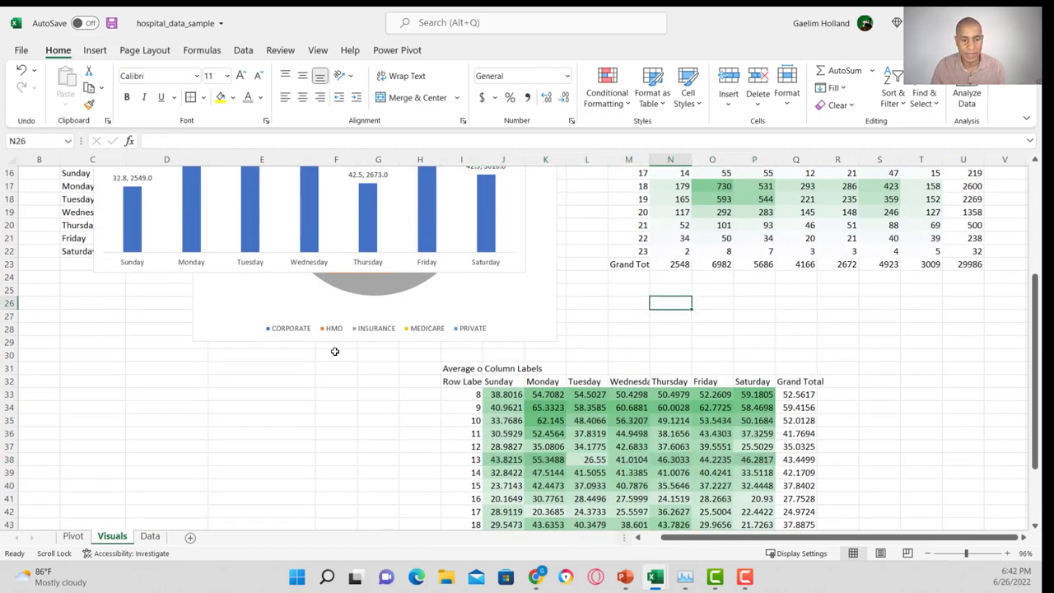
On the Pivot sheet, drop Day of Week from columns and add Count of Patient ID to values.
click(73, 536)
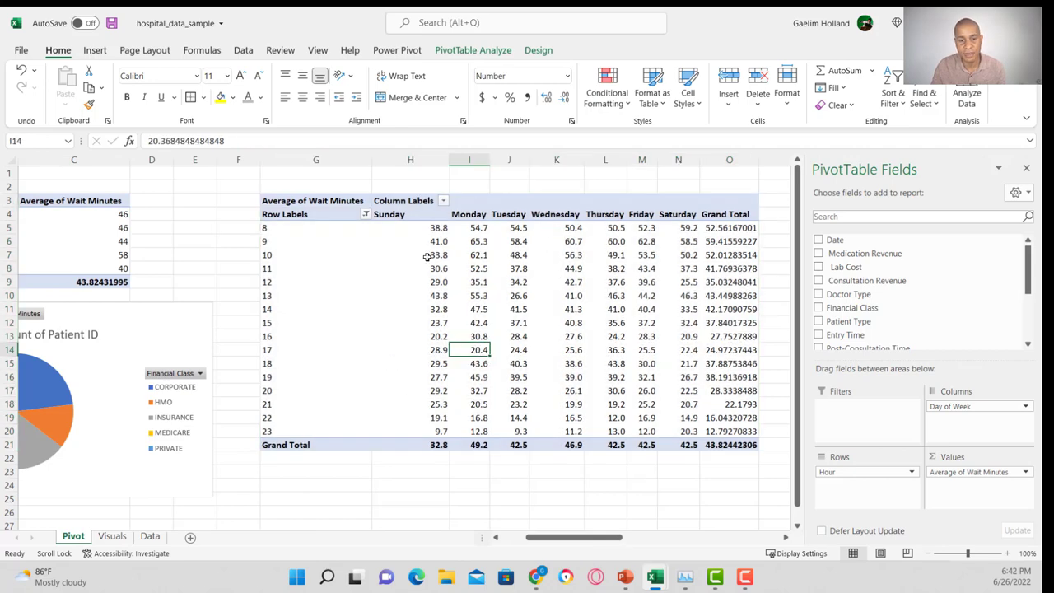
drag(980, 406, 873, 437)
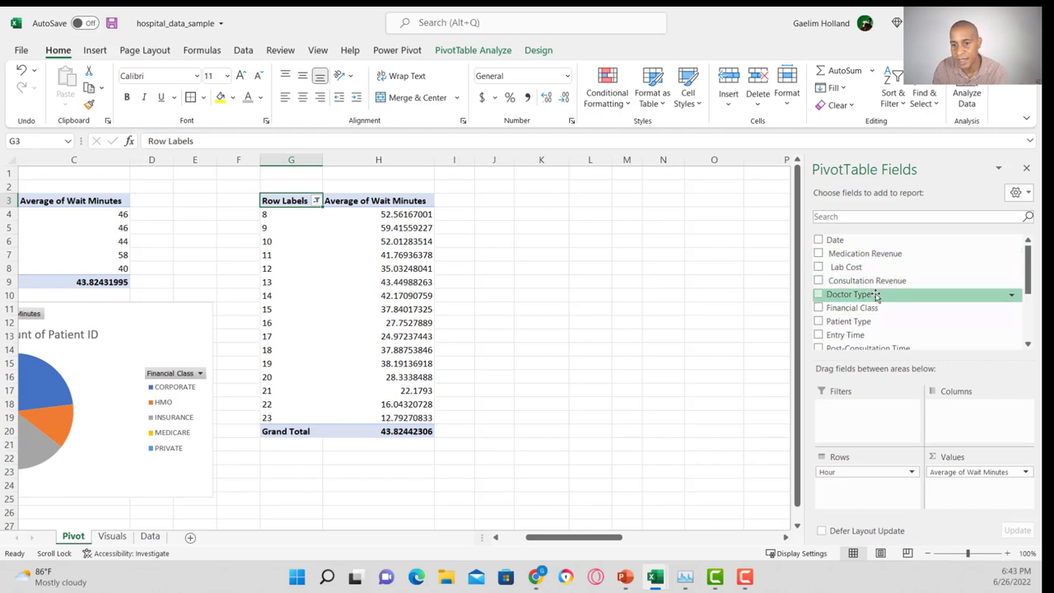
scroll(884, 323, down, 2)
drag(876, 310, 955, 486)
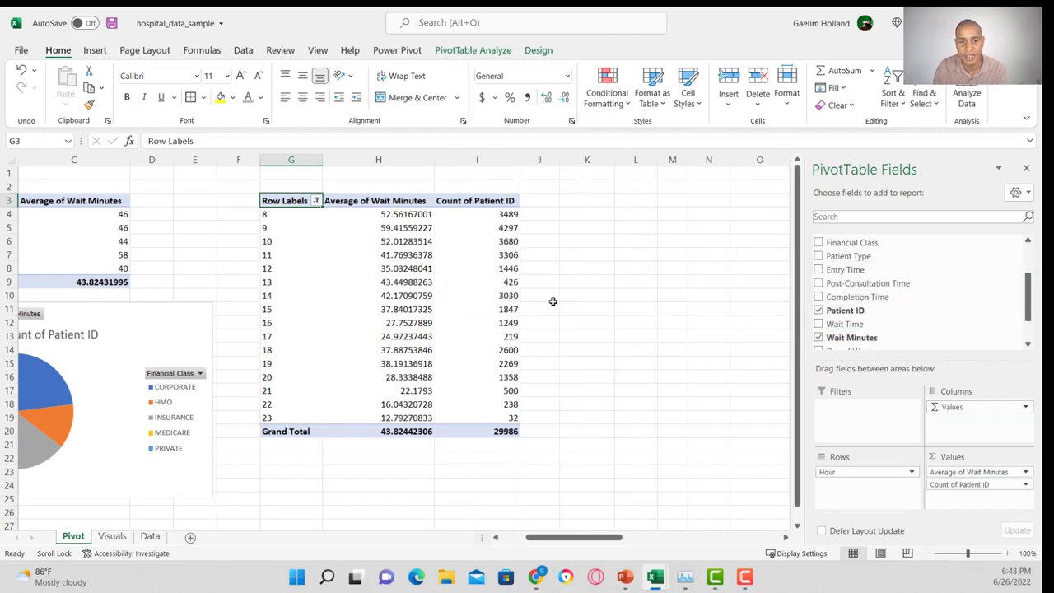
click(460, 286)
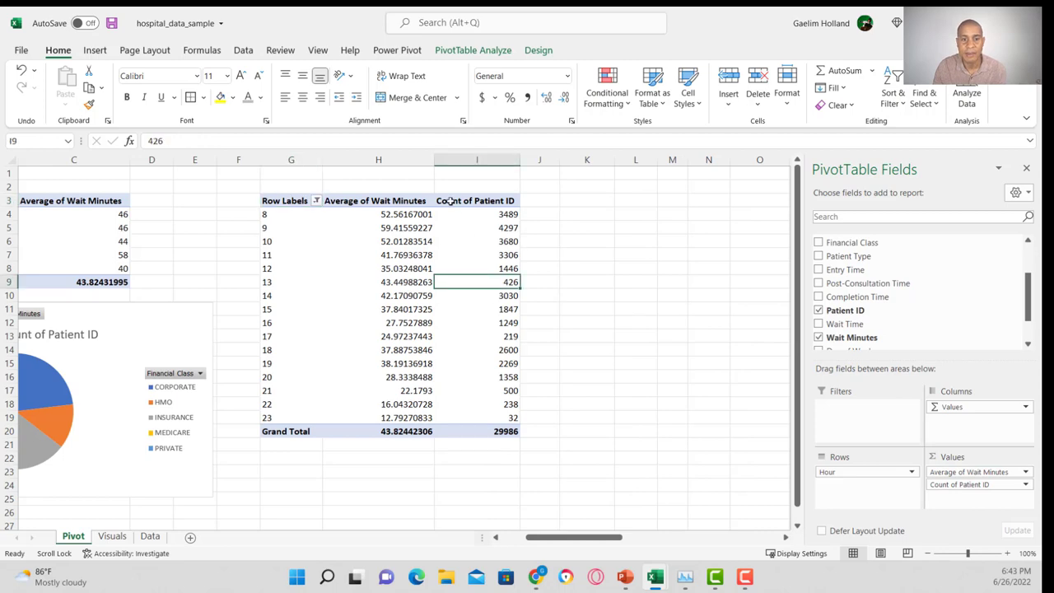
click(94, 51)
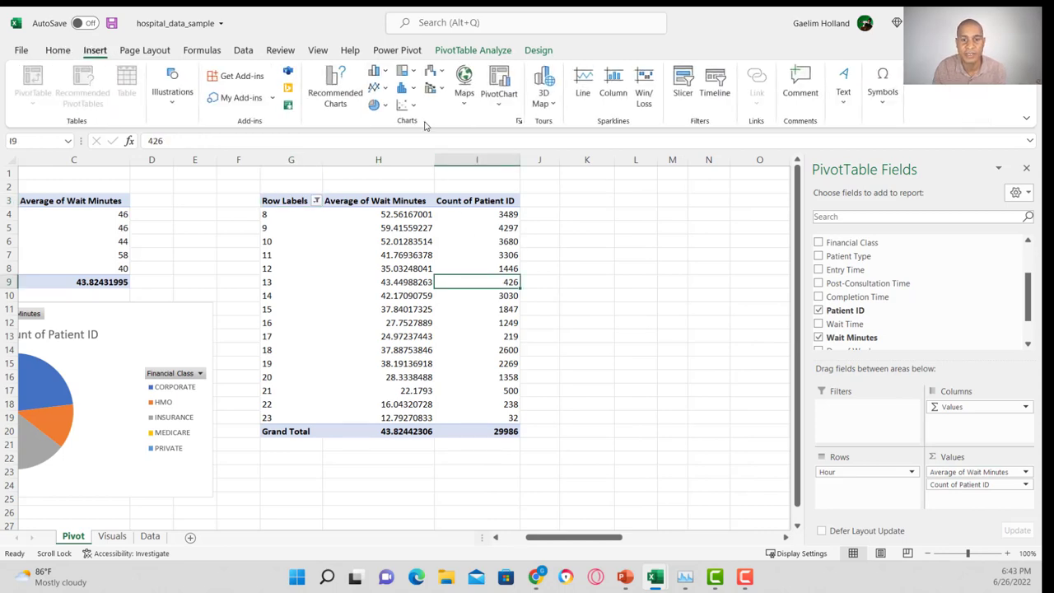
Insert a Combo PivotChart with Count of Patient ID as a secondary-axis line.
click(499, 83)
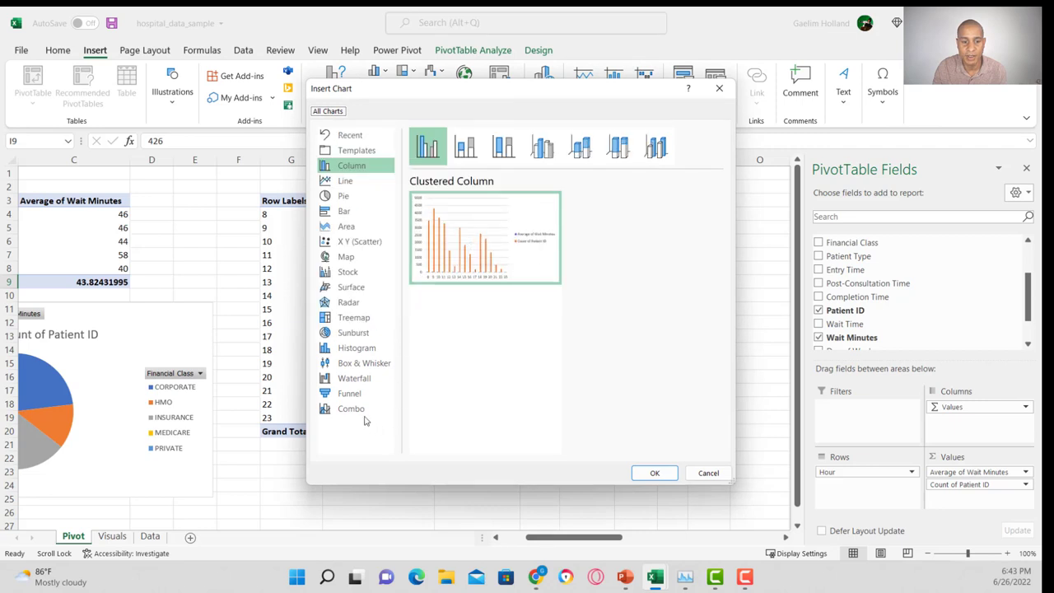
click(351, 408)
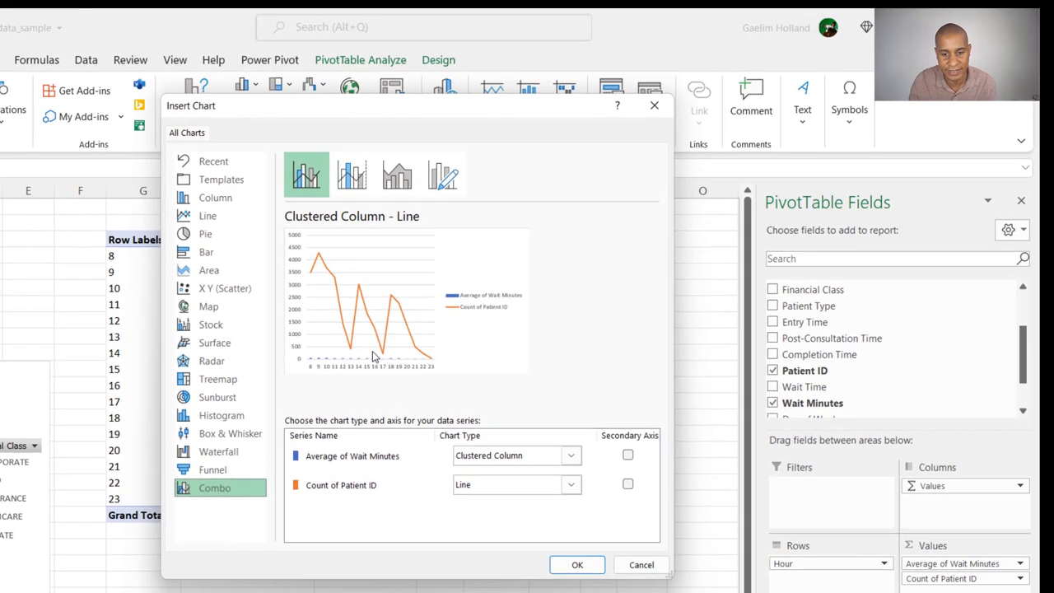
click(627, 485)
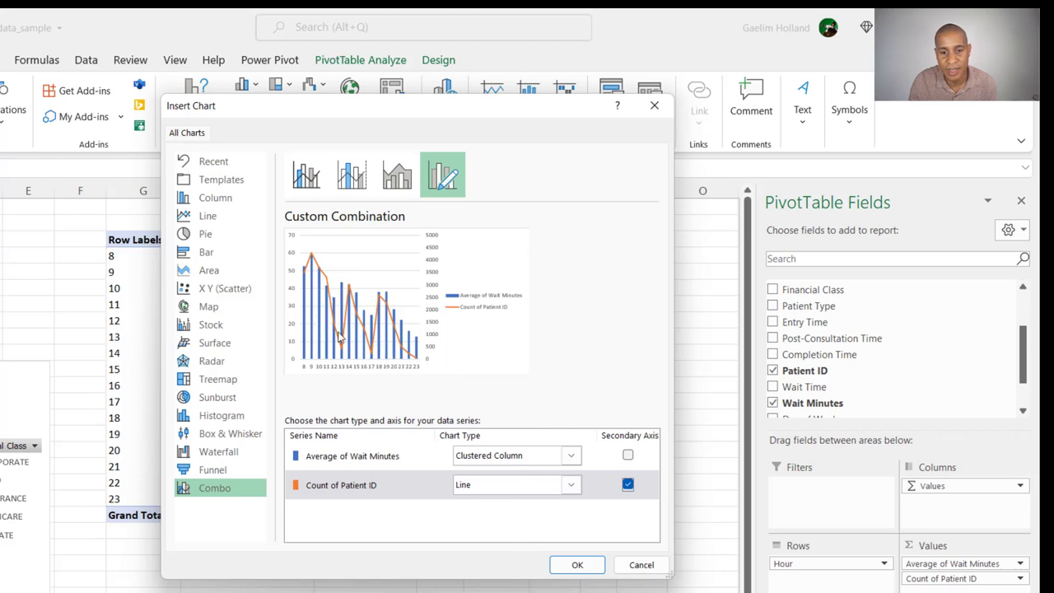
click(579, 568)
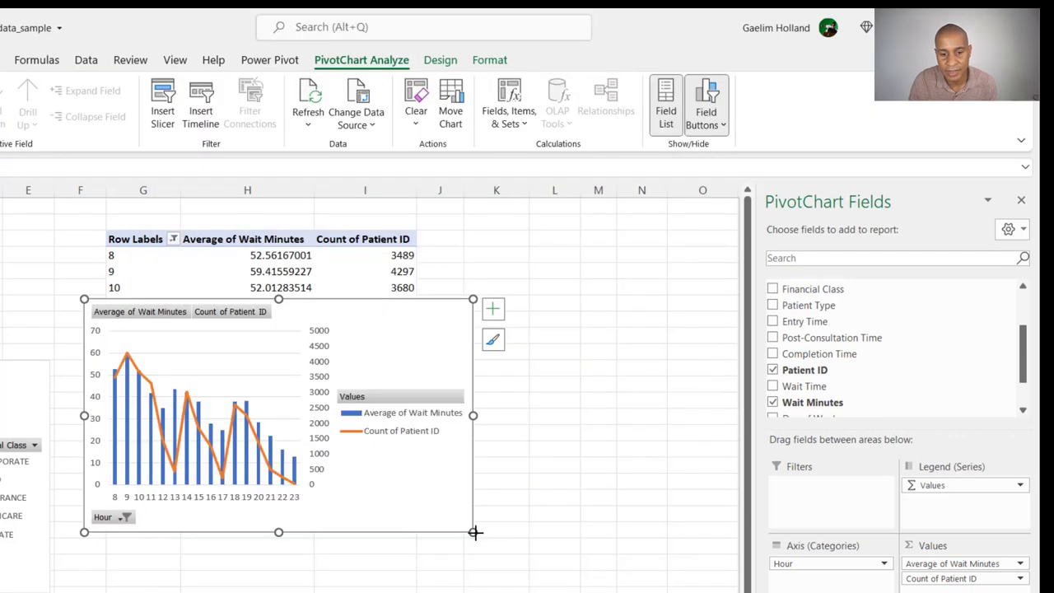
Resize the combo chart and hide all its field buttons.
drag(474, 532, 699, 591)
scroll(574, 391, down, 1)
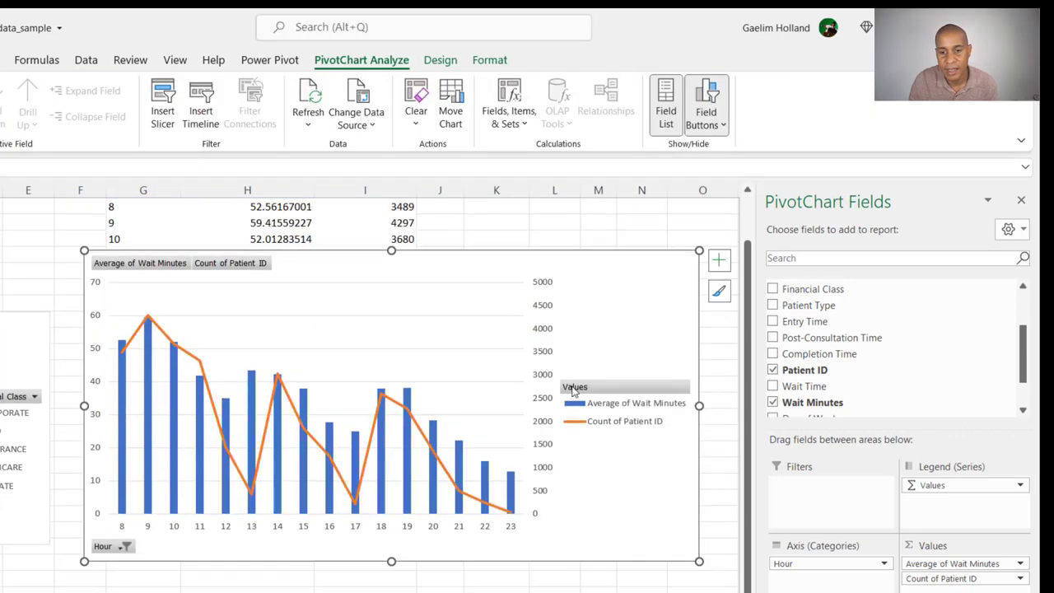
right_click(574, 388)
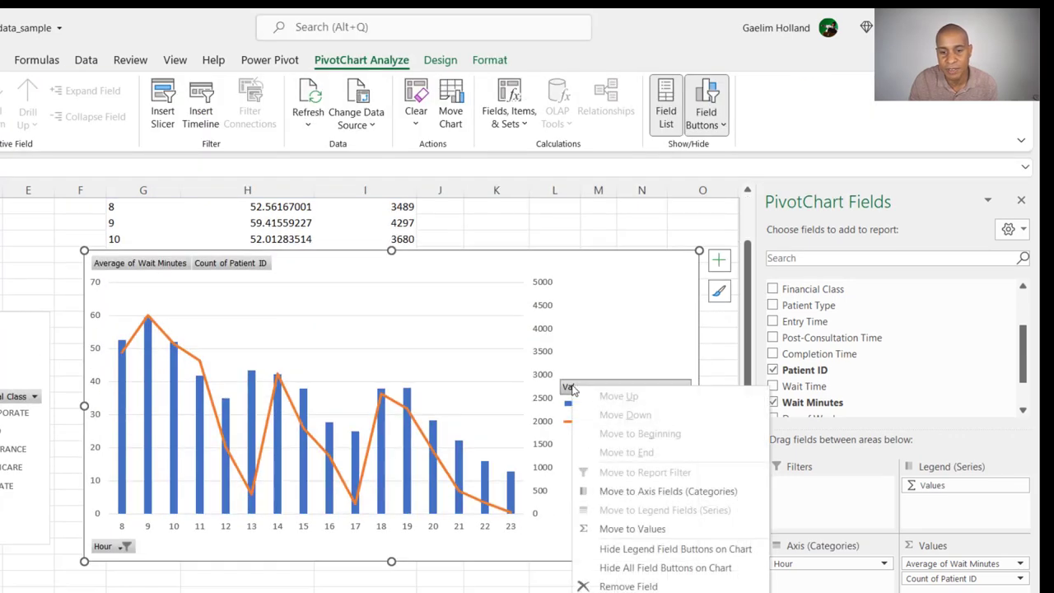
click(635, 567)
Put the legend on top, delete the gridlines and move the chart up-left.
click(586, 405)
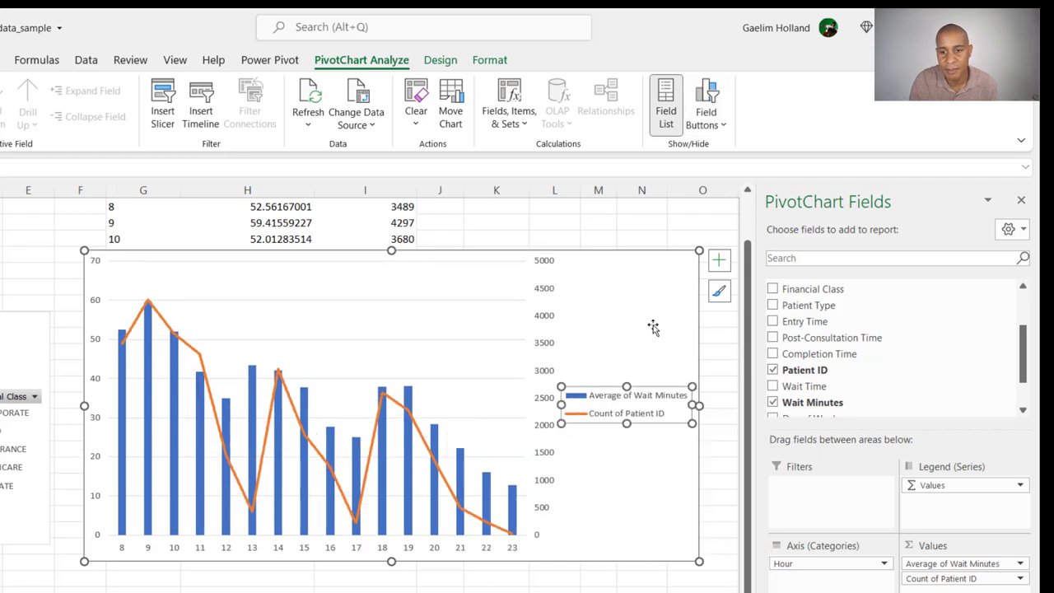
click(719, 260)
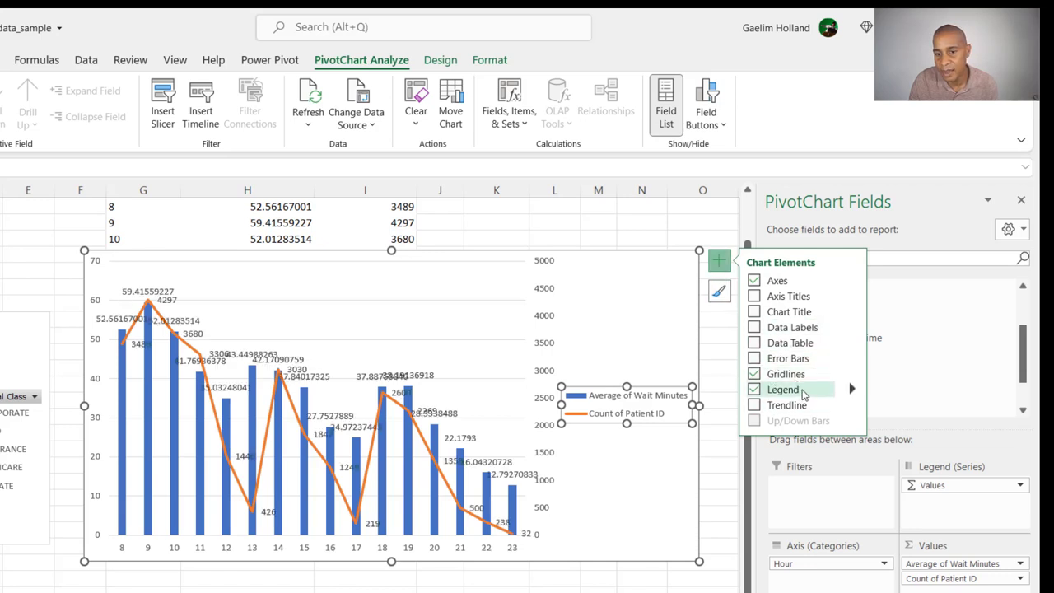
click(852, 390)
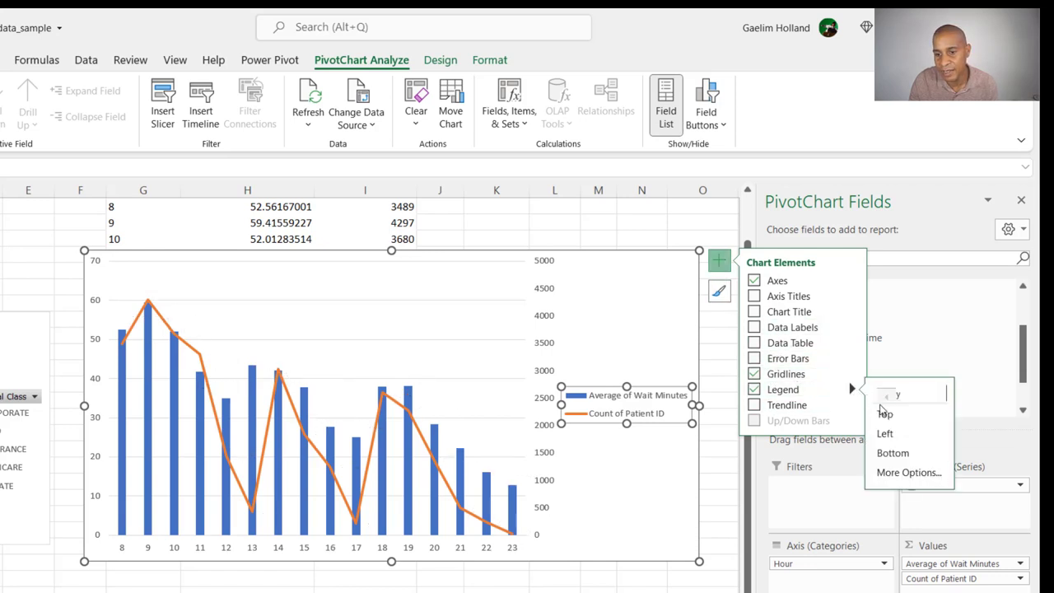
click(886, 414)
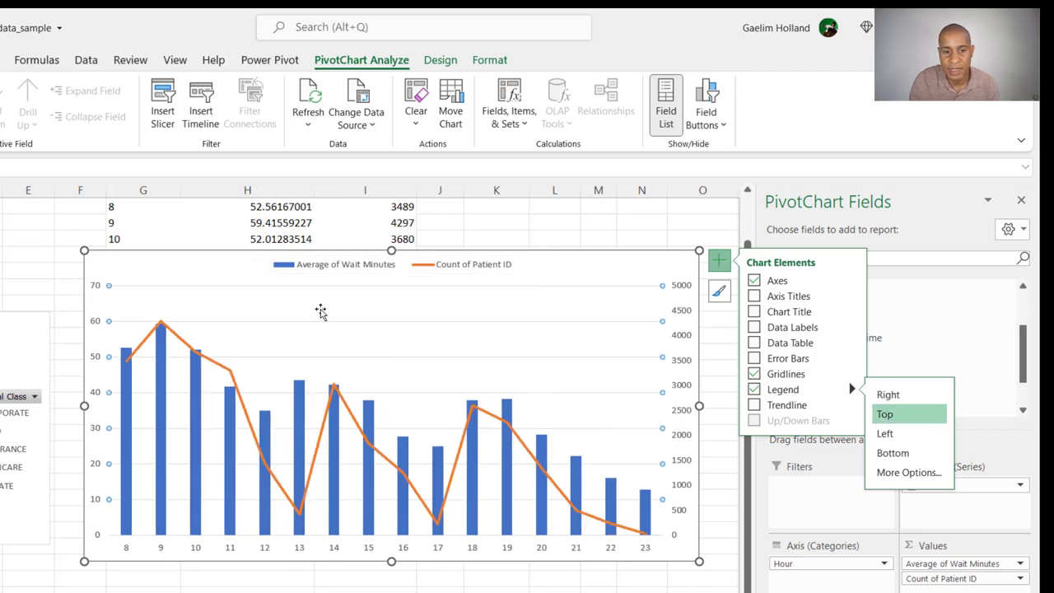
click(202, 282)
click(222, 323)
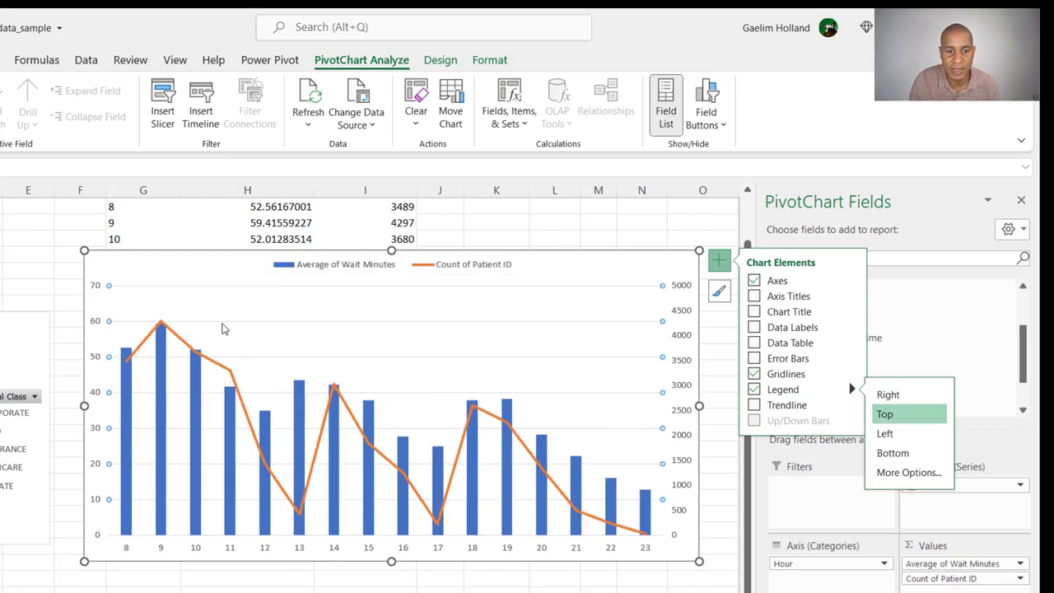
key(Delete)
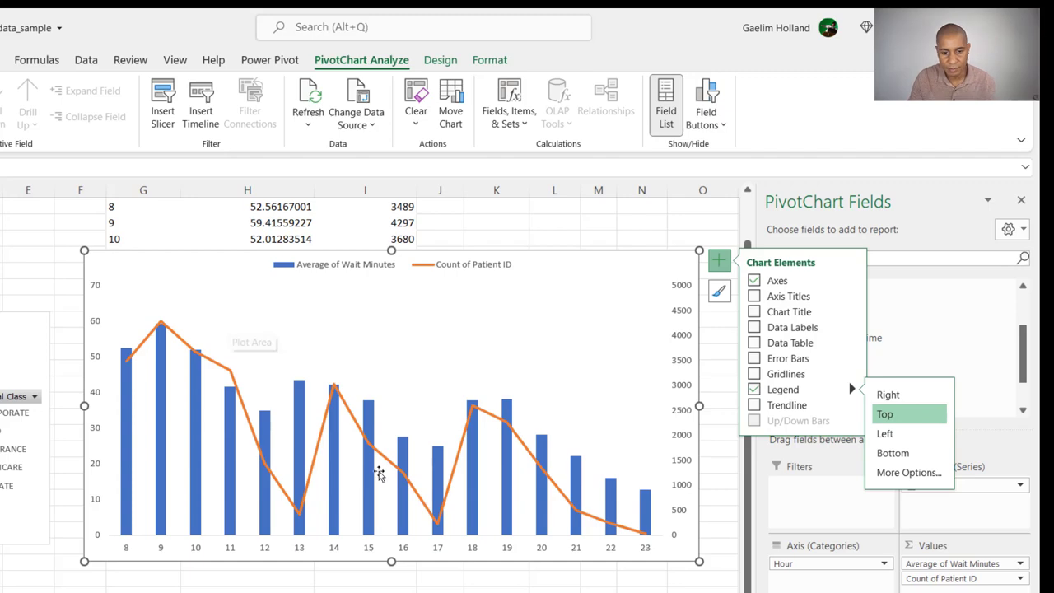
drag(237, 261, 157, 245)
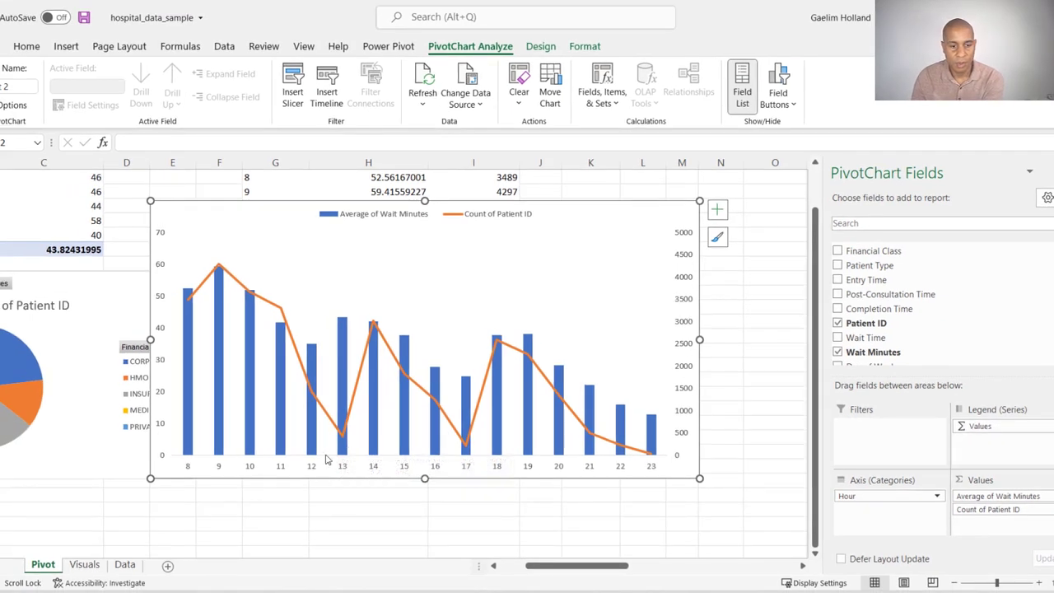
Add data labels to the Average of Wait Minutes columns.
click(344, 378)
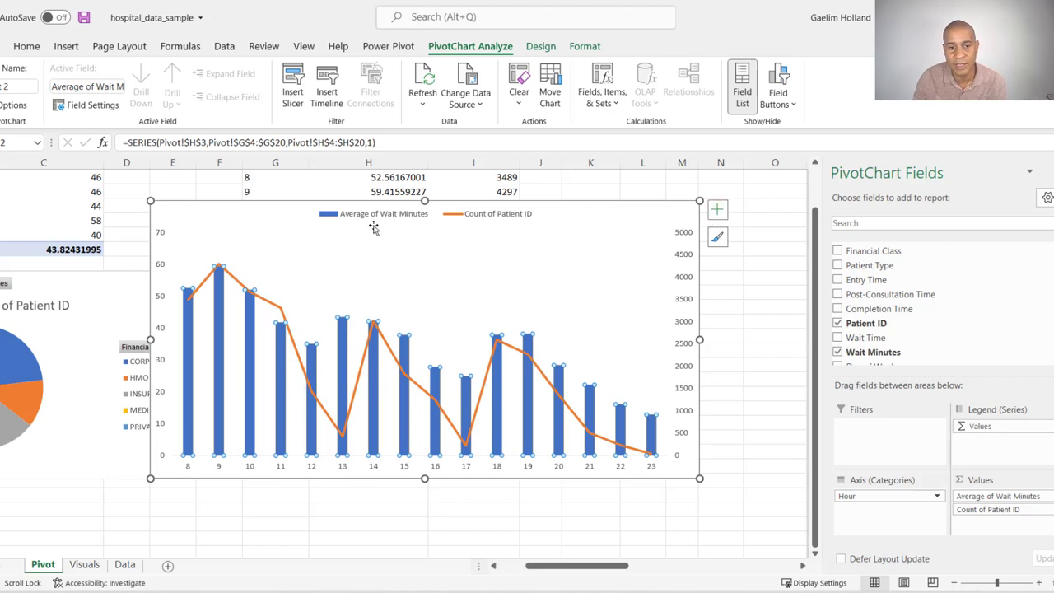
click(715, 211)
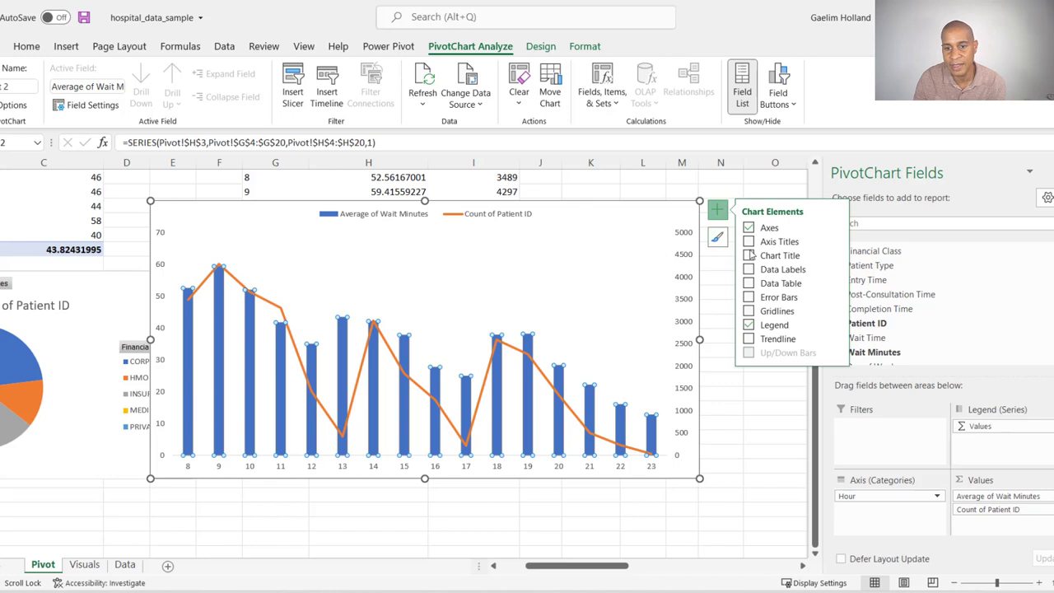
click(749, 269)
click(370, 392)
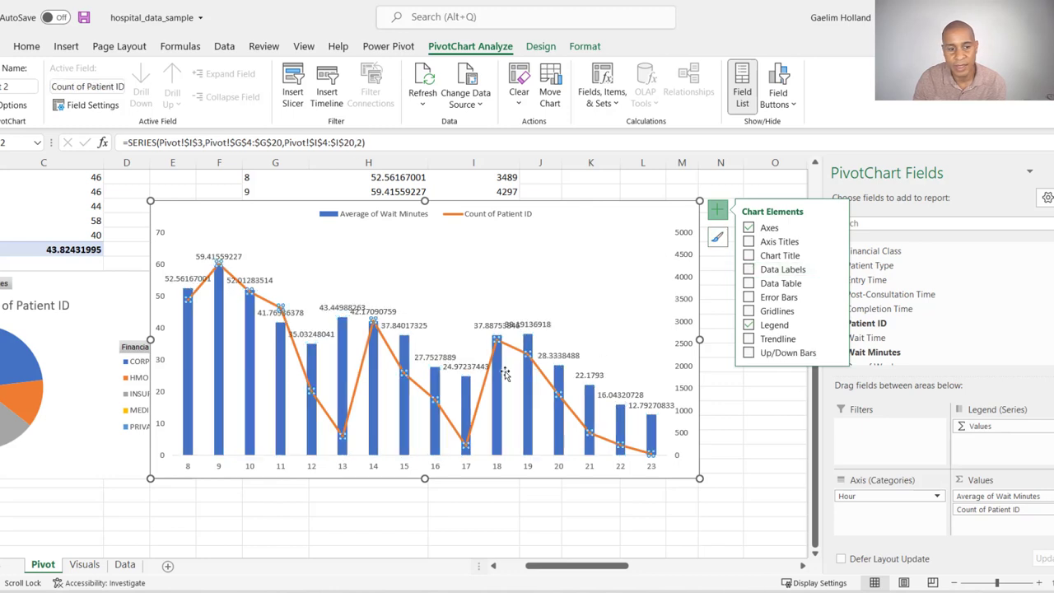
Nudge the legend down, move the chart aside and select averages H8:H23.
click(335, 313)
click(313, 210)
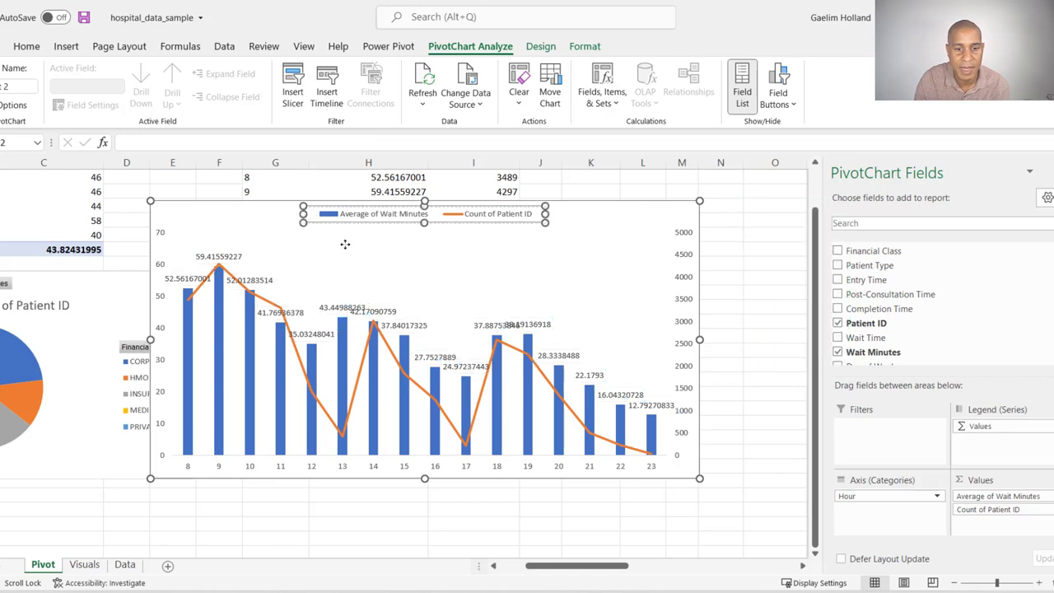
drag(346, 215, 354, 239)
click(284, 208)
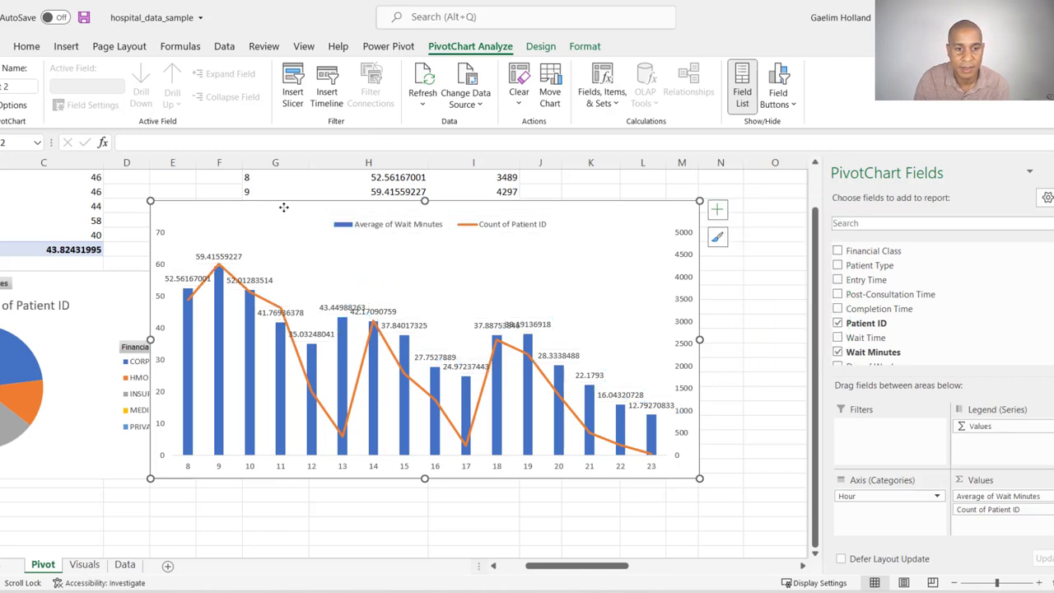
drag(283, 207, 401, 430)
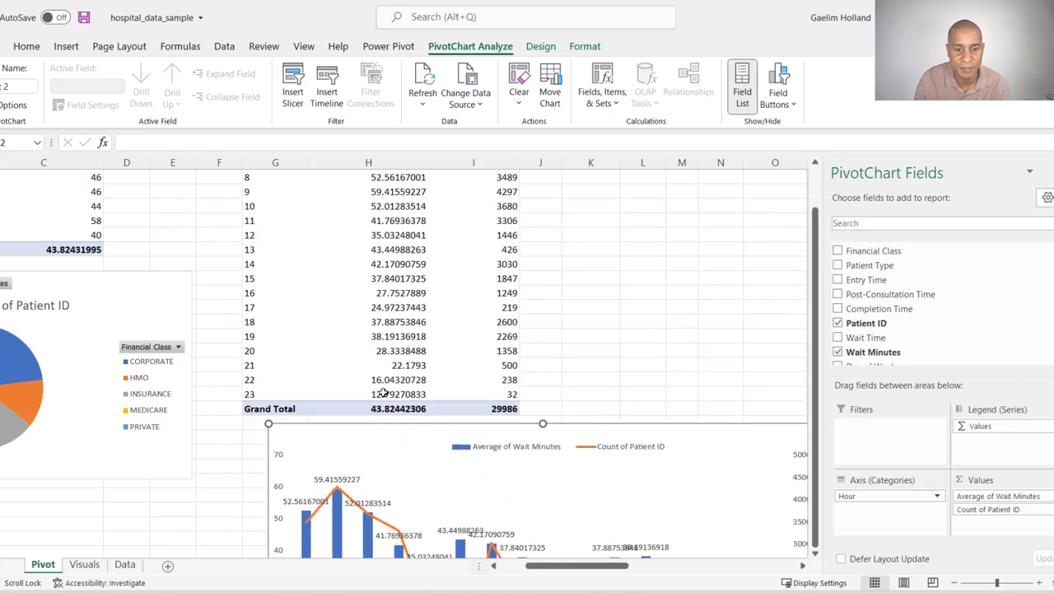
drag(383, 393, 362, 209)
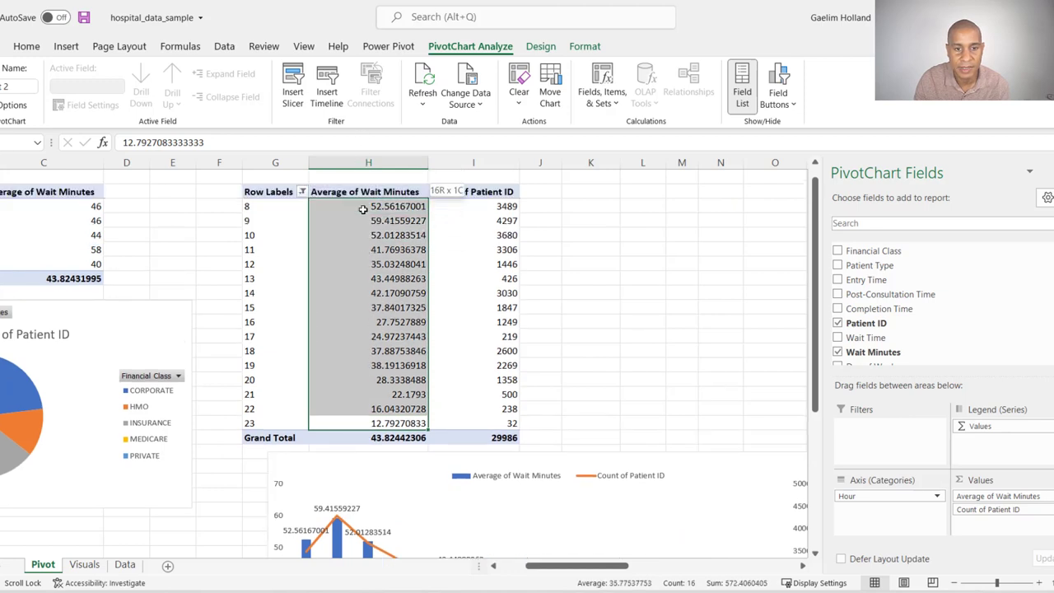
Round H8:H23 to whole numbers with Decrease Decimal and move the chart back.
click(26, 46)
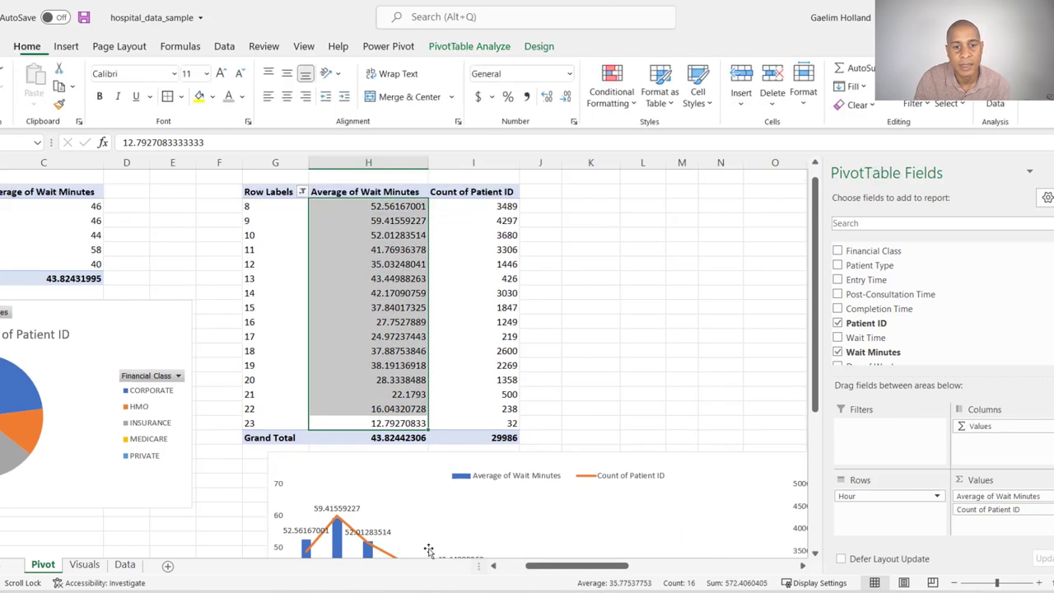
click(566, 97)
click(566, 98)
click(567, 97)
click(566, 97)
click(566, 99)
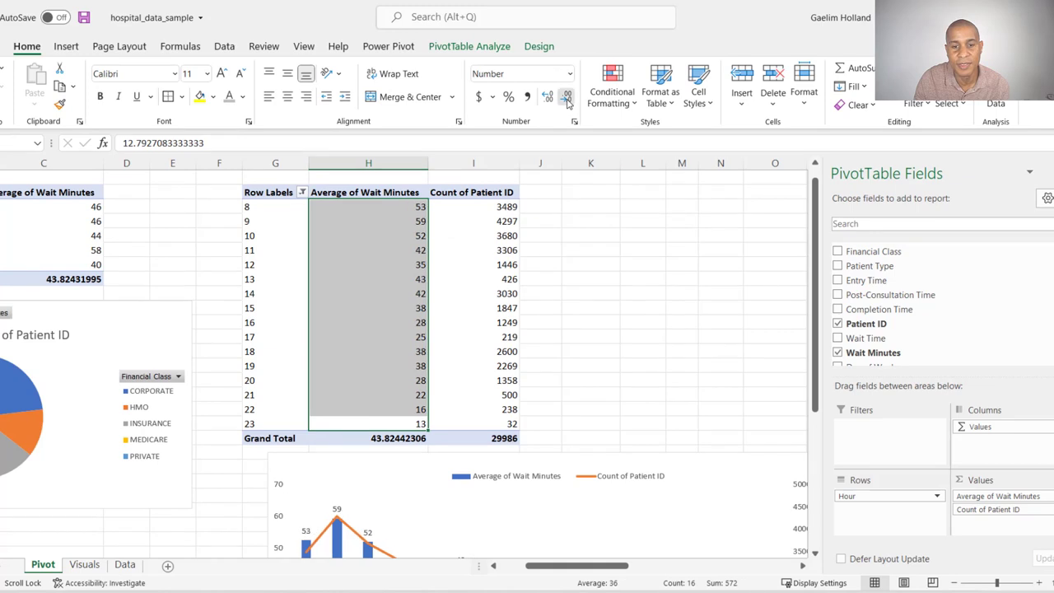
click(338, 461)
drag(338, 461, 252, 211)
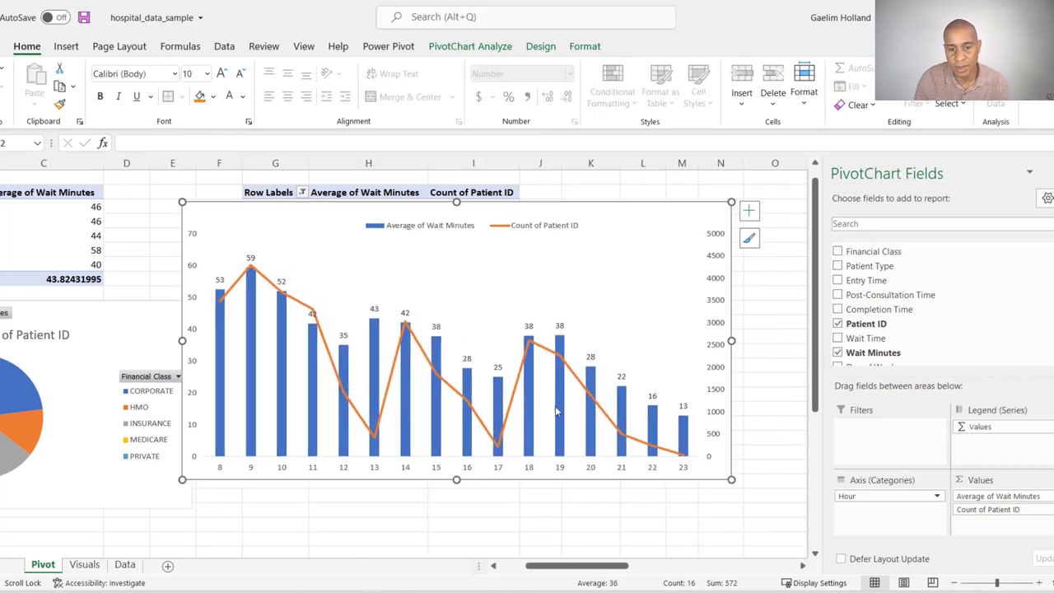
click(529, 420)
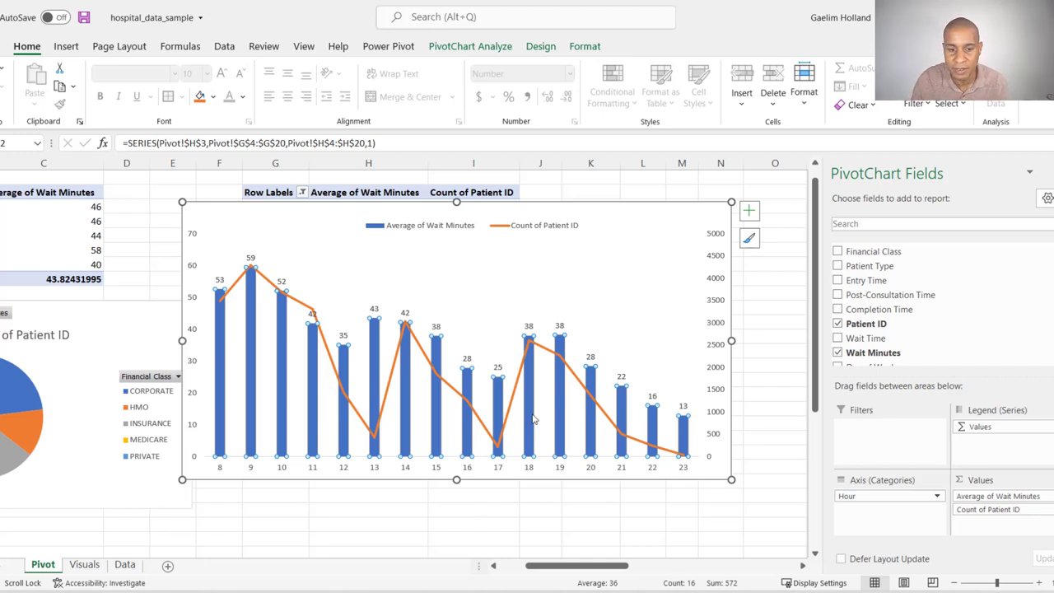
right_click(529, 423)
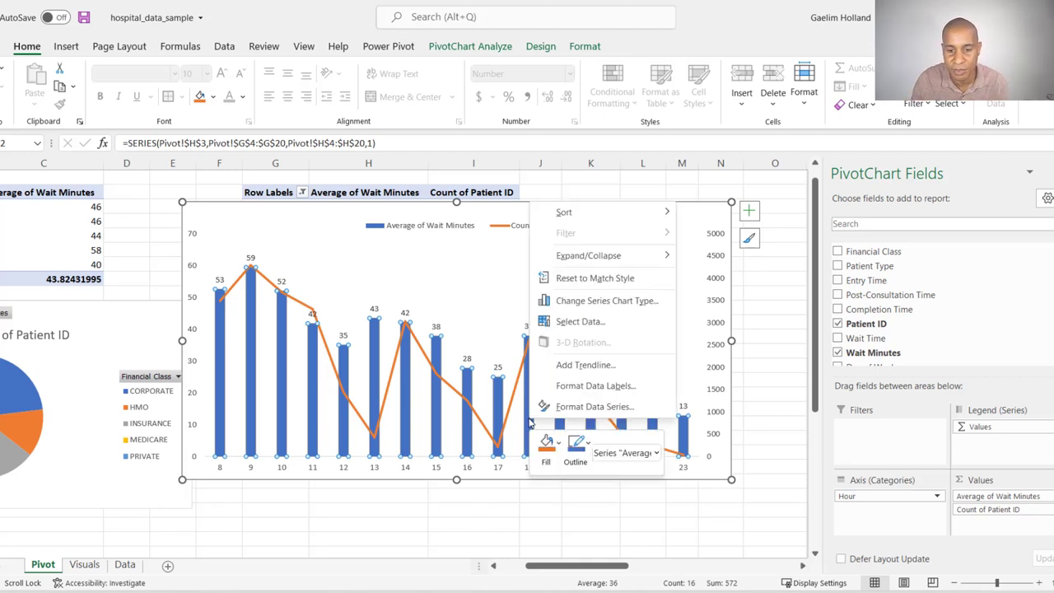
click(592, 407)
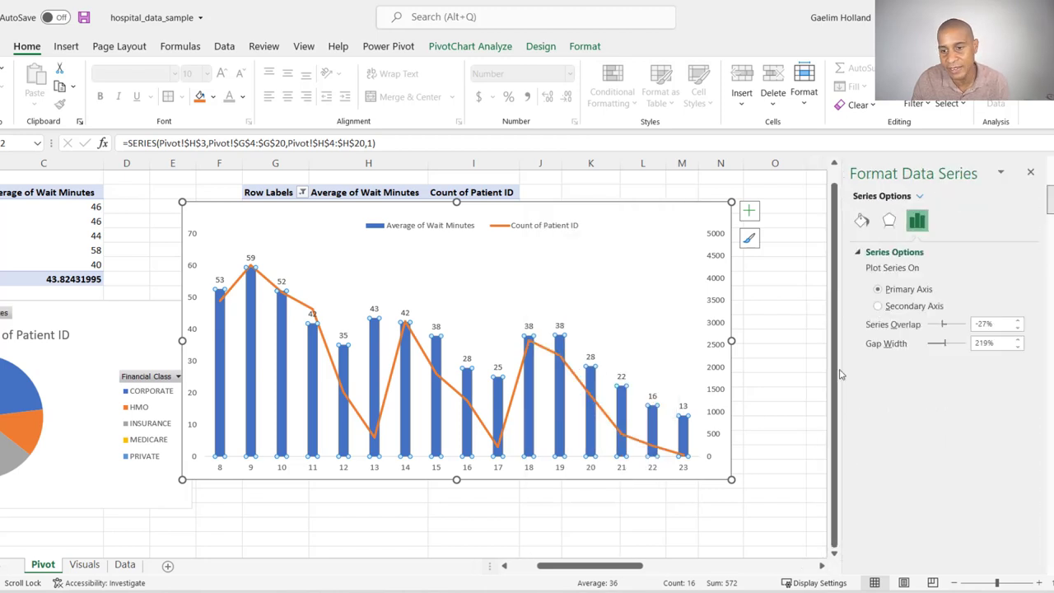
drag(944, 348, 931, 350)
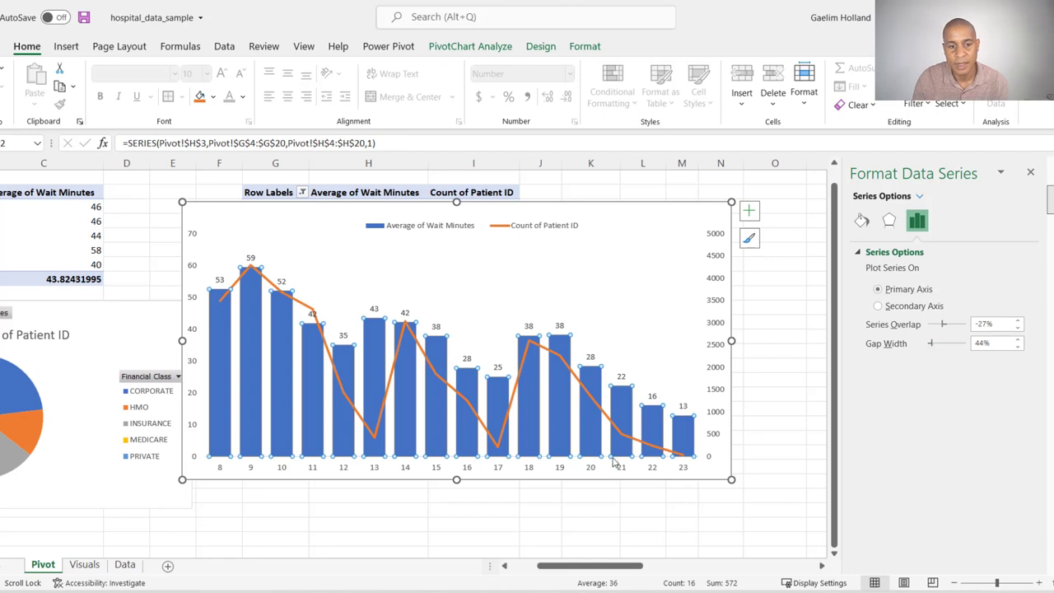
click(529, 290)
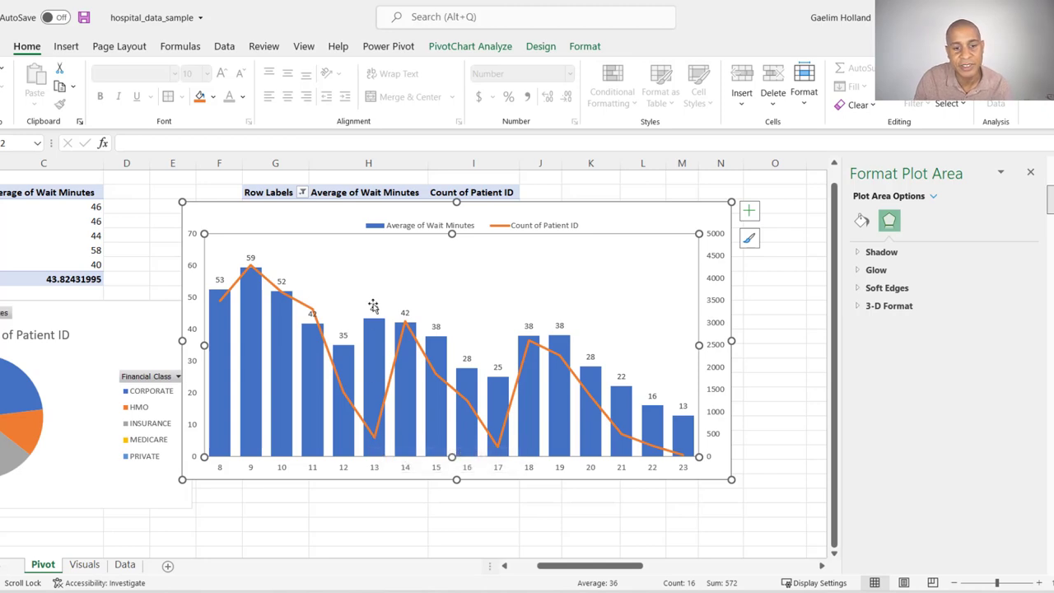
mouse_move(374, 445)
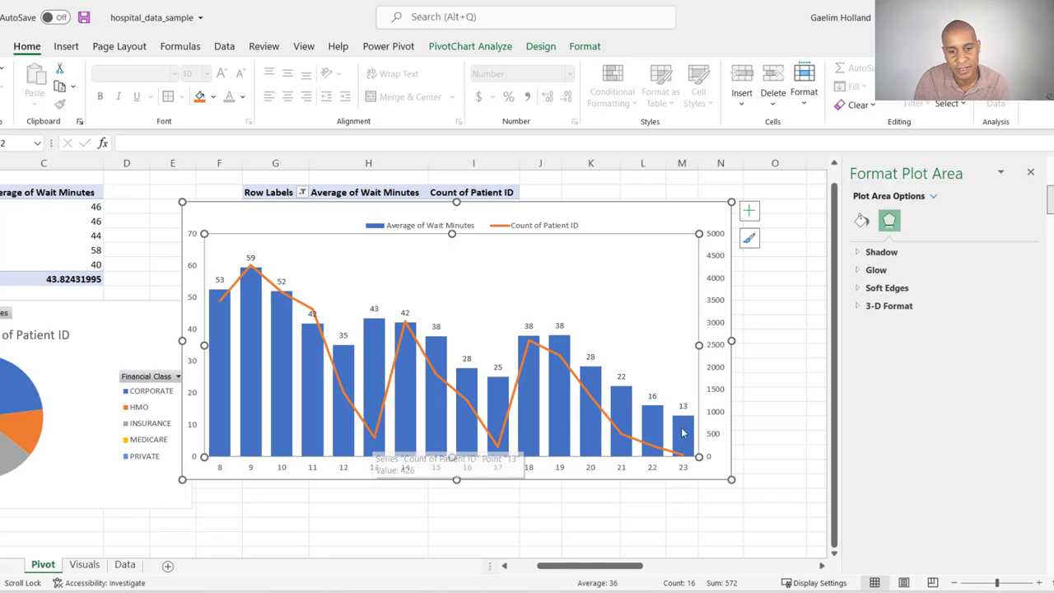
mouse_move(368, 404)
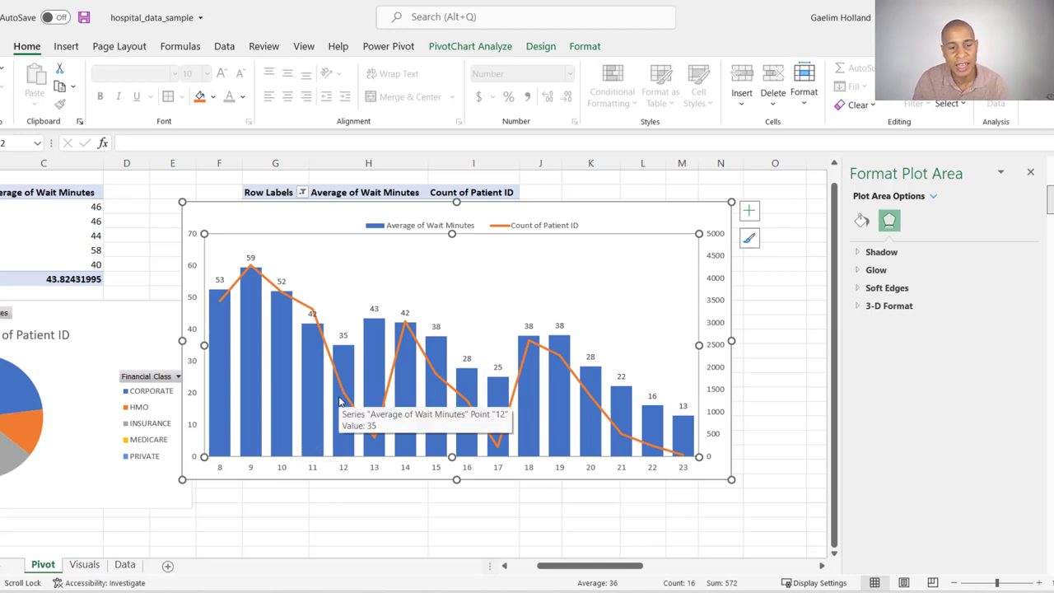
Give the whole Average of Wait Minutes bar series a solid grey fill.
click(428, 402)
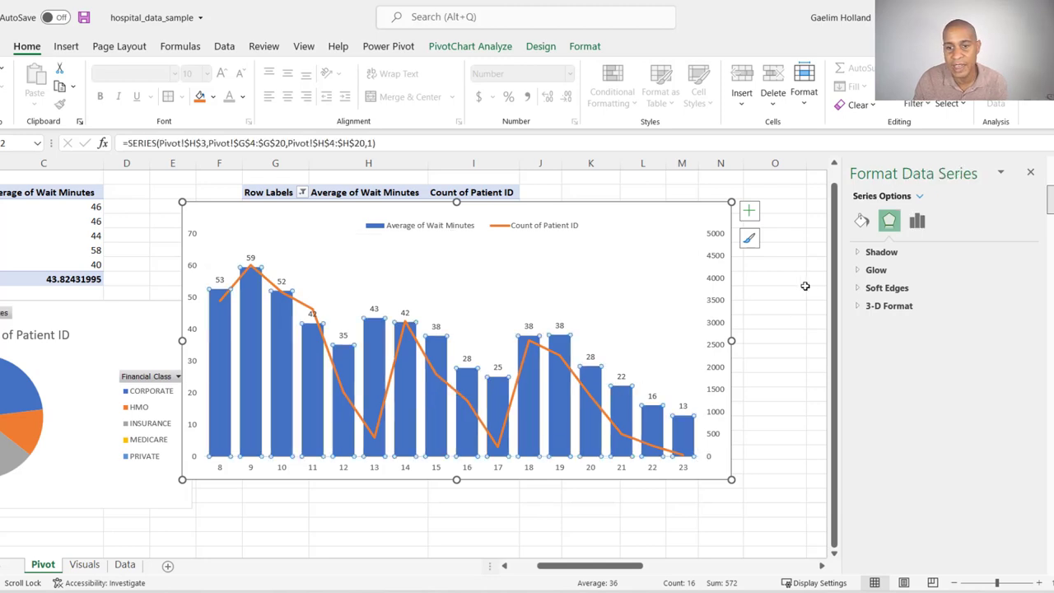
click(861, 220)
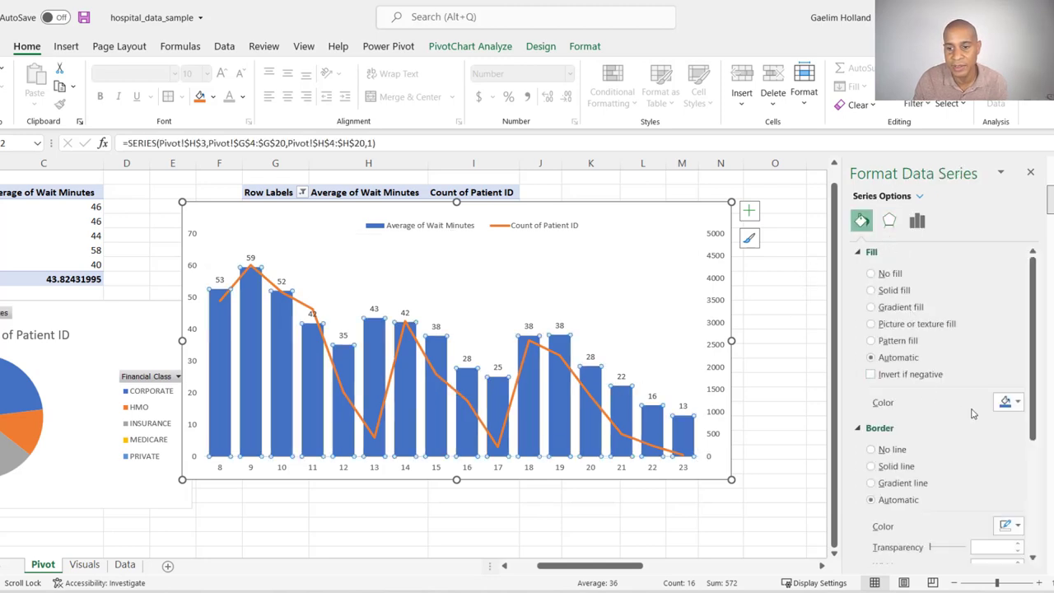
click(1010, 402)
click(965, 481)
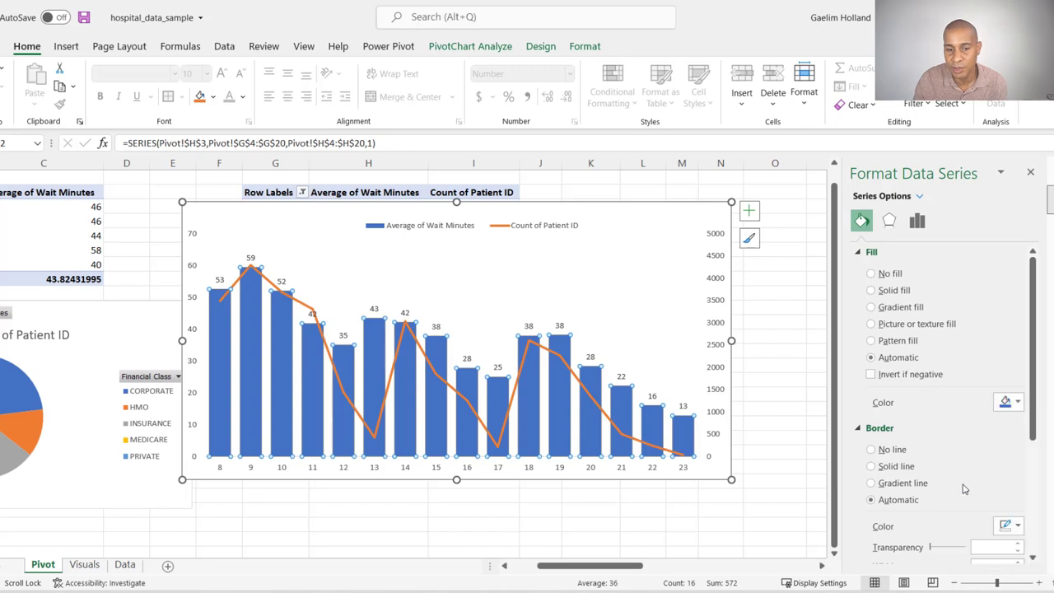
Recolour the bars for hours 10, 9 and 8 individually to blue.
click(260, 340)
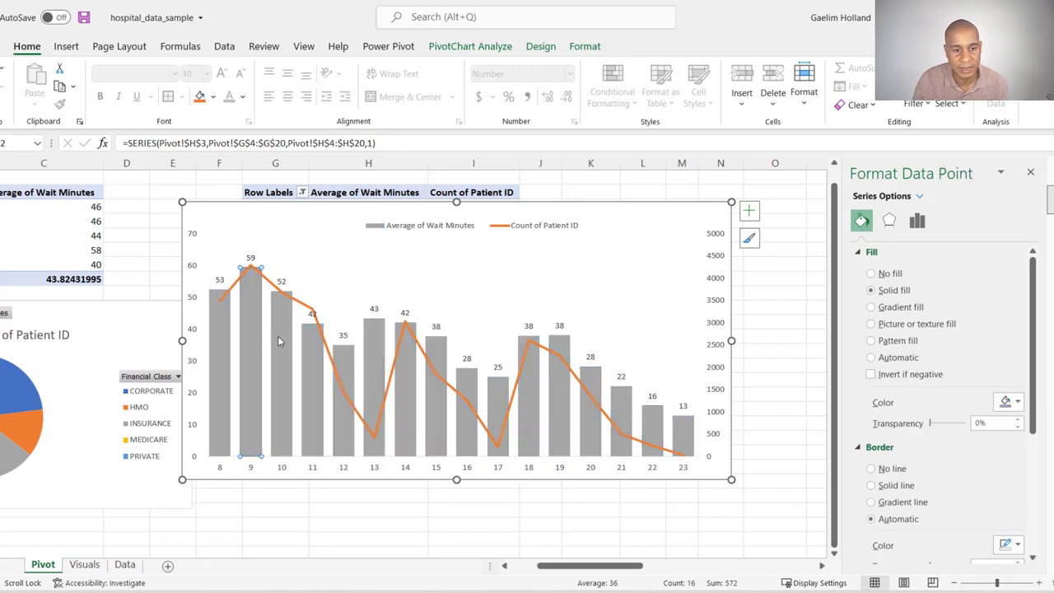
click(279, 336)
click(279, 336)
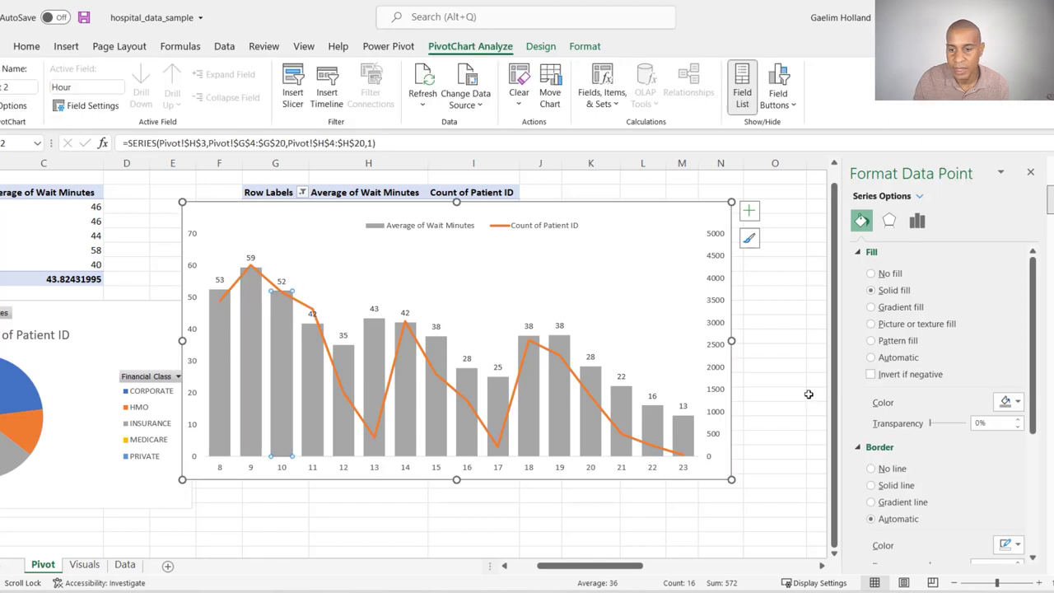
click(1014, 402)
click(1010, 441)
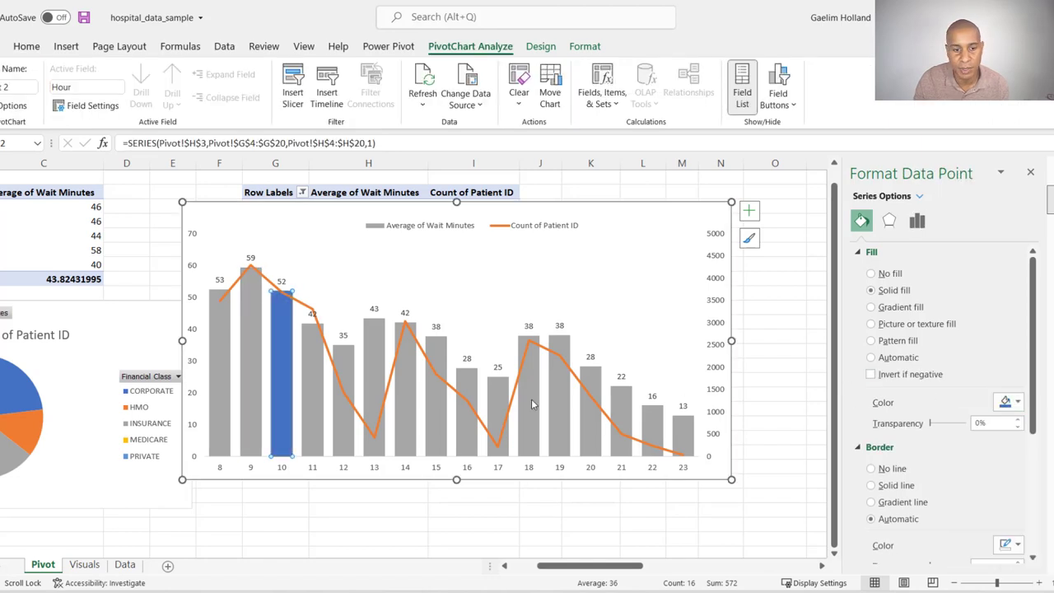
click(251, 370)
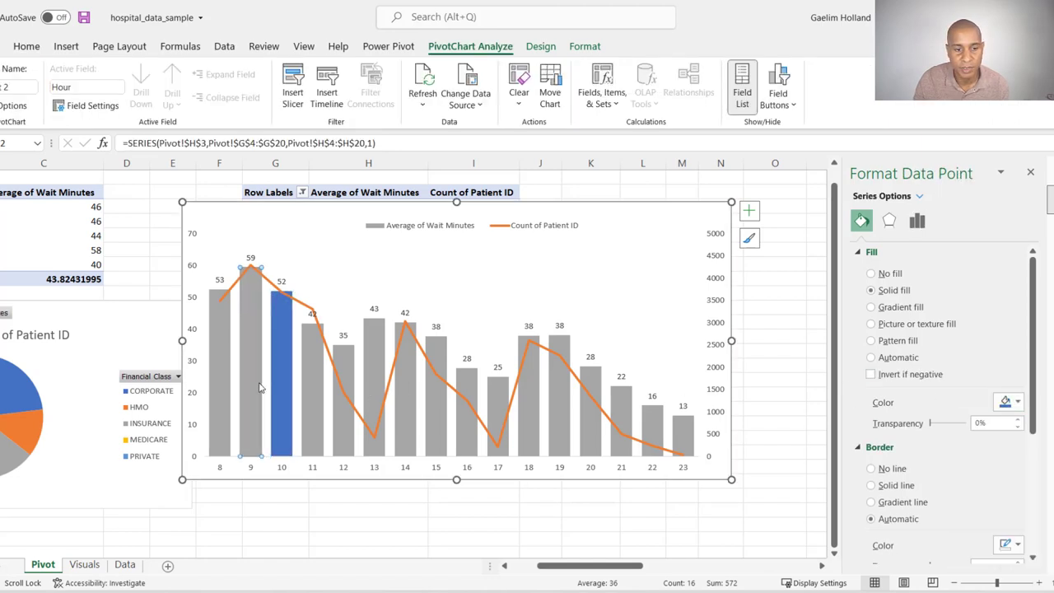
click(1018, 402)
click(1009, 441)
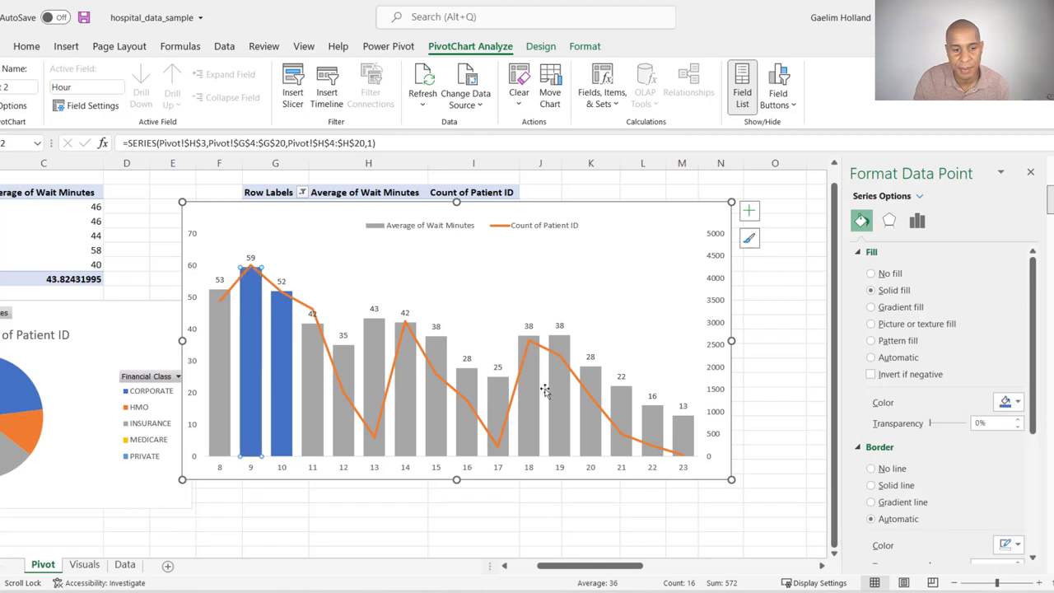
click(212, 397)
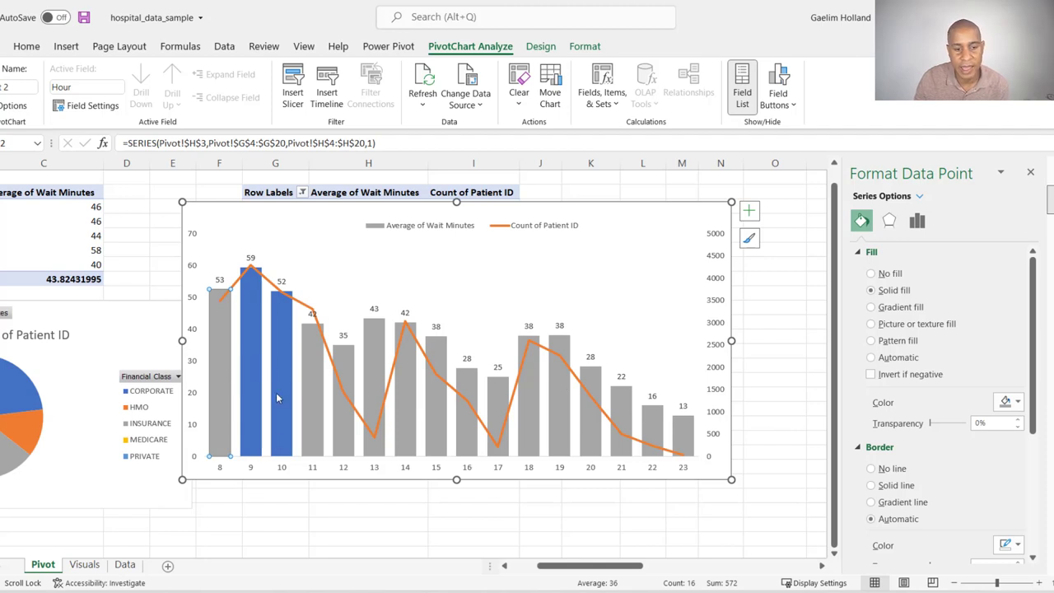
click(1010, 402)
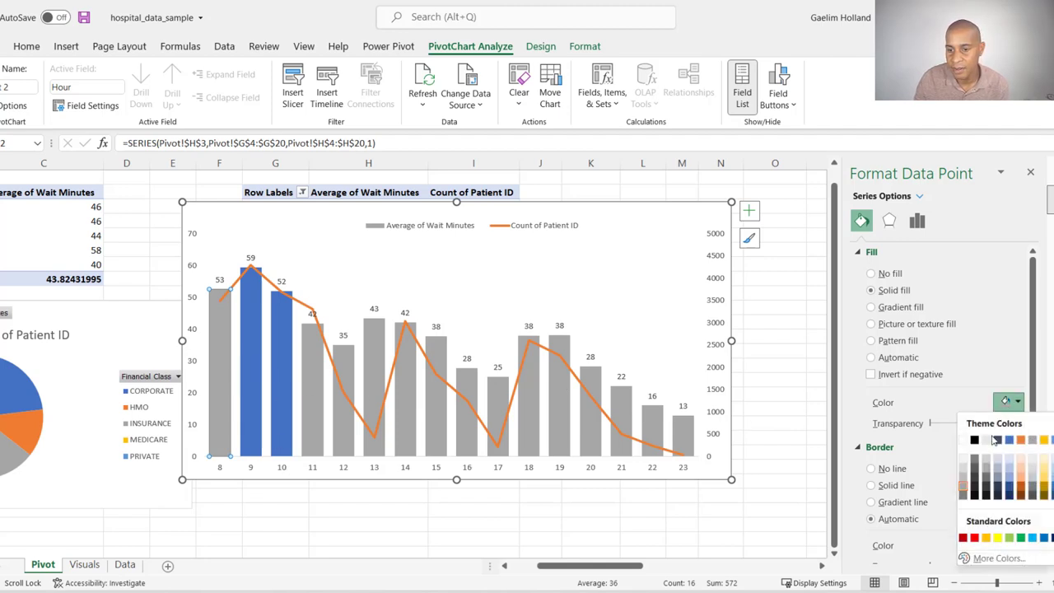
click(1009, 441)
click(440, 284)
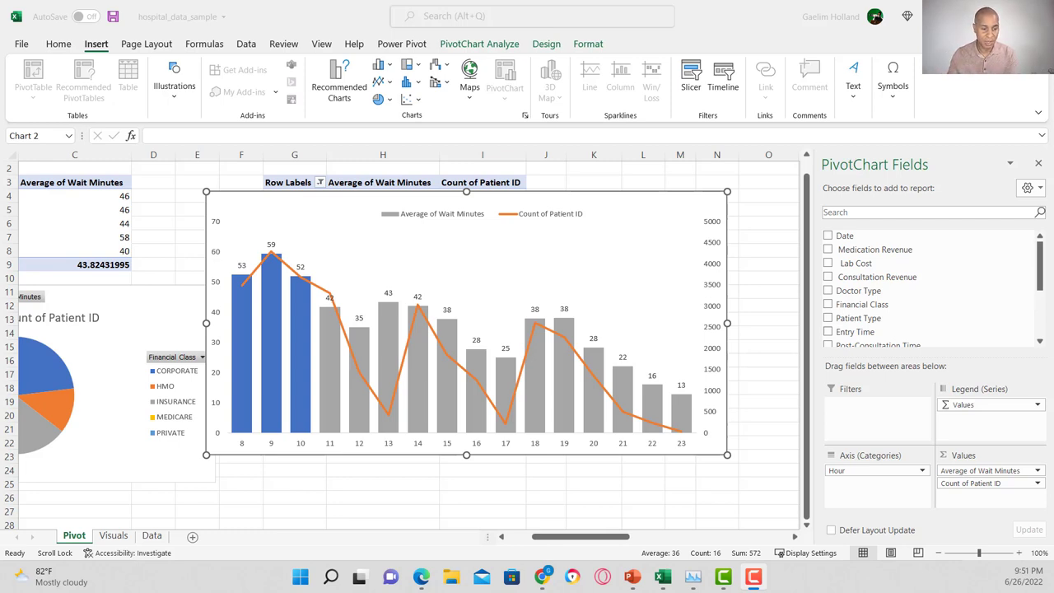
On the Data sheet, add a Consultation Period heading in P1 and enter =I2-H2 in P2.
click(152, 536)
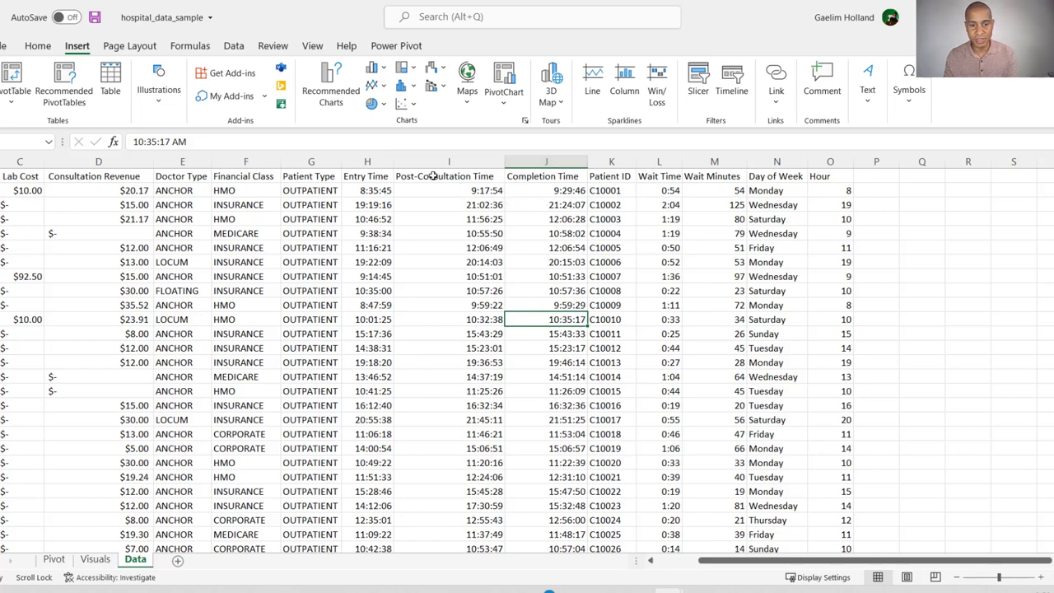
click(876, 177)
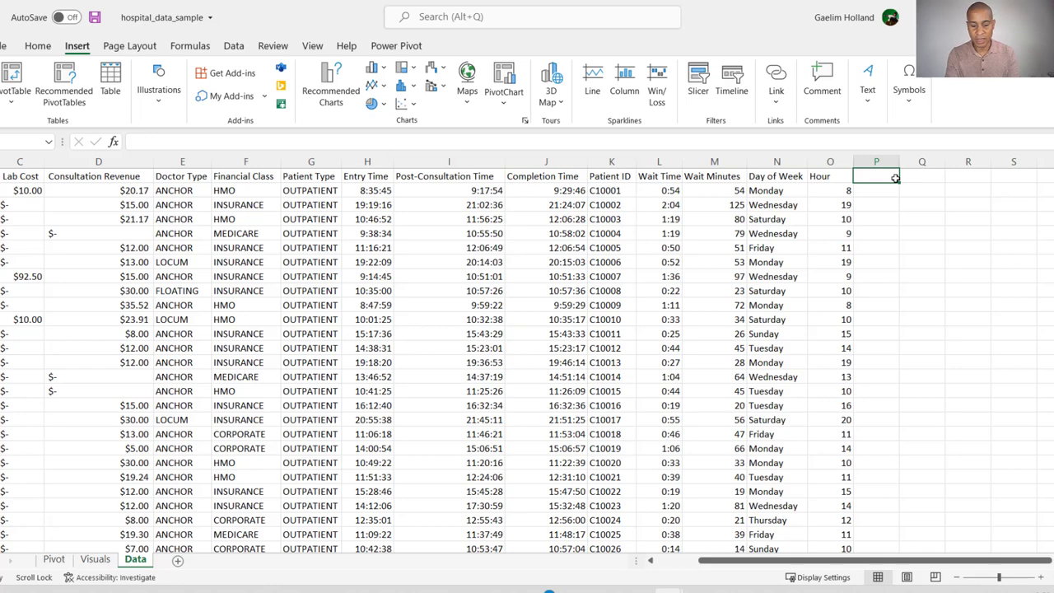
text(F)
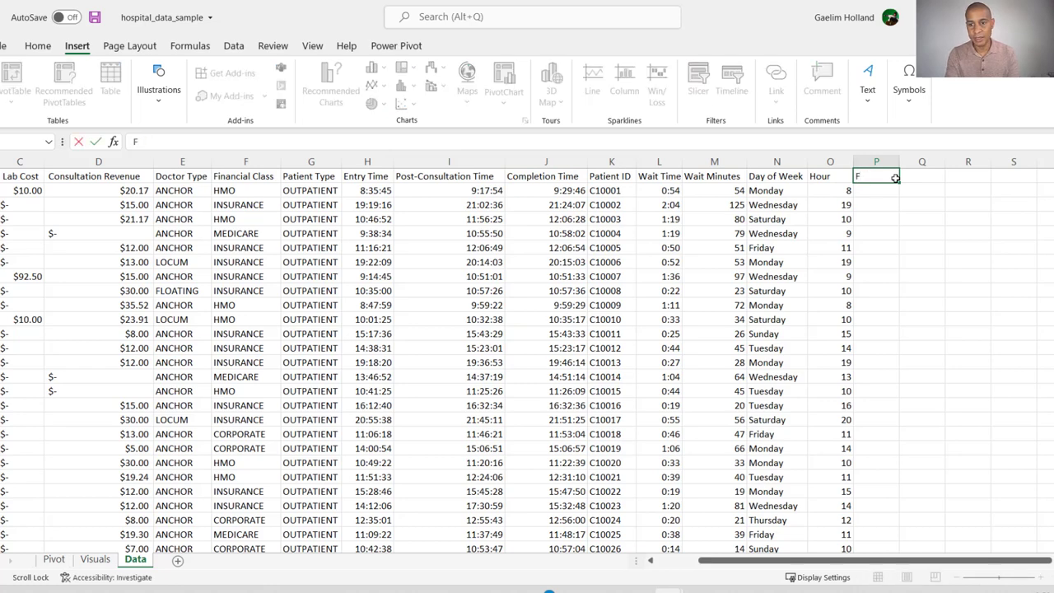
text(uonsul)
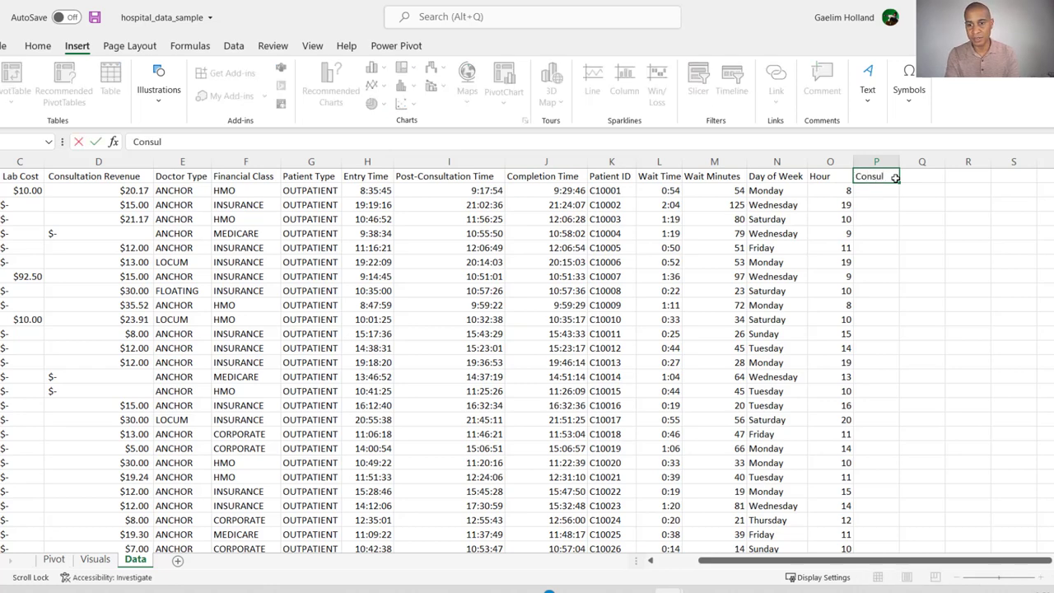
text(tation Period)
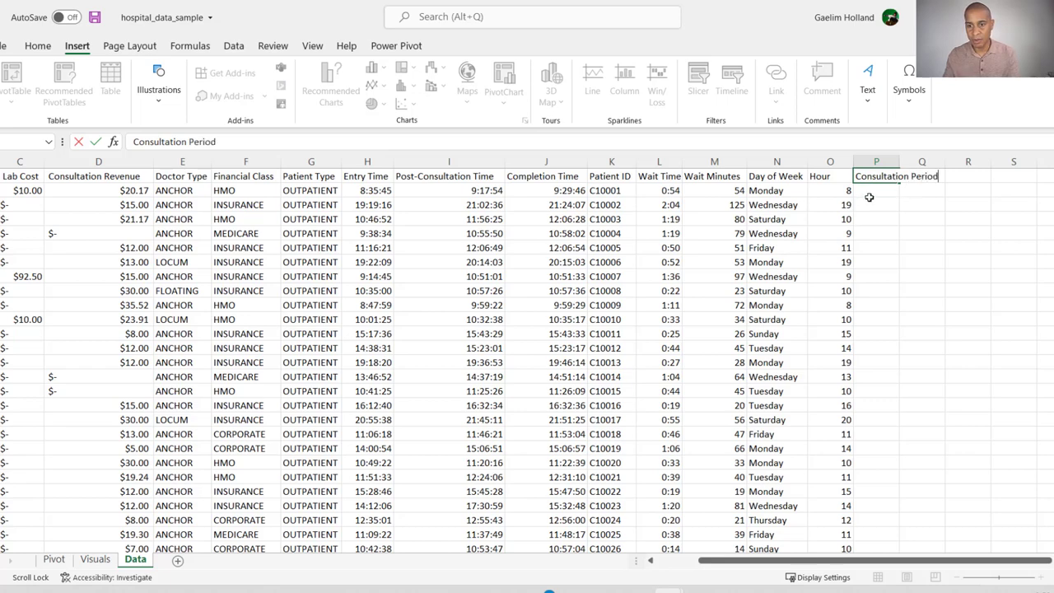
click(868, 196)
text(=)
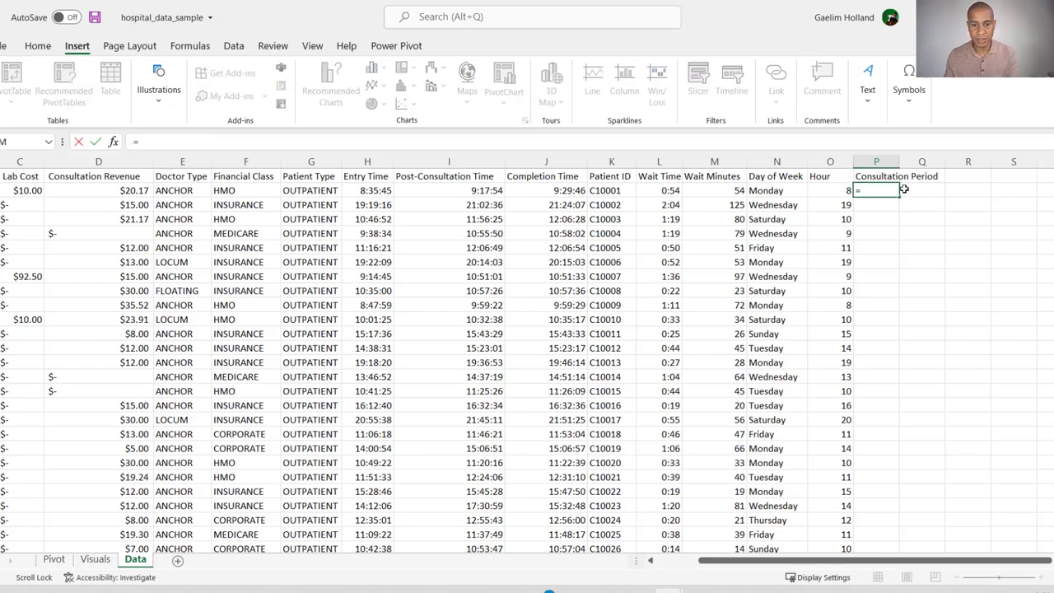
click(476, 192)
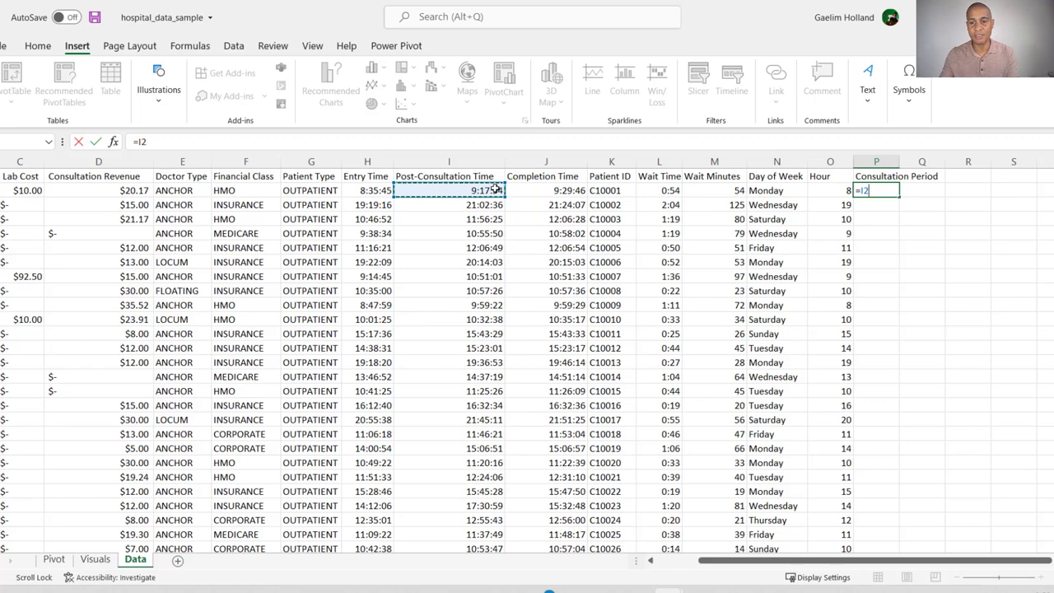
text(-)
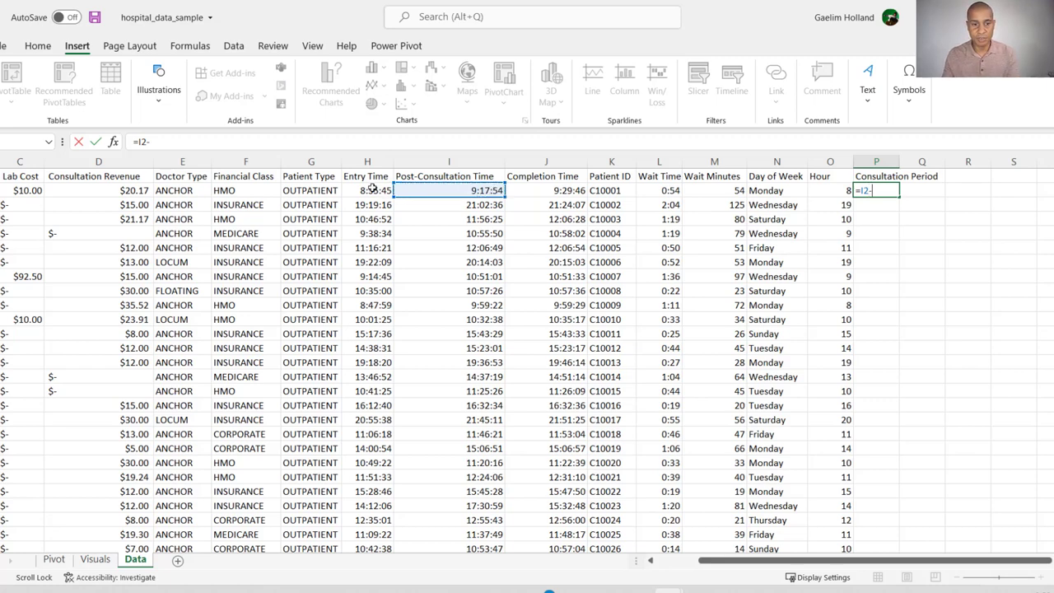
click(372, 189)
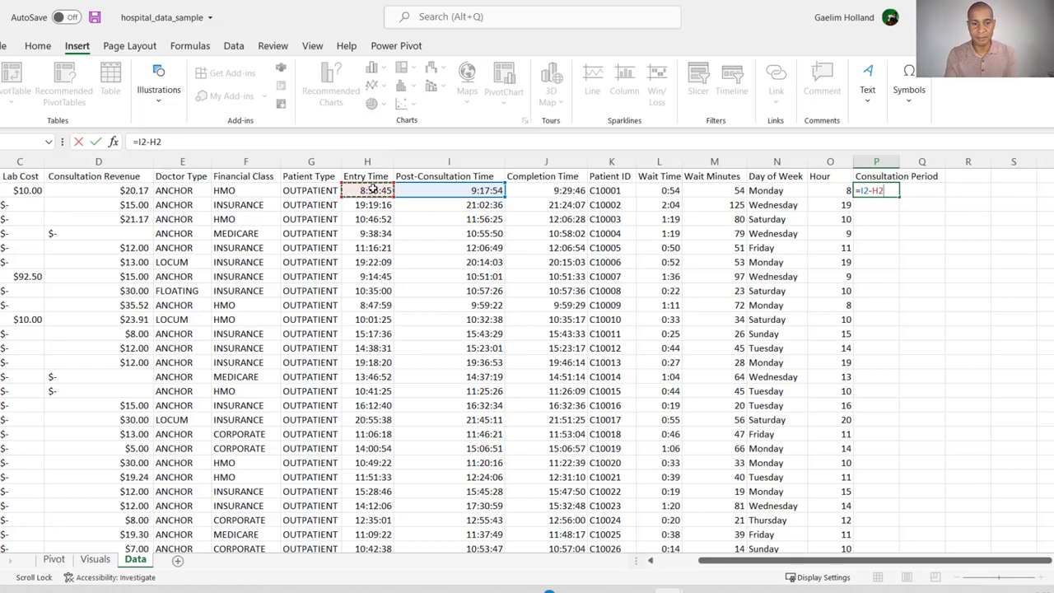
key(ctrl+Return)
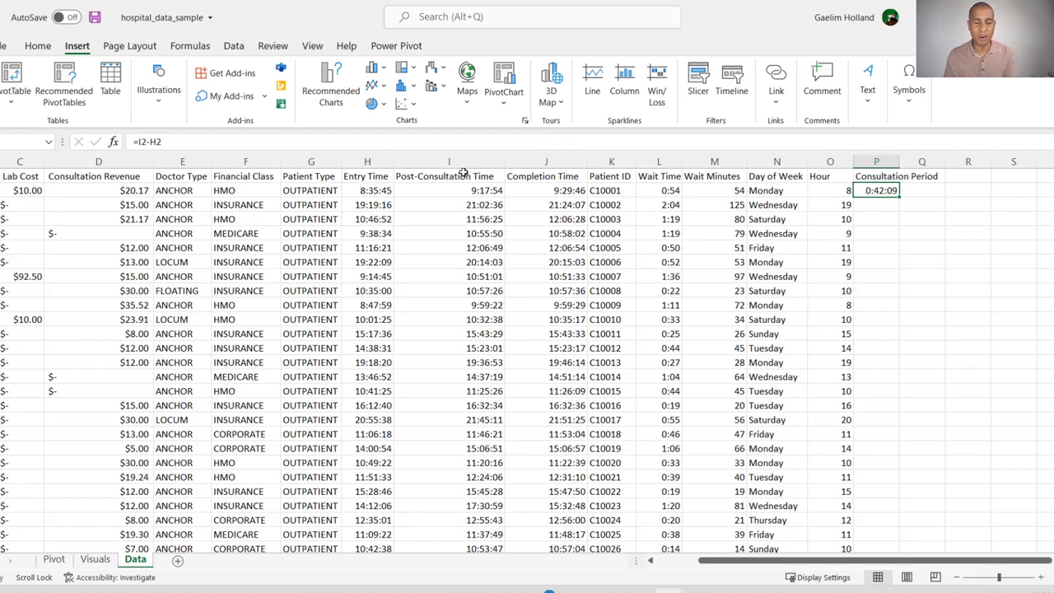
Change P2's formula to =(I2-H2)*1440 to convert the difference to minutes.
click(165, 143)
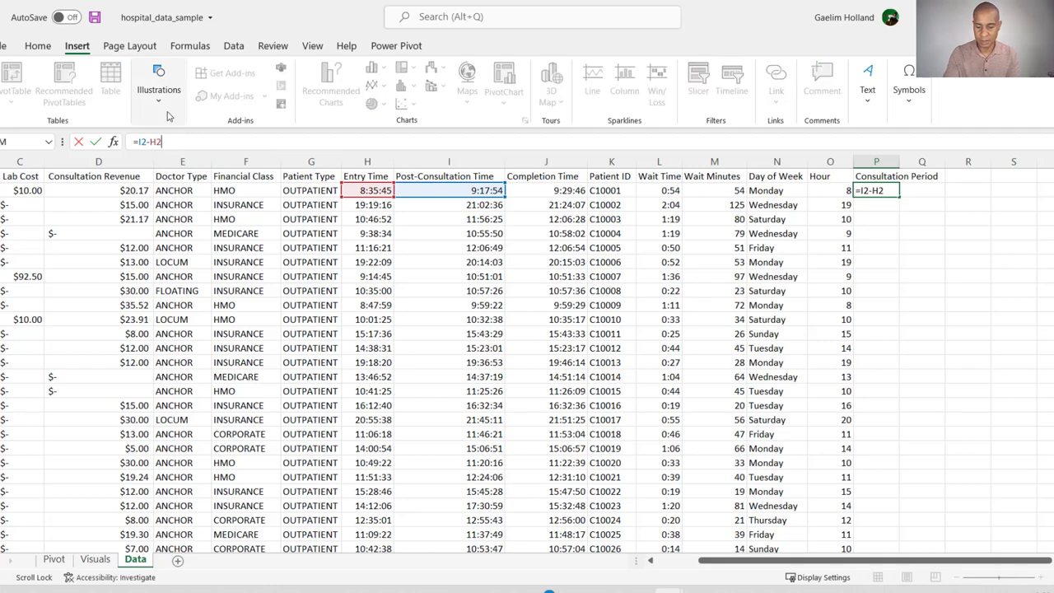
text())
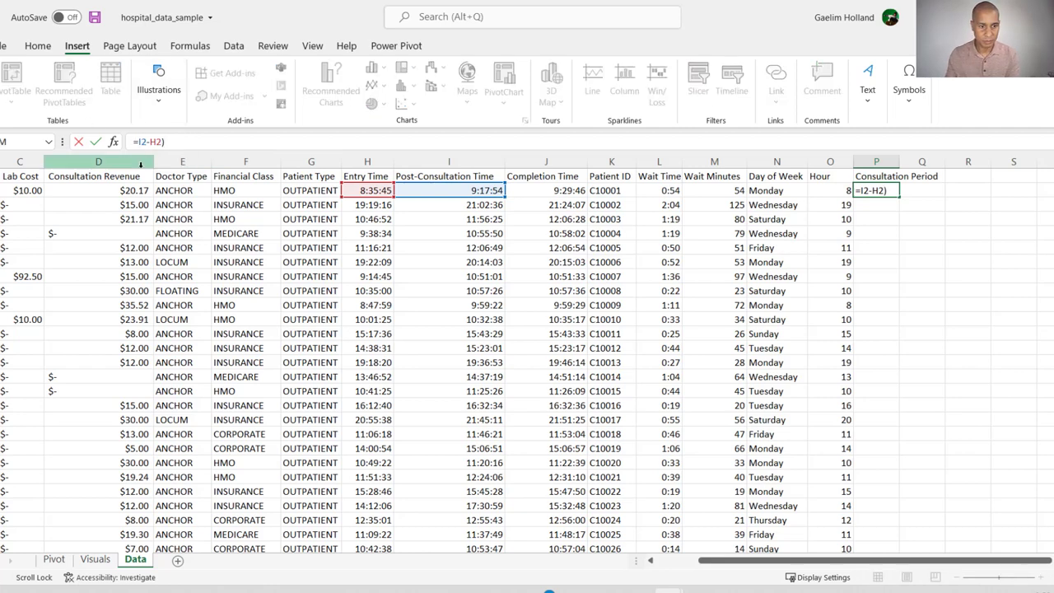
text(()
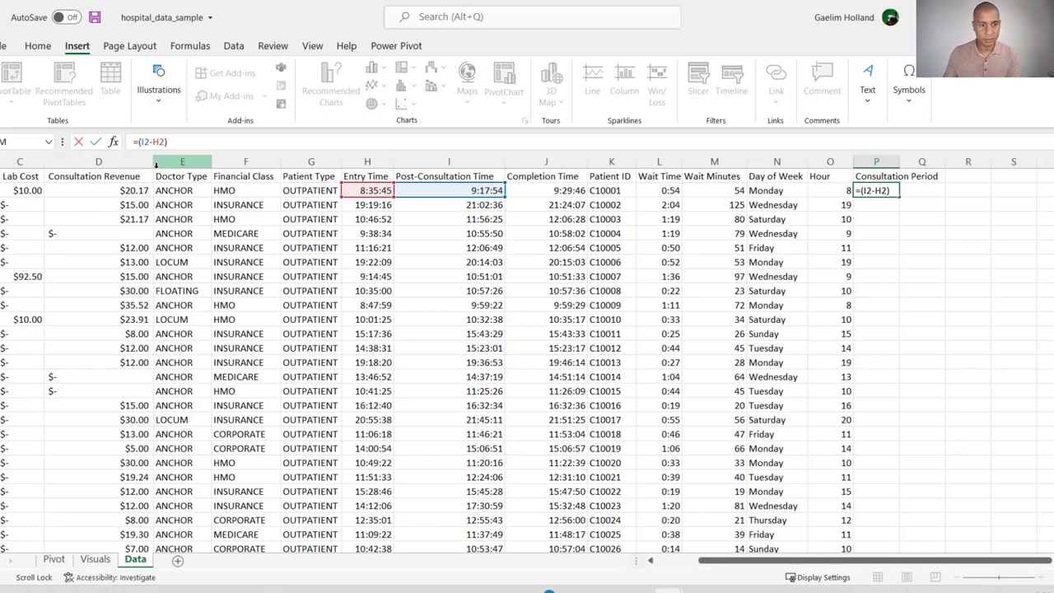
click(199, 143)
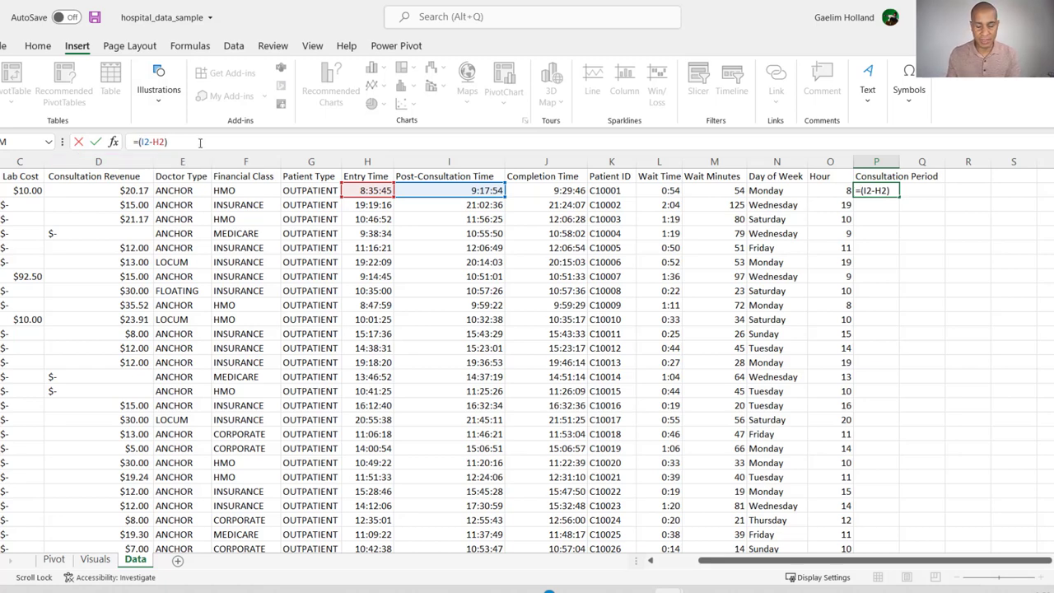
text(*1440)
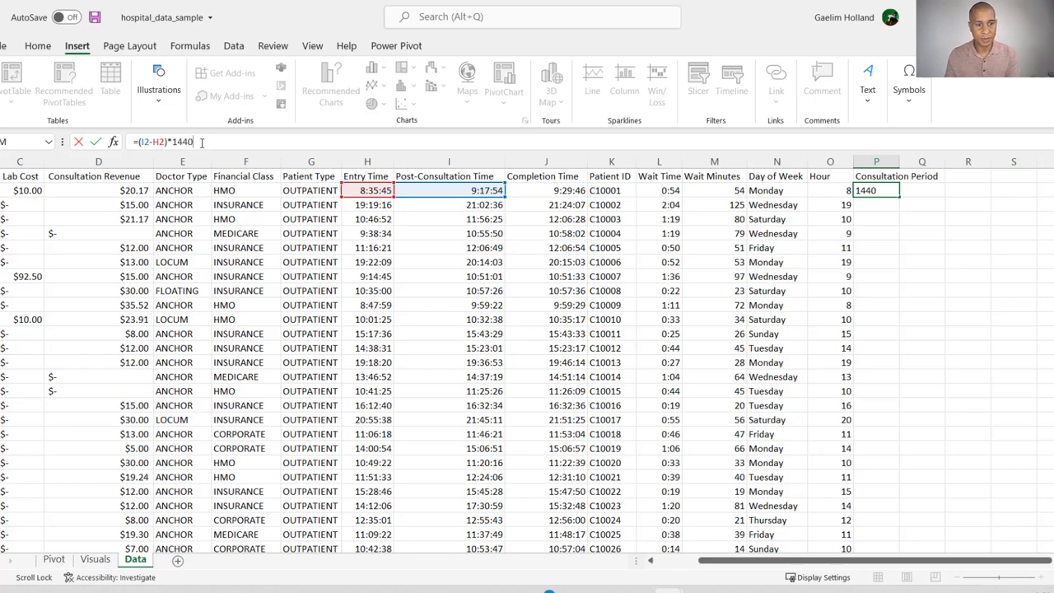
key(Return)
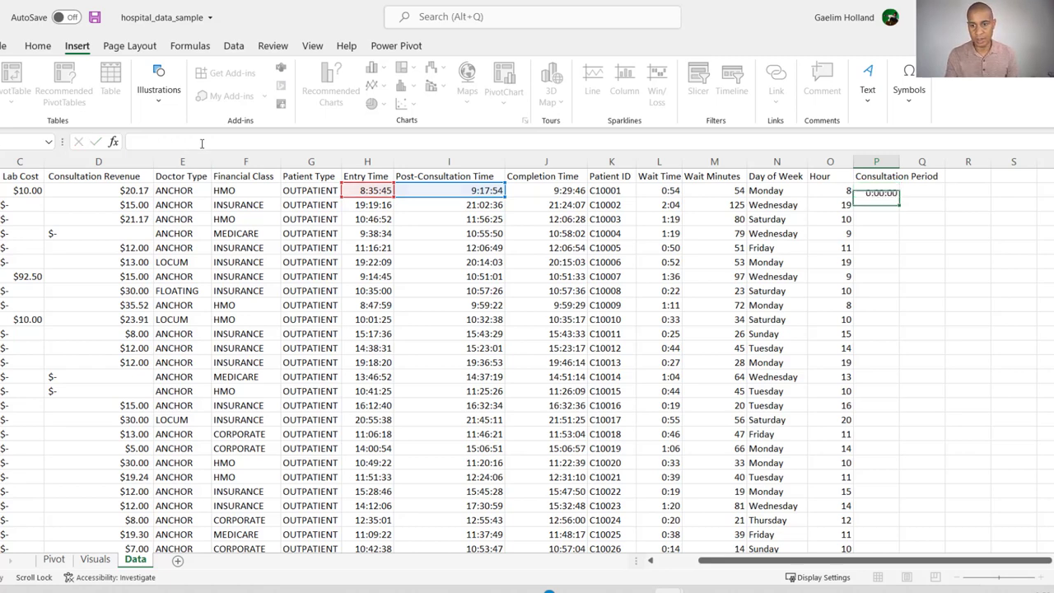
Format P2 as Number so it displays 42.15.
click(869, 190)
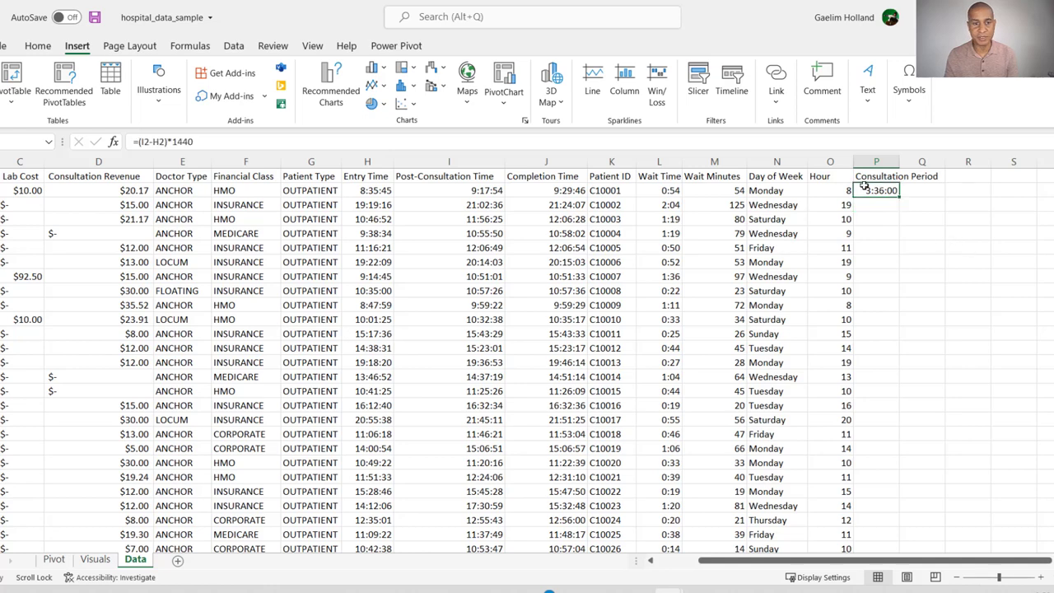
click(39, 47)
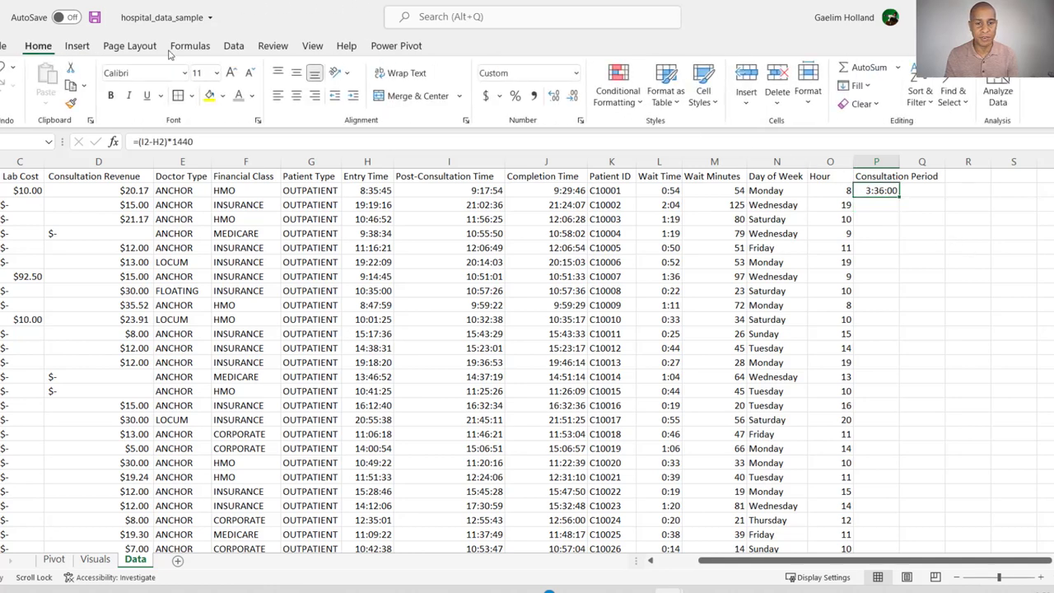
click(576, 74)
click(563, 130)
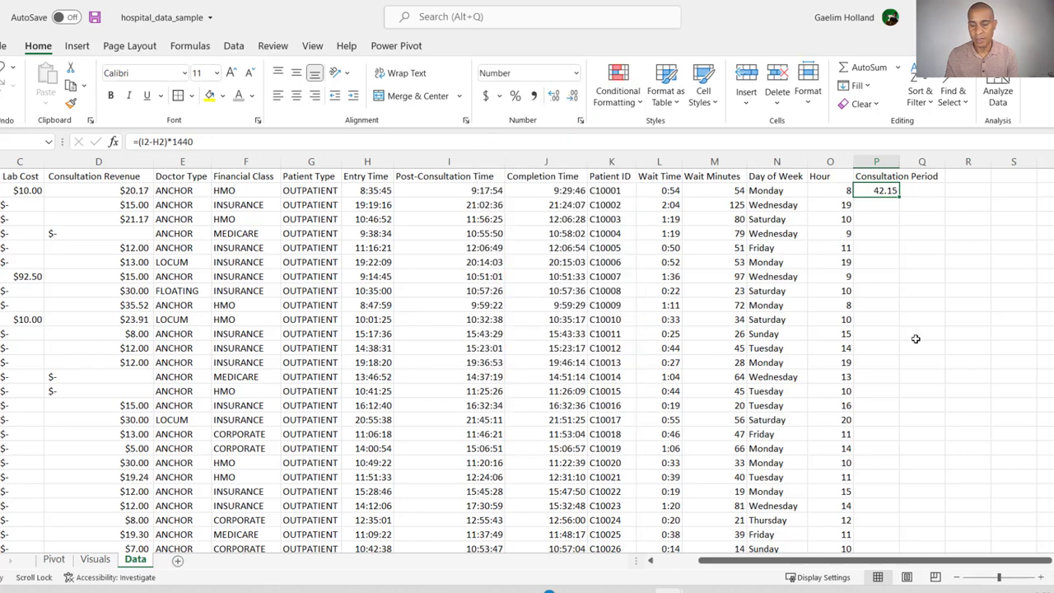
click(917, 336)
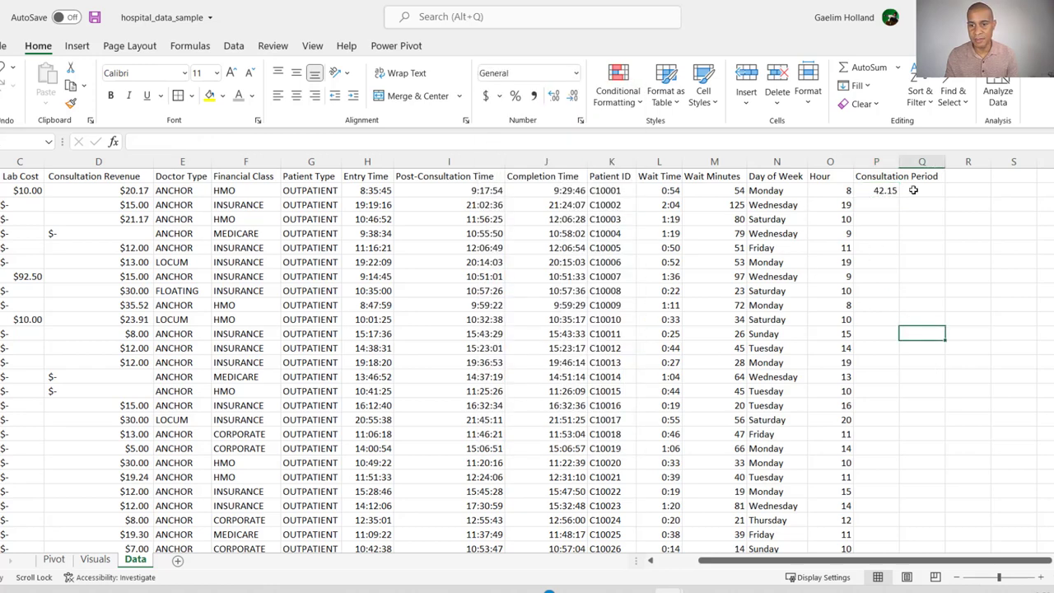
Head column Q with 'Process Period' in Q1.
click(913, 191)
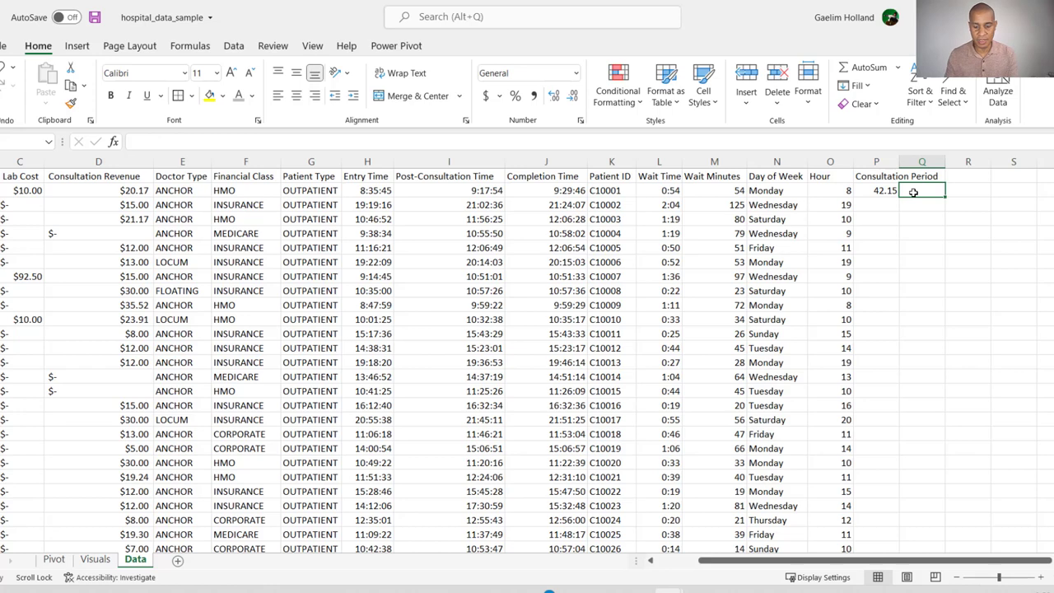
text(=)
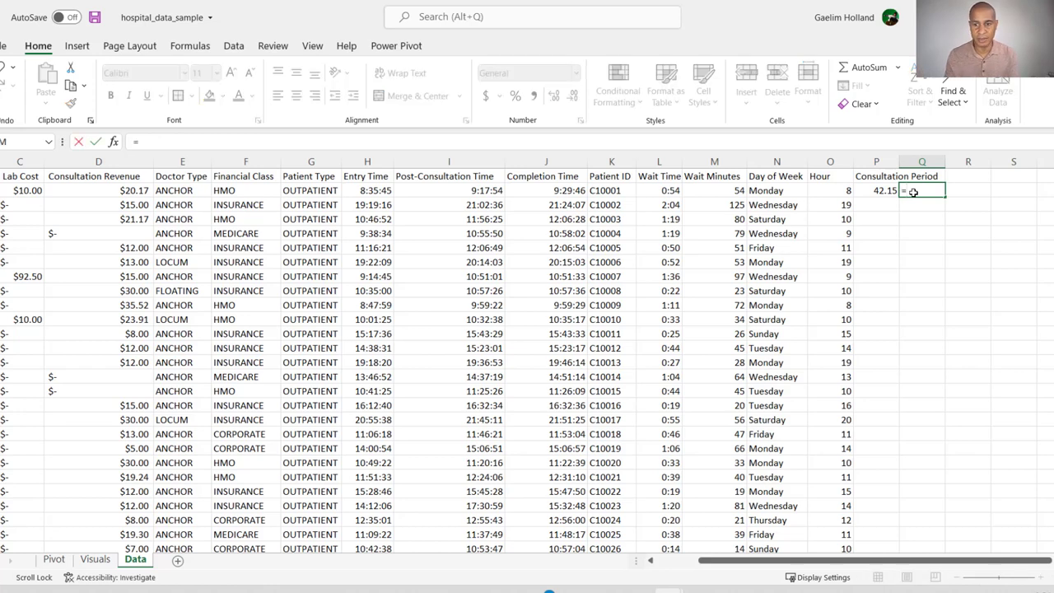
click(917, 171)
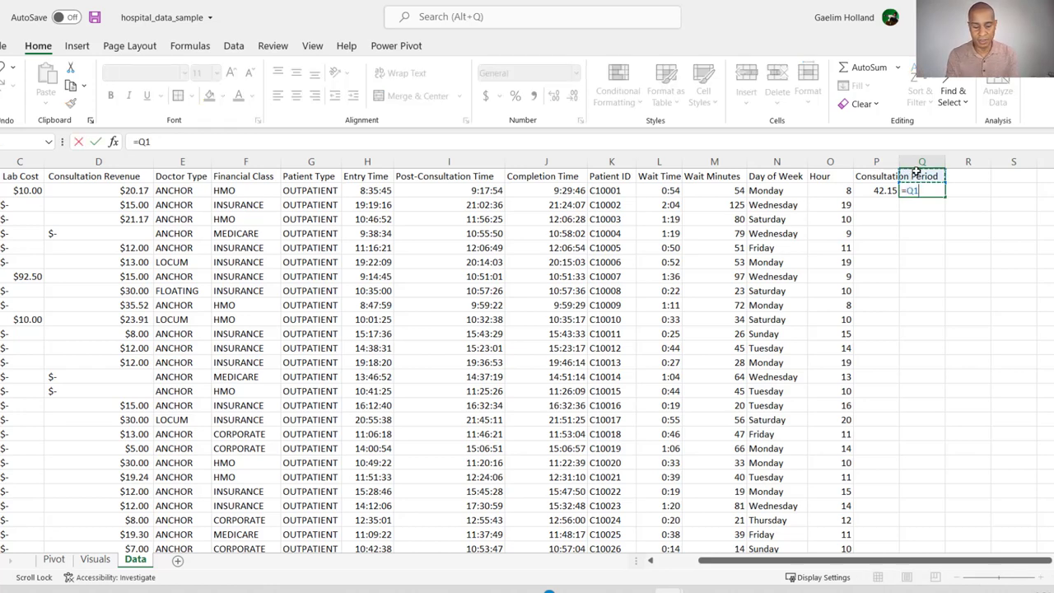
key(Escape)
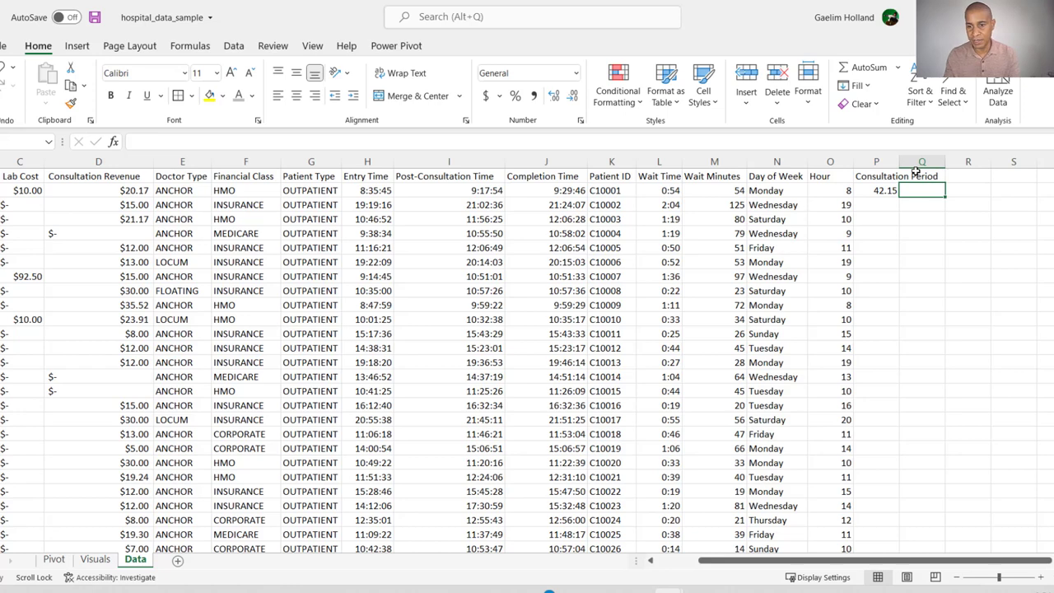
click(920, 174)
text(Proc)
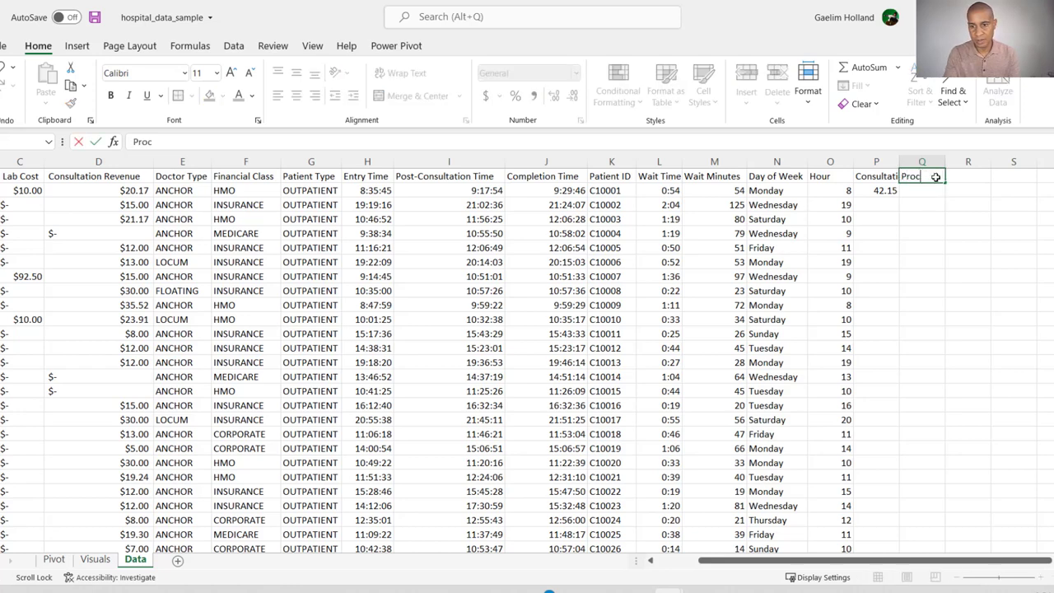
text(ess Period)
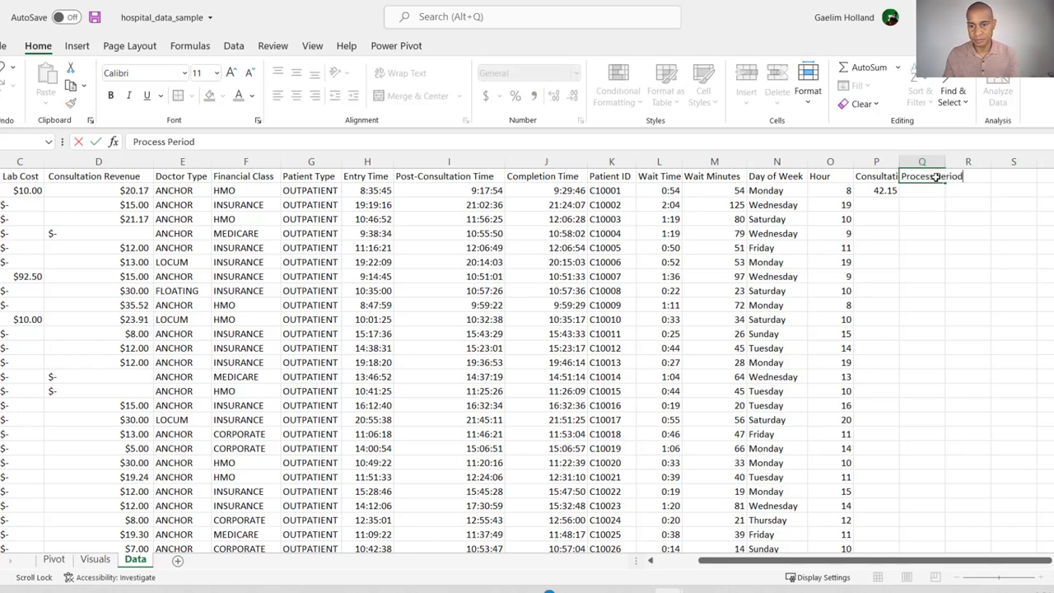
key(Return)
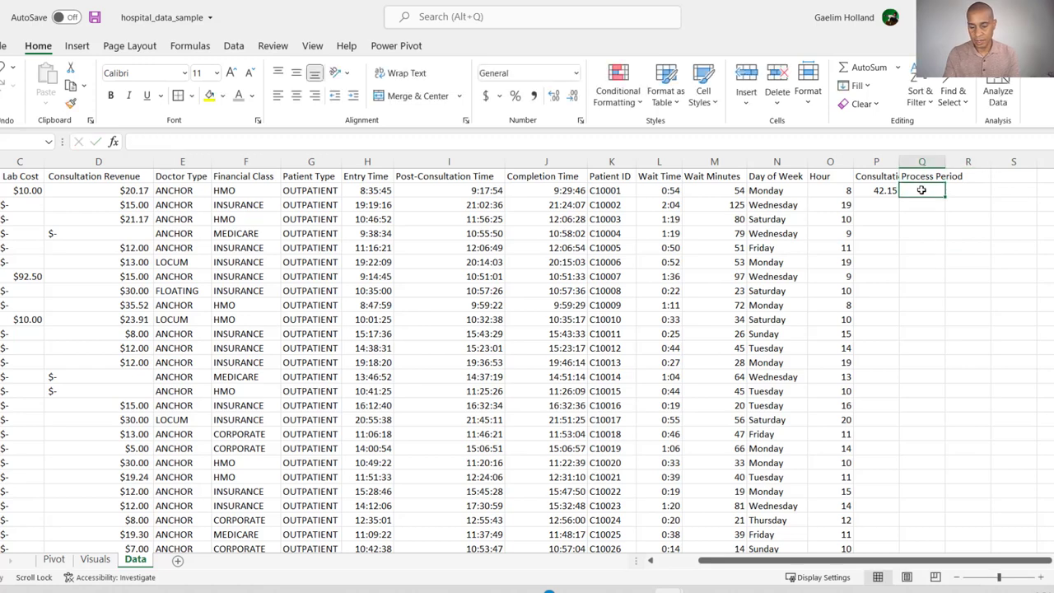
Enter =(J2-I2)*1440 in Q2 for the process time in minutes.
text(=)
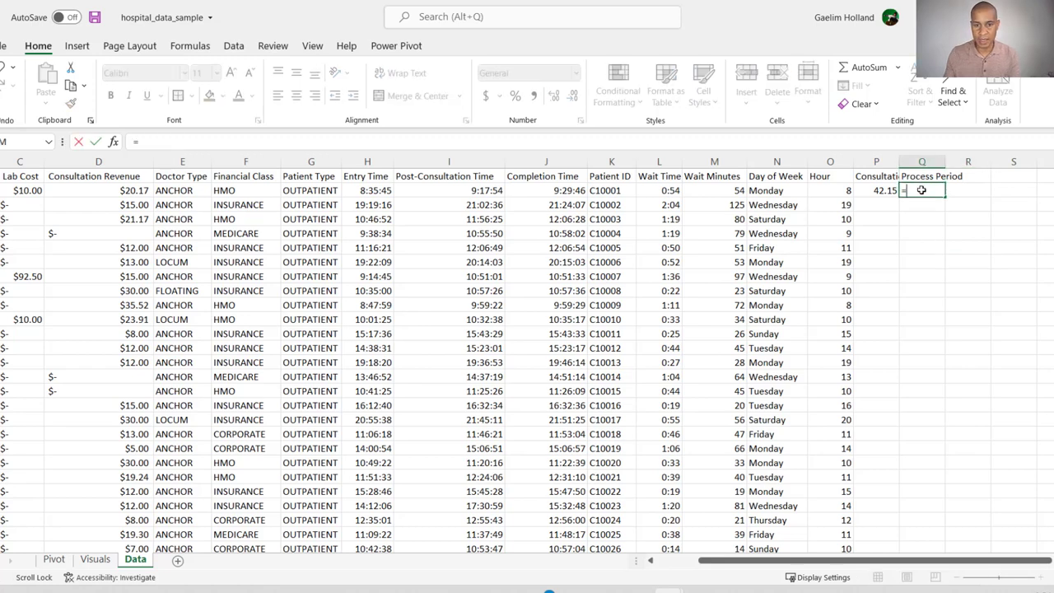
click(567, 192)
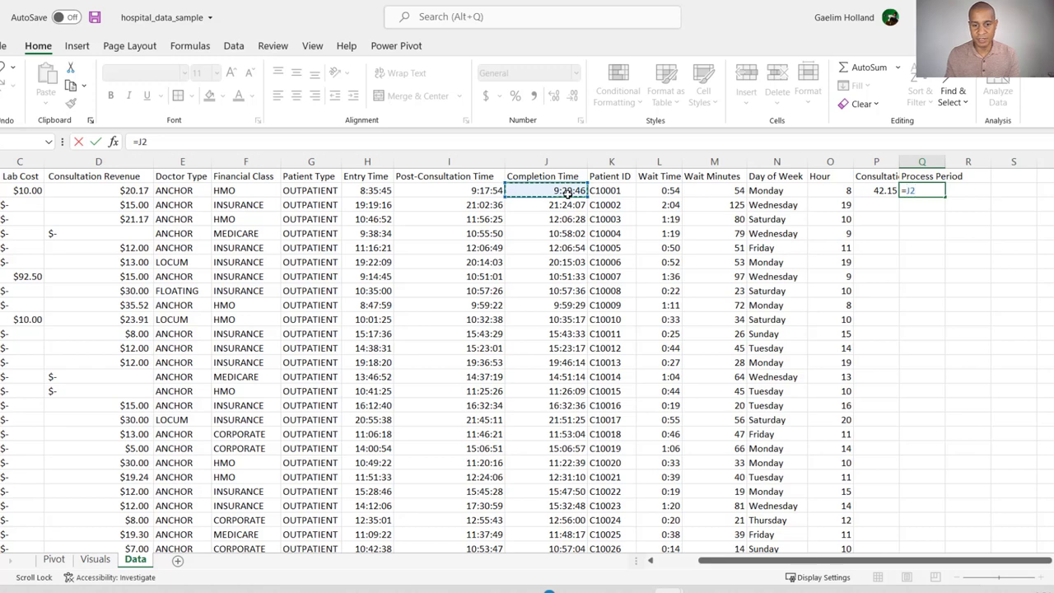
text(-)
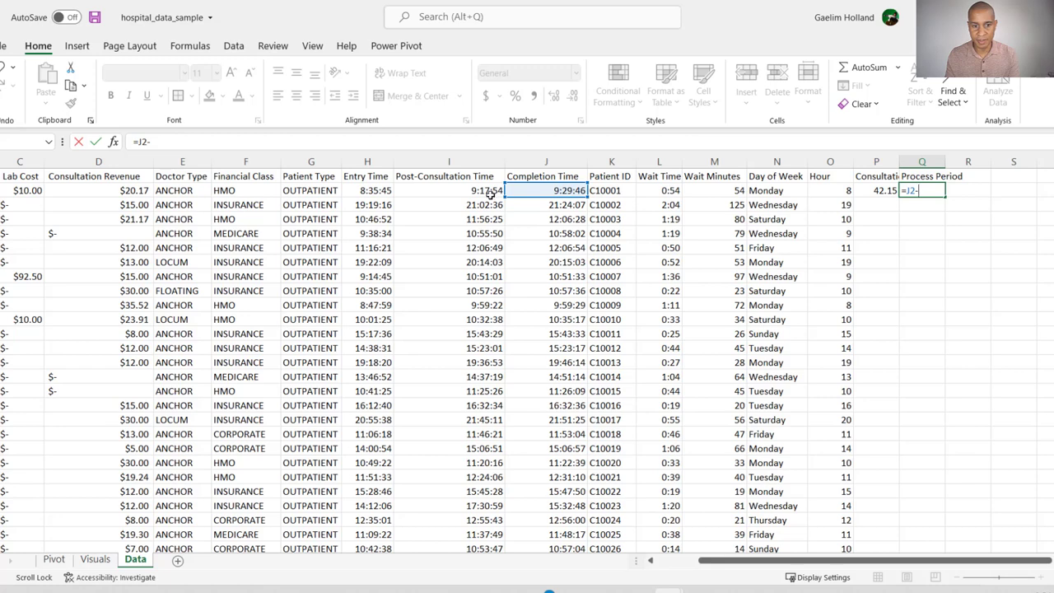
click(490, 194)
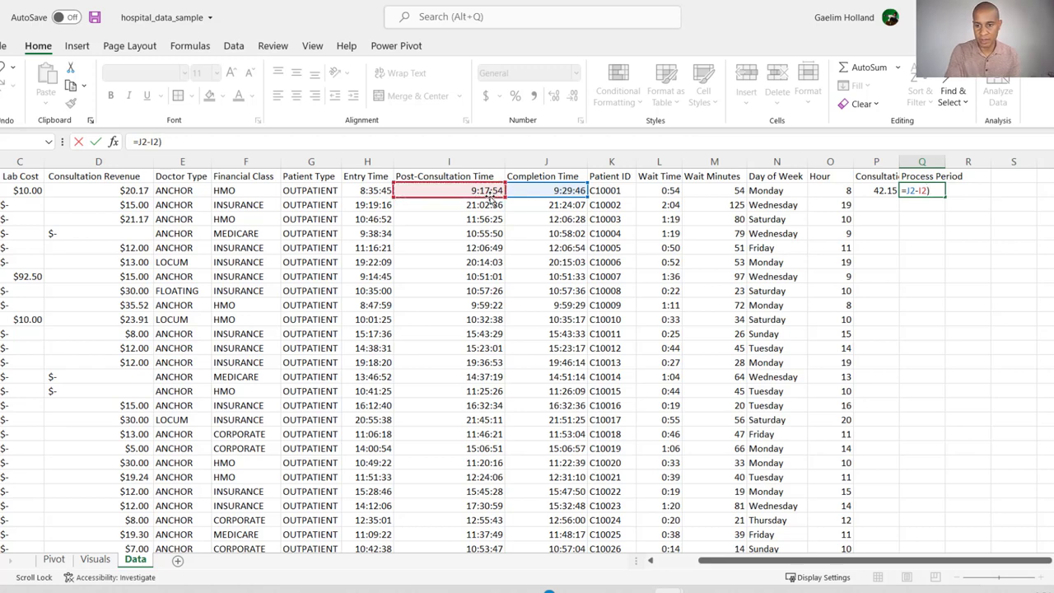
text())
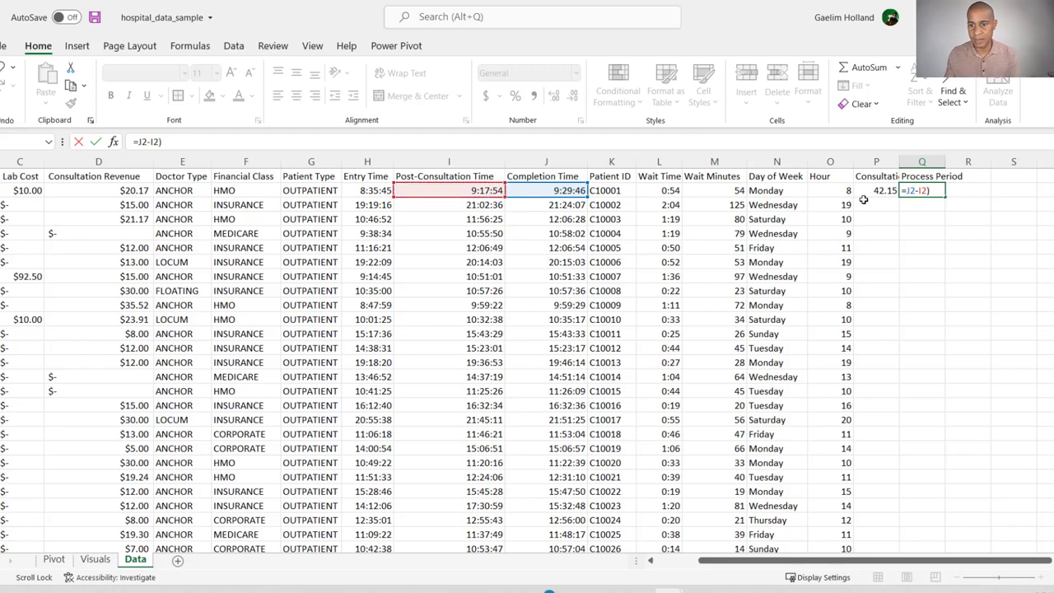
click(905, 190)
text(()
text(()
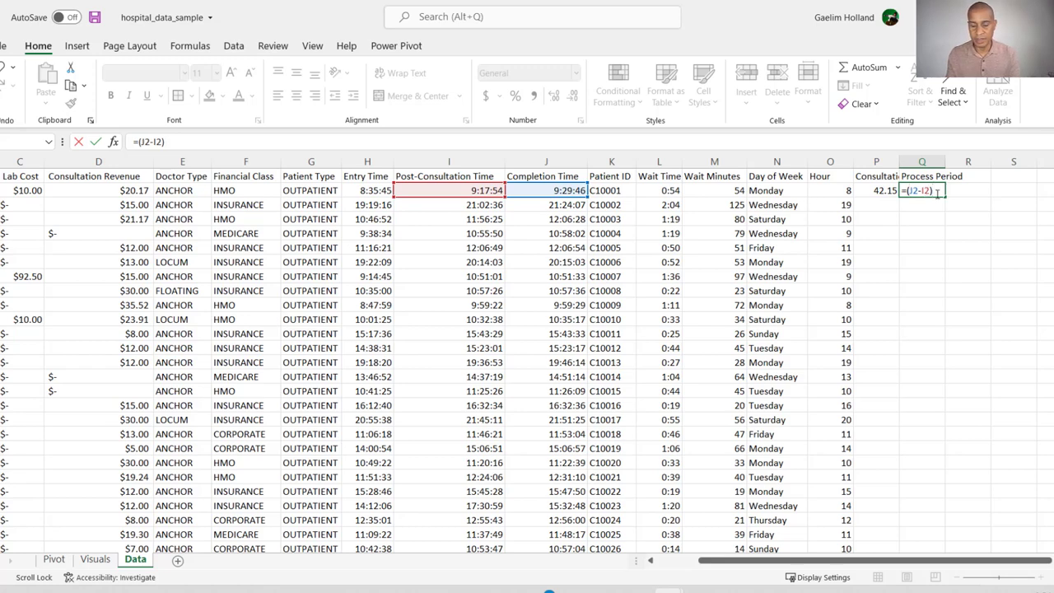
text(*1440)
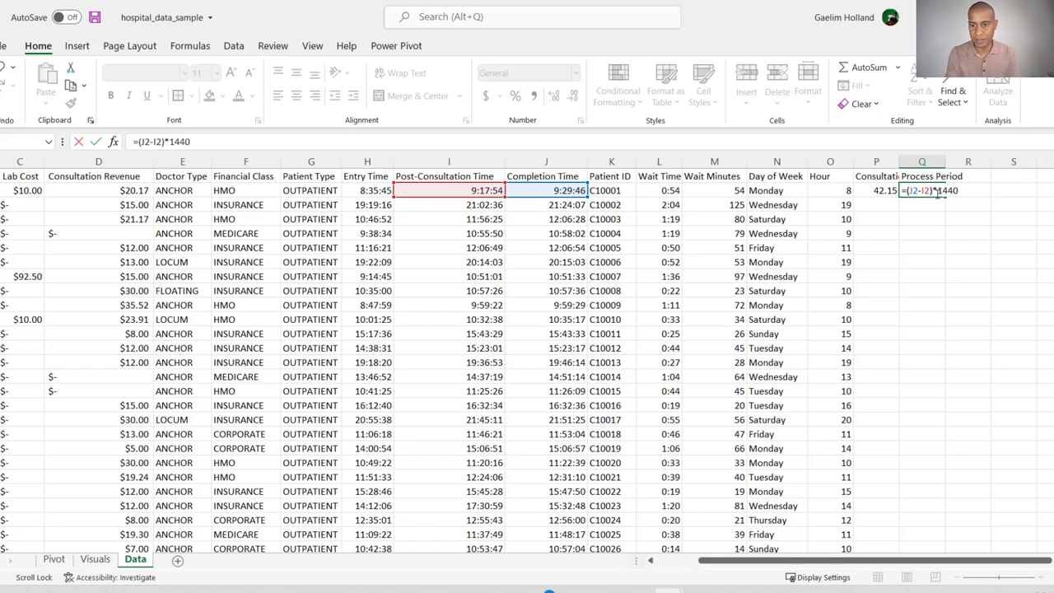
key(Return)
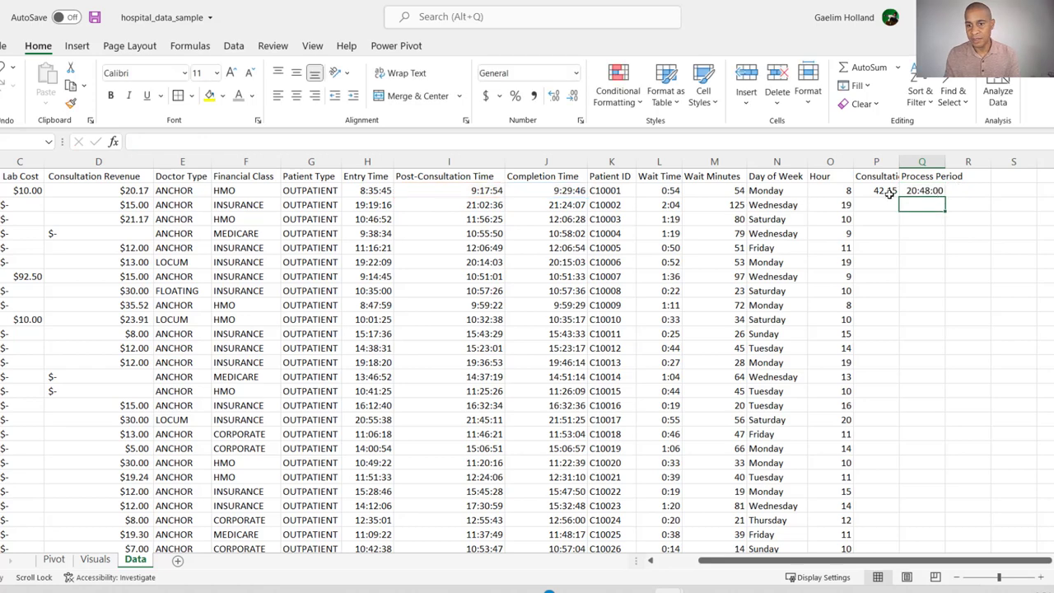
Format Q2 as Number so it shows 11.87.
click(921, 191)
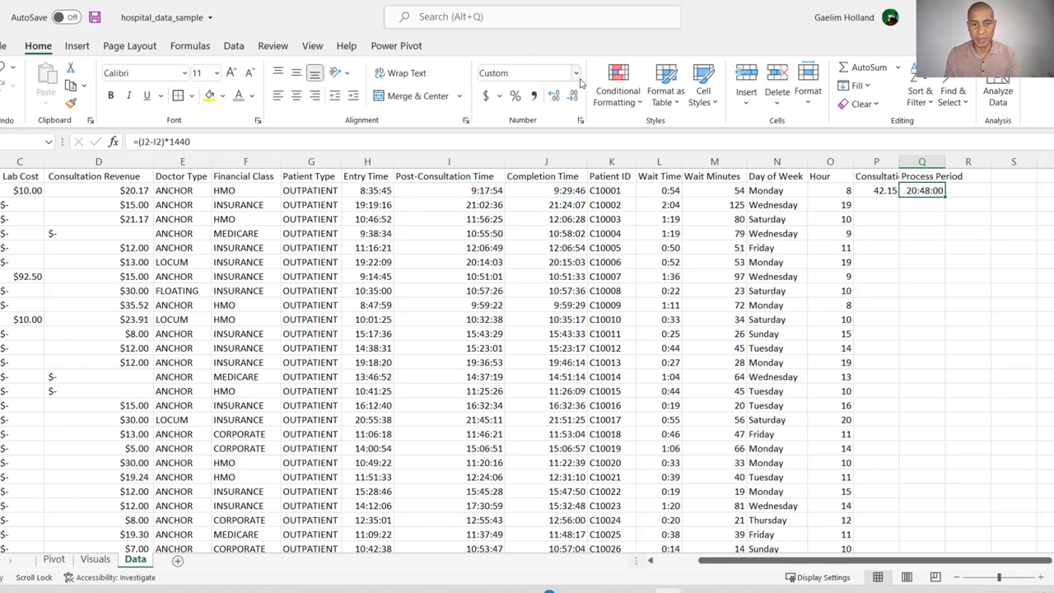
click(576, 73)
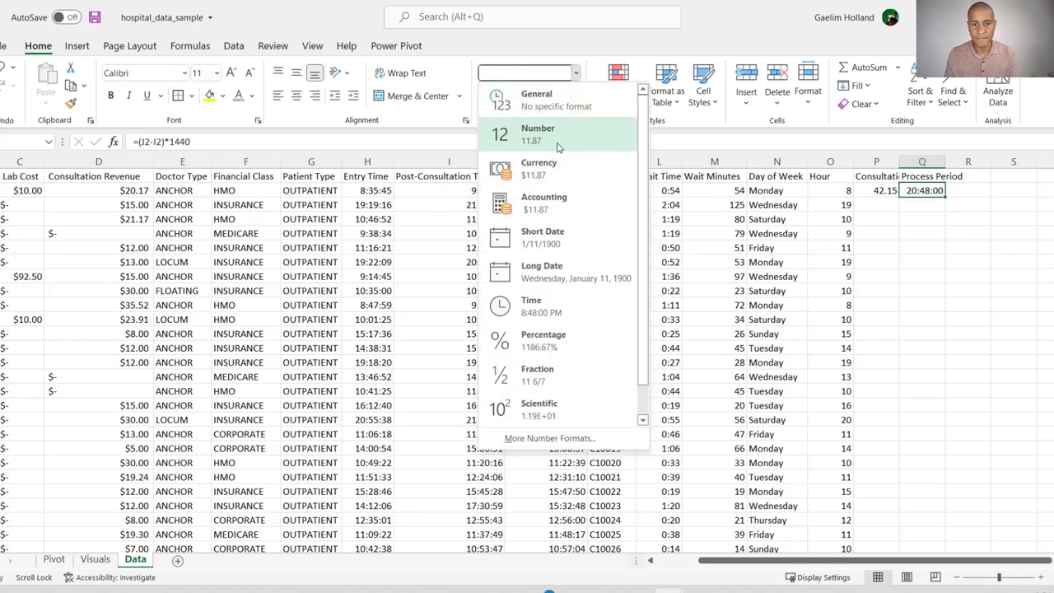
click(561, 147)
click(917, 279)
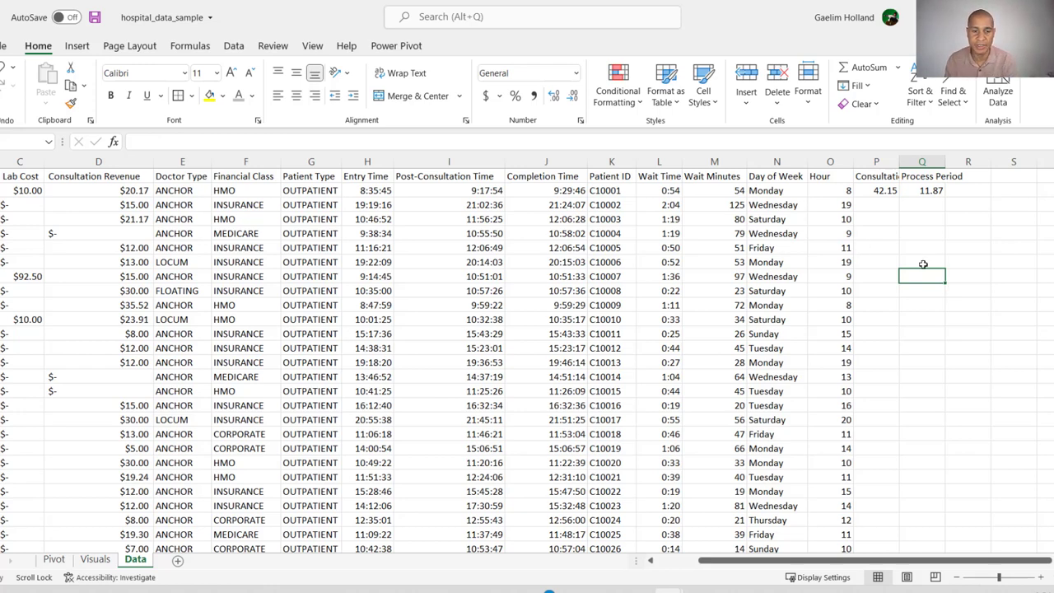
click(958, 192)
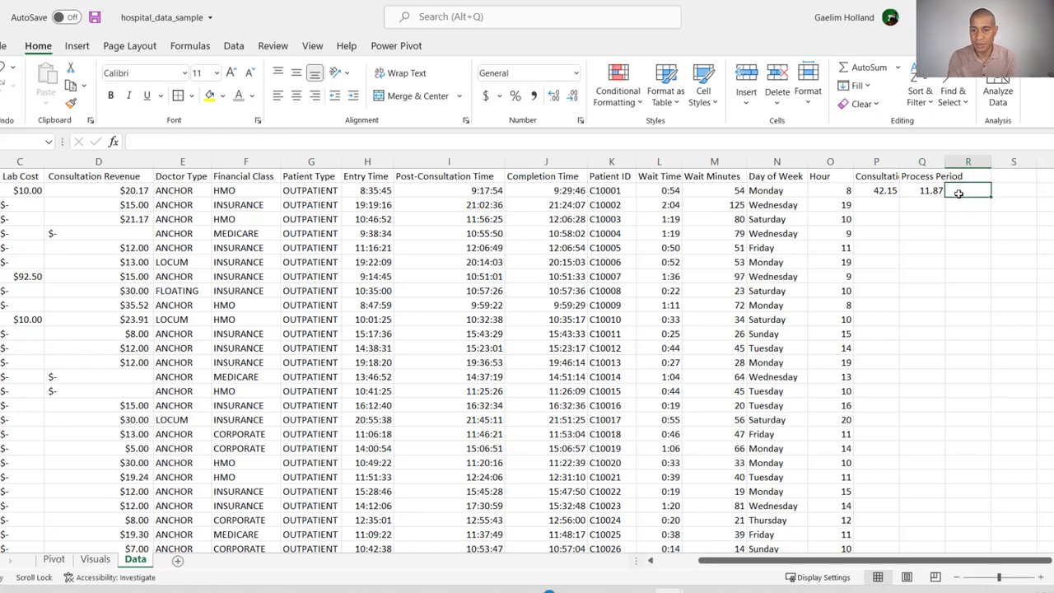
Head column R with 'Consultation %' in R1.
text(=)
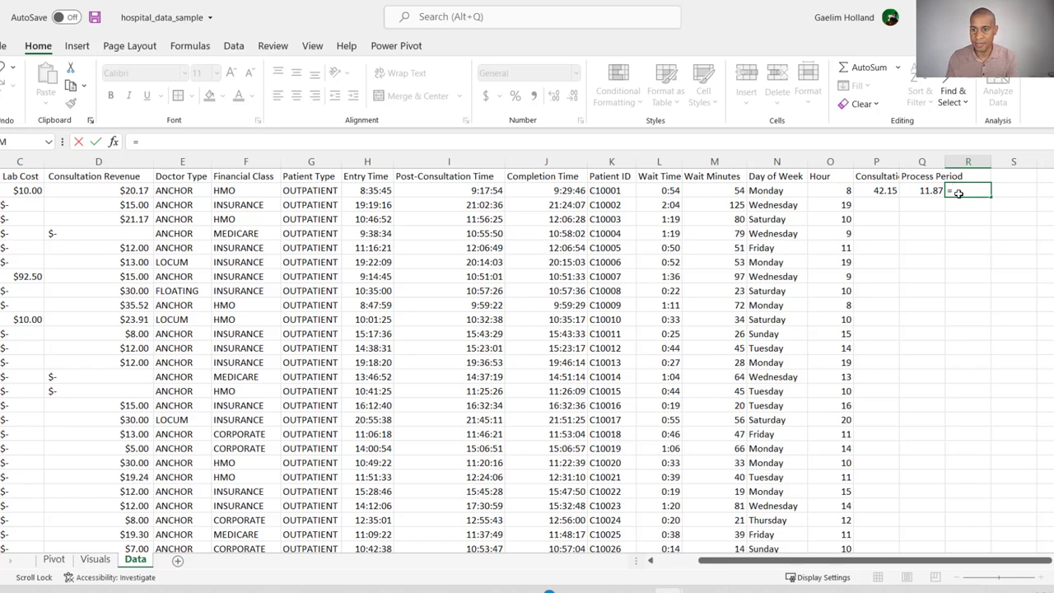
key(Escape)
click(970, 176)
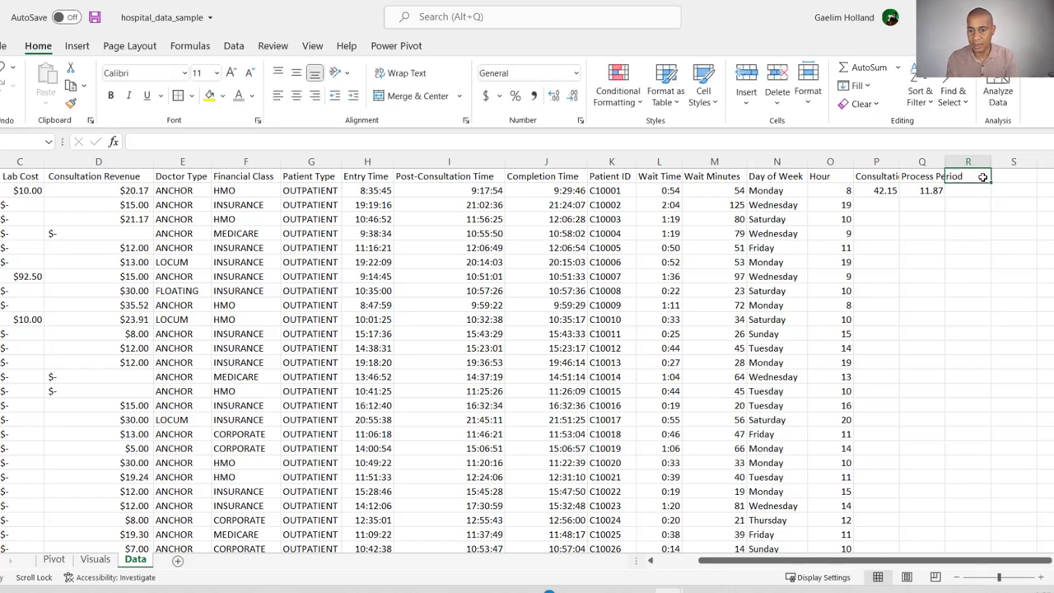
text(Consult)
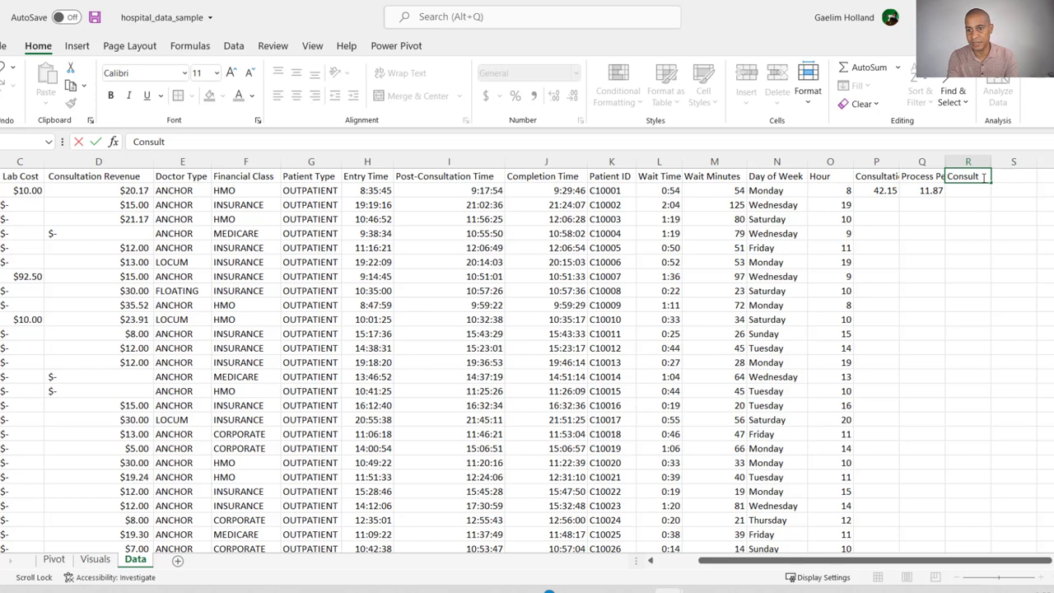
text(ation %)
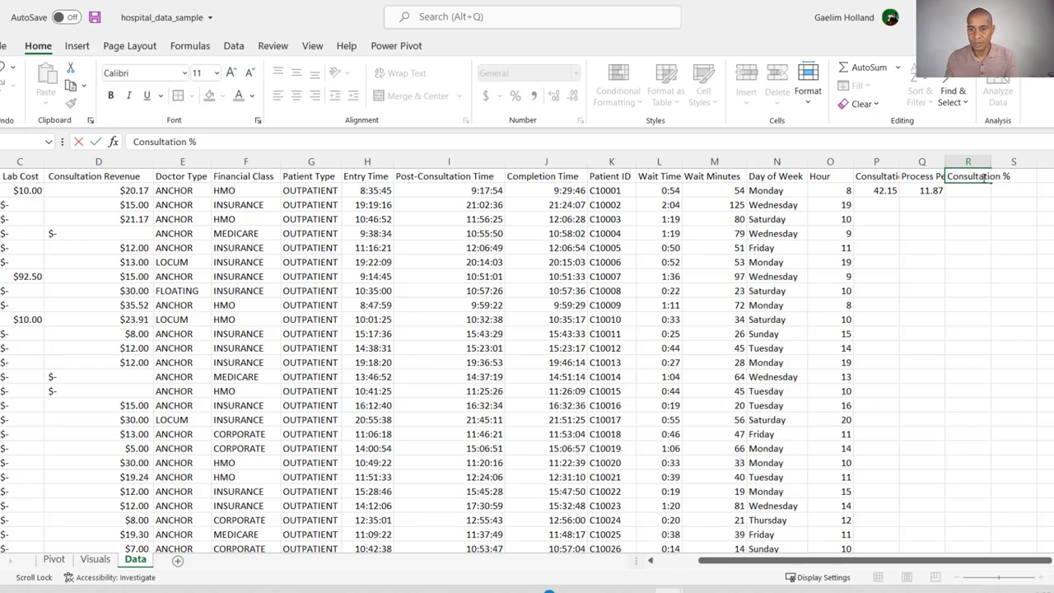
key(Return)
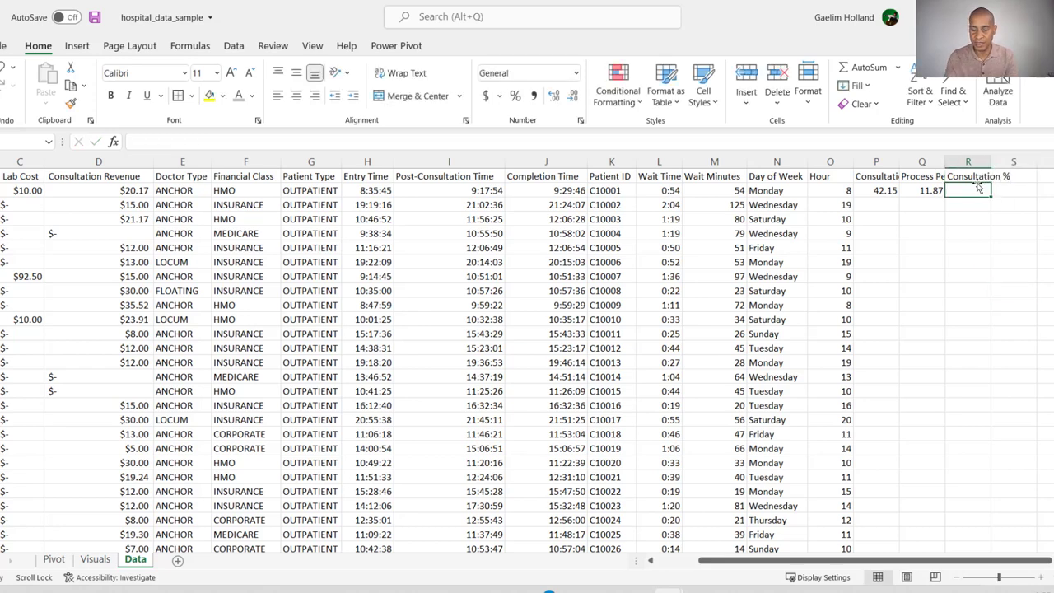
Enter =P2/M2 in R2, giving 0.7803147.
text(=)
click(884, 190)
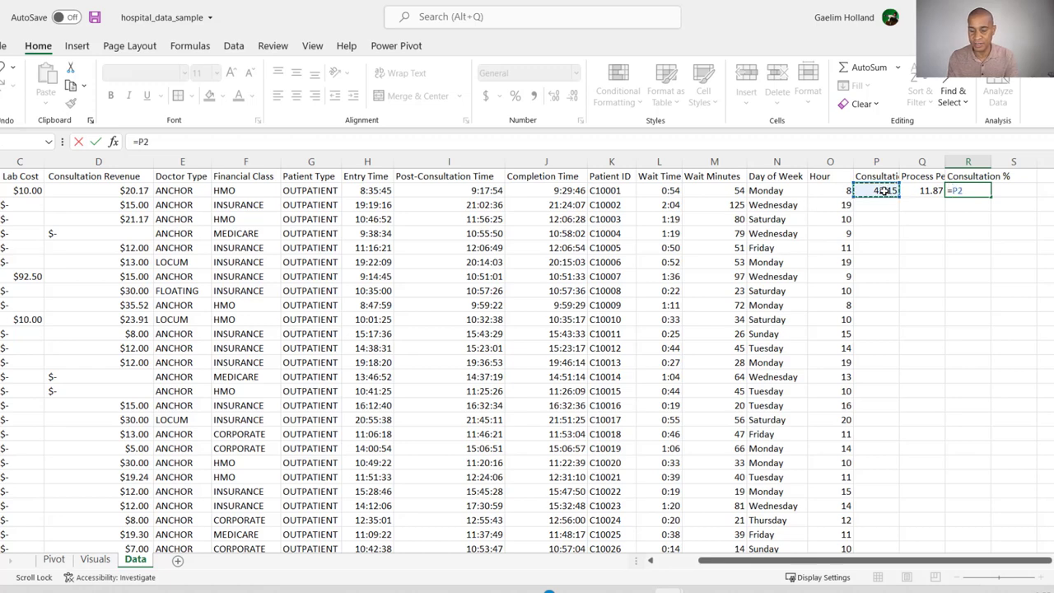
text(/)
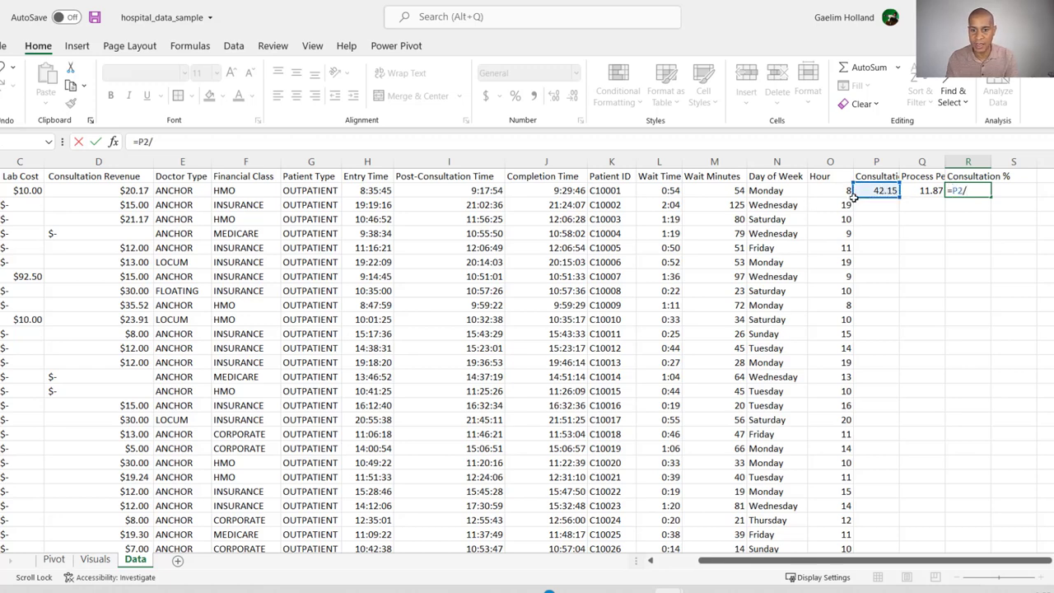
click(726, 190)
key(Return)
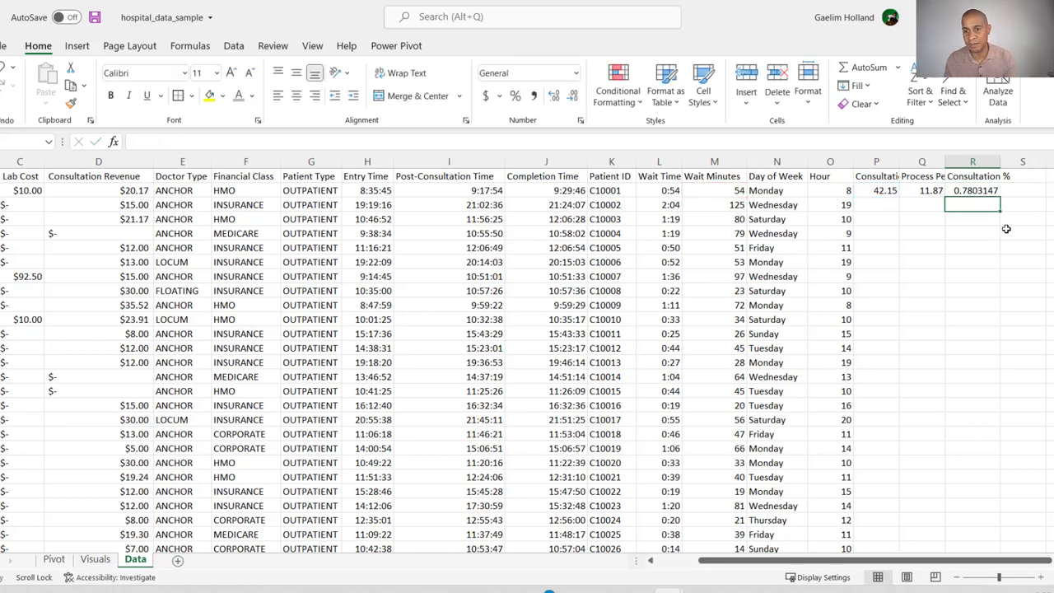
click(1013, 191)
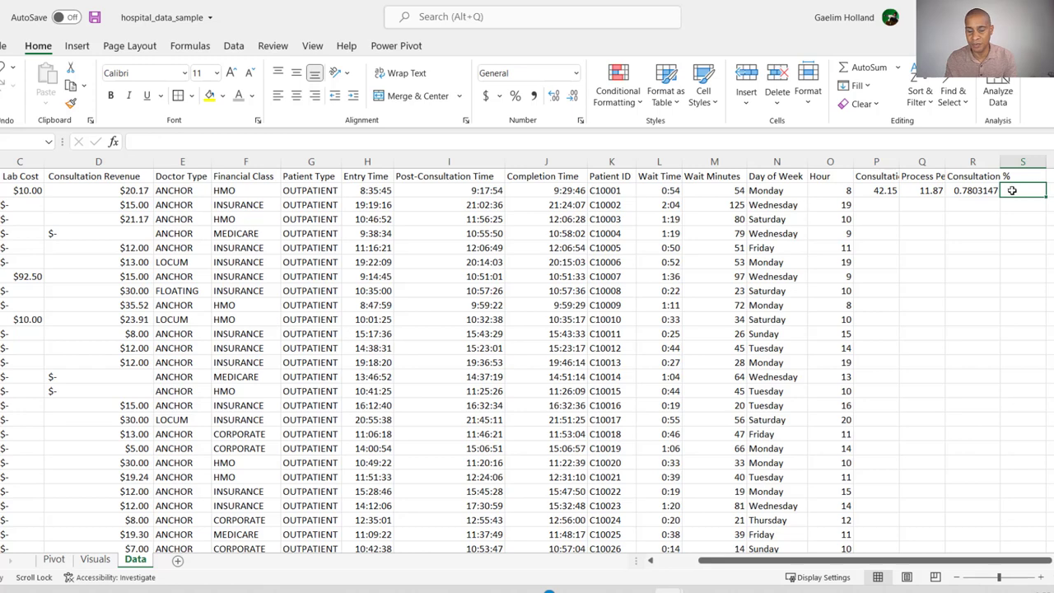
Rename the S1 heading to 'Process %'.
click(1017, 172)
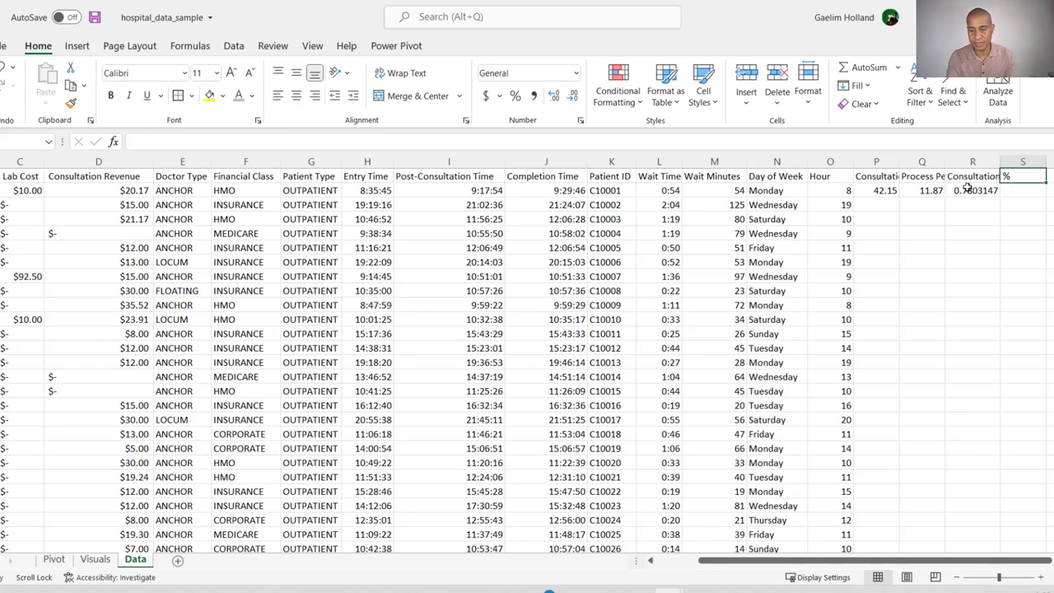
text(Po)
text(rocess)
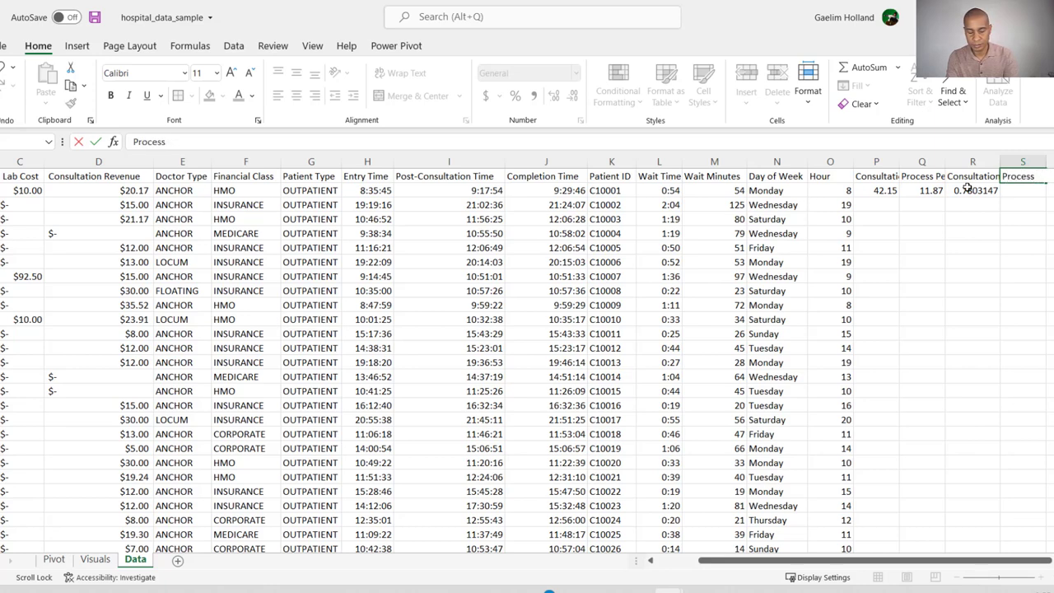
text( %)
click(1023, 333)
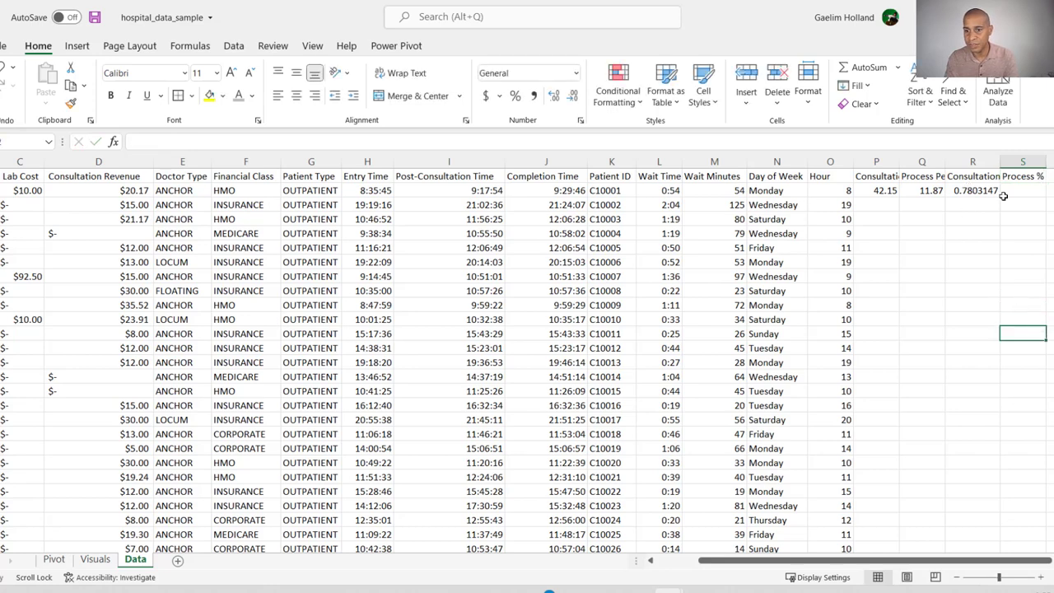
Enter =1-R2 in S2, giving 0.2196852.
click(1011, 189)
text(=)
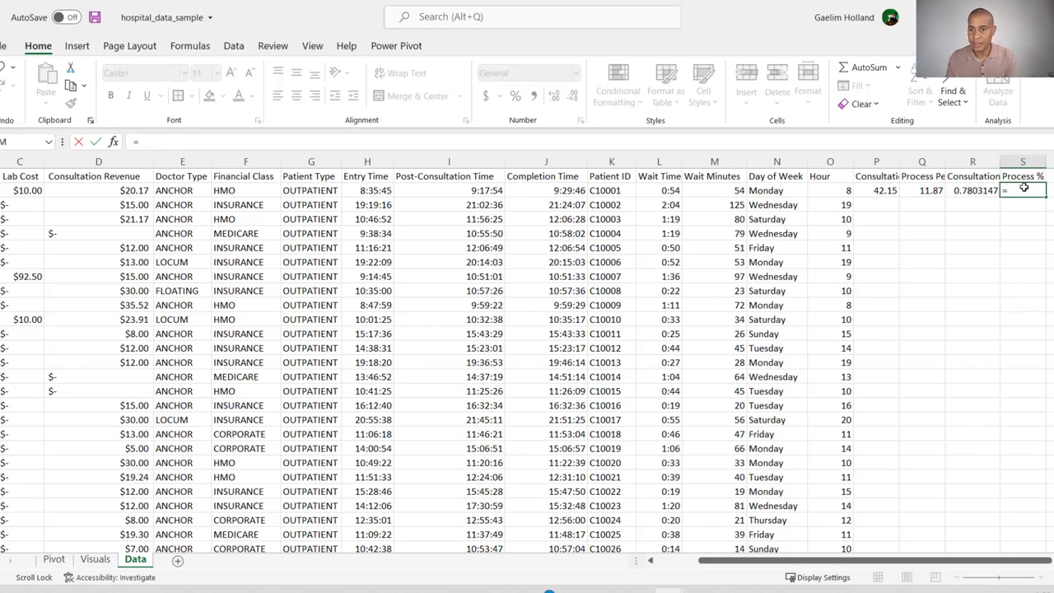
click(969, 190)
text(-1)
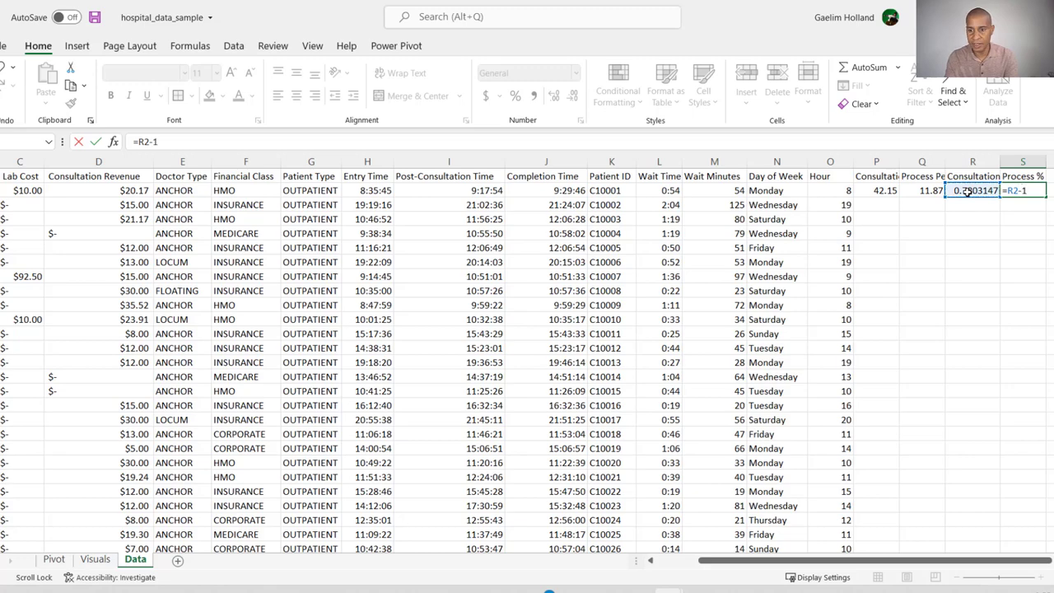
key(ctrl+Return)
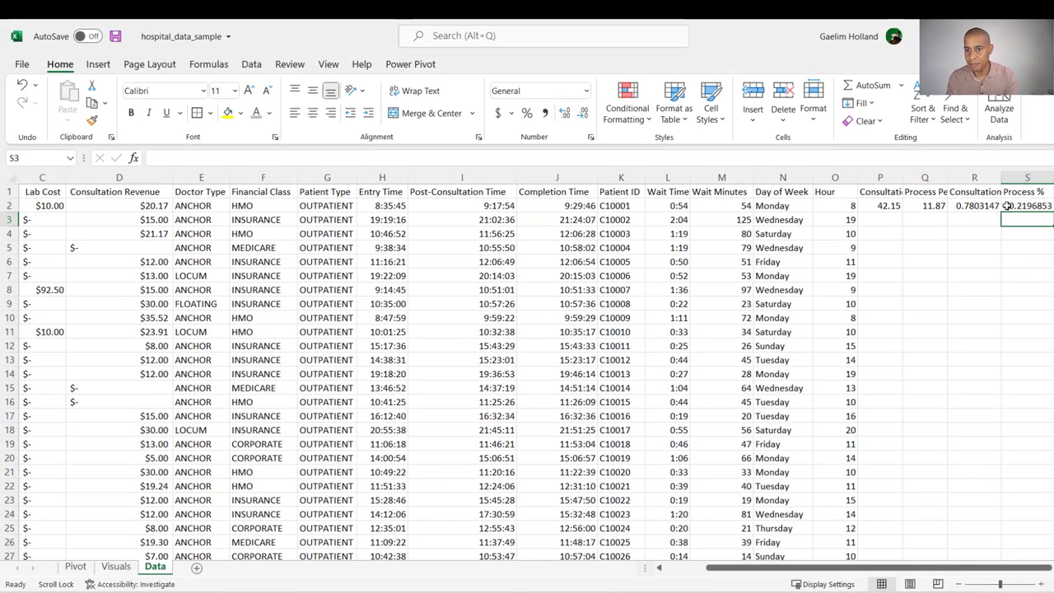
drag(178, 157, 156, 162)
text(1-)
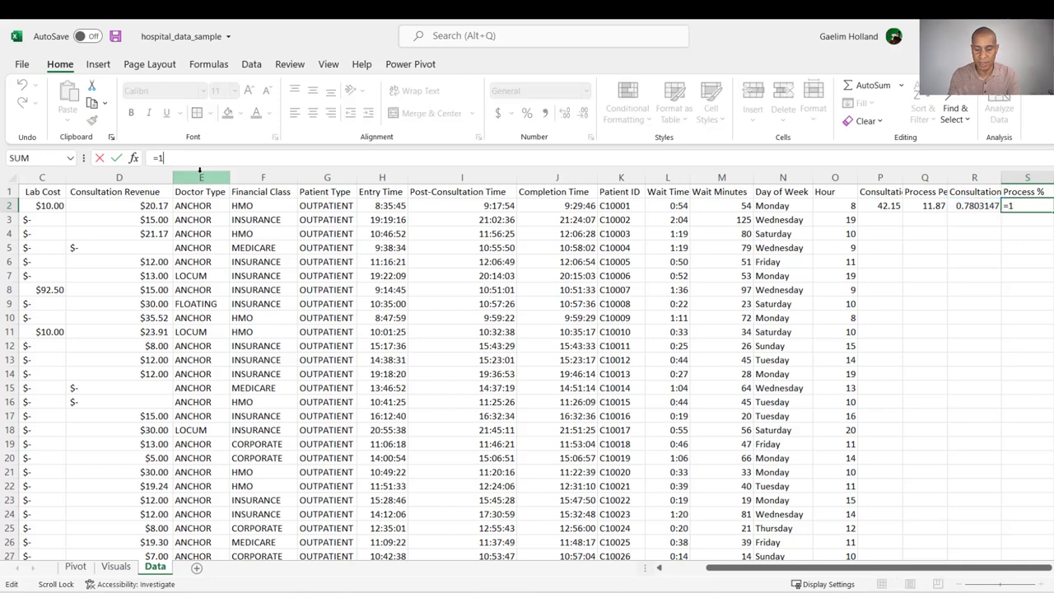
click(981, 208)
key(Return)
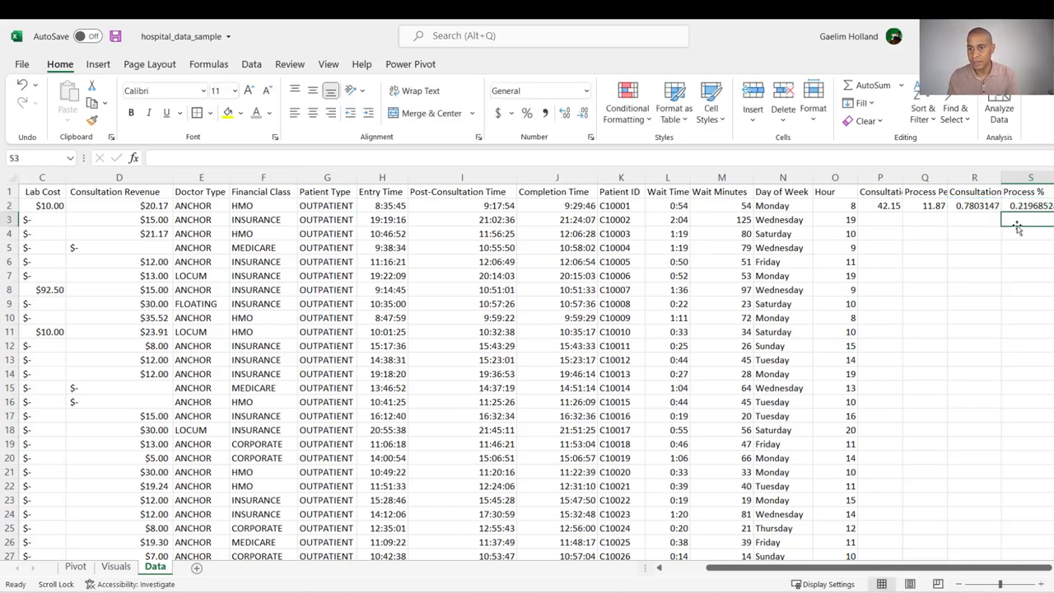
click(983, 192)
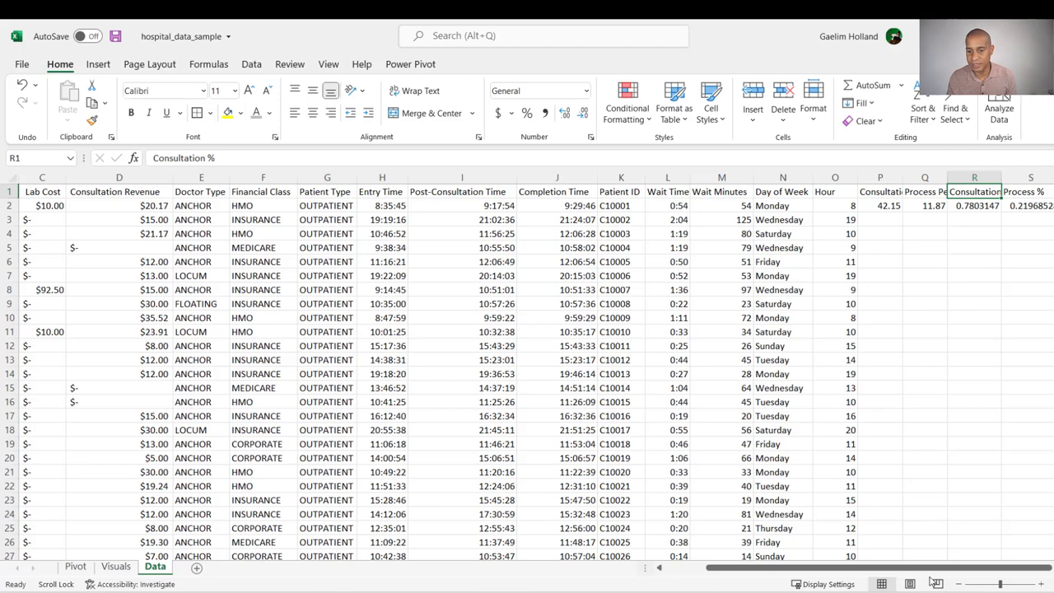
Autofit columns P and Q to their Consultation Period and Process Period headings.
click(1030, 511)
scroll(1030, 511, right, 1)
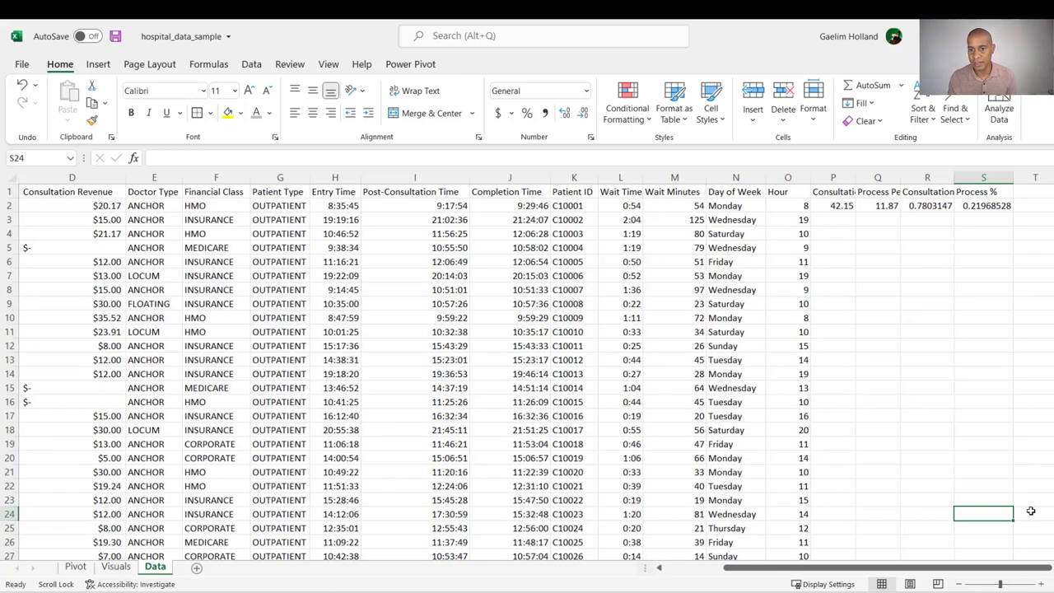
double_click(856, 177)
double_click(949, 178)
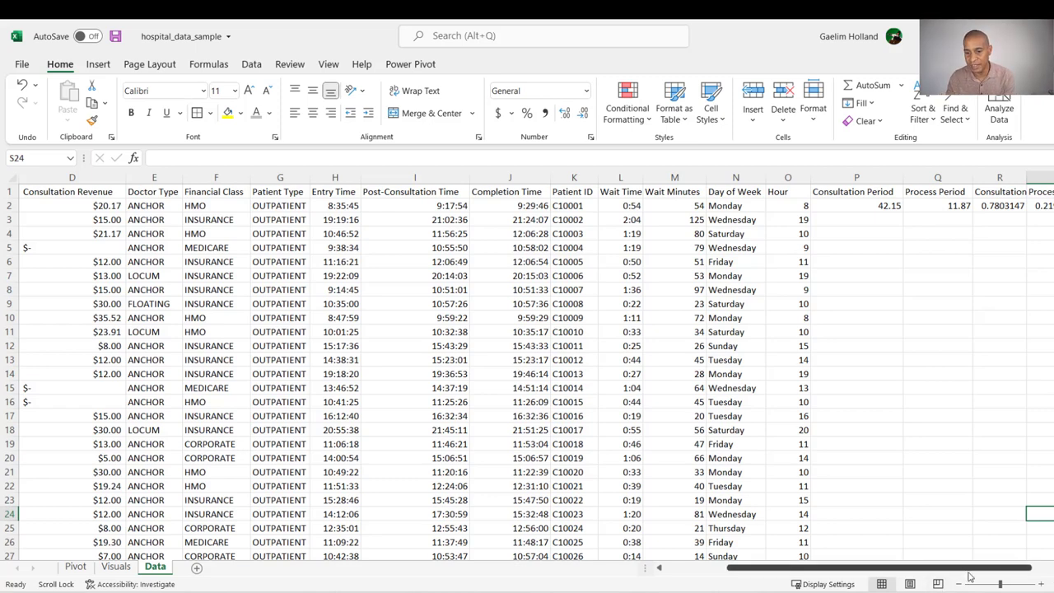
Fill the P2:S2 formulas down to every data row.
drag(980, 568, 1008, 571)
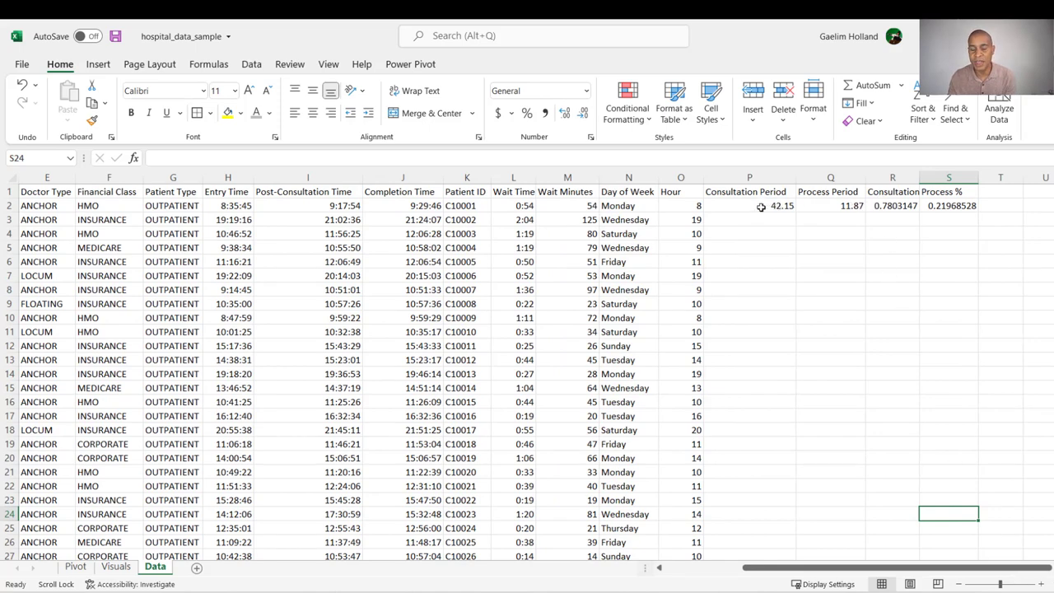
drag(750, 204, 960, 214)
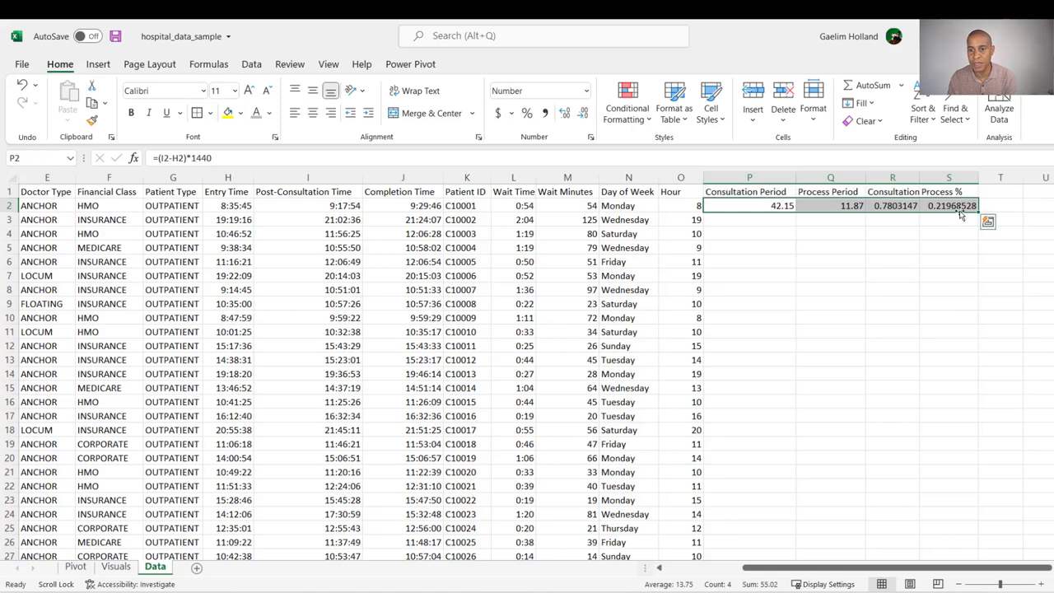
double_click(978, 211)
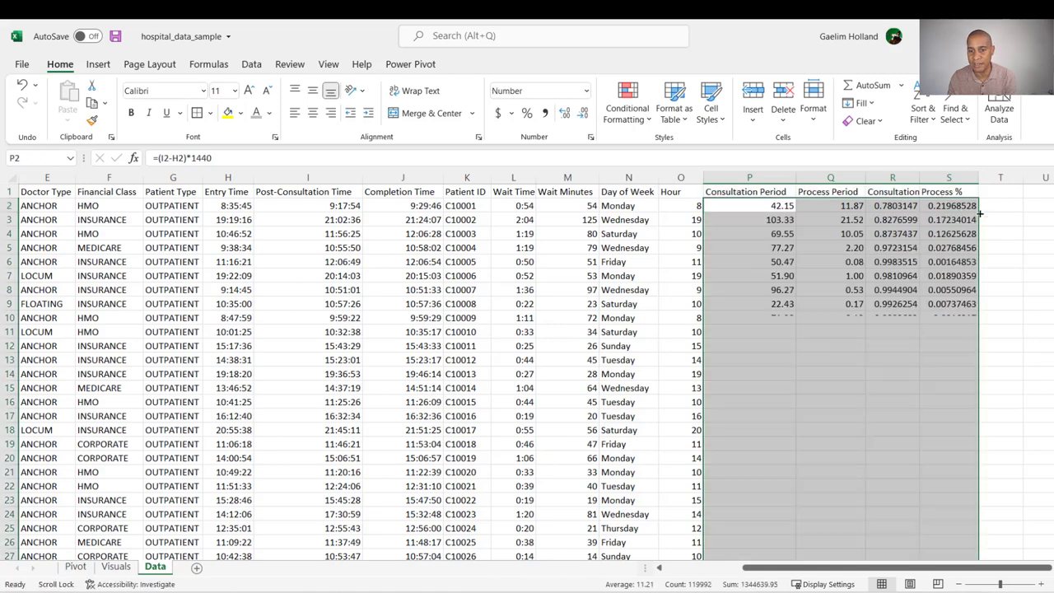
scroll(891, 395, down, 8)
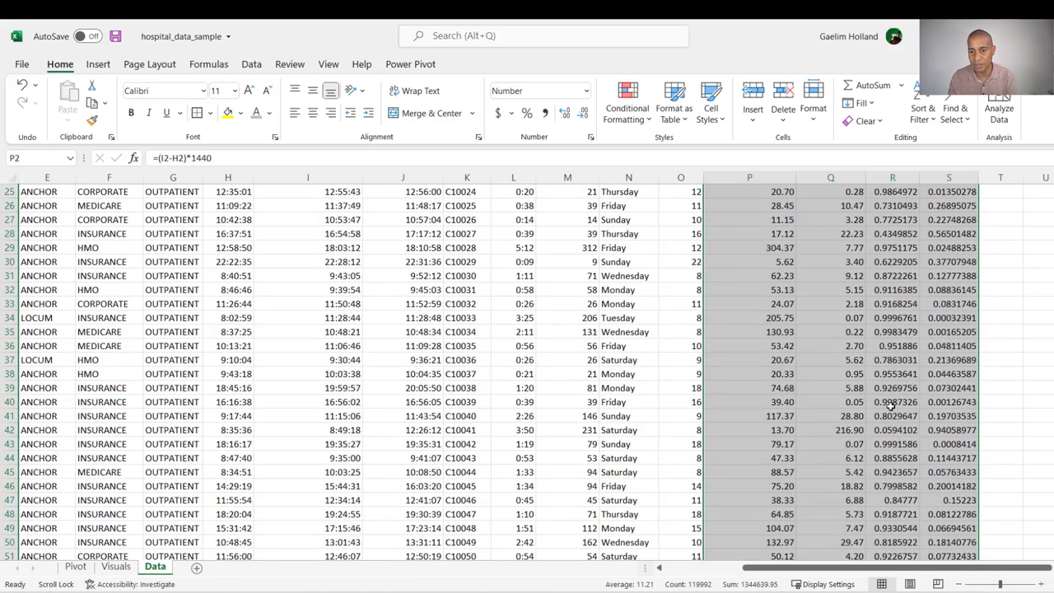
scroll(890, 405, down, 3)
scroll(891, 403, up, 6)
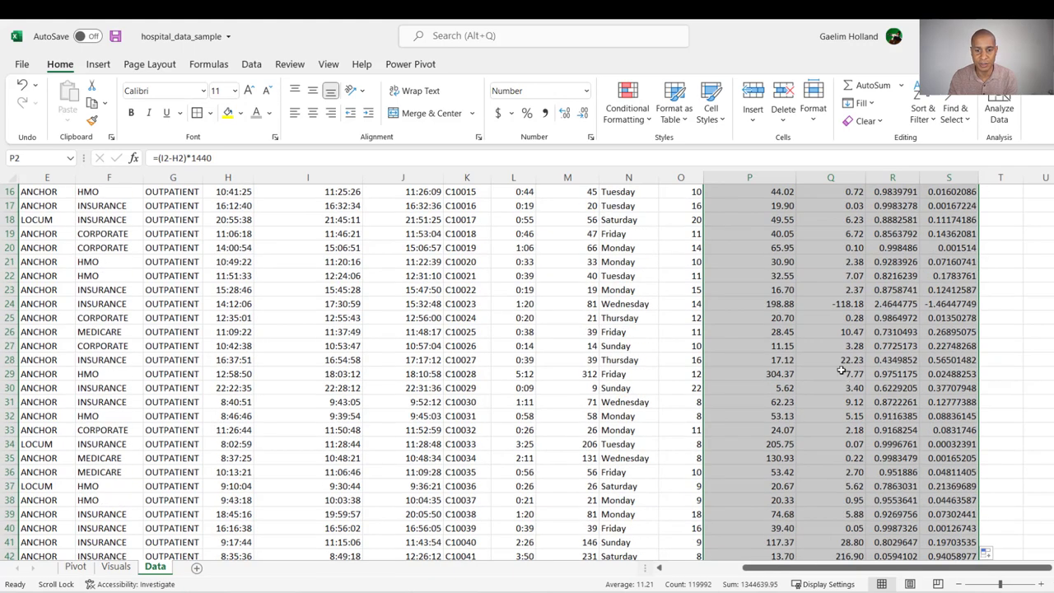
click(628, 374)
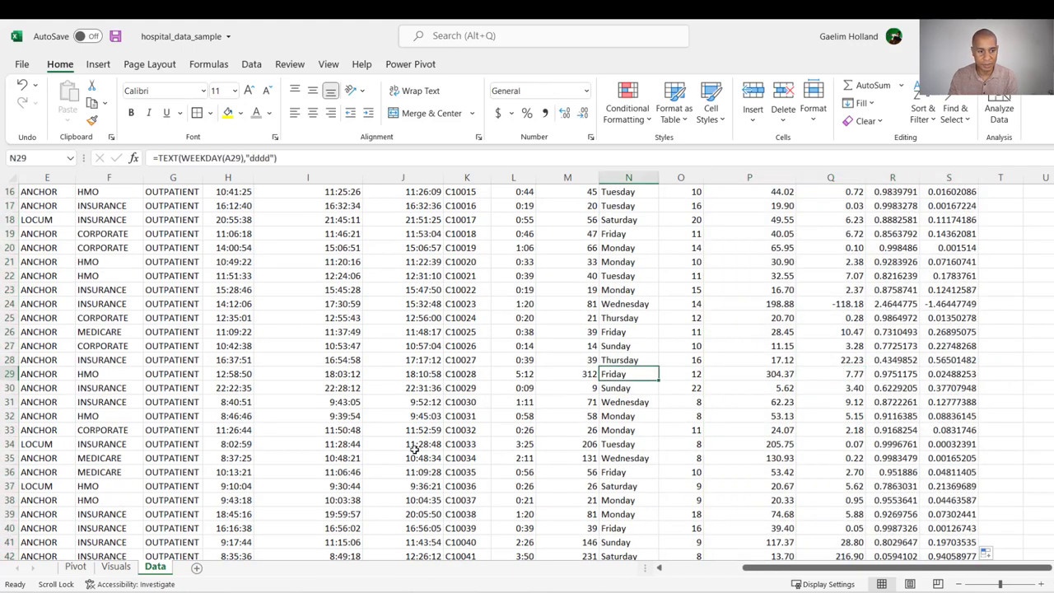
click(102, 64)
Create a PivotTable on a new sheet summing Consultation % and Process %.
click(33, 92)
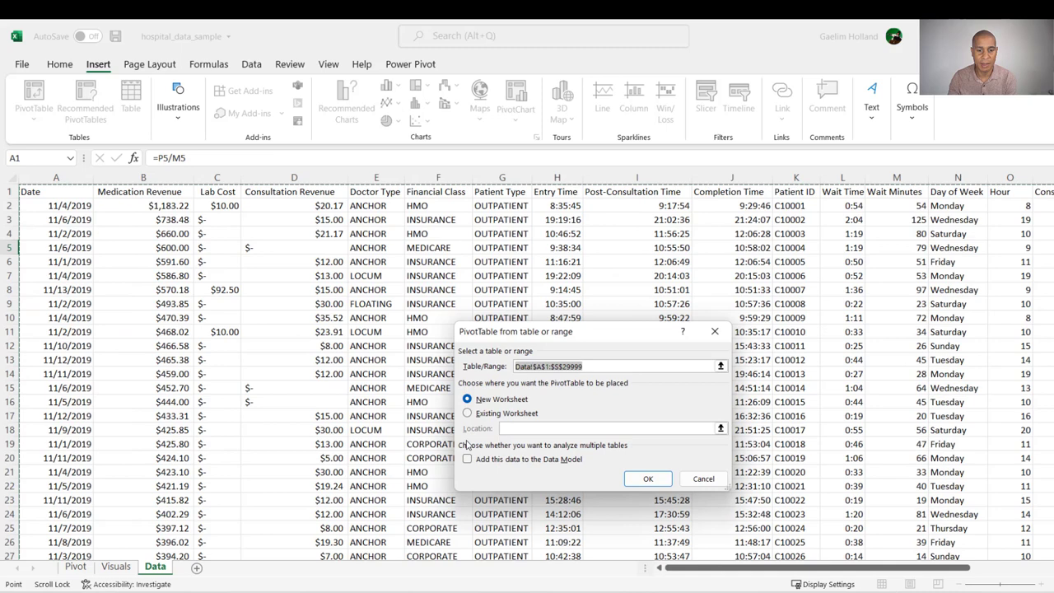
click(646, 478)
click(386, 320)
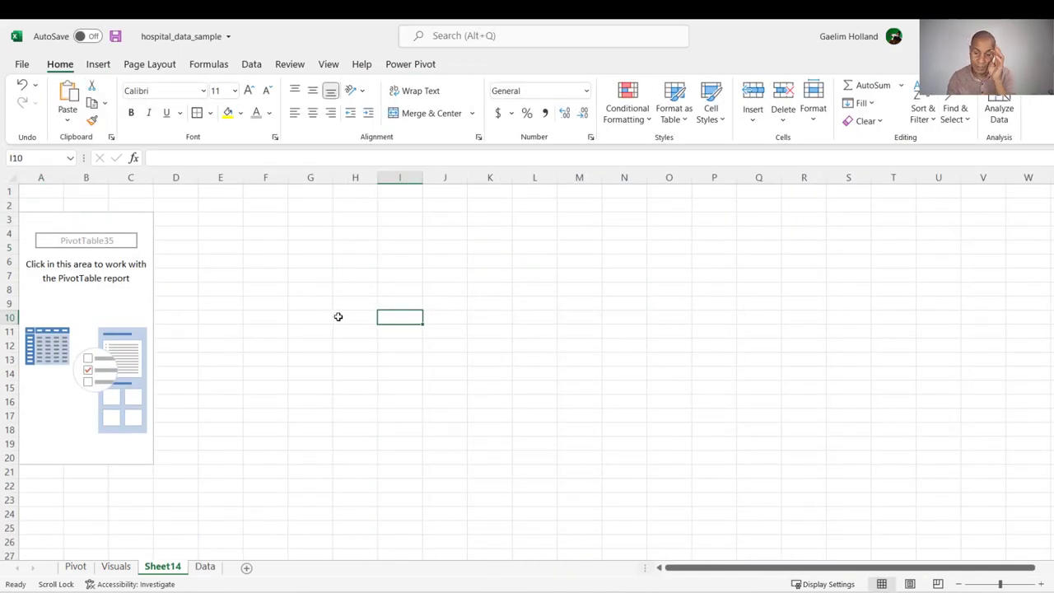
click(99, 288)
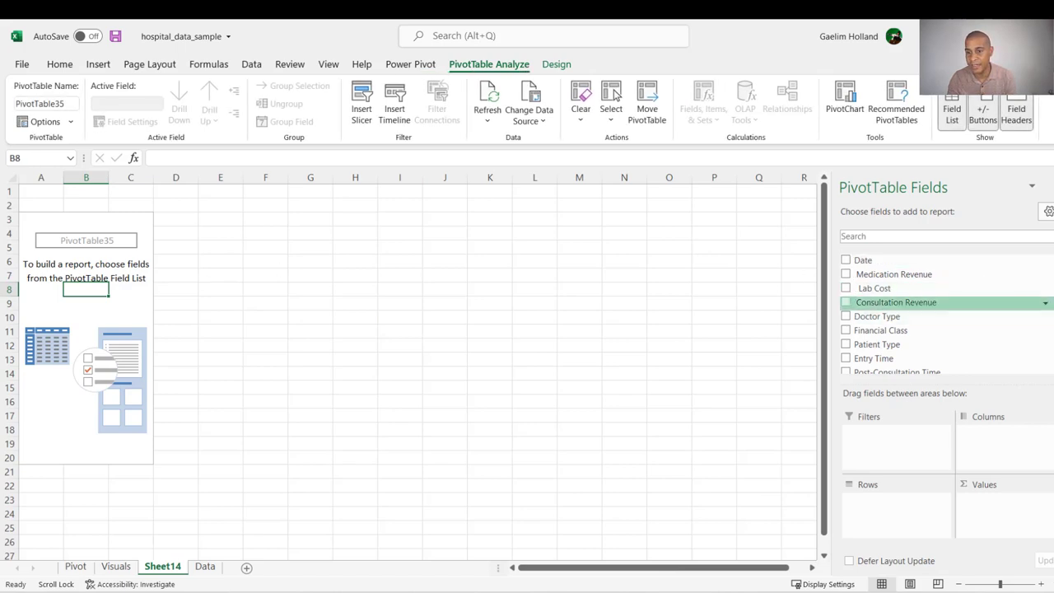
scroll(889, 313, down, 5)
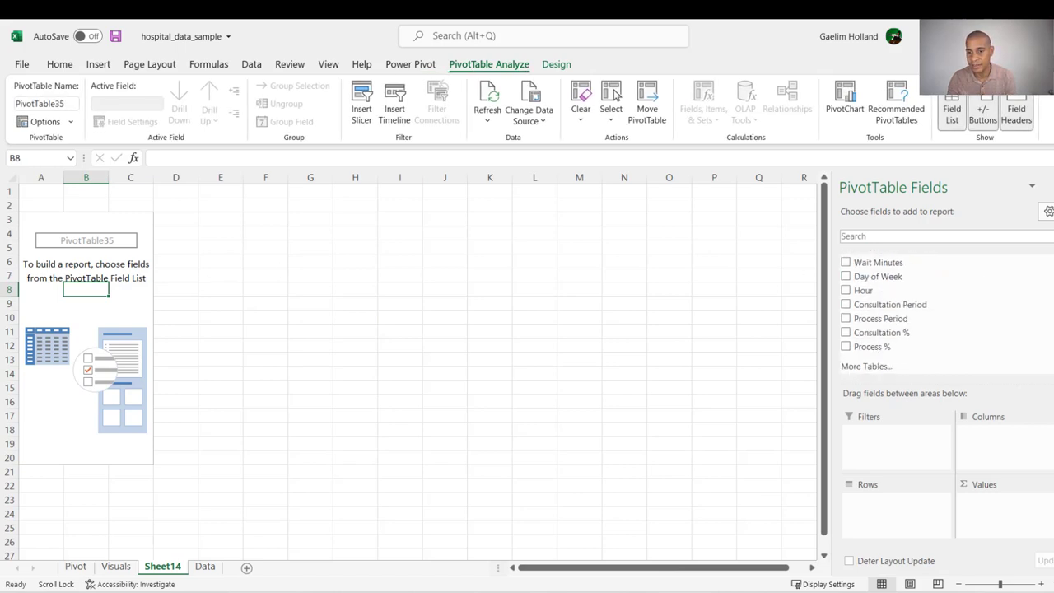
click(848, 334)
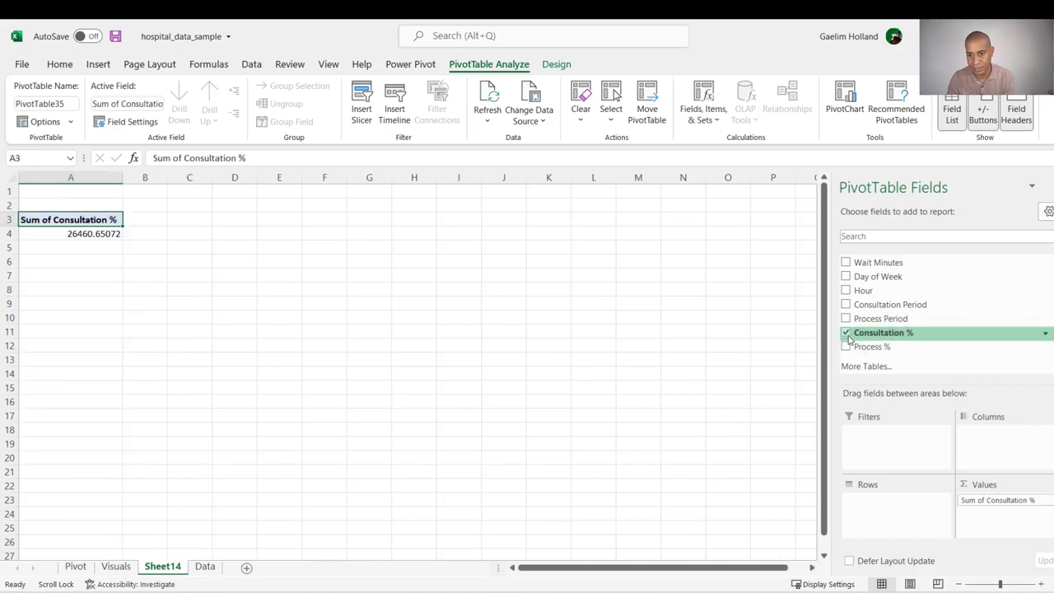
click(846, 346)
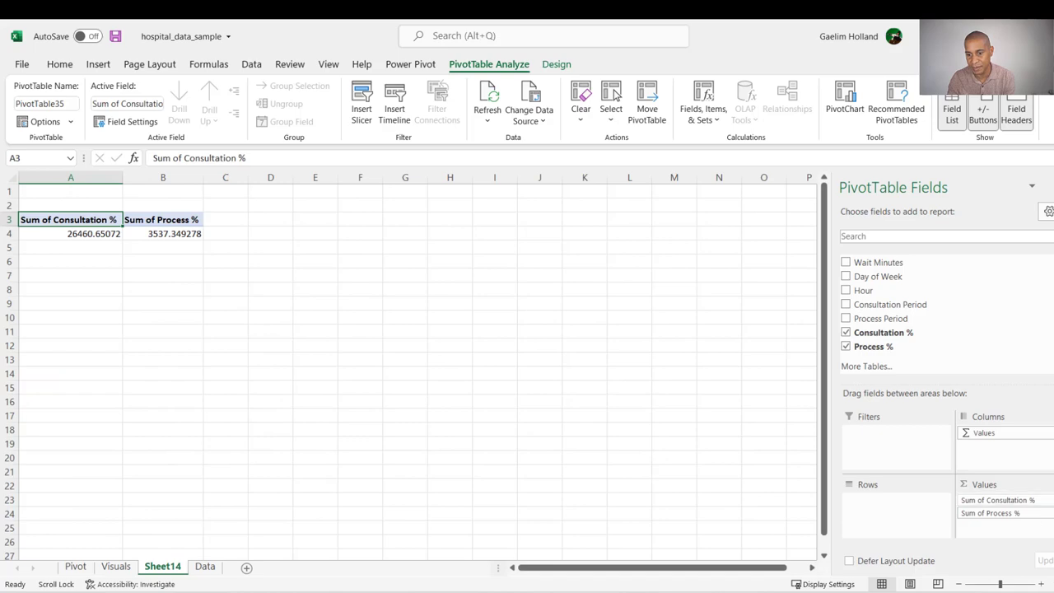
click(1009, 500)
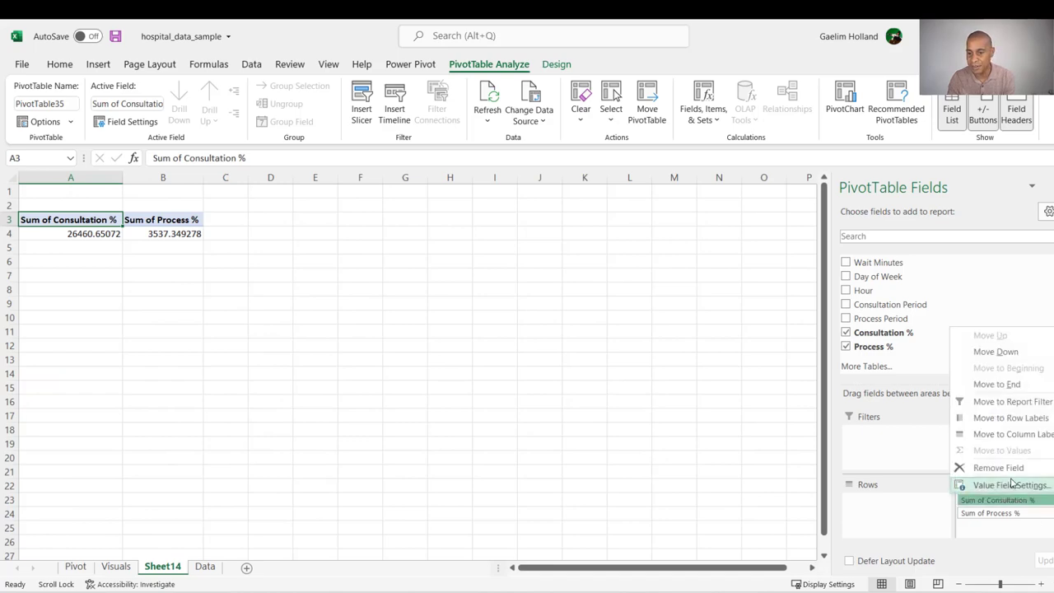
Change the Consultation % and Process % value fields to Average.
click(1009, 486)
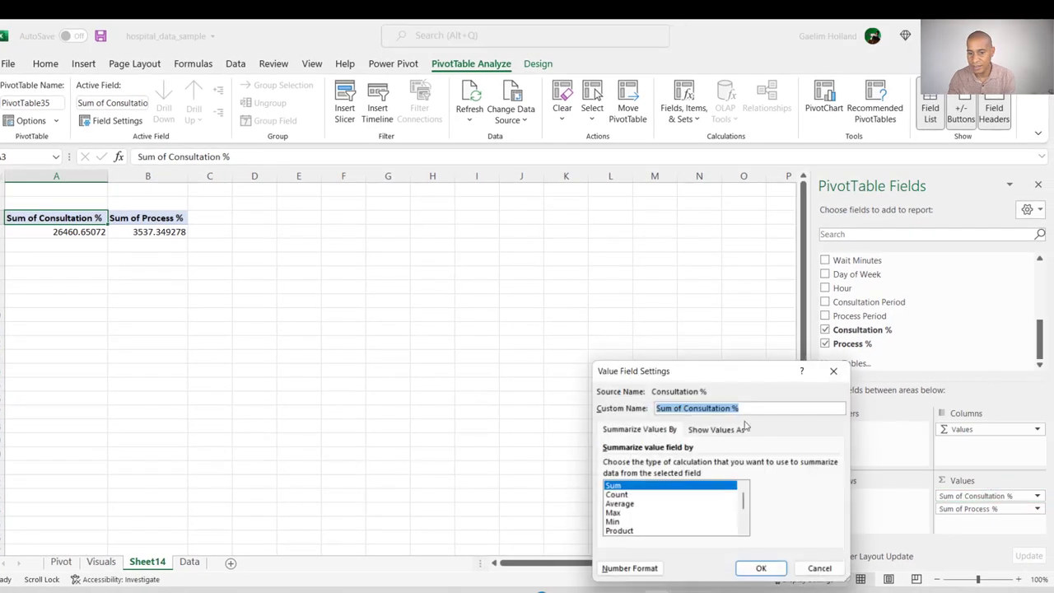
double_click(636, 513)
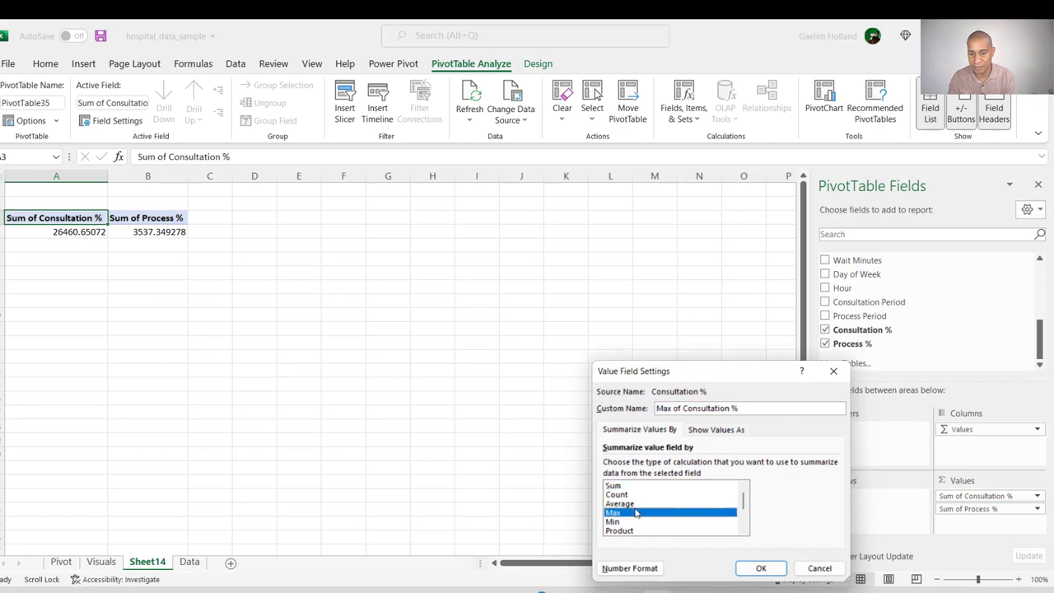
click(1021, 497)
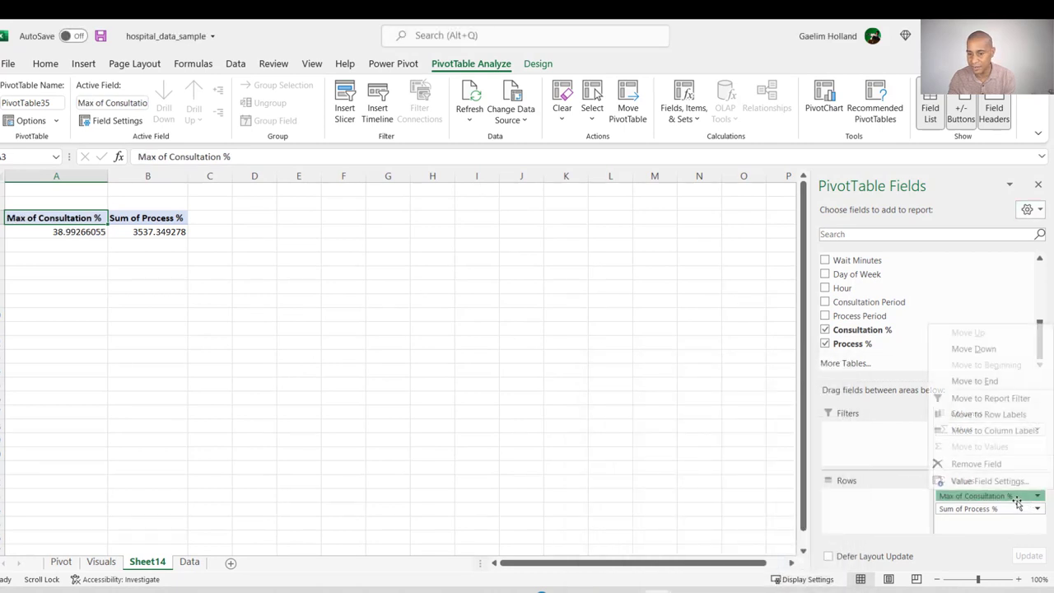
click(990, 482)
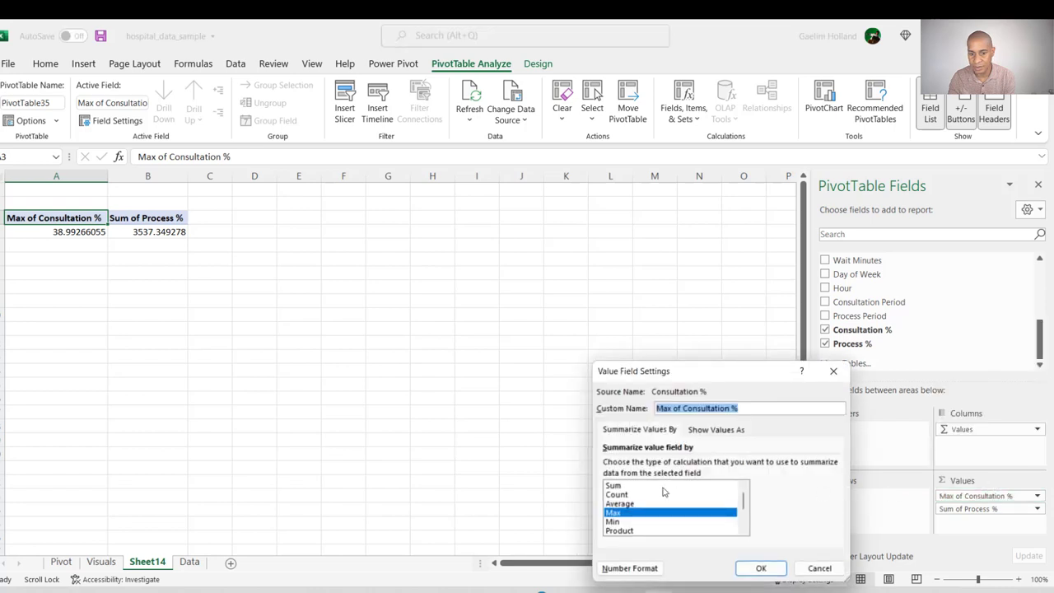
double_click(619, 504)
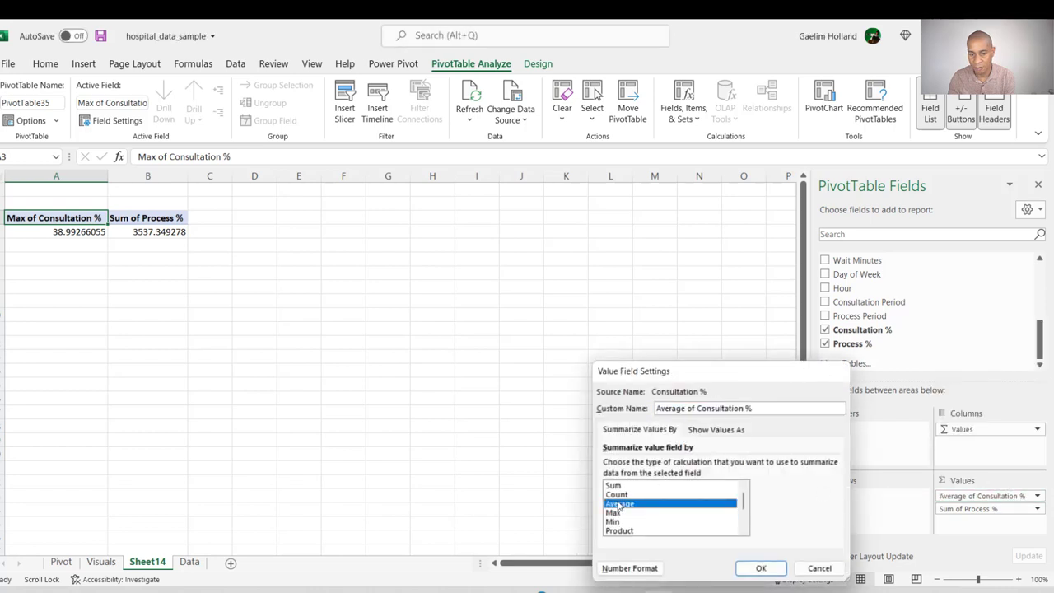
click(964, 510)
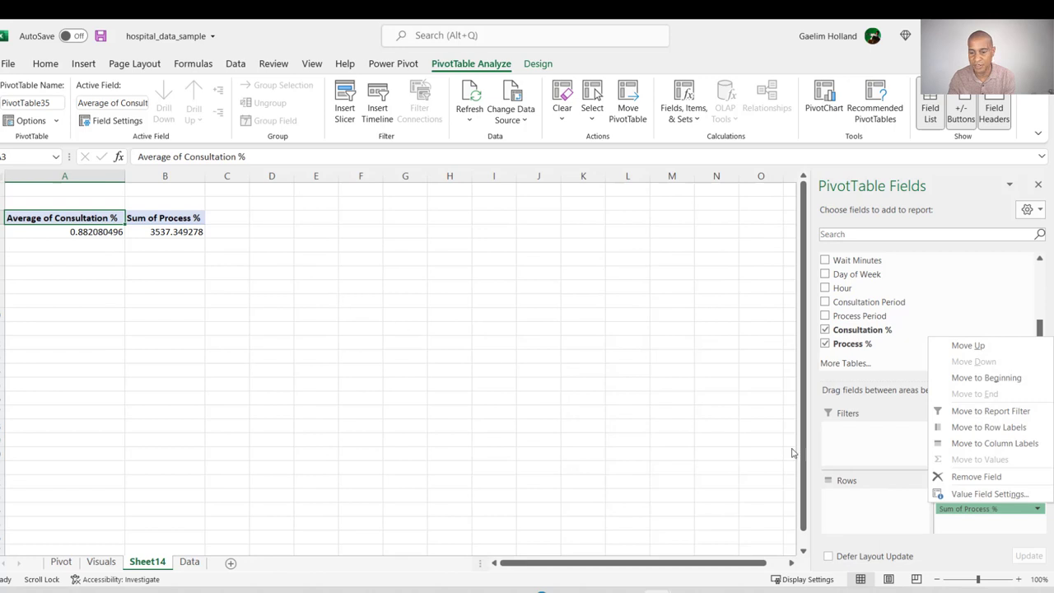
click(990, 494)
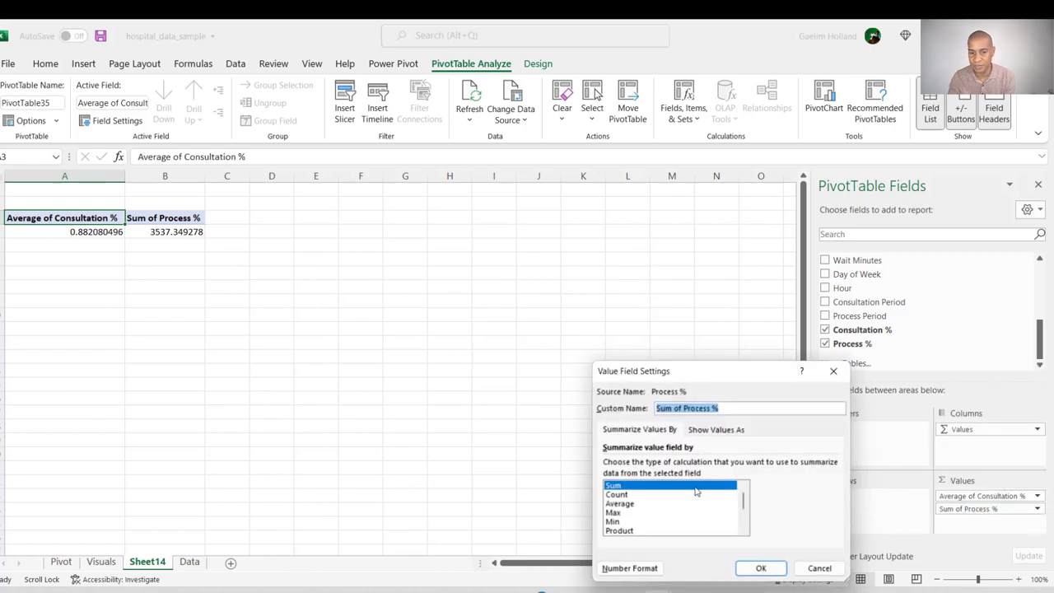
click(641, 504)
click(641, 504)
click(367, 312)
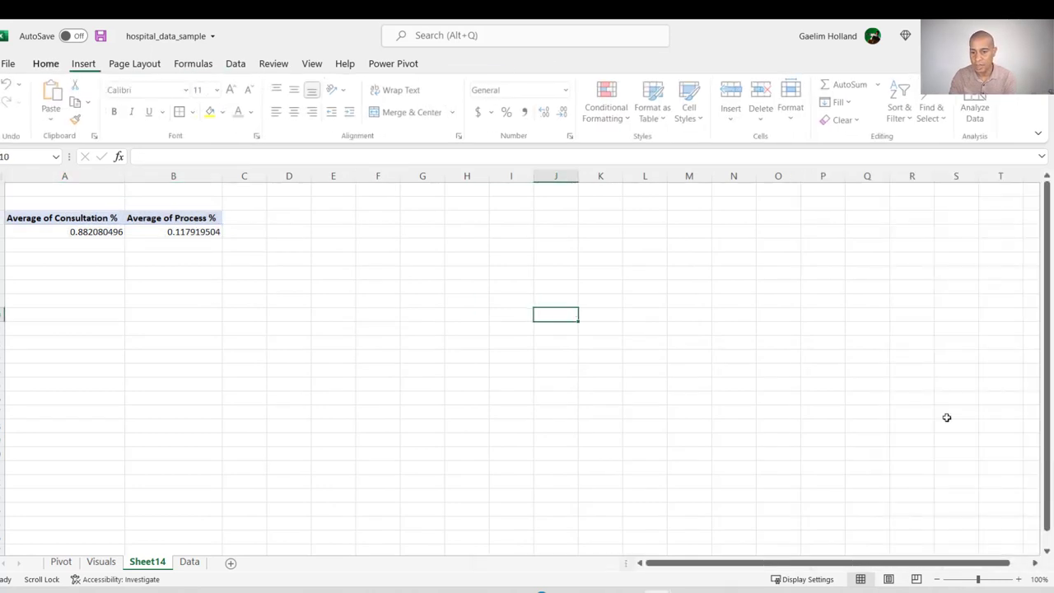
Add Process Period and Consultation Period to the values, both summarised as Average.
click(170, 219)
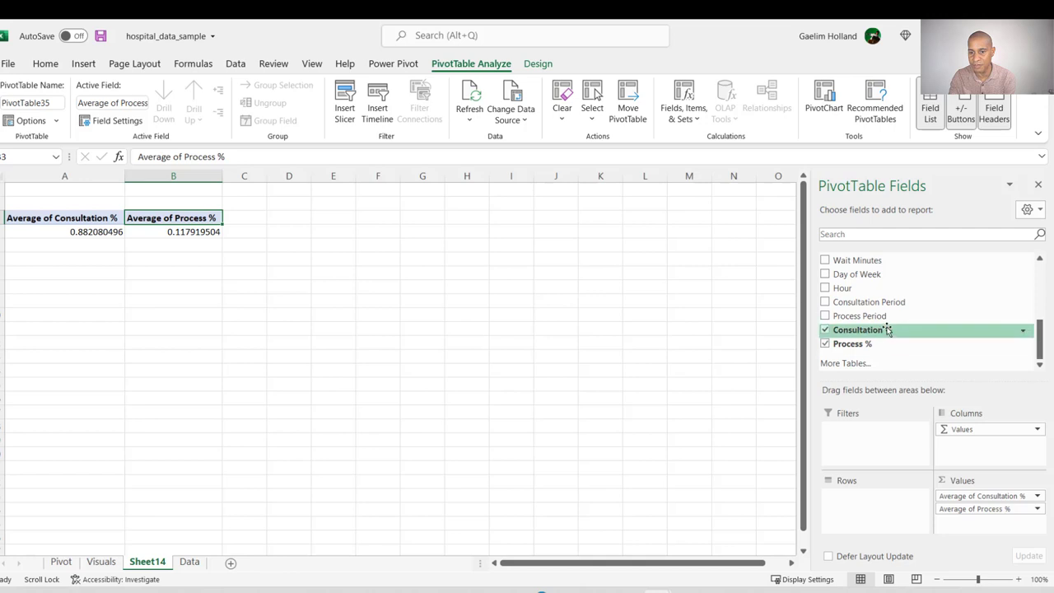
drag(881, 316, 982, 517)
drag(873, 302, 993, 521)
click(1005, 523)
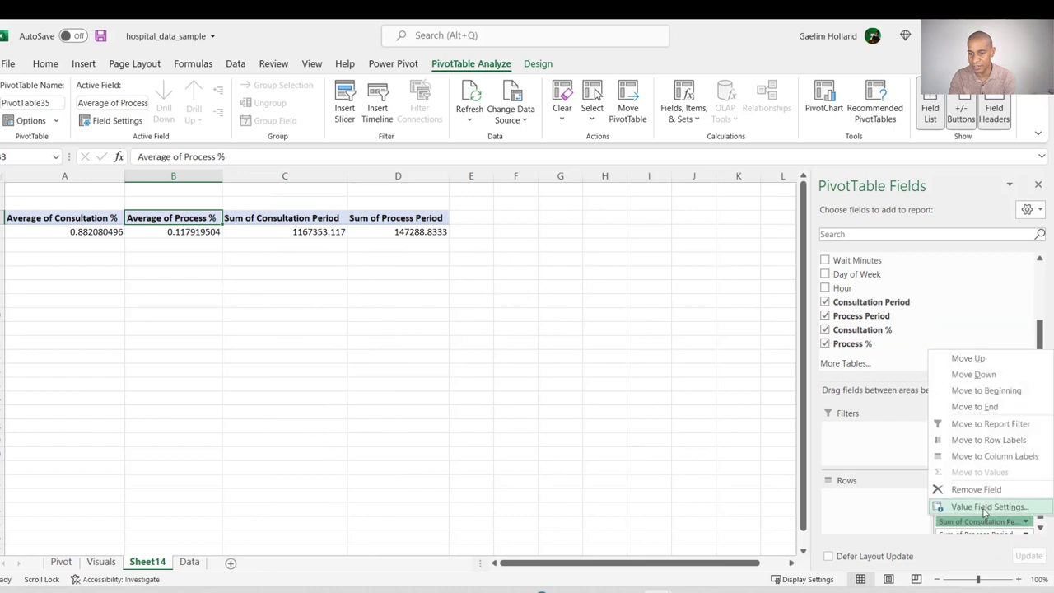
click(988, 506)
click(626, 503)
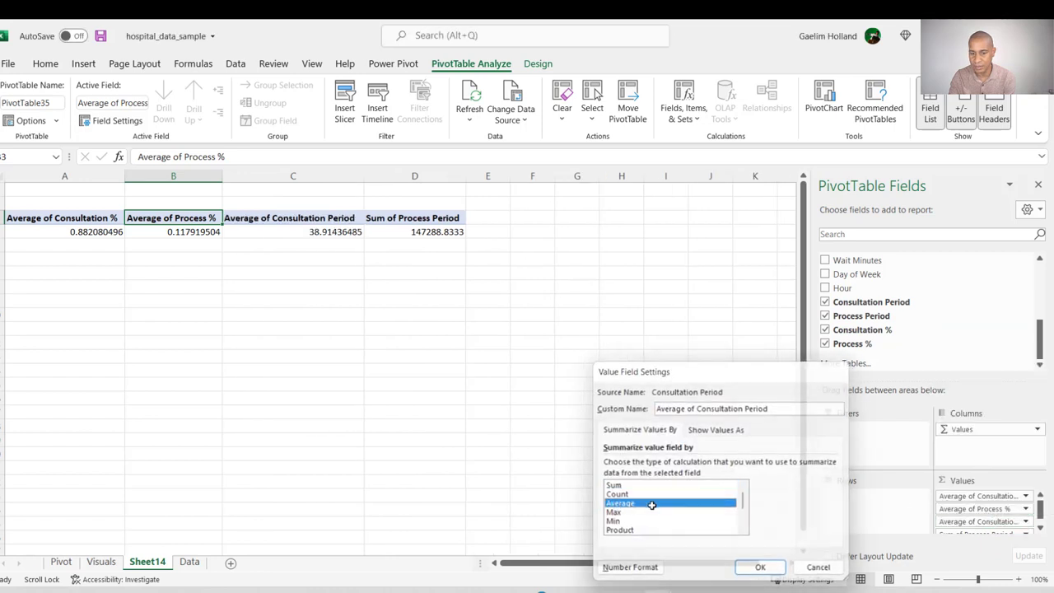
click(760, 568)
scroll(1041, 510, down, 2)
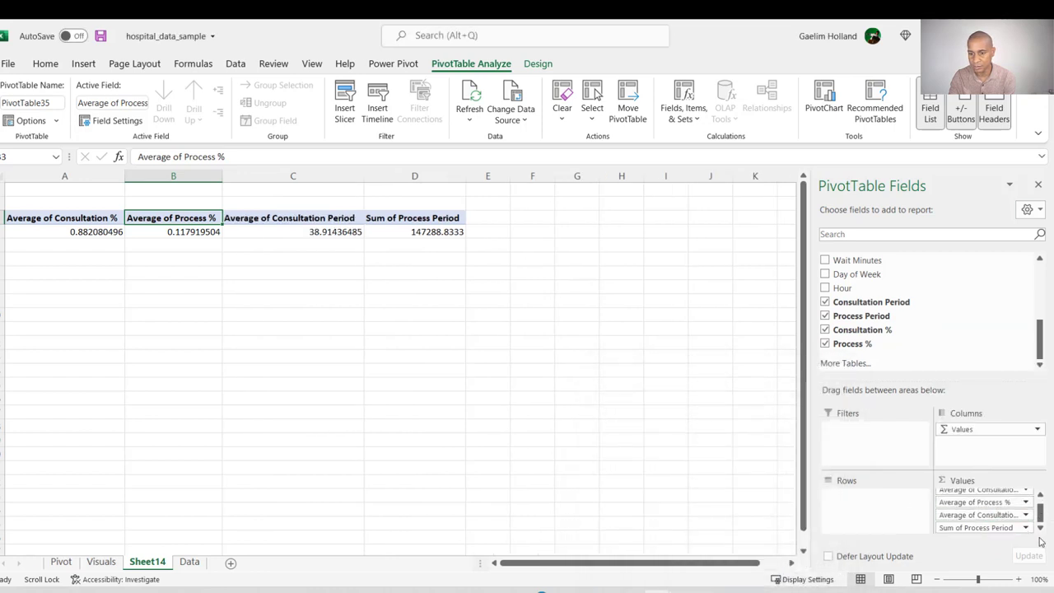
click(984, 527)
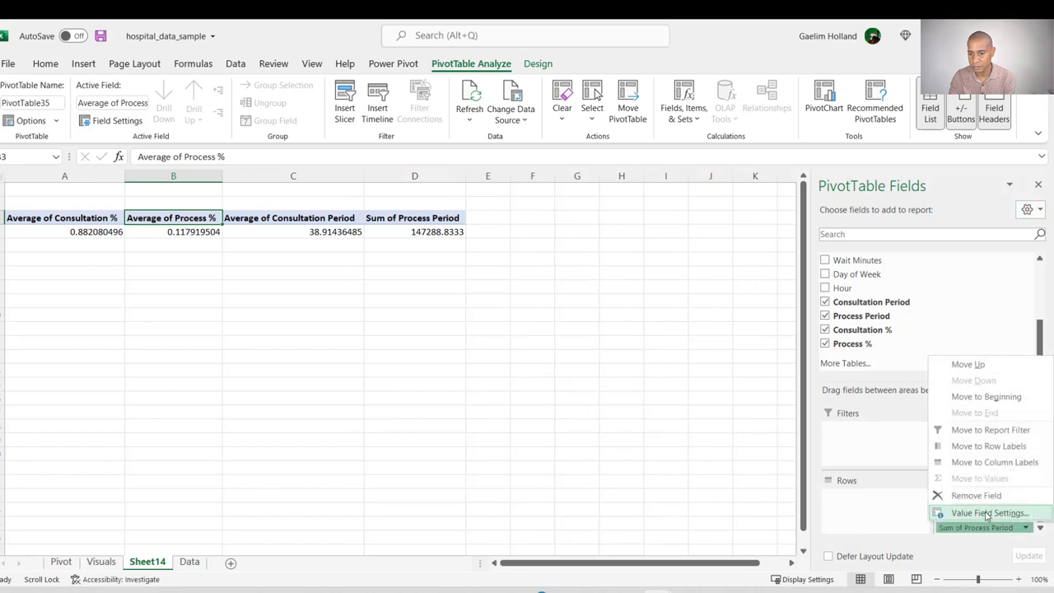
click(988, 513)
click(626, 503)
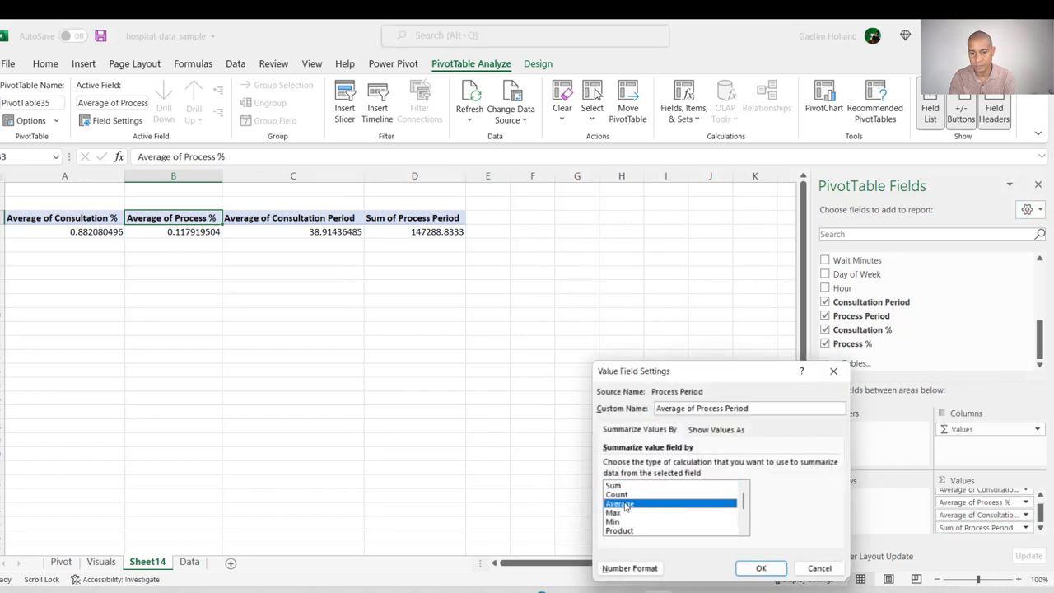
click(761, 568)
Copy the four average headers and values in A1:D2.
click(394, 256)
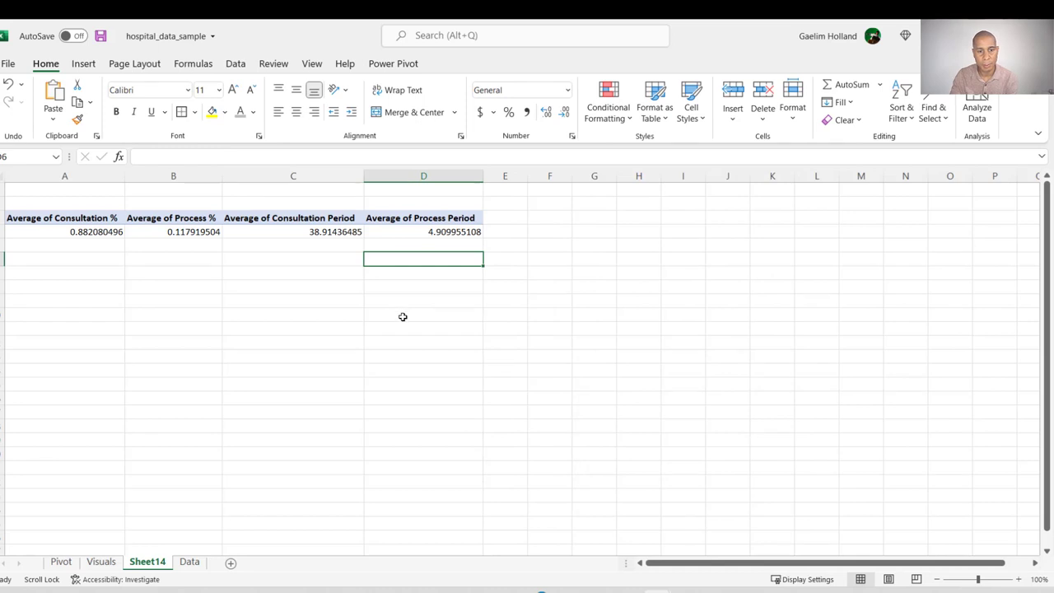
click(390, 233)
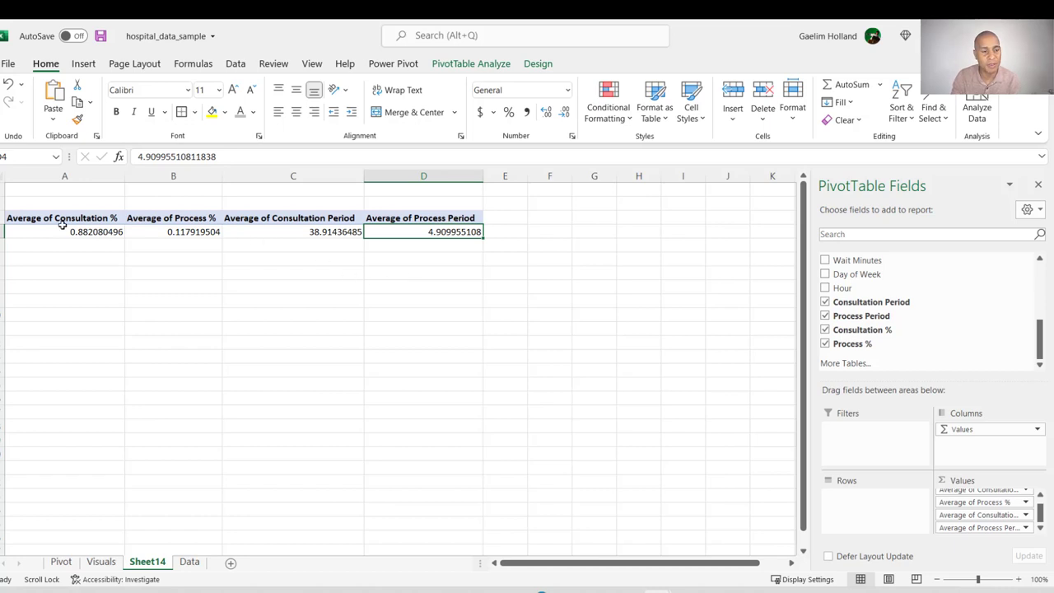
drag(35, 218, 435, 240)
key(ctrl+c)
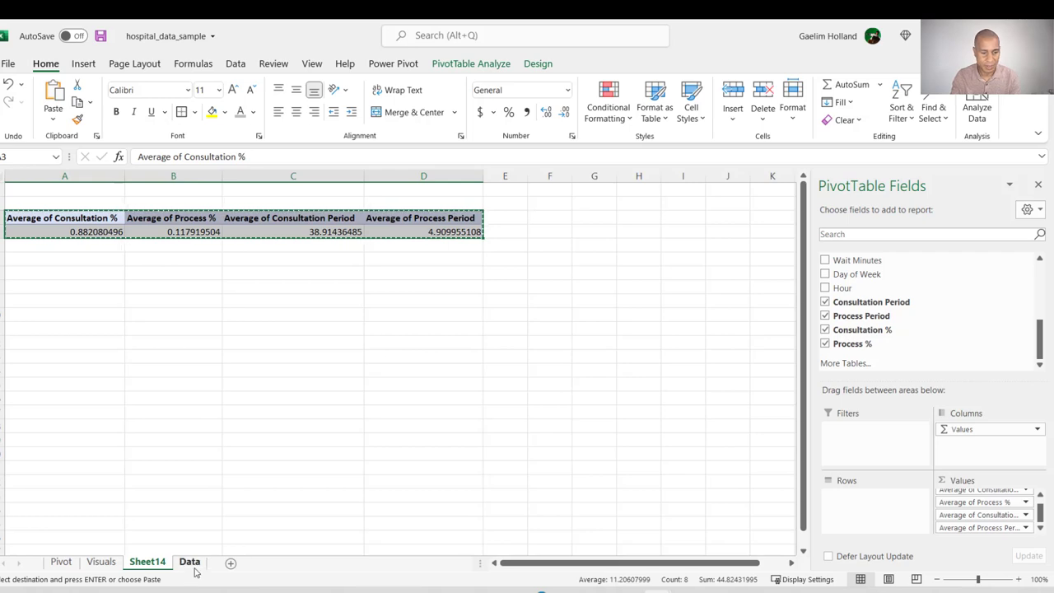
Paste the four averages transposed into rows starting at C34 on the Visuals sheet.
click(100, 562)
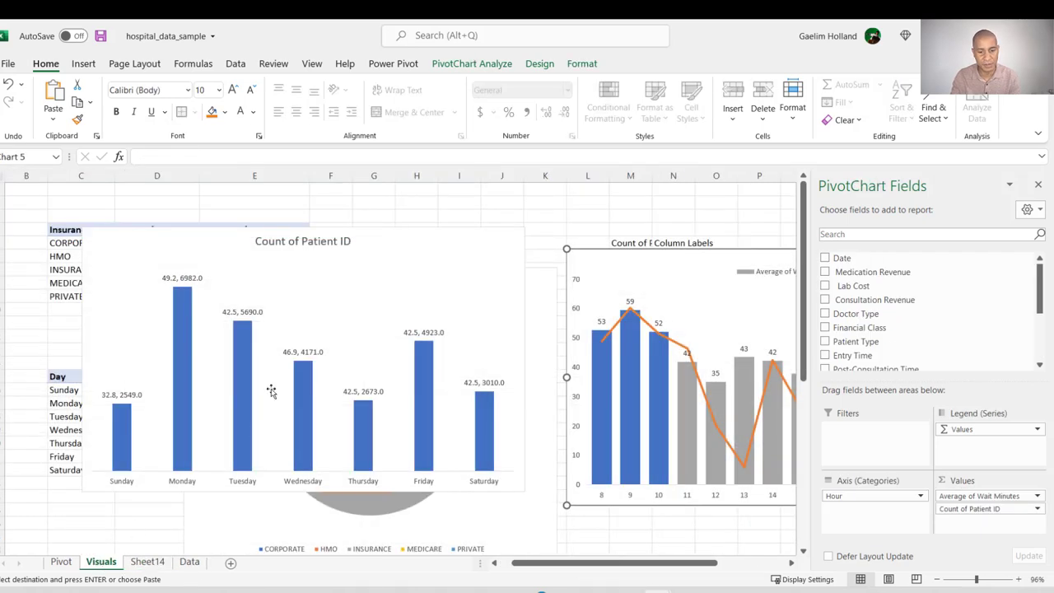
scroll(271, 392, down, 6)
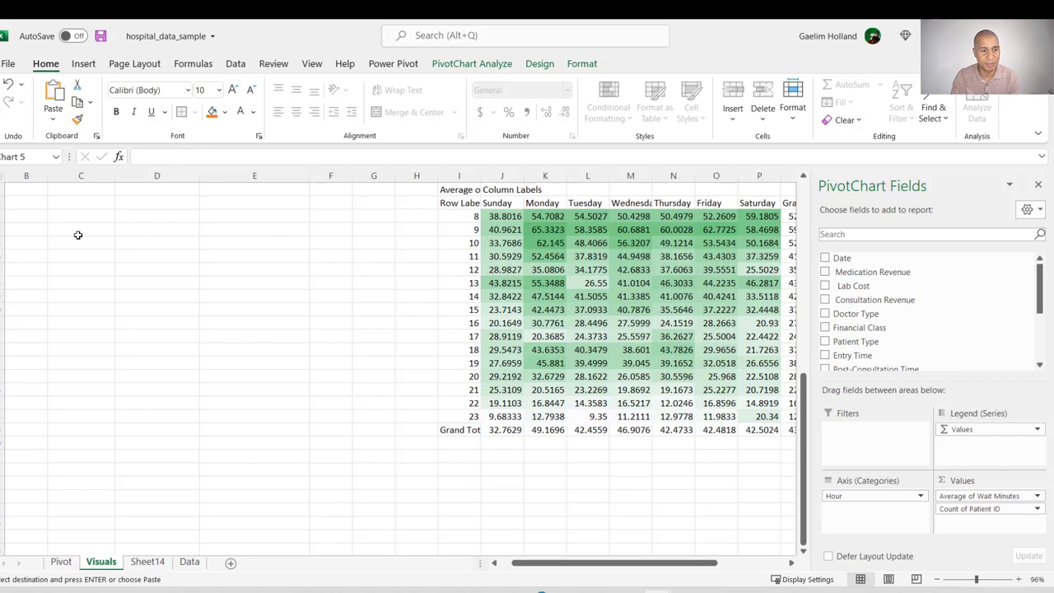
click(78, 236)
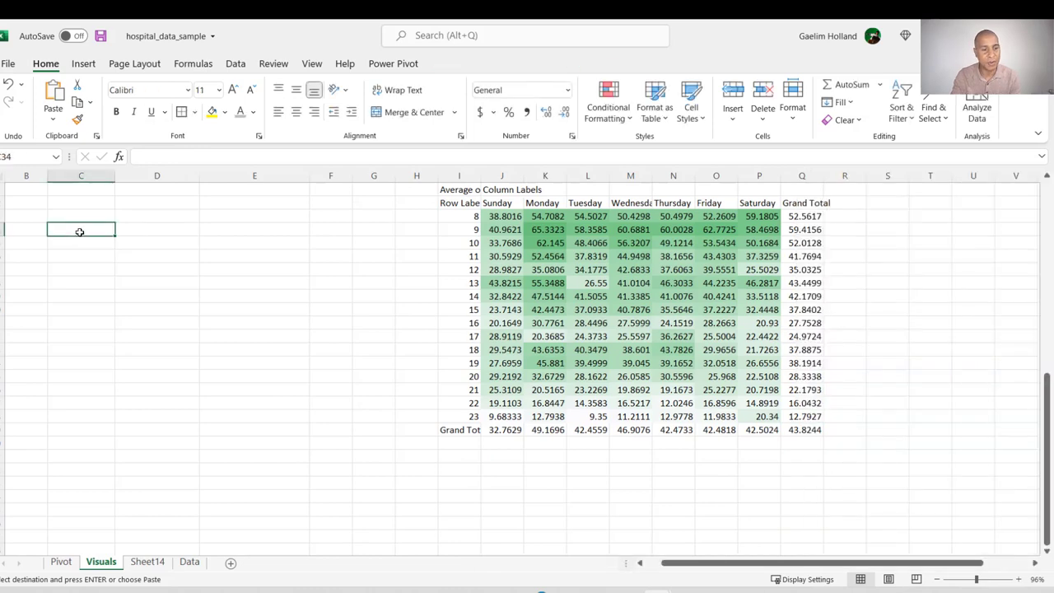
right_click(79, 232)
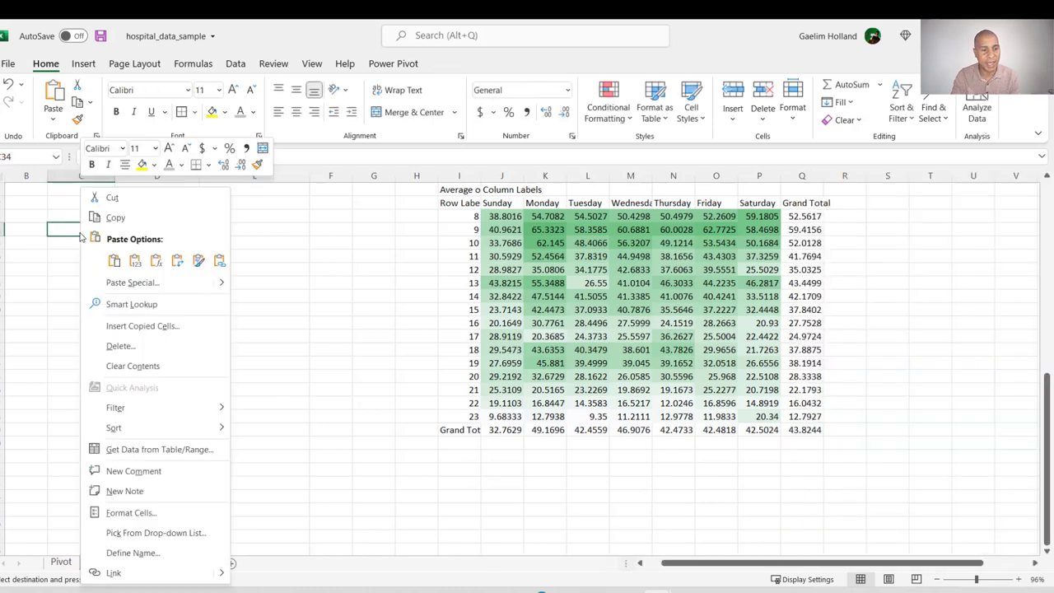
click(177, 261)
click(218, 358)
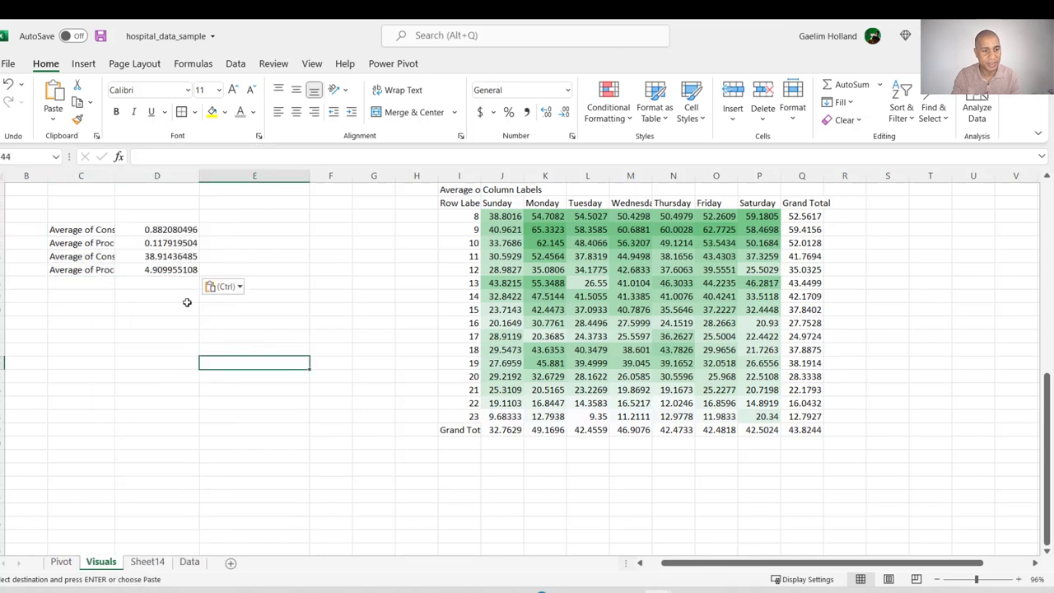
click(111, 228)
click(136, 283)
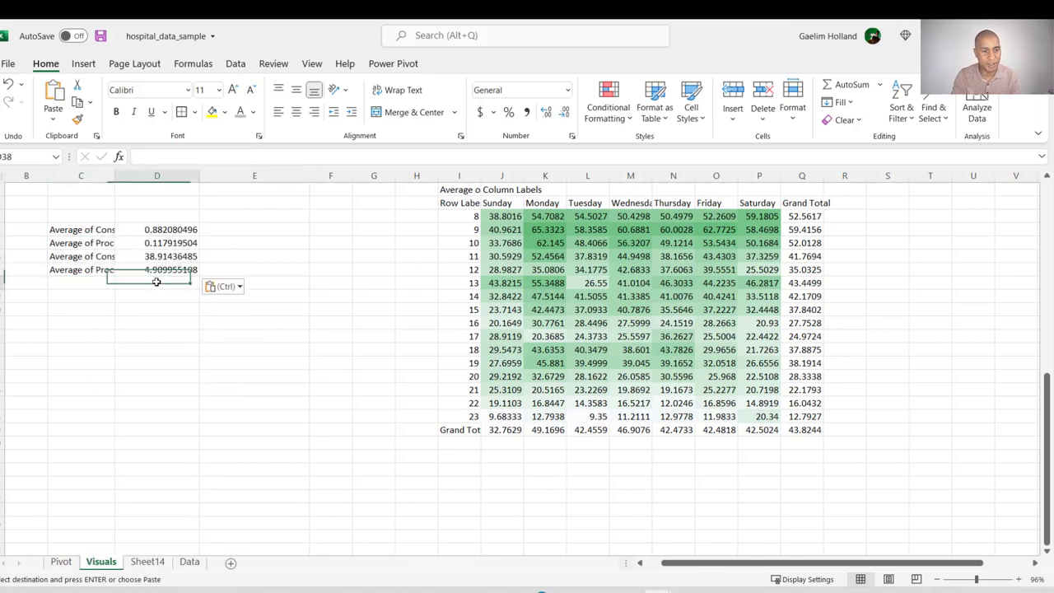
Add headers Time Period in C33 and Values in D33, then select them with the percentage rows.
click(84, 215)
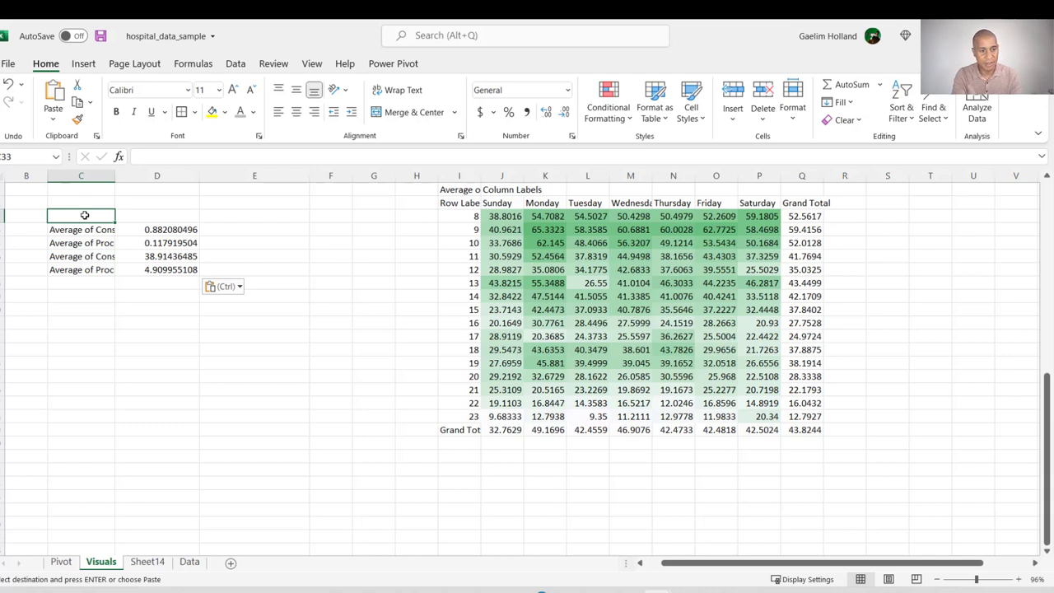
text(Time Peri)
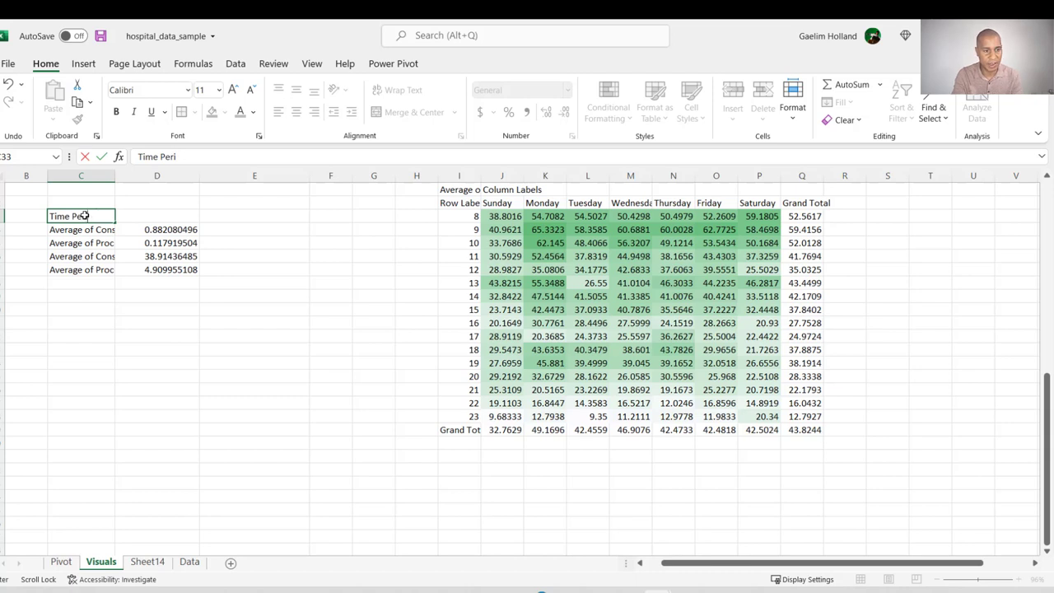
text(iod)
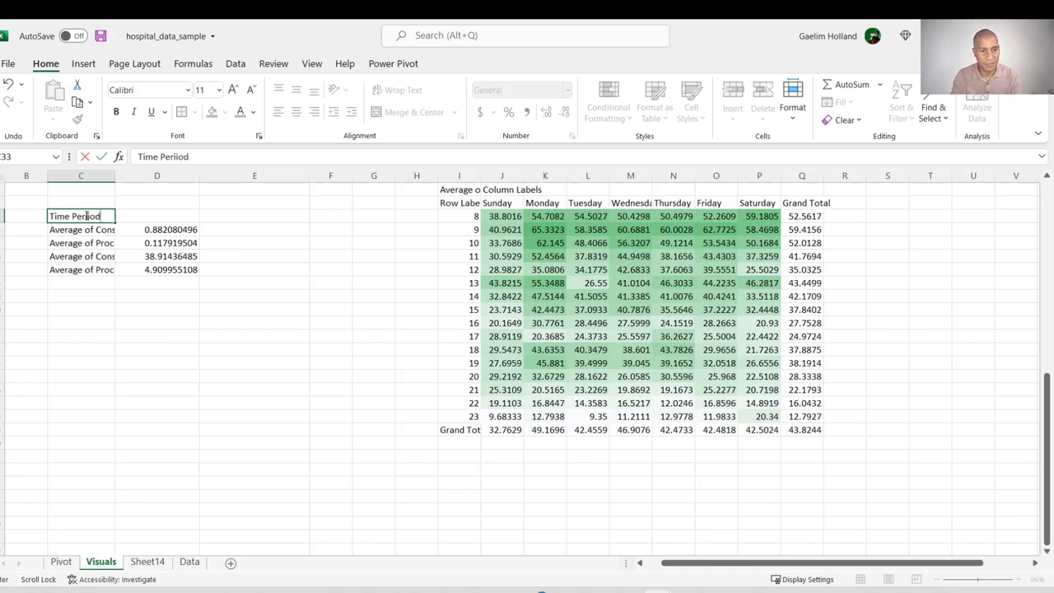
click(145, 227)
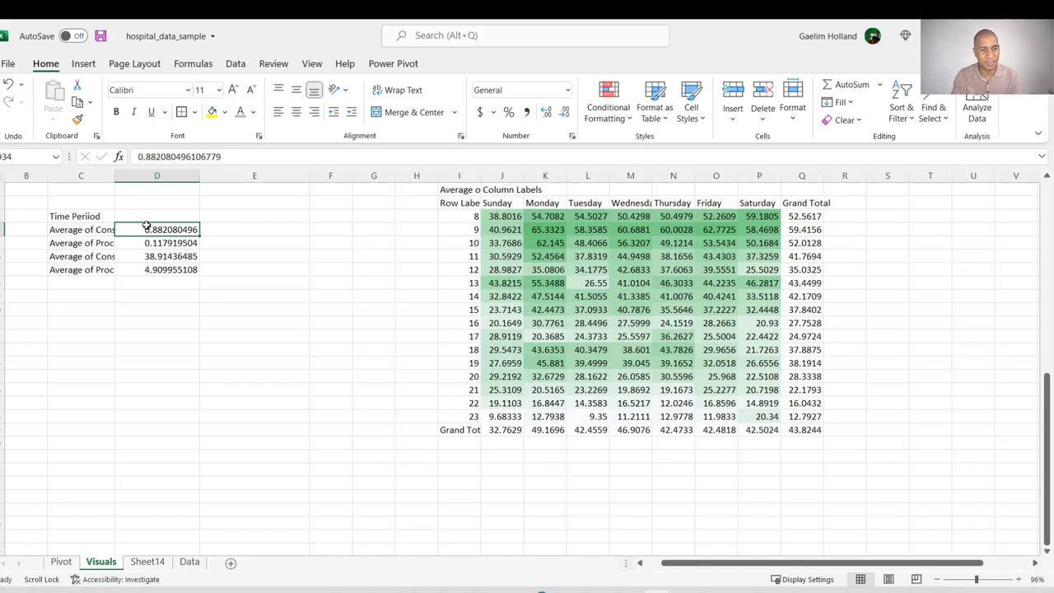
click(103, 215)
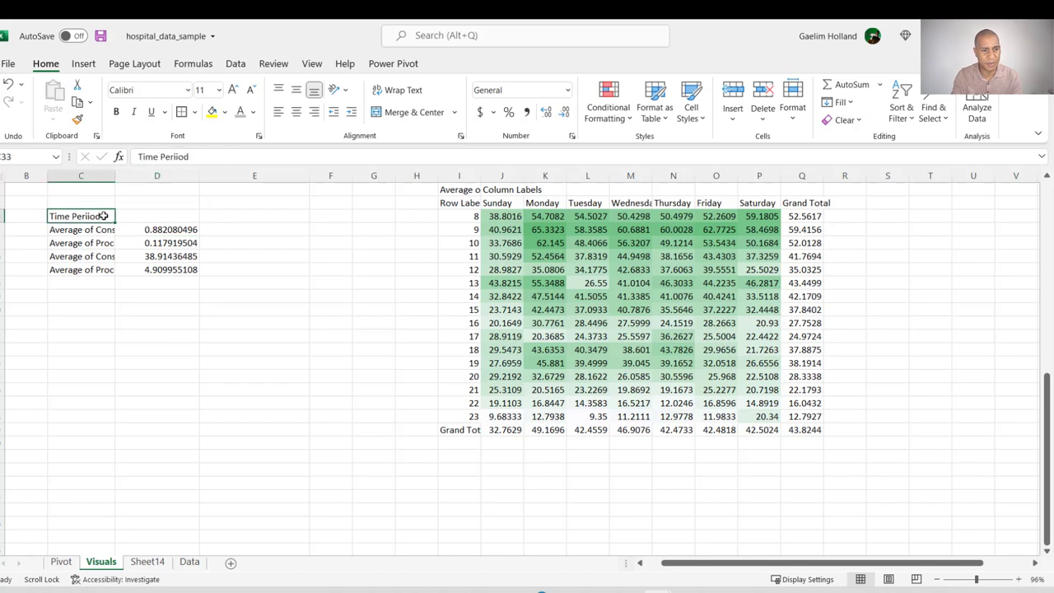
click(171, 157)
key(Delete)
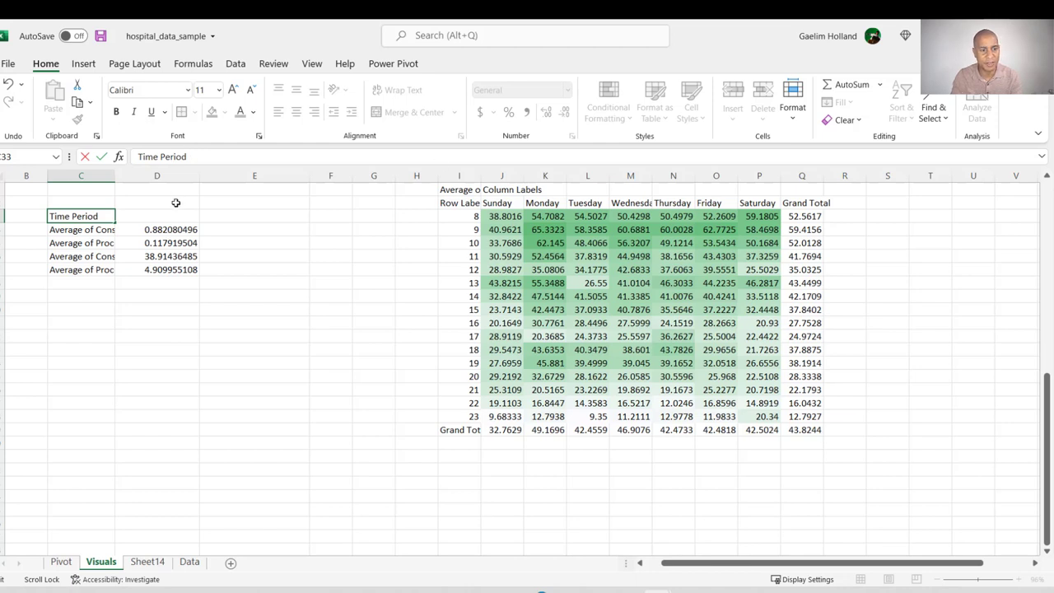
click(176, 216)
text(Values)
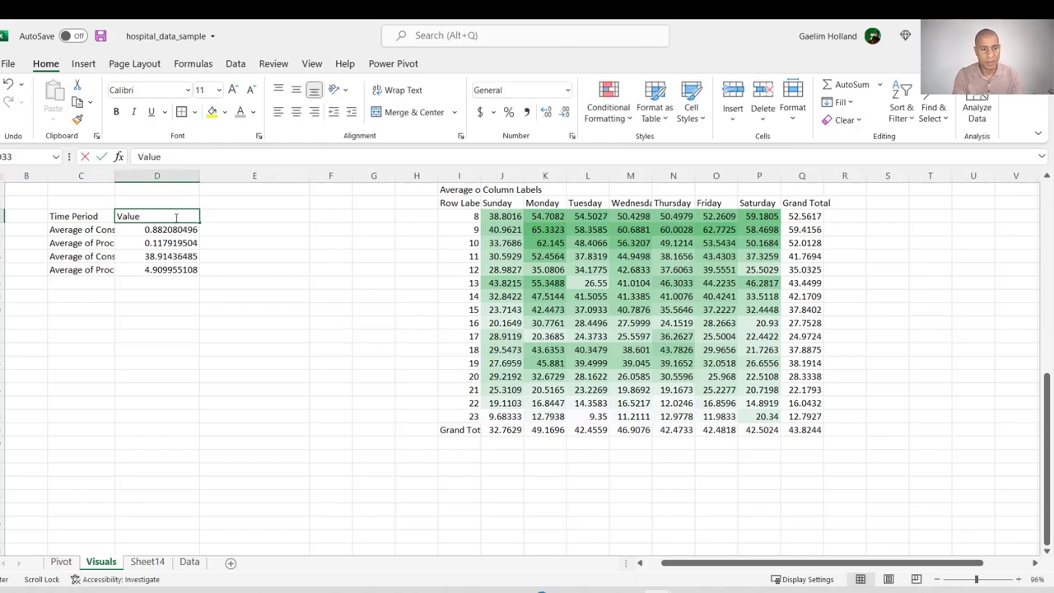
click(213, 281)
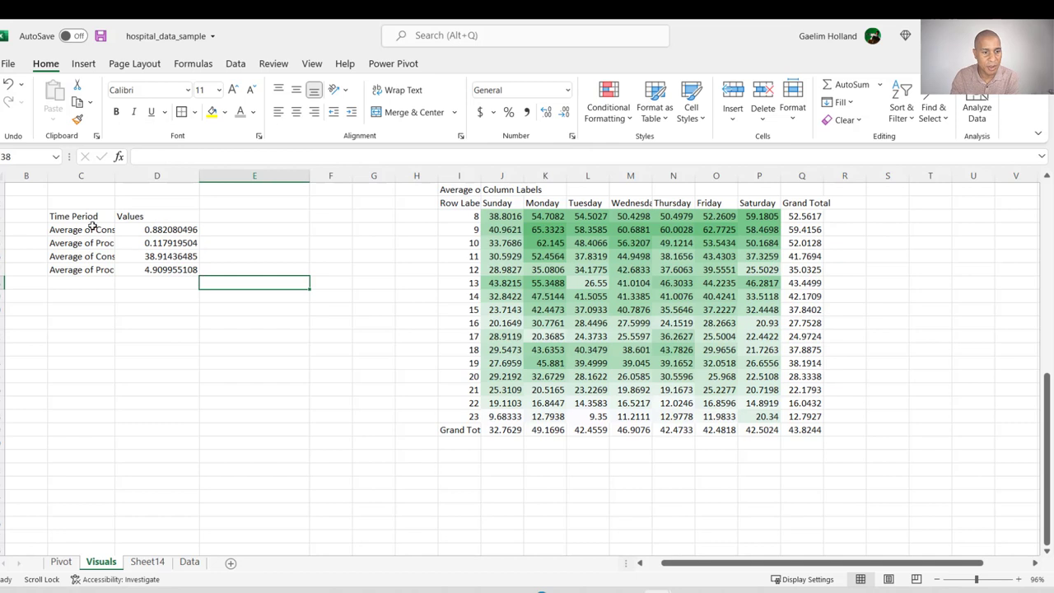
drag(73, 216, 142, 240)
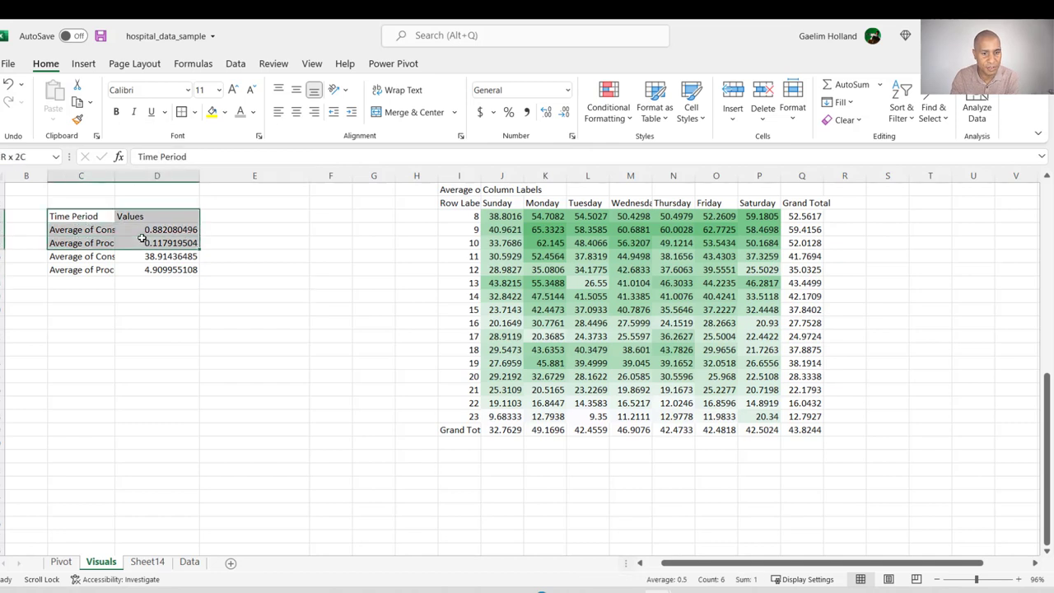
Insert a 2-D pie chart of the percentages and place it under the Time Period table.
click(83, 63)
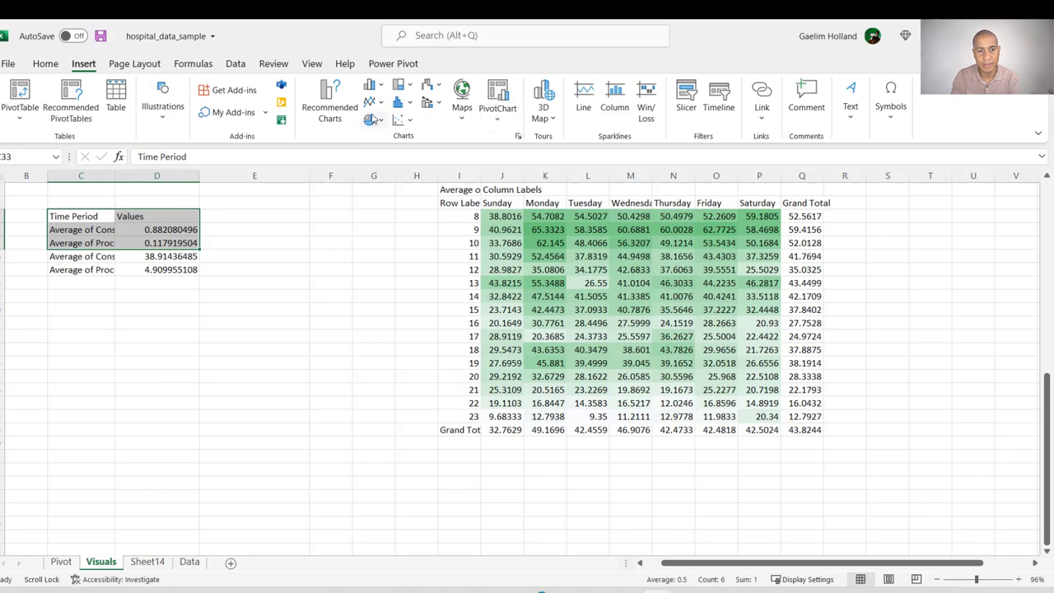
click(372, 119)
click(380, 167)
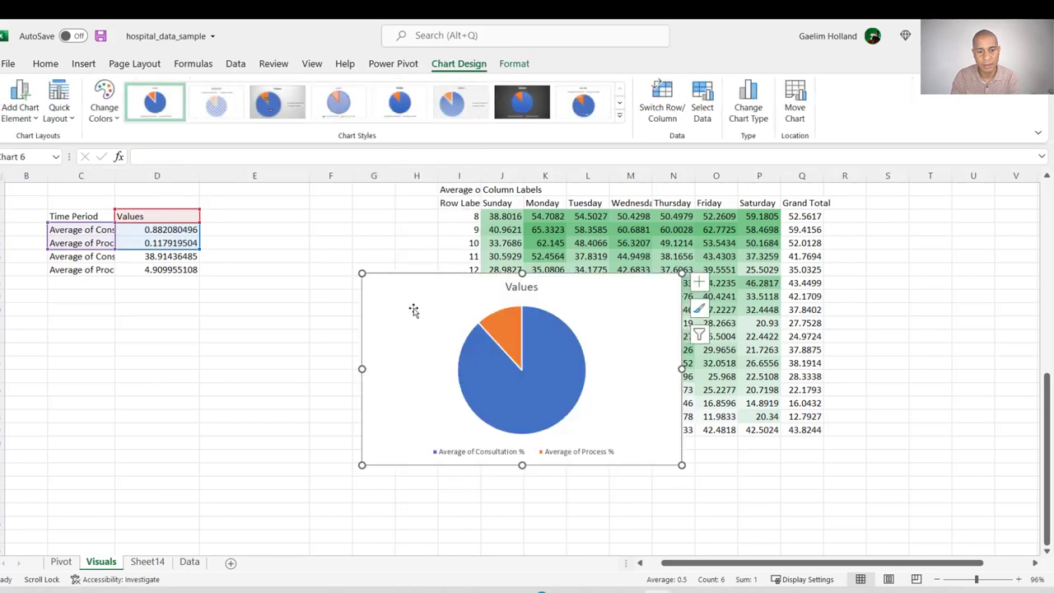
drag(400, 277, 197, 282)
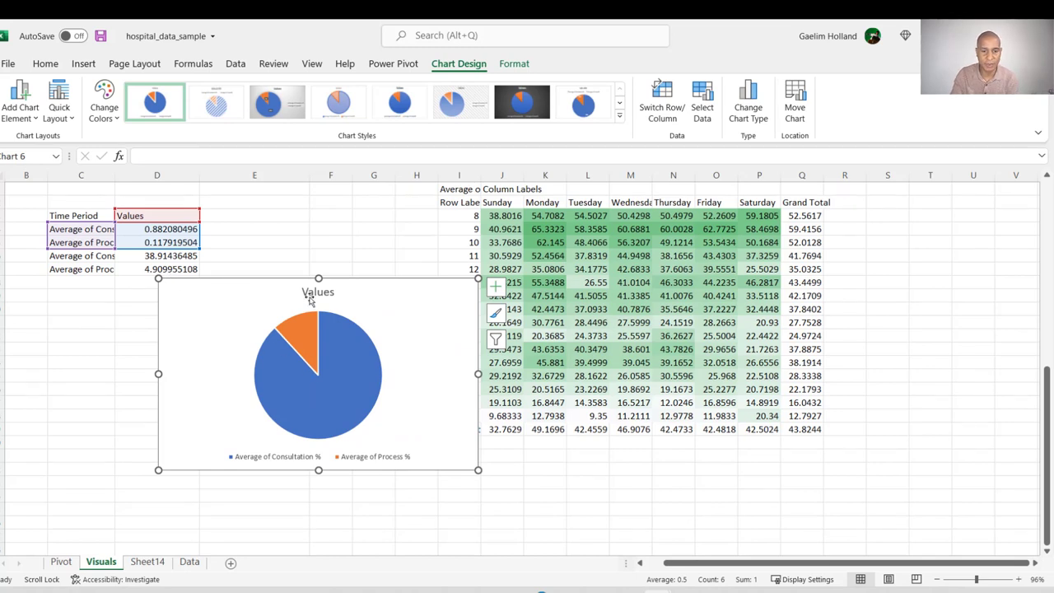
Add data labels to the pie slices, then select the share cells D34:D35.
click(500, 287)
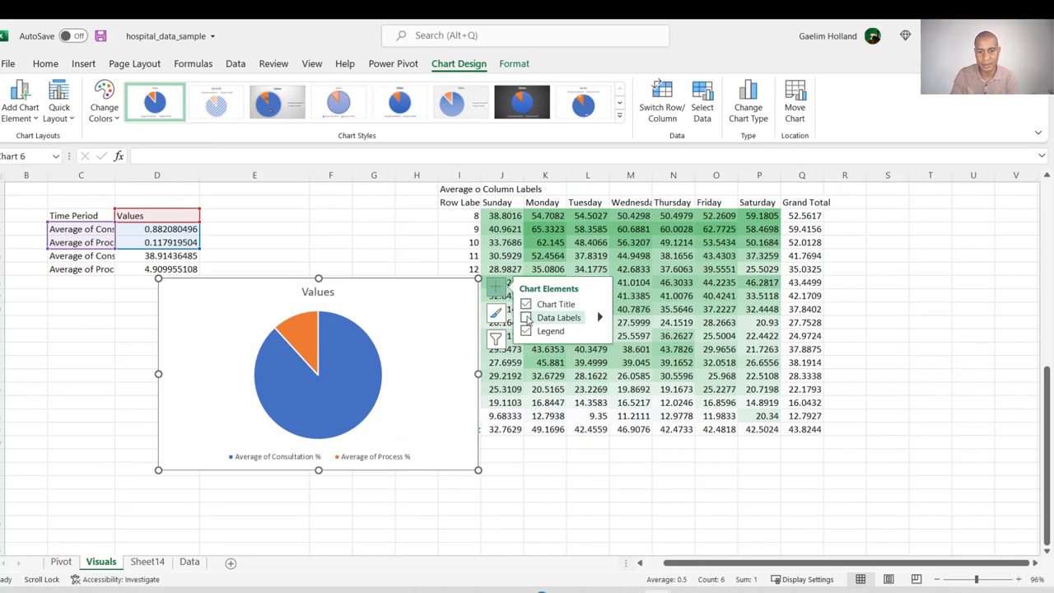
click(526, 318)
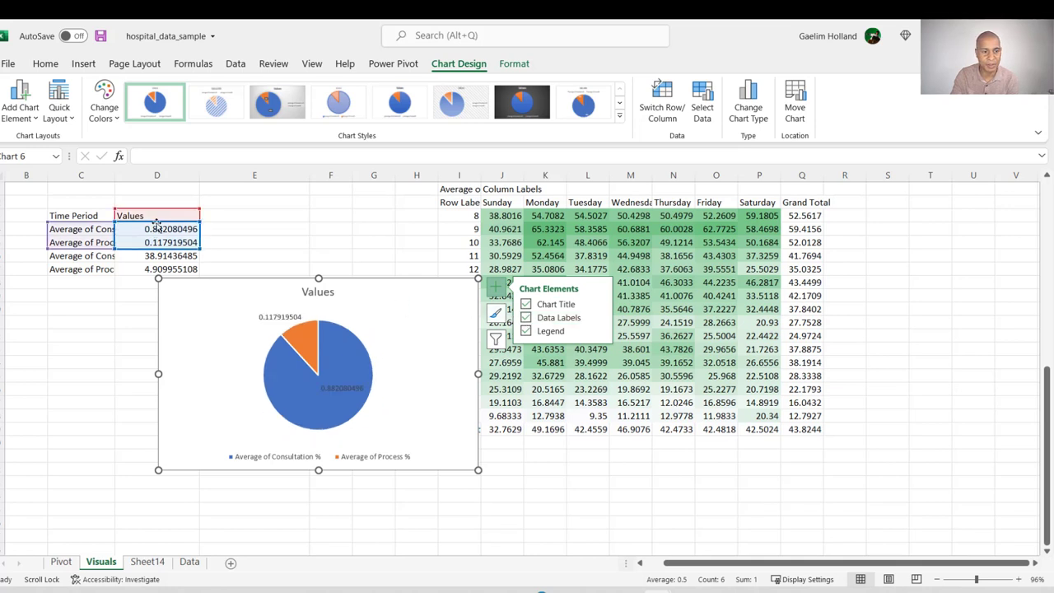
click(45, 64)
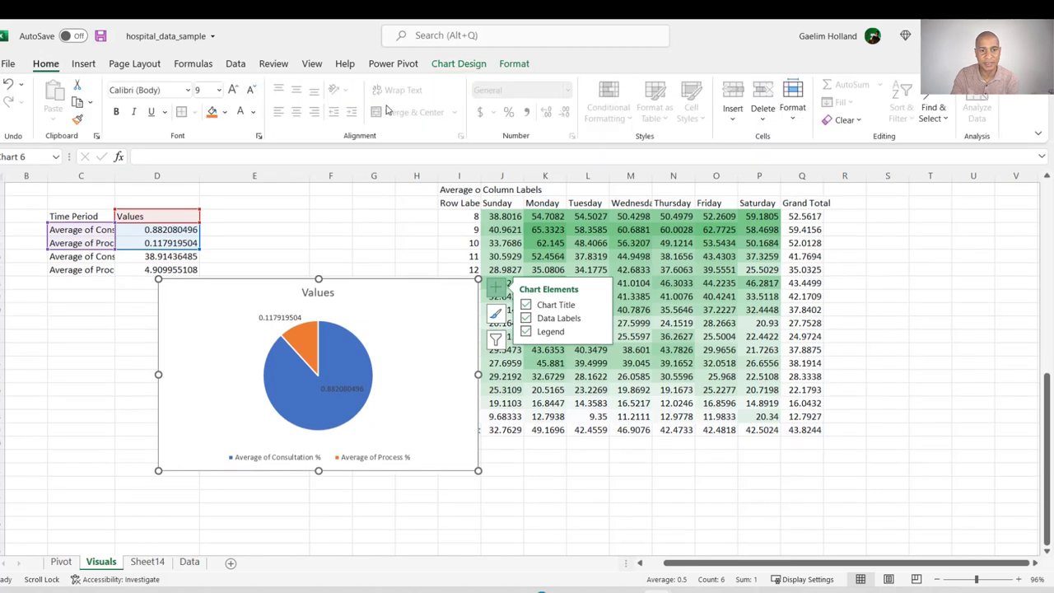
key(Escape)
key(shift+Down)
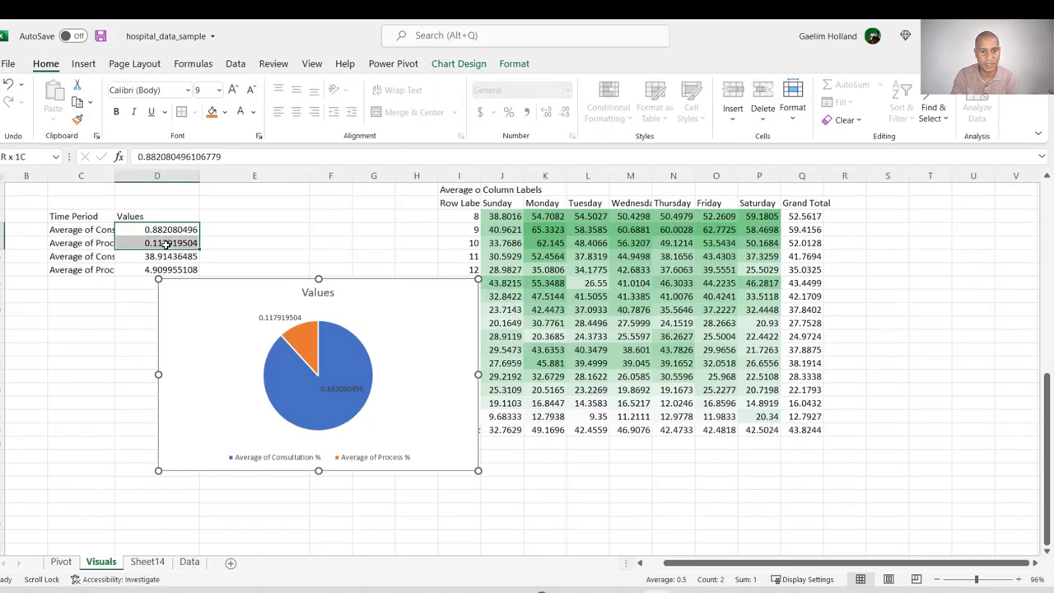
Show the shares as 88% and 12% with Percent Style and enlarge the pie chart.
click(509, 112)
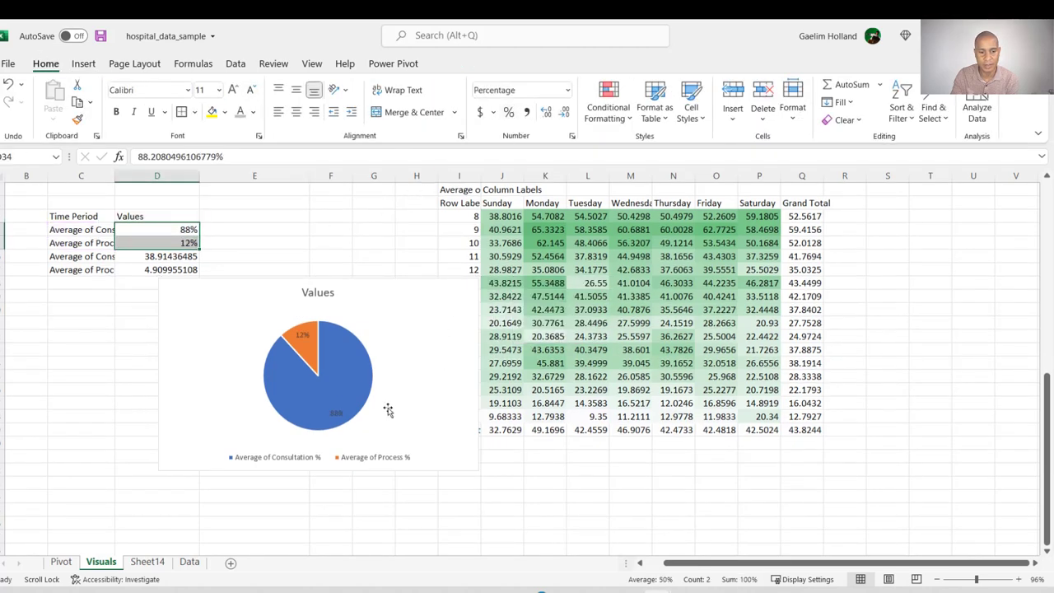
click(304, 339)
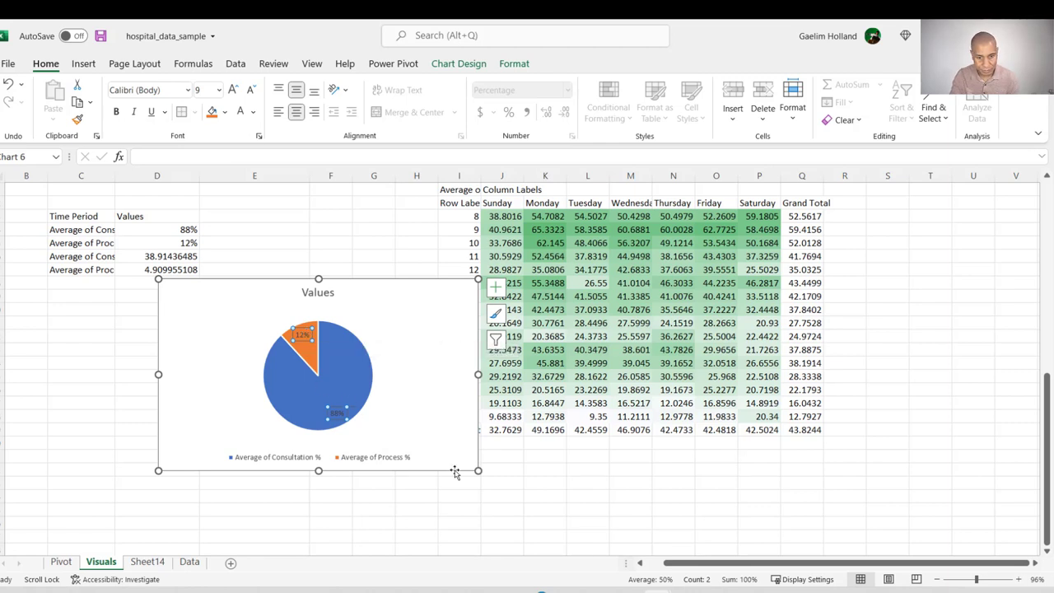
drag(478, 471, 514, 486)
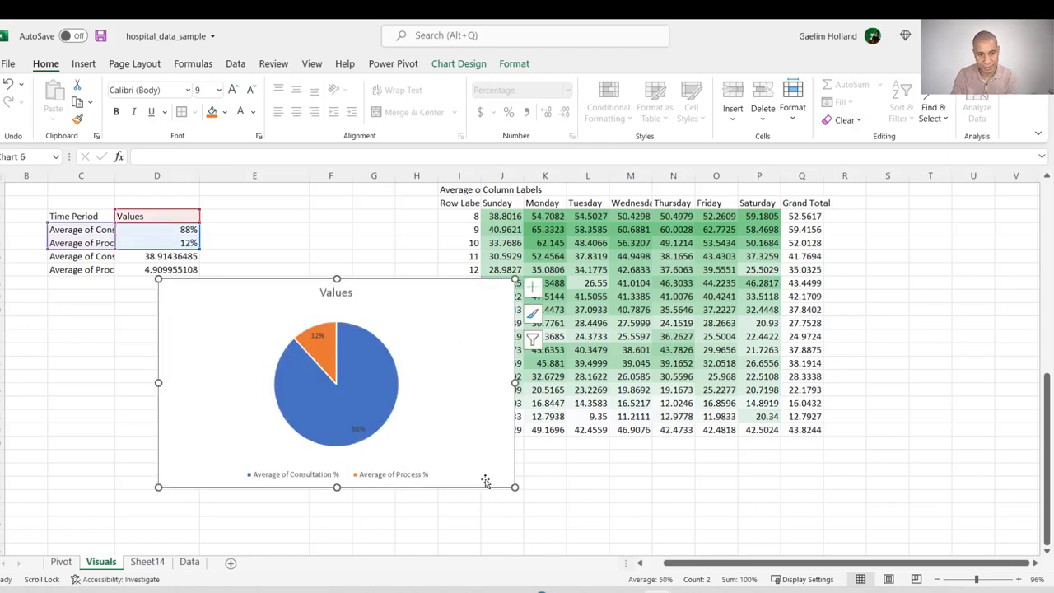
Give the pie data labels 20-point text and a light-grey fill, then select the two average times.
click(317, 338)
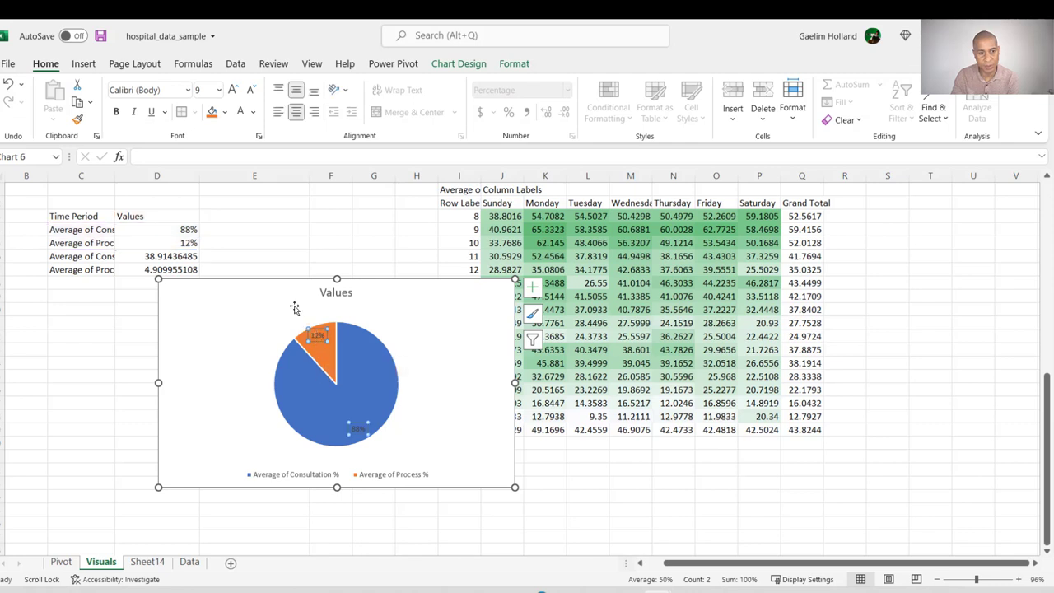
click(232, 90)
click(232, 91)
click(232, 90)
click(232, 91)
click(232, 90)
click(232, 91)
click(232, 91)
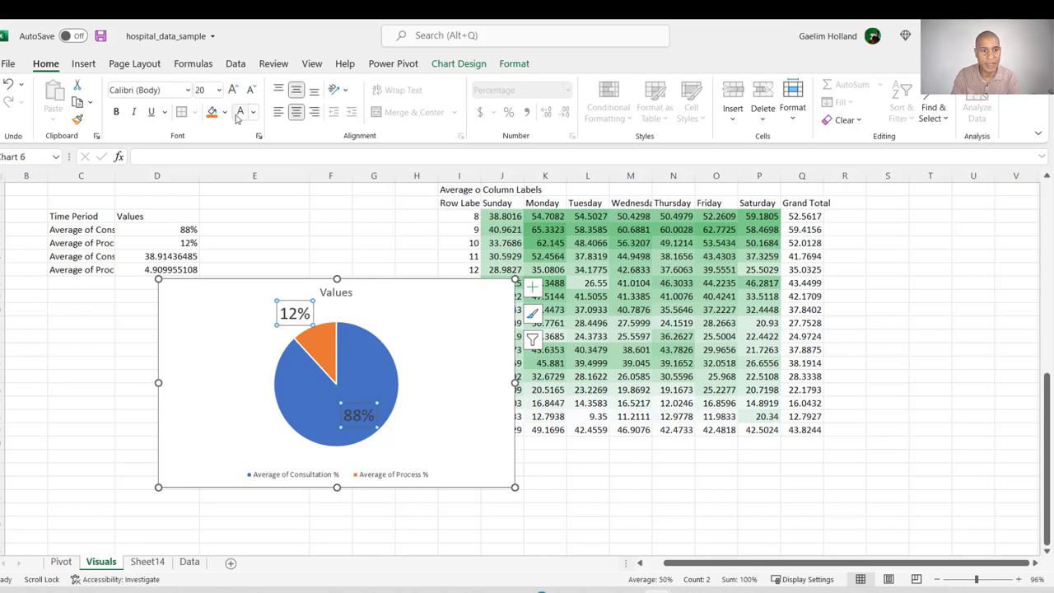
click(224, 114)
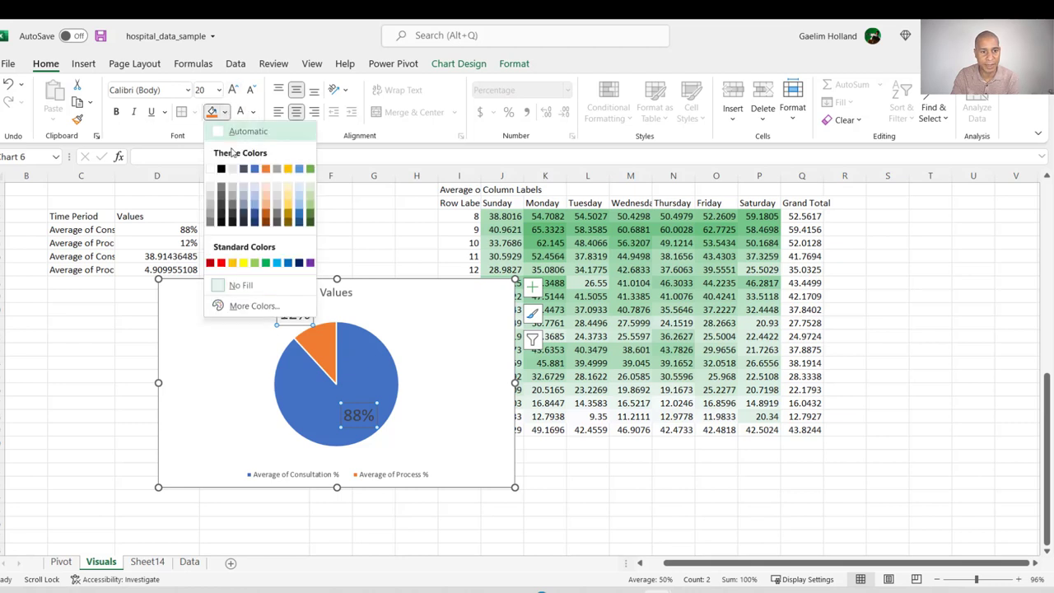
click(232, 172)
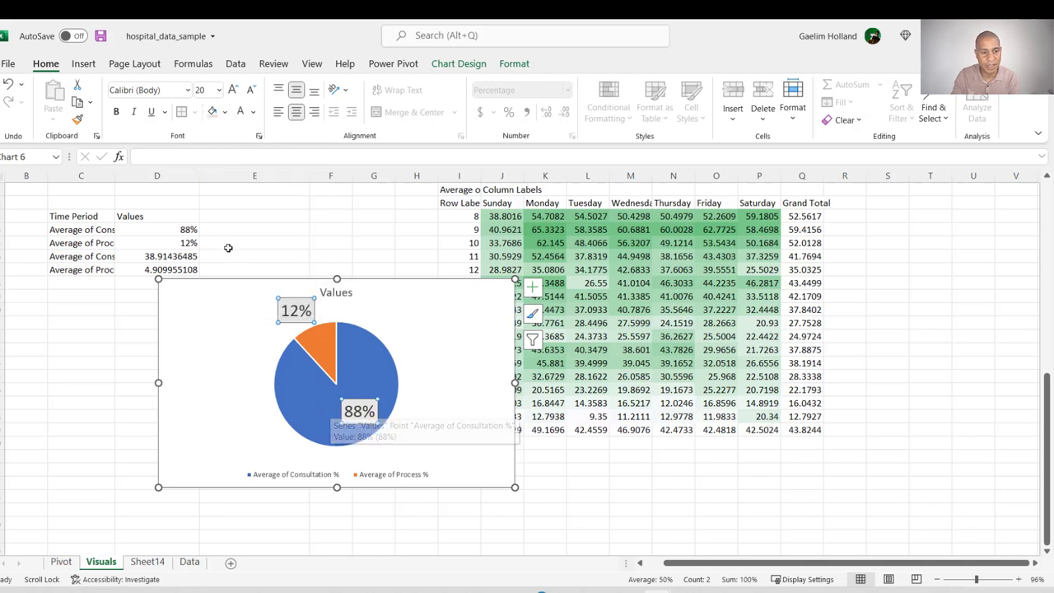
drag(148, 256, 156, 267)
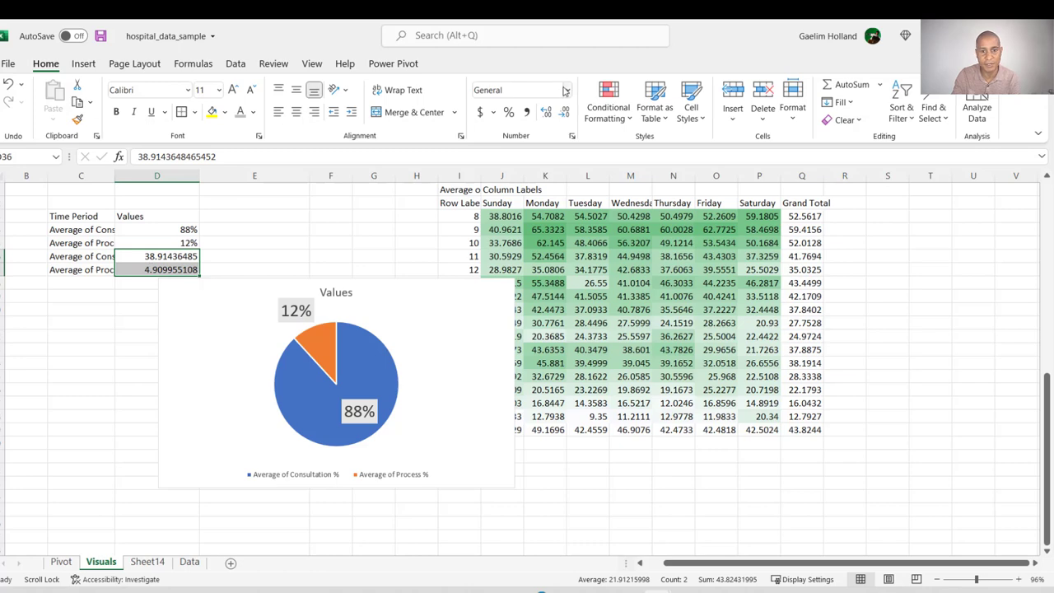
Round the average times in D36:D37 to whole numbers 39 and 5.
click(566, 90)
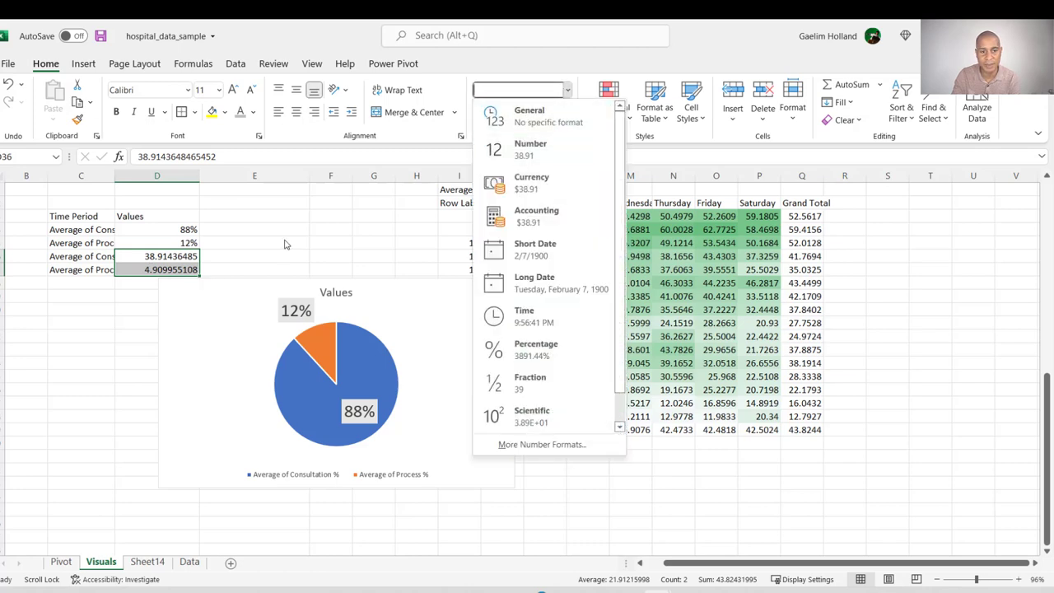
click(290, 243)
click(565, 113)
click(565, 113)
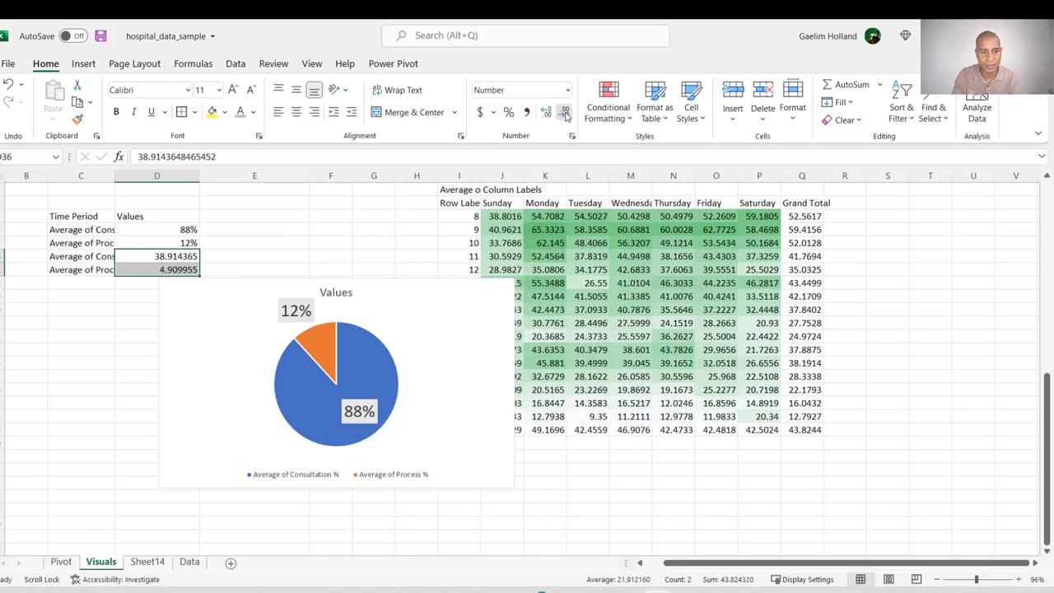
click(564, 113)
click(565, 113)
click(565, 114)
click(564, 114)
click(564, 113)
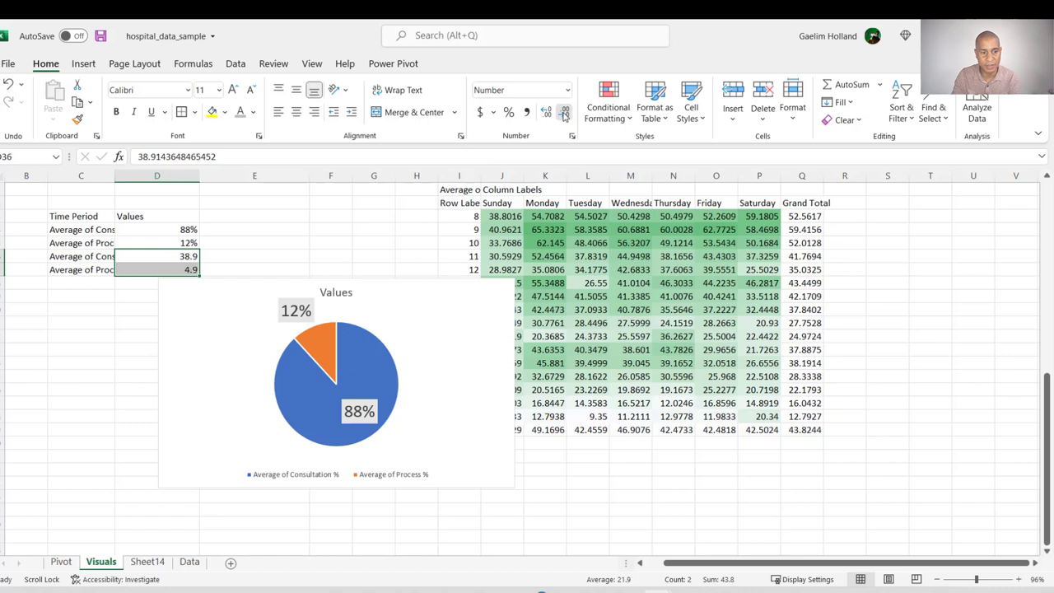
click(564, 113)
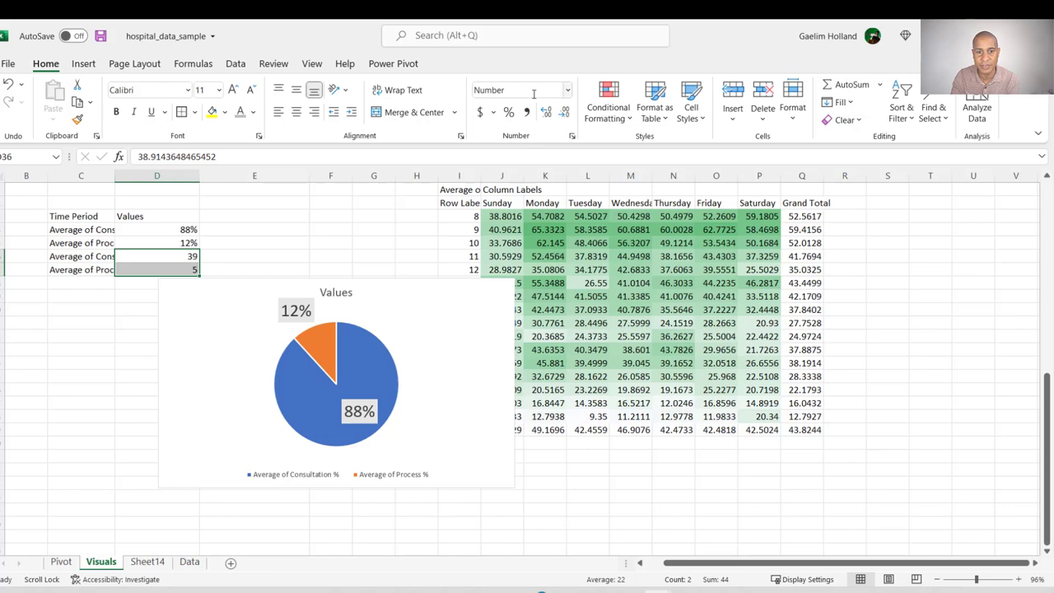
Apply a custom number format so the averages read 39min and 5min.
click(562, 92)
click(566, 92)
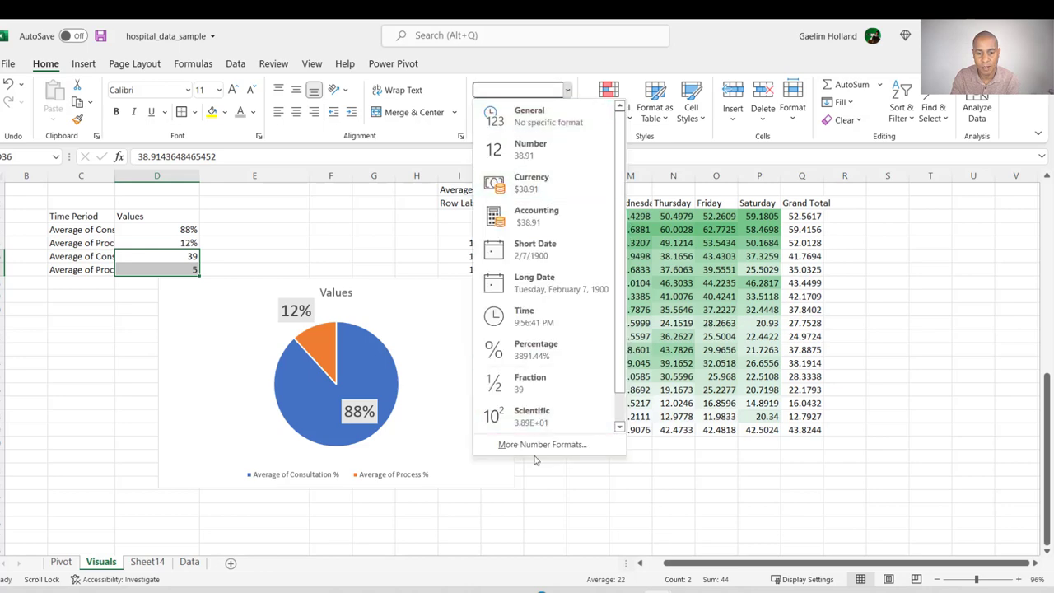
click(533, 449)
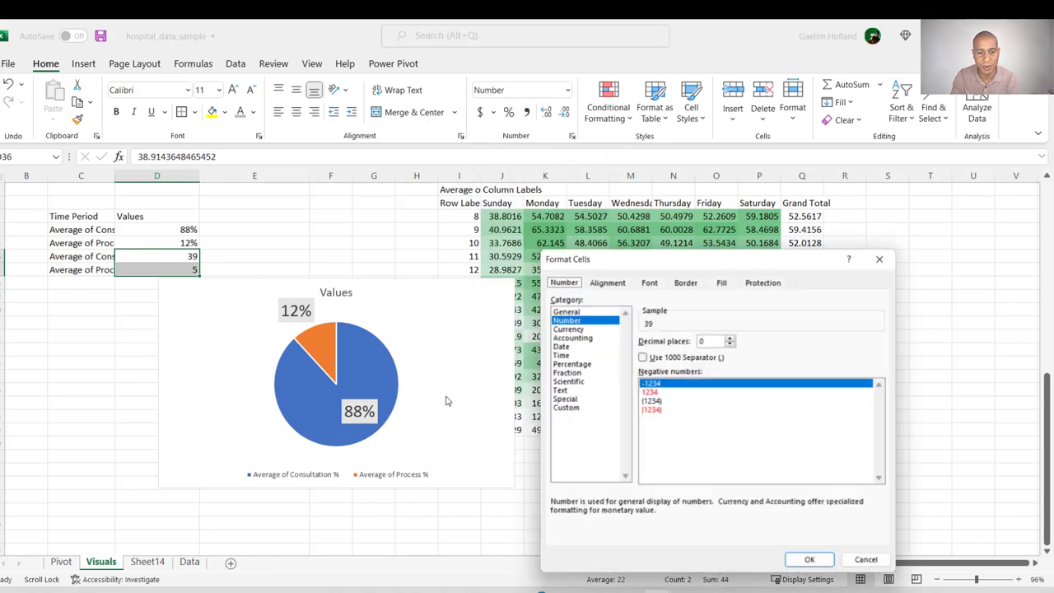
click(566, 398)
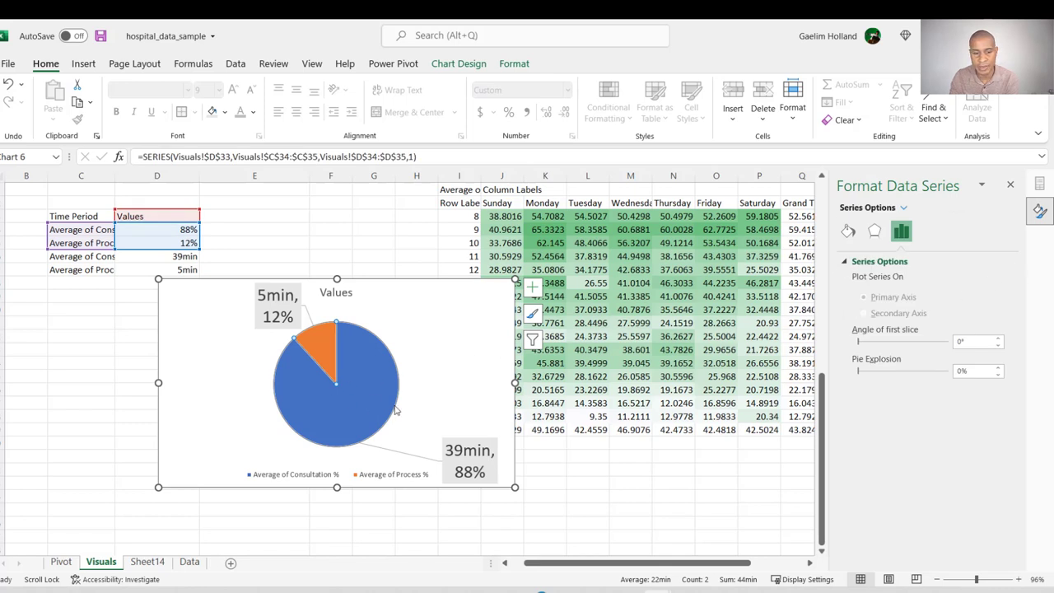
Add category names to the pie labels, e.g. '39min, Consultation Time, 88%'.
click(532, 286)
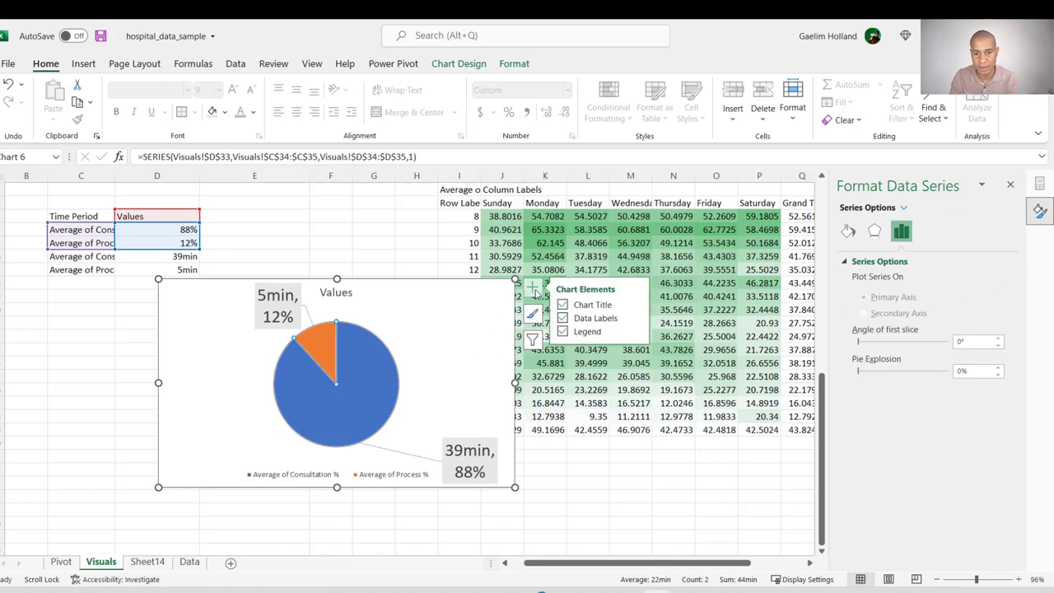
click(469, 476)
click(275, 421)
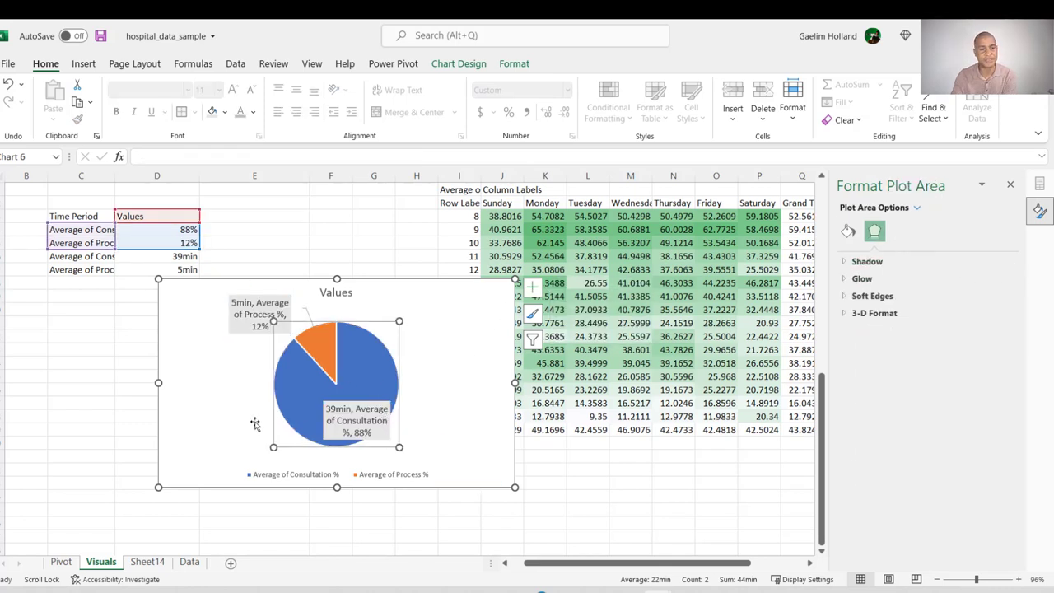
click(239, 423)
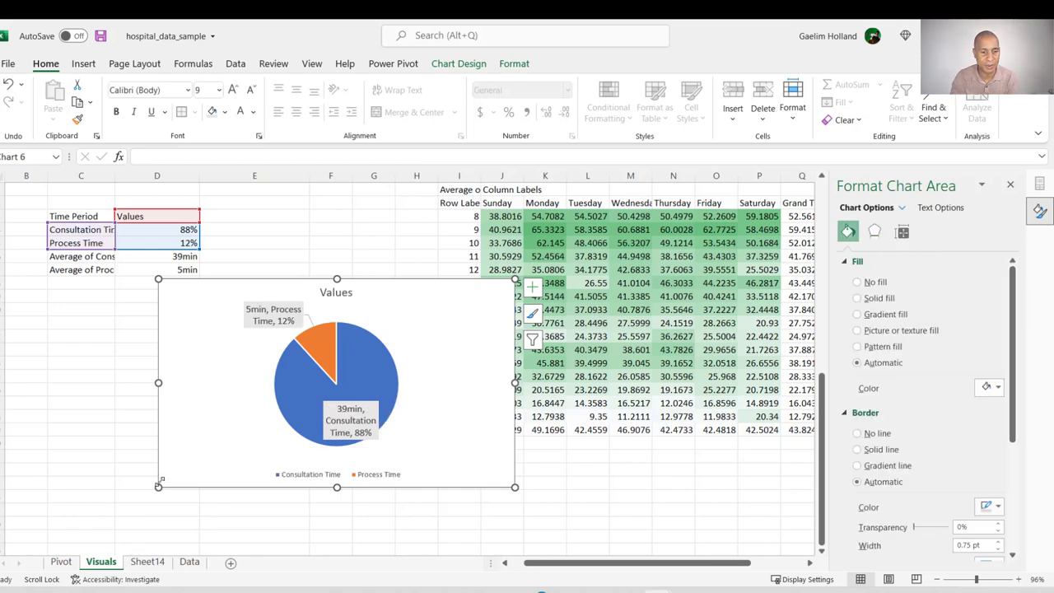
click(61, 561)
Rename Sheet14 to Pivot2 and add Day of Week to the pivot's Rows, Sunday to Saturday.
click(150, 562)
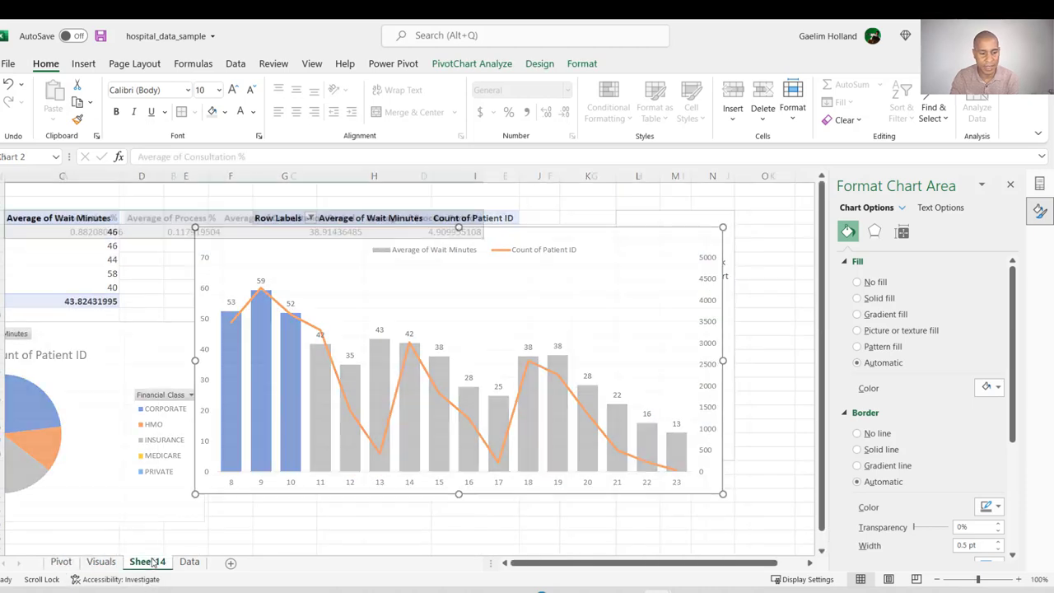
text(Pivot2)
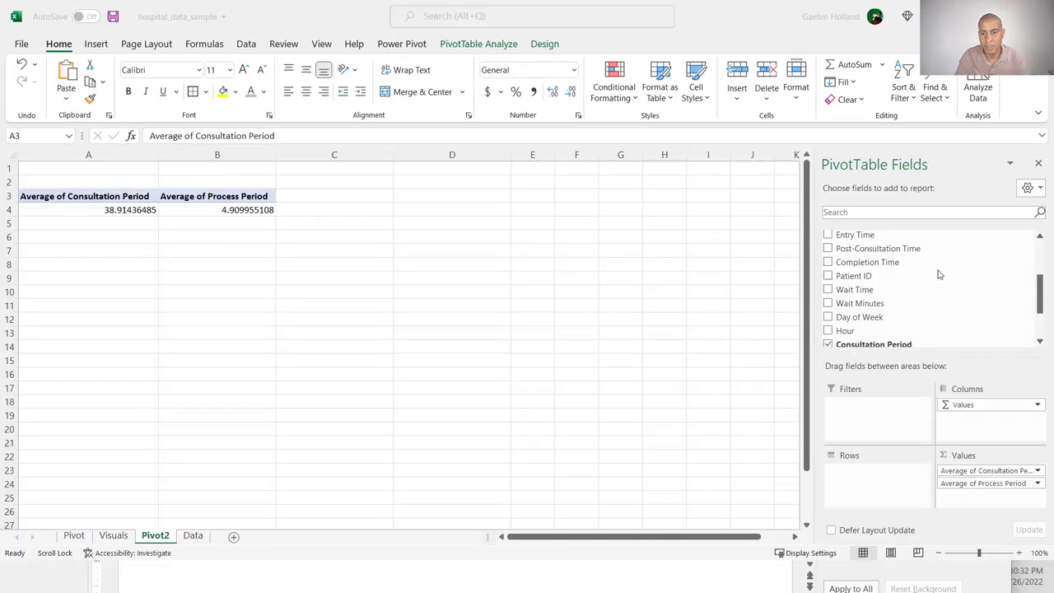
click(895, 366)
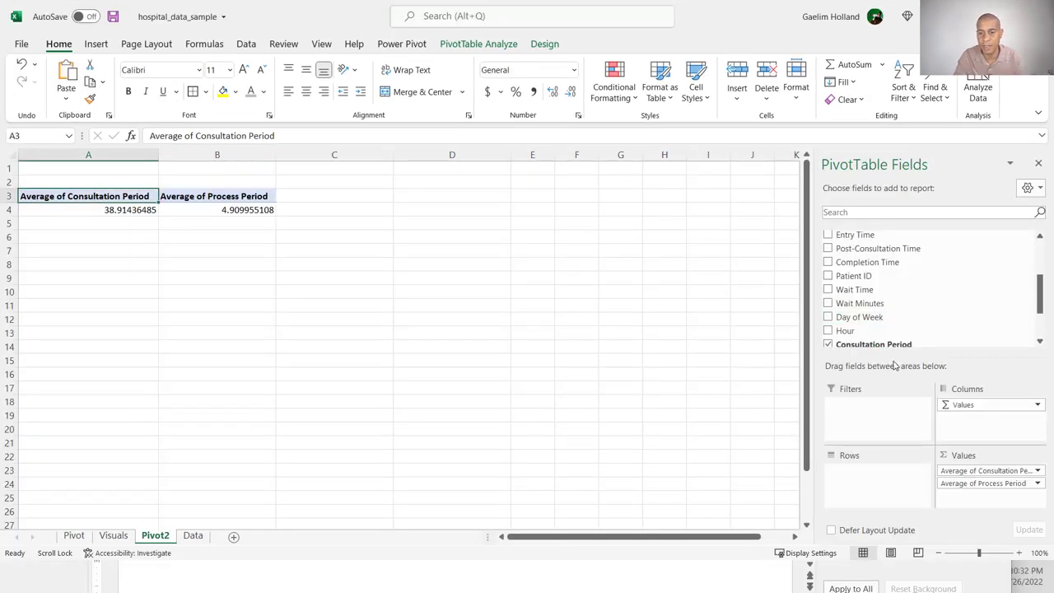
drag(856, 317, 881, 492)
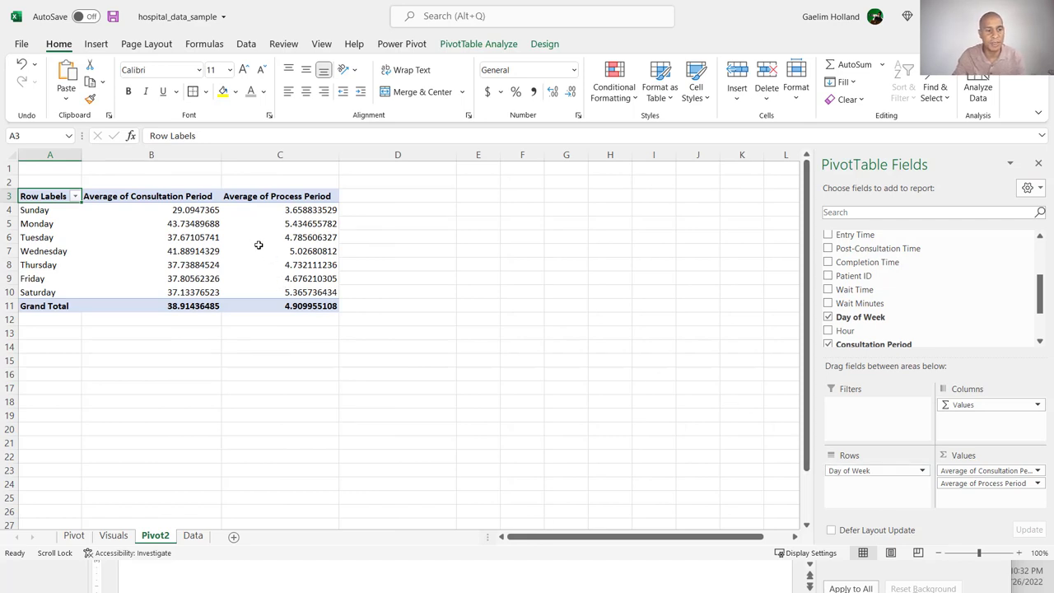
mouse_move(259, 245)
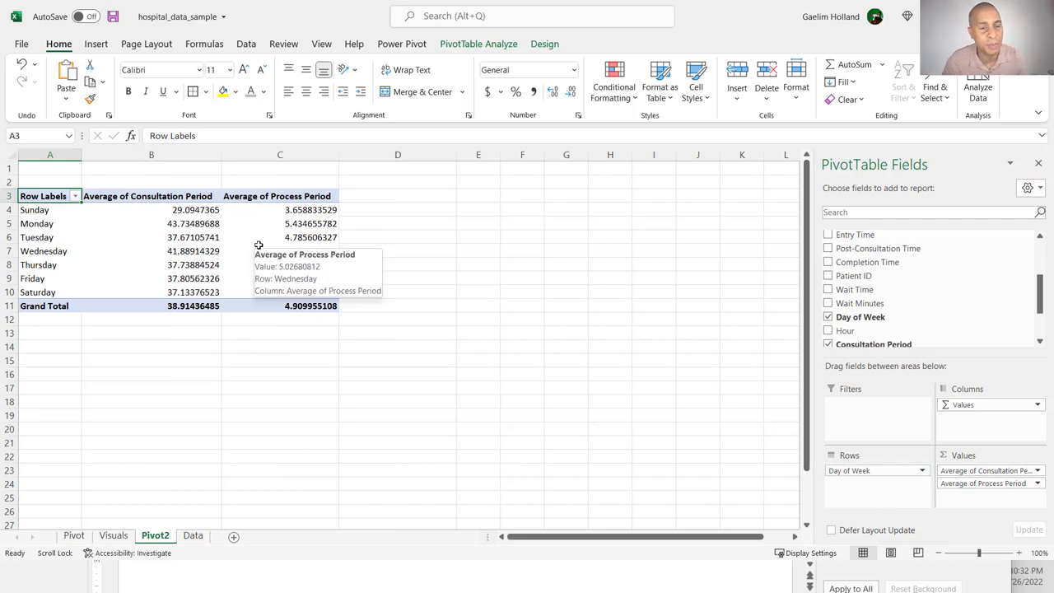